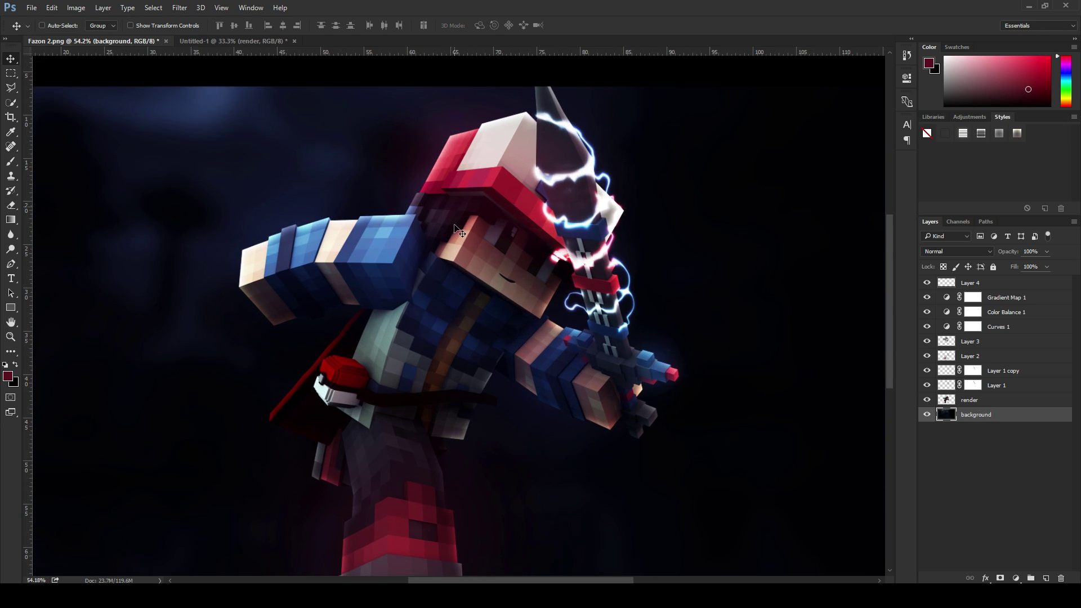
Step: Examine the finished character artwork up close, including the lightning on the sword, the lit face and hand, and the whole composition
scroll(483, 266, "up", 3)
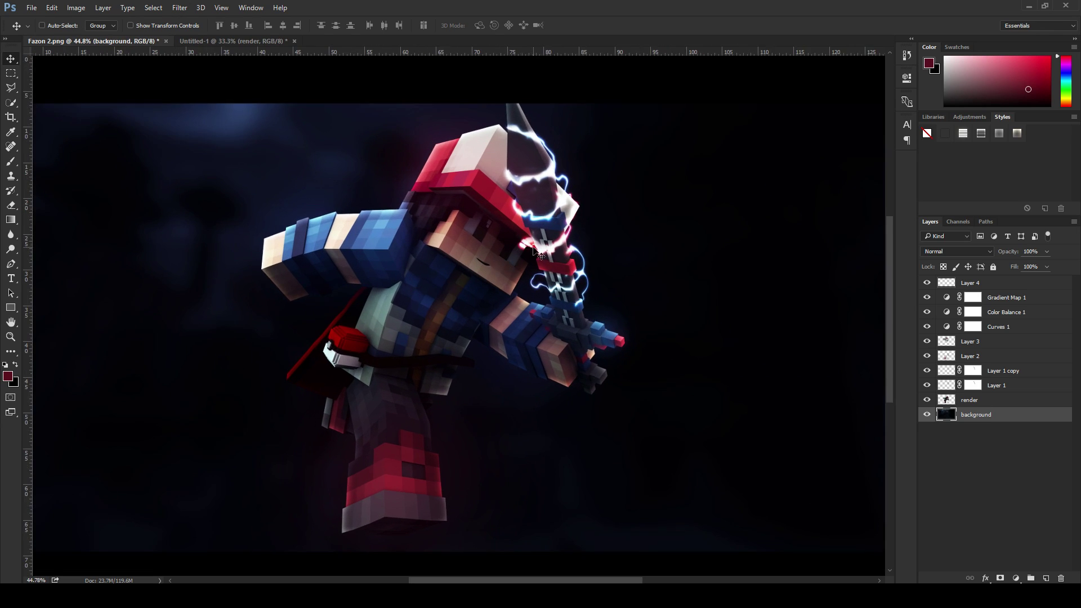
scroll(575, 209, "up", 5)
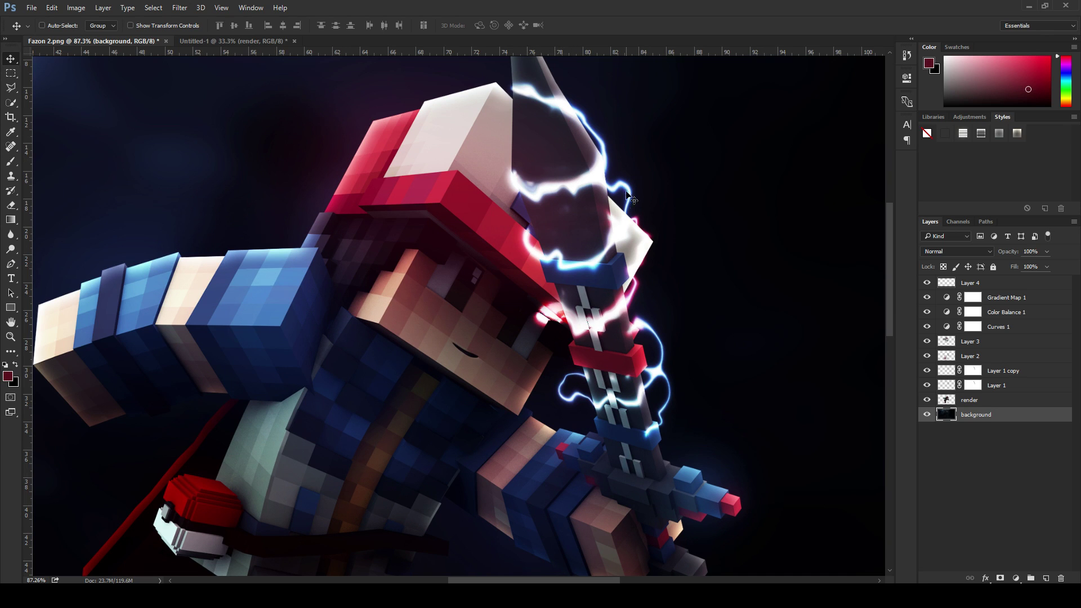
scroll(575, 243, "up", 2)
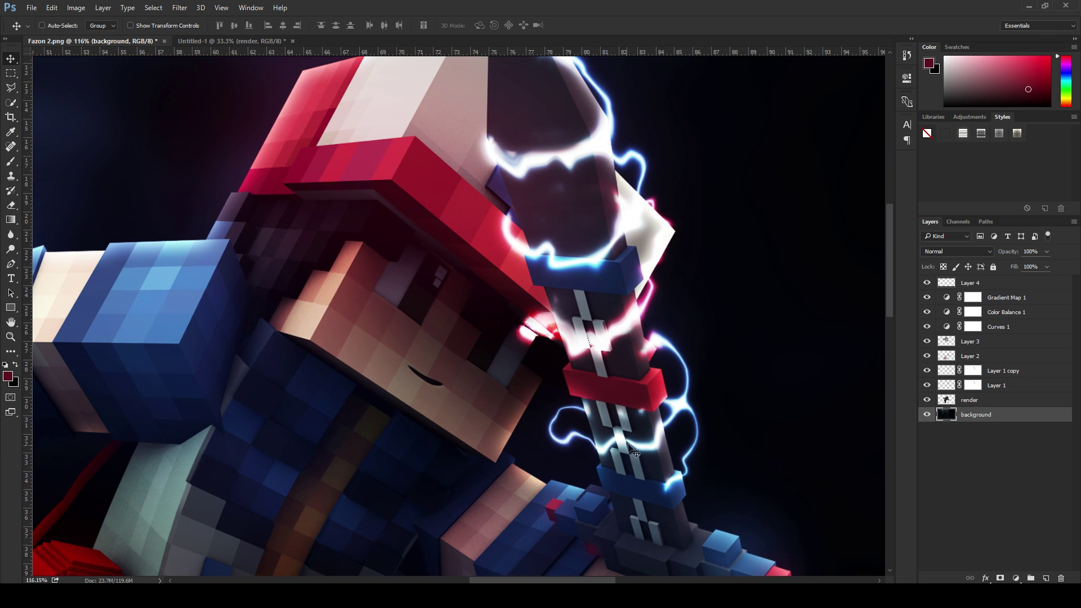
scroll(633, 450, "down", 3)
scroll(620, 439, "up", 6)
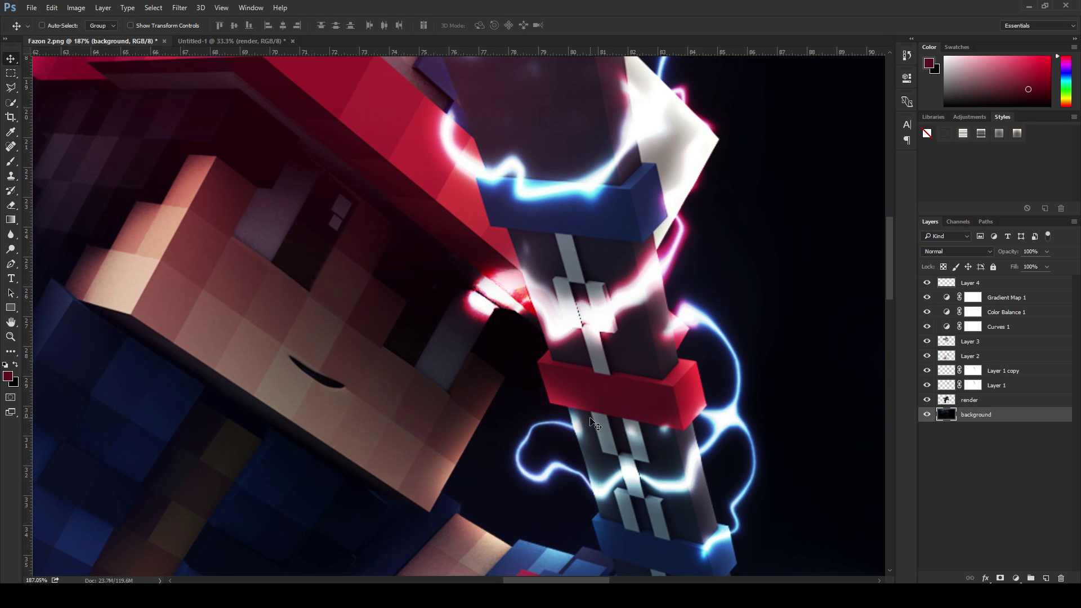
scroll(592, 422, "down", 7)
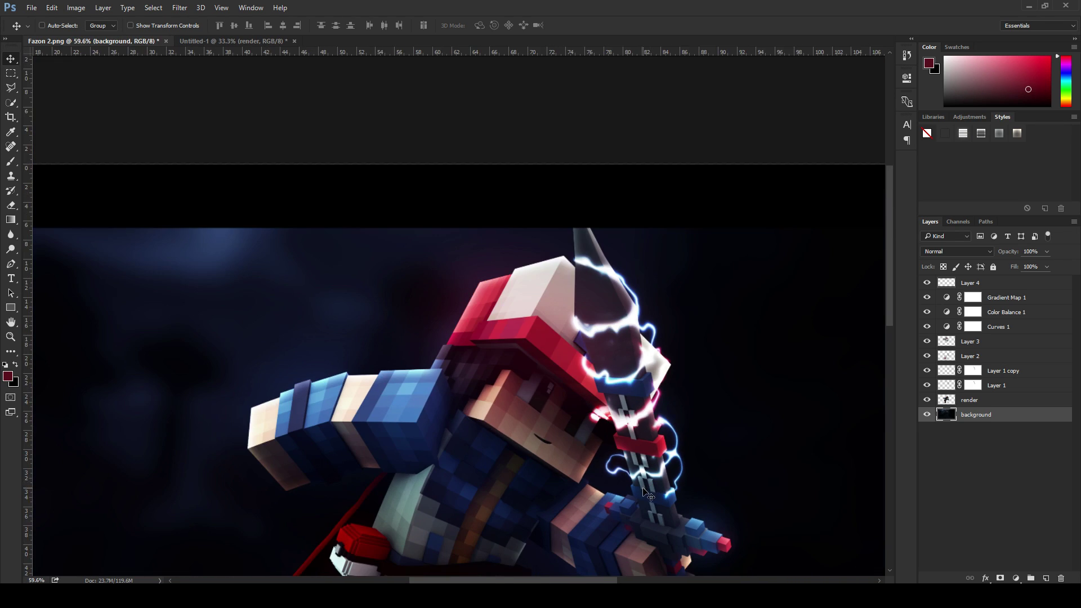
scroll(647, 494, "down", 3)
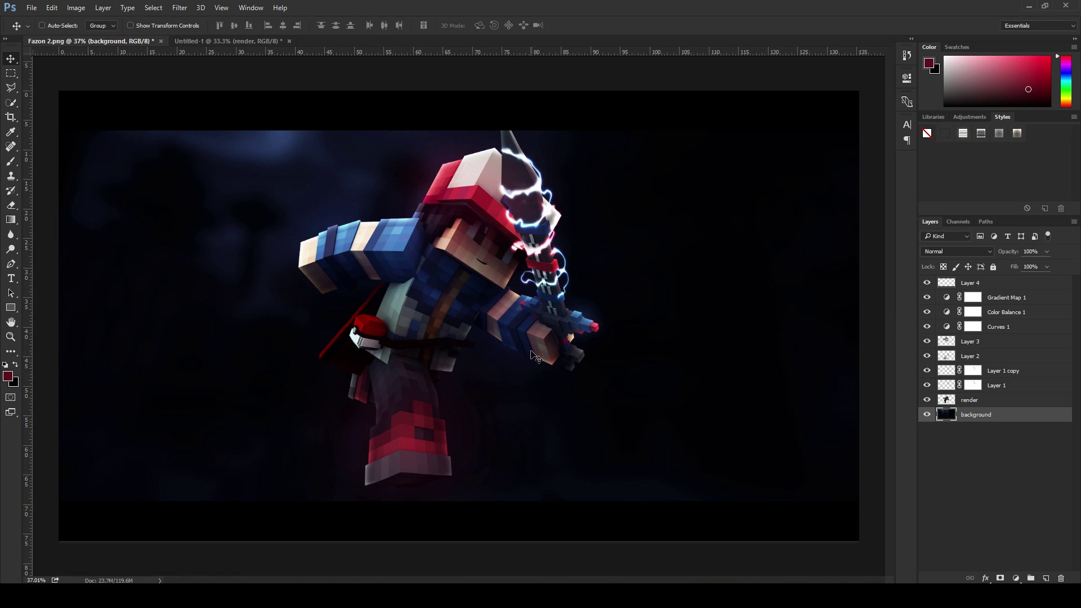
scroll(535, 355, "up", 10)
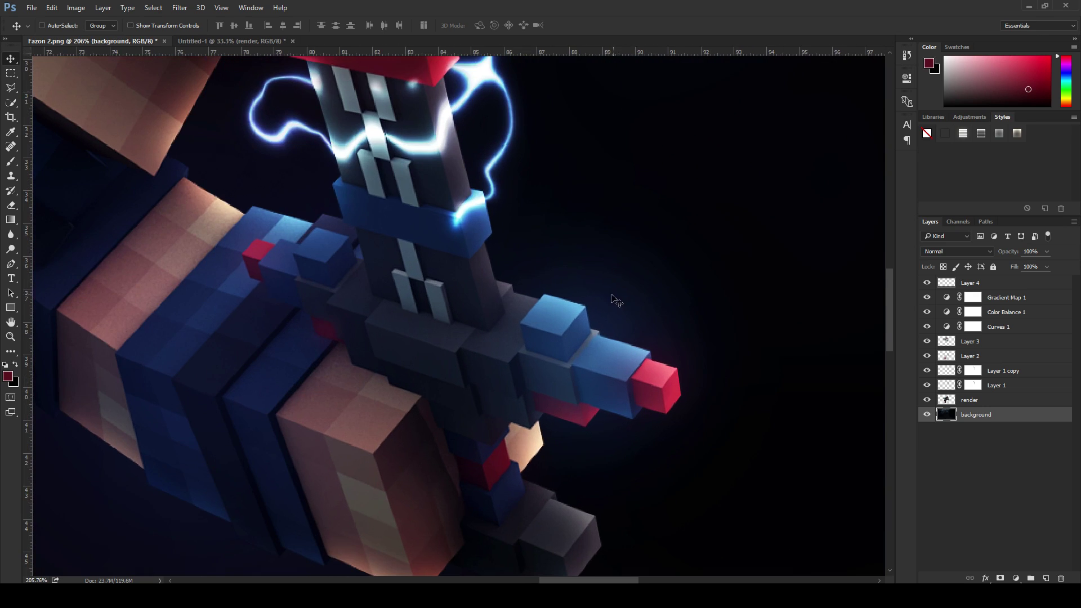
scroll(556, 310, "down", 5)
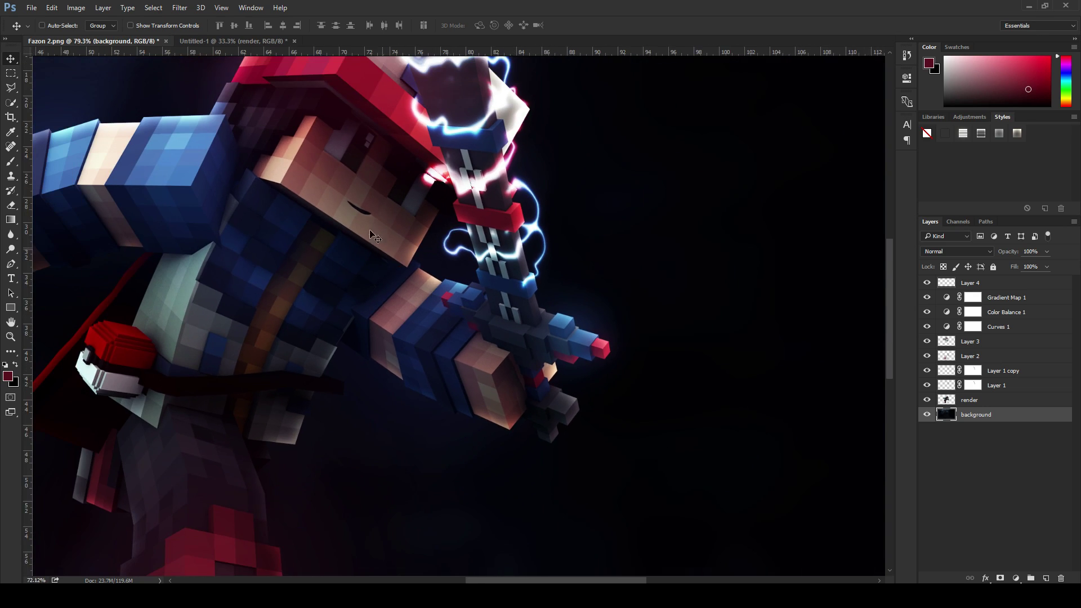
scroll(381, 246, "down", 2)
scroll(371, 230, "up", 2)
scroll(360, 209, "down", 4)
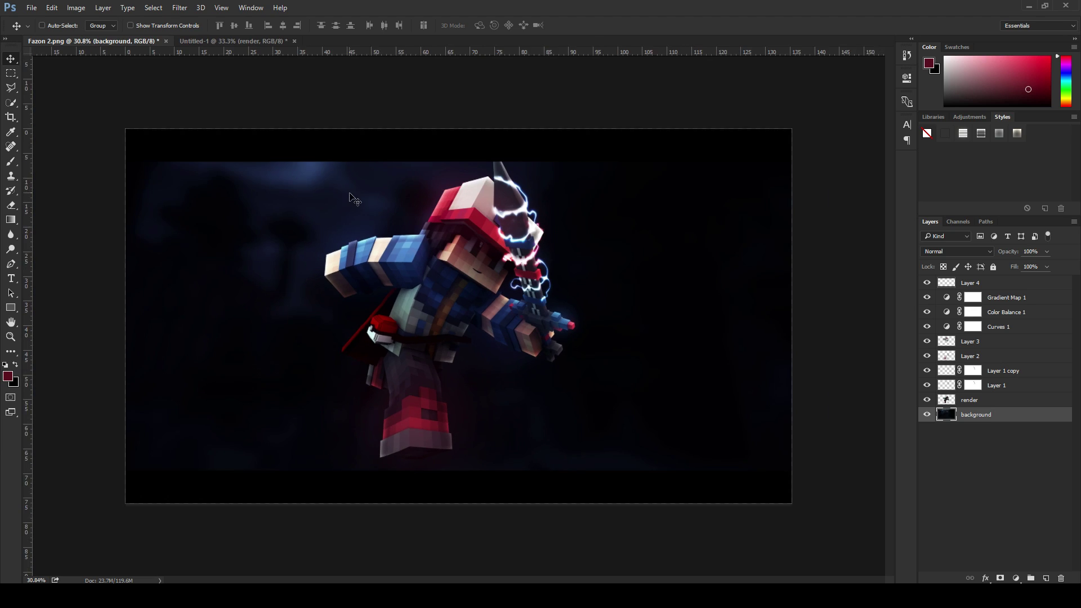
scroll(353, 191, "up", 2)
scroll(360, 190, "down", 2)
scroll(371, 192, "up", 2)
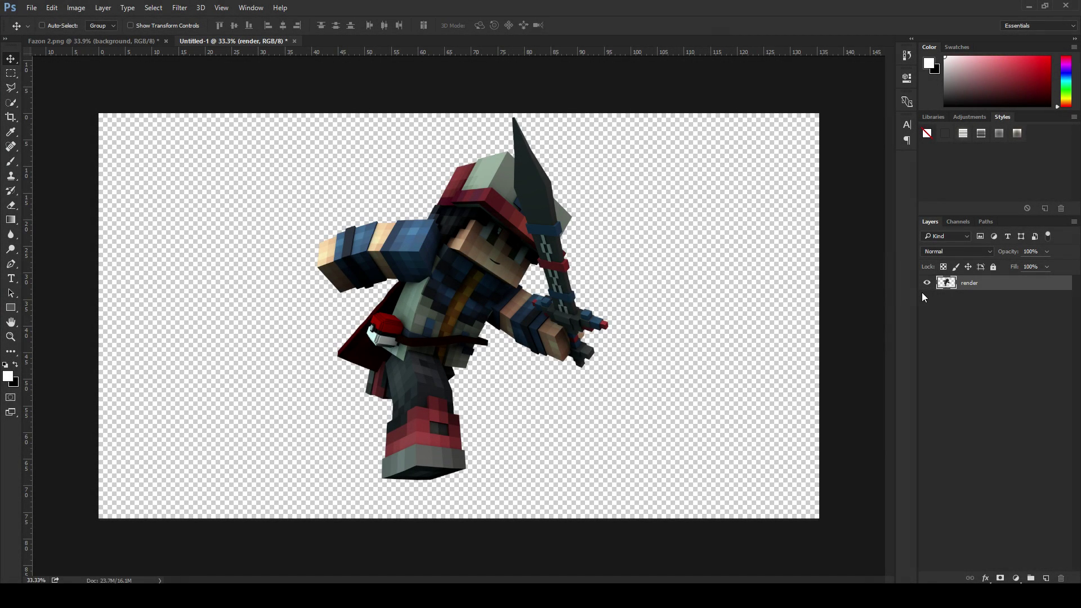
Step: Copy the whole character render from Untitled-1 into Fazon 2.png and place it over the left half of the background
key("ctrl+a")
key("ctrl+c")
left_click(170, 42)
key("ctrl+v")
scroll(554, 212, "down", 3)
left_click_drag(507, 270, 398, 271)
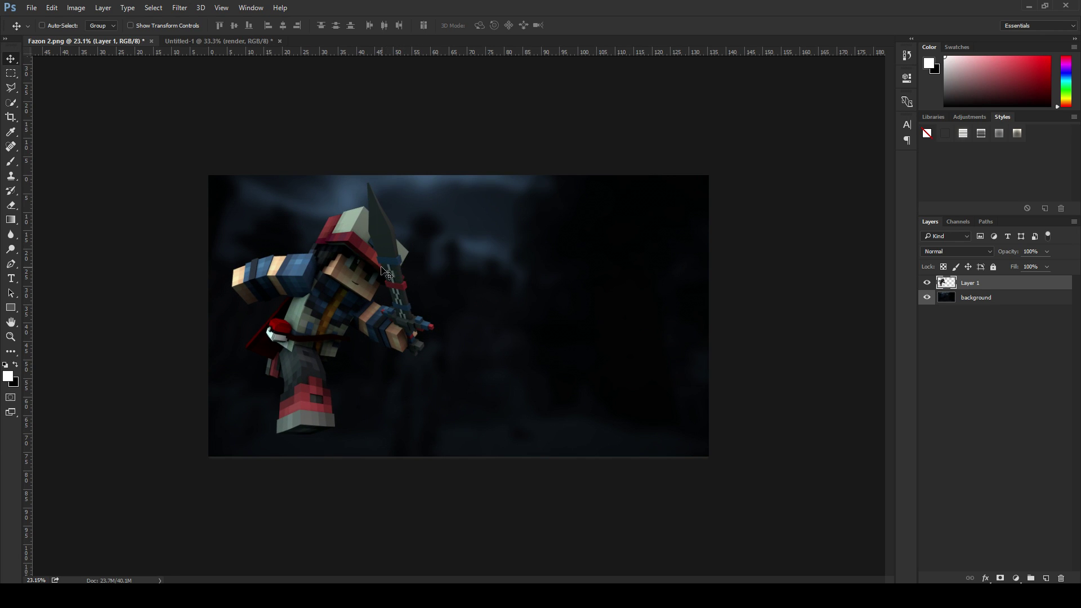
Step: Rename the pasted character layer as render
scroll(398, 271, "up", 5)
scroll(338, 133, "down", 2)
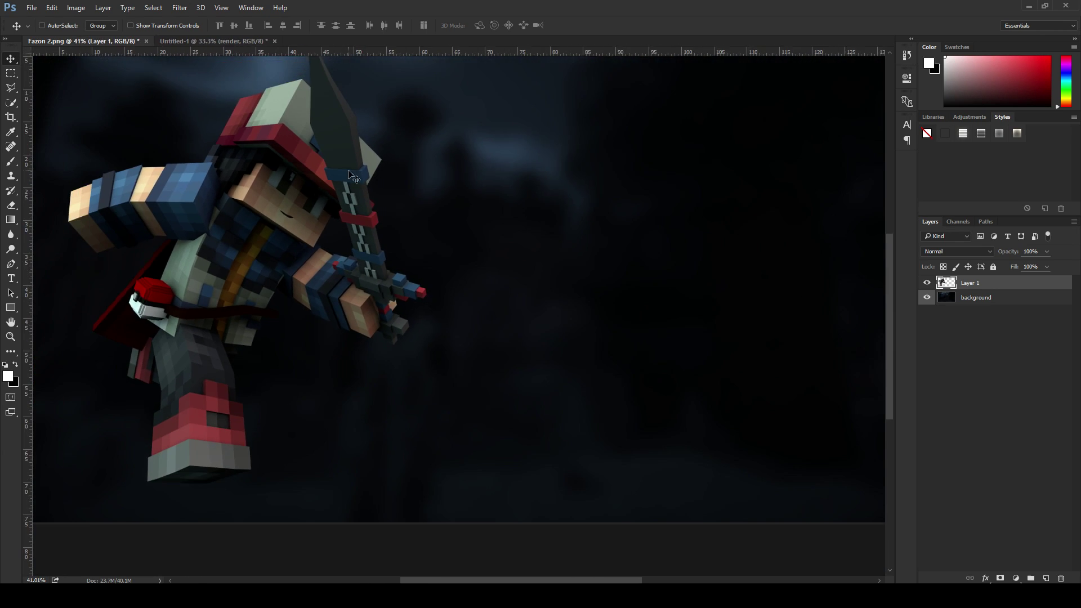
scroll(216, 328, "up", 3)
scroll(215, 327, "down", 3)
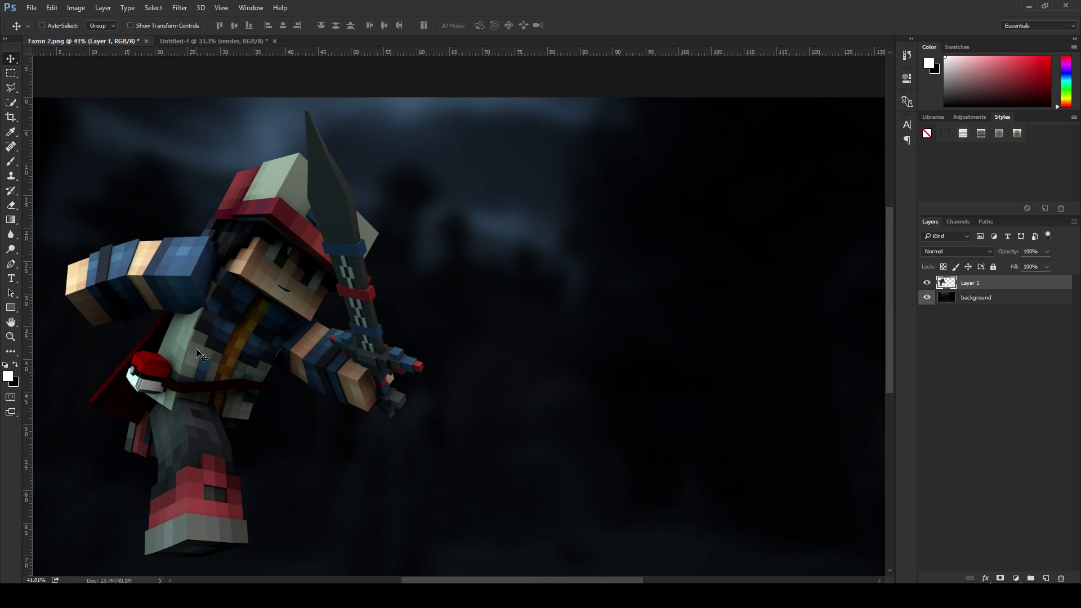
scroll(201, 356, "up", 2)
scroll(215, 334, "down", 1)
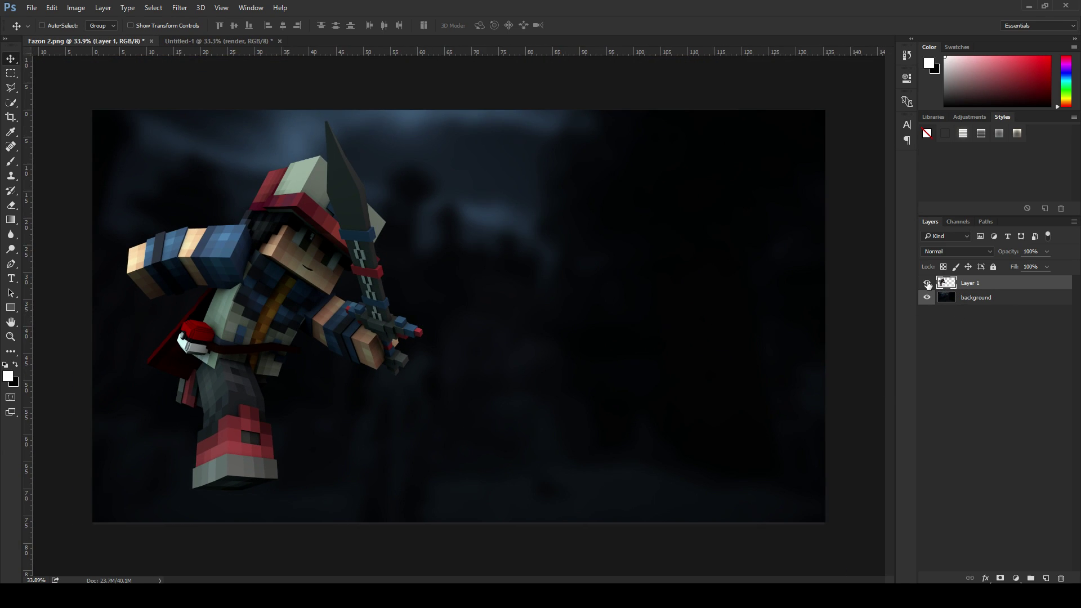
double_click(968, 284)
type("render")
key("Return")
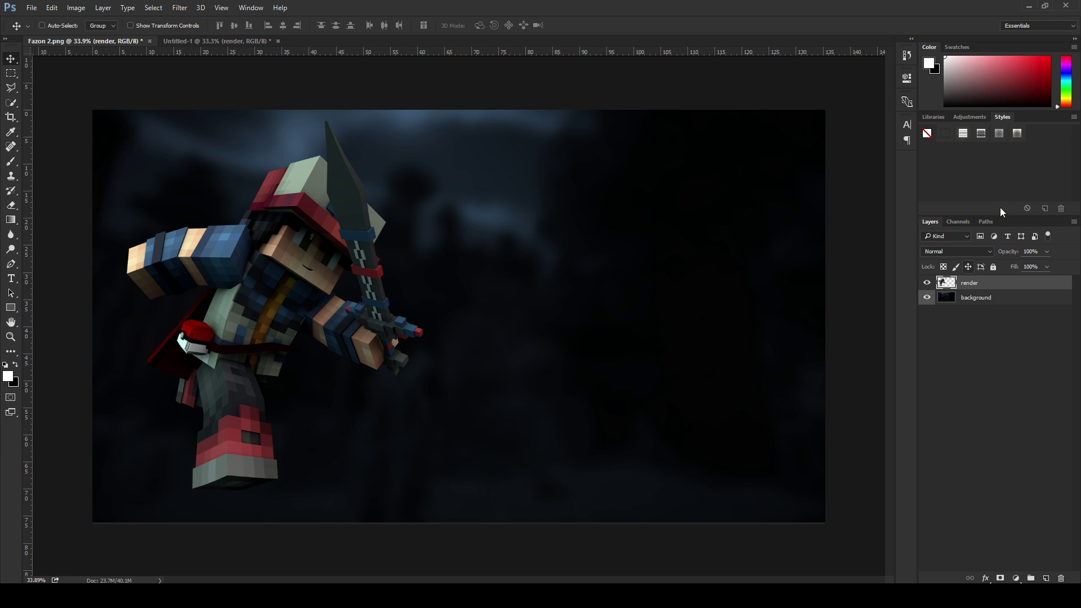
Step: Apply the saved style with Inner Glow, Satin, Color Overlay and Gradient Overlay to the render layer
left_click(1017, 134)
scroll(275, 246, "up", 4)
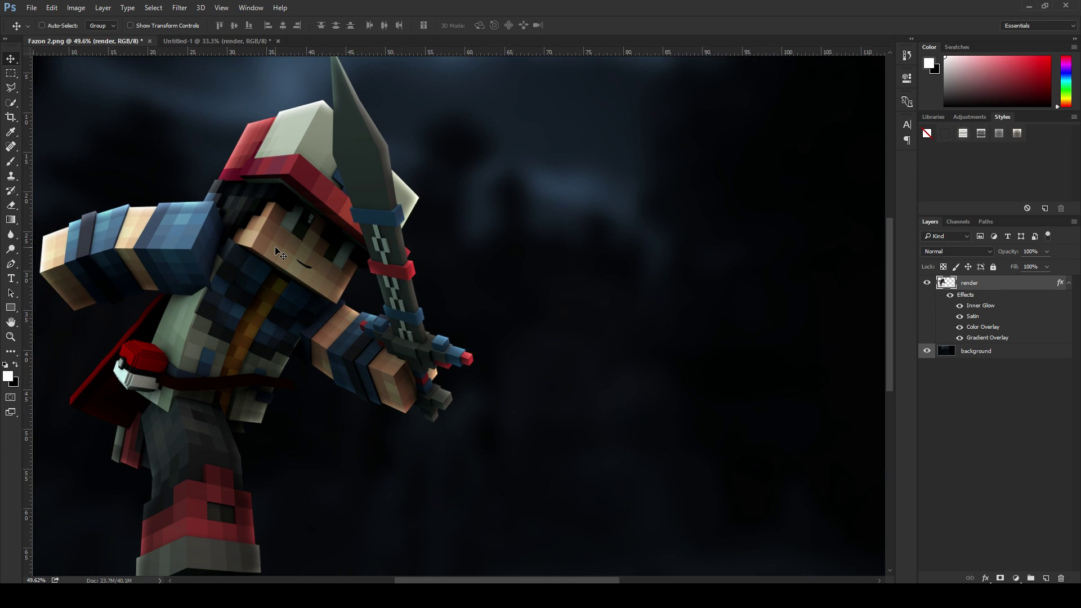
scroll(275, 247, "down", 2)
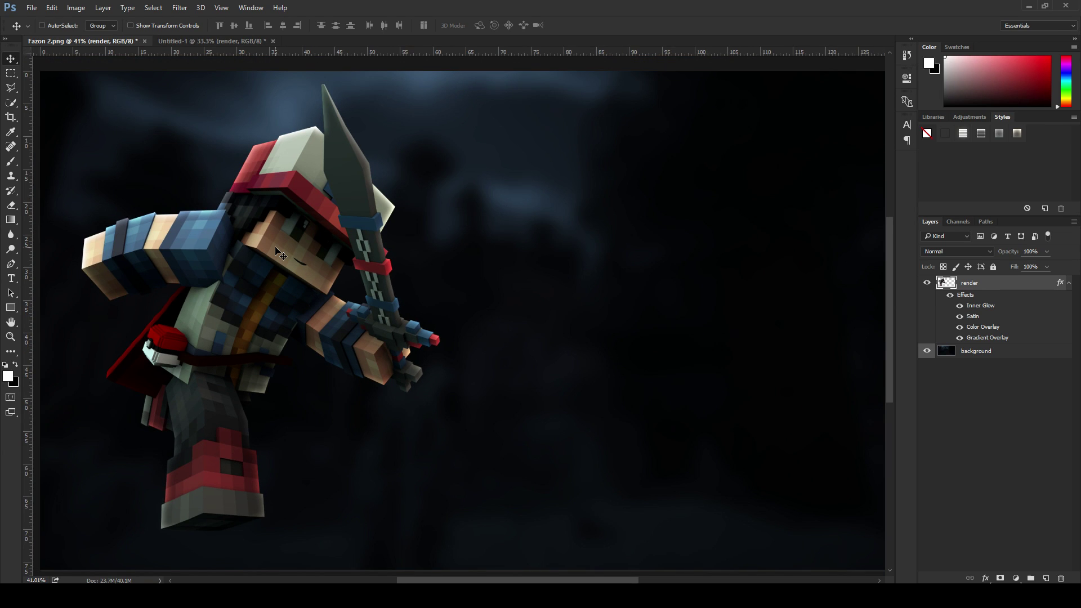
scroll(275, 248, "down", 2)
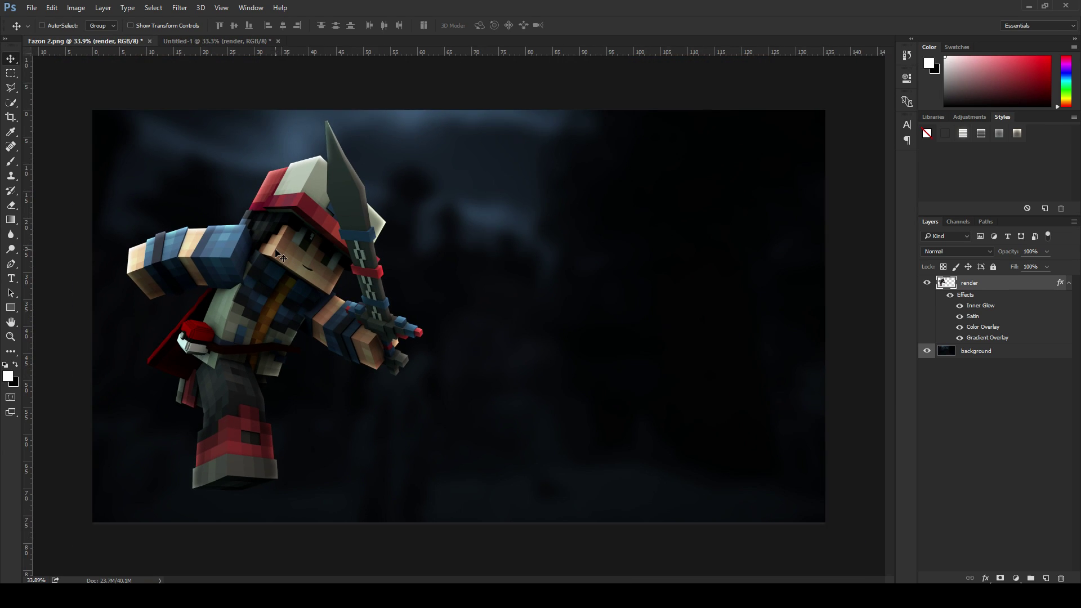
scroll(305, 193, "up", 2)
scroll(218, 248, "down", 1)
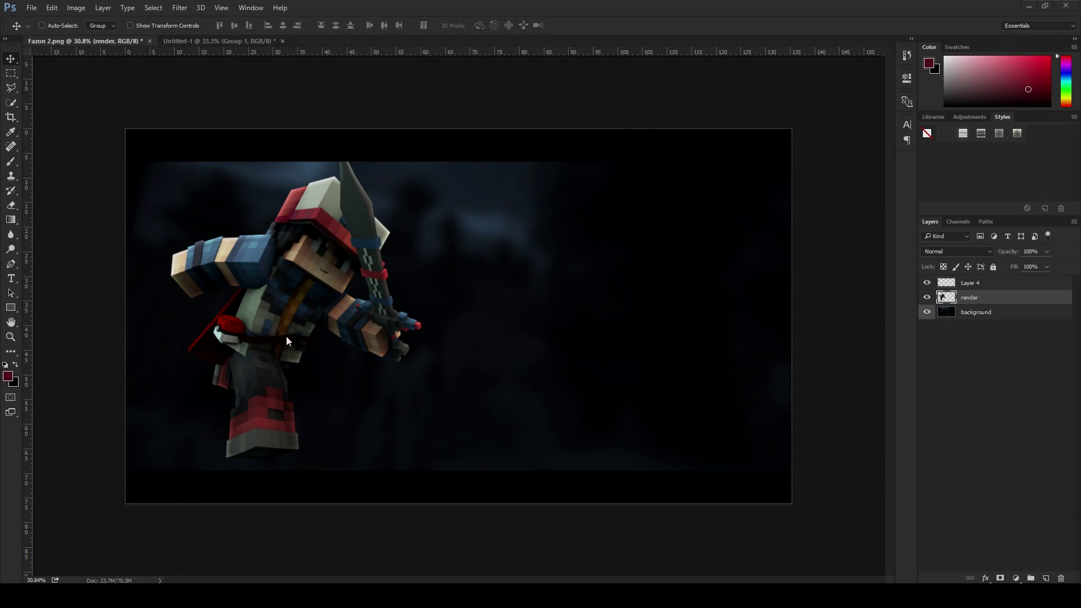
Step: Move the character render horizontally to the middle of the canvas
left_click_drag(356, 313, 522, 313)
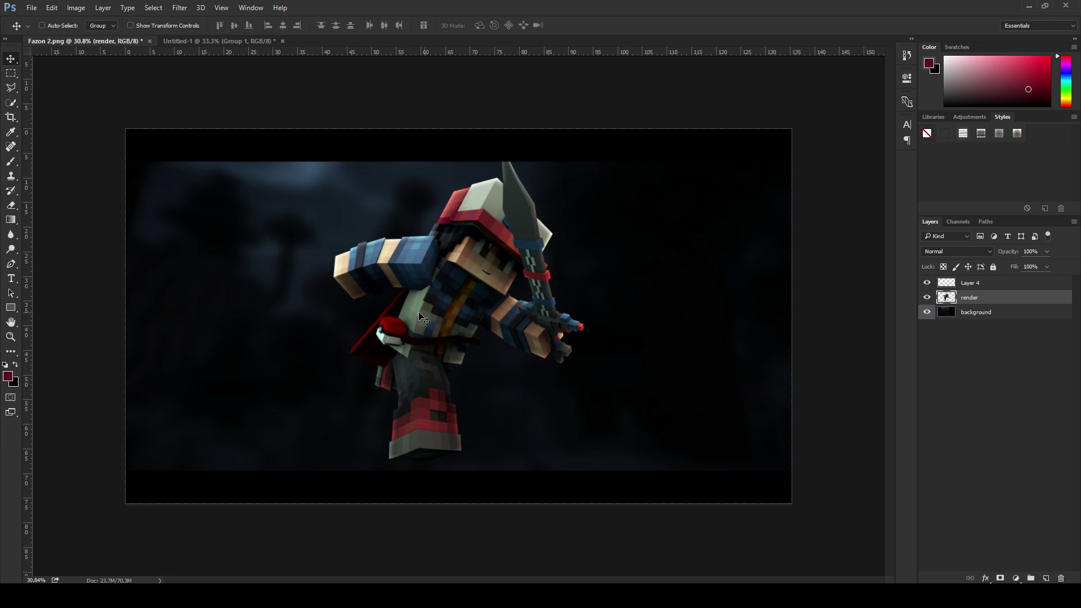
scroll(465, 315, "down", 1)
scroll(460, 340, "down", 1)
scroll(462, 337, "up", 2)
Step: Rename Layer 4, which holds the black bars, as "========" and make the render layer active
left_click(964, 280)
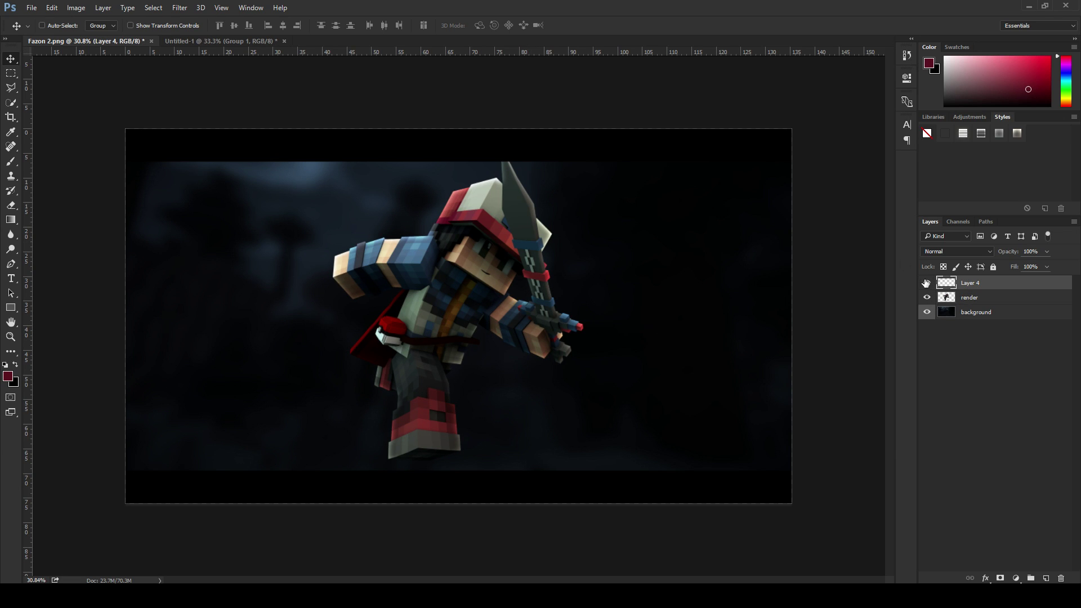
scroll(680, 188, "down", 2)
scroll(670, 183, "up", 1)
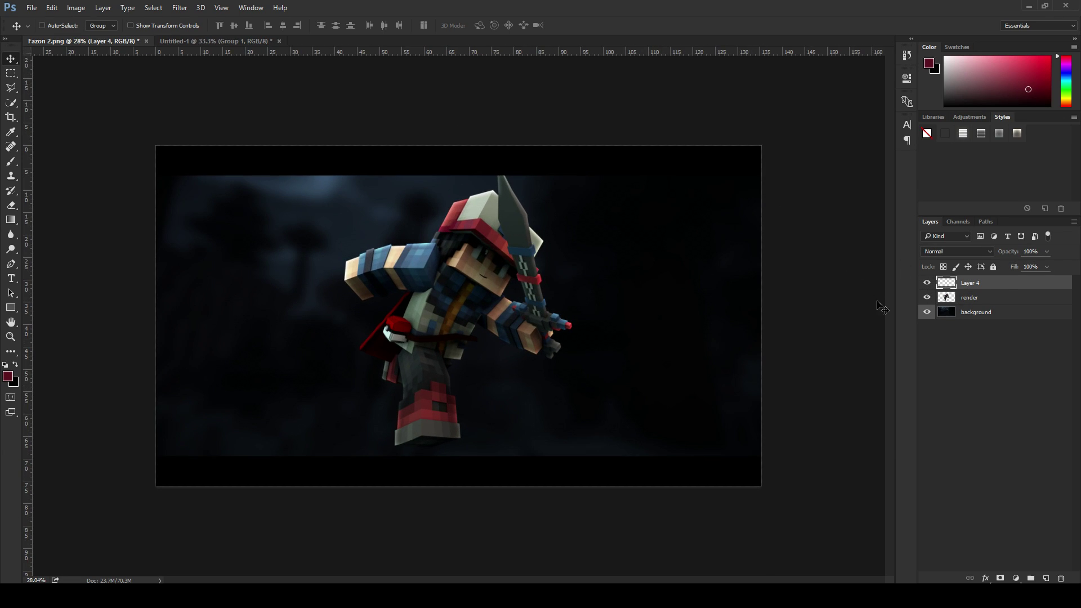
double_click(970, 283)
key("Return")
left_click(948, 298)
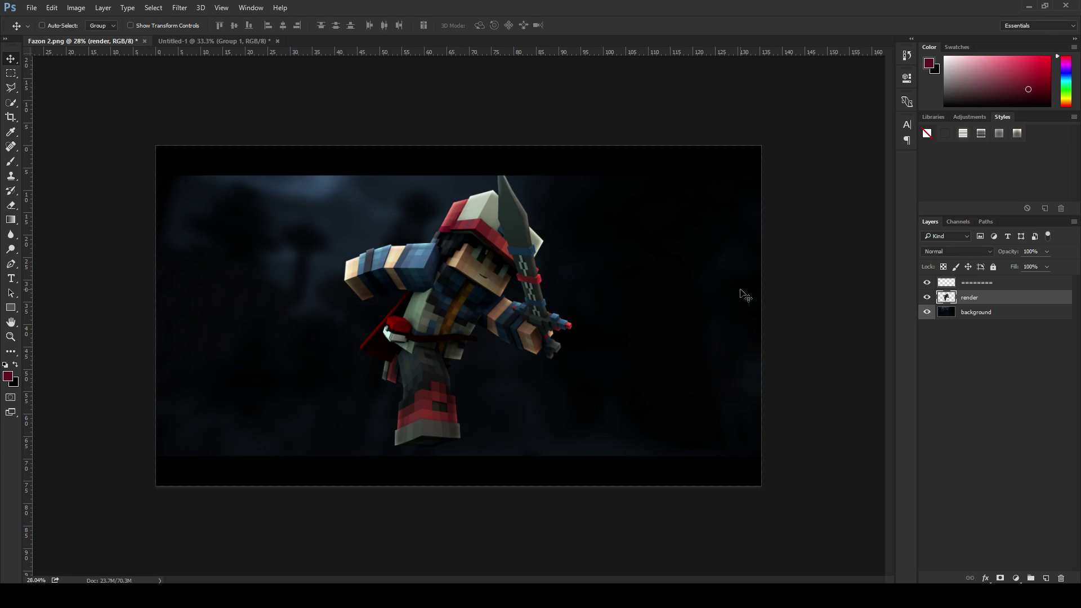
Step: Add a Curves adjustment above the render layer and shape a gentle S-curve with raised highlights and slightly lowered shadows
scroll(839, 312, "up", 1)
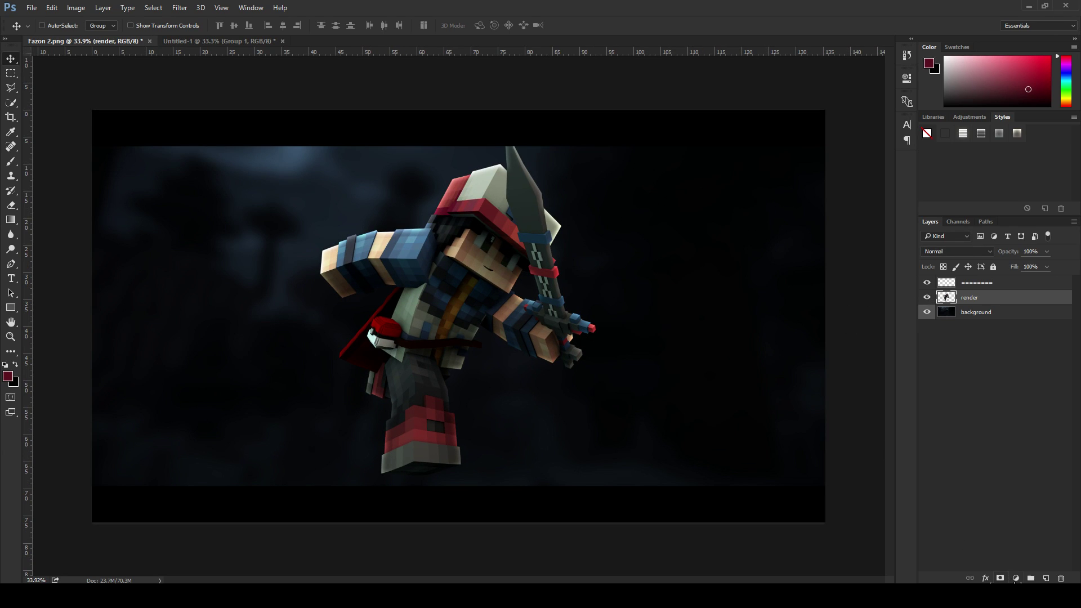
left_click(1016, 579)
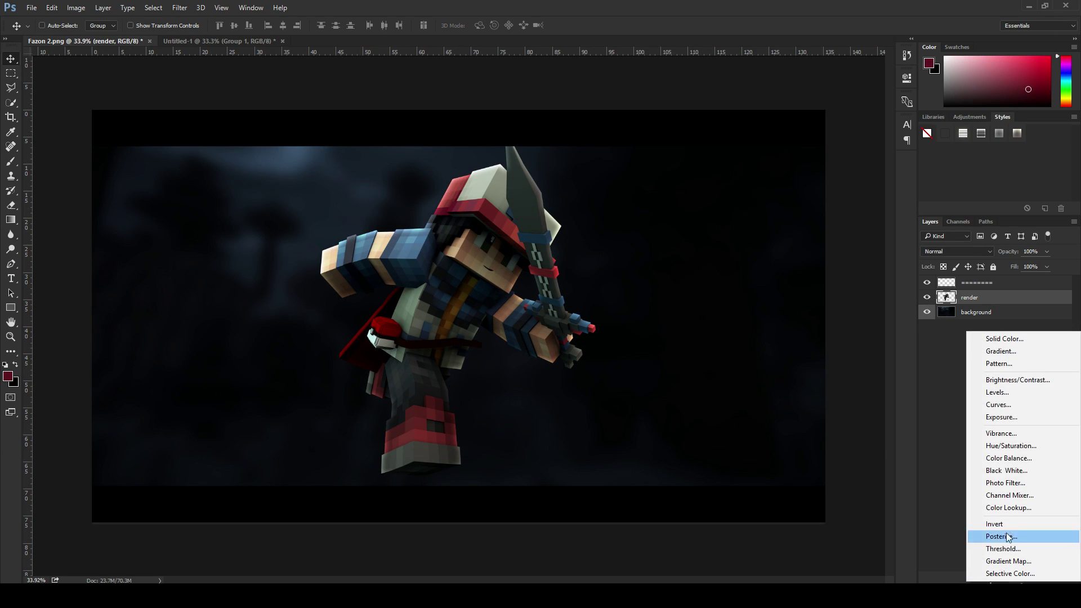
left_click(990, 406)
left_click(846, 153)
left_click_drag(789, 210, 793, 215)
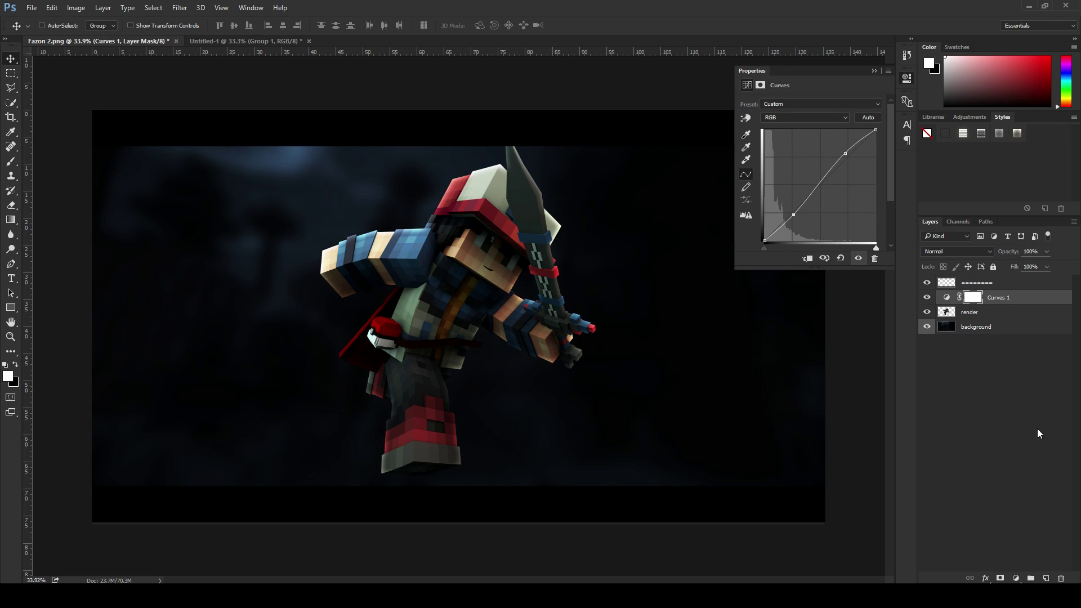
Step: Add a Color Balance adjustment with midtones at Cyan-Red -5, Magenta-Green -3 and Yellow-Blue +15, and compare the image without it
left_click(1014, 578)
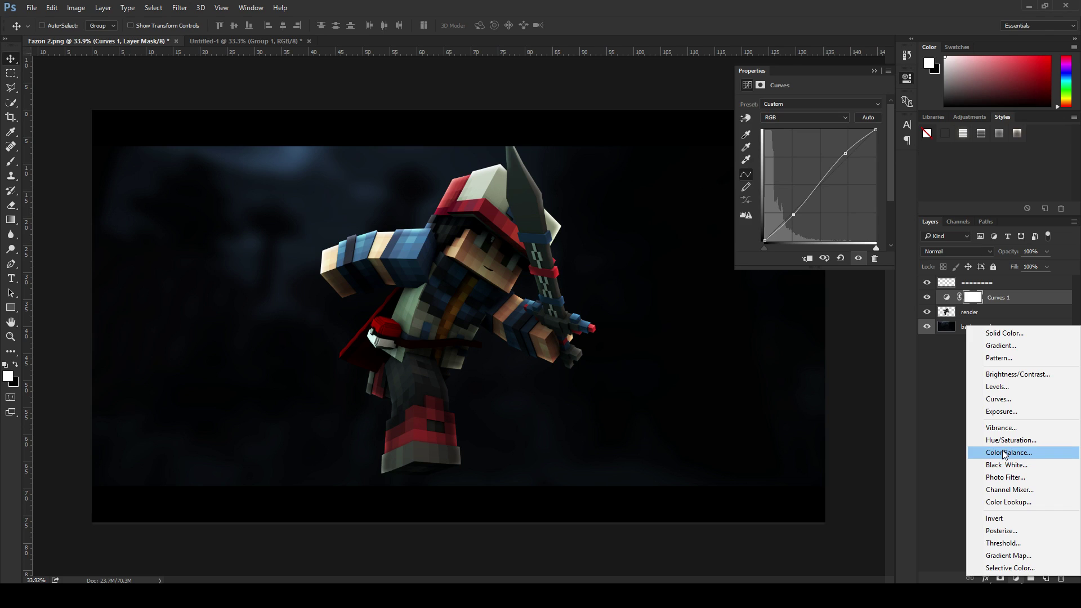
left_click(991, 453)
left_click_drag(795, 129, 797, 167)
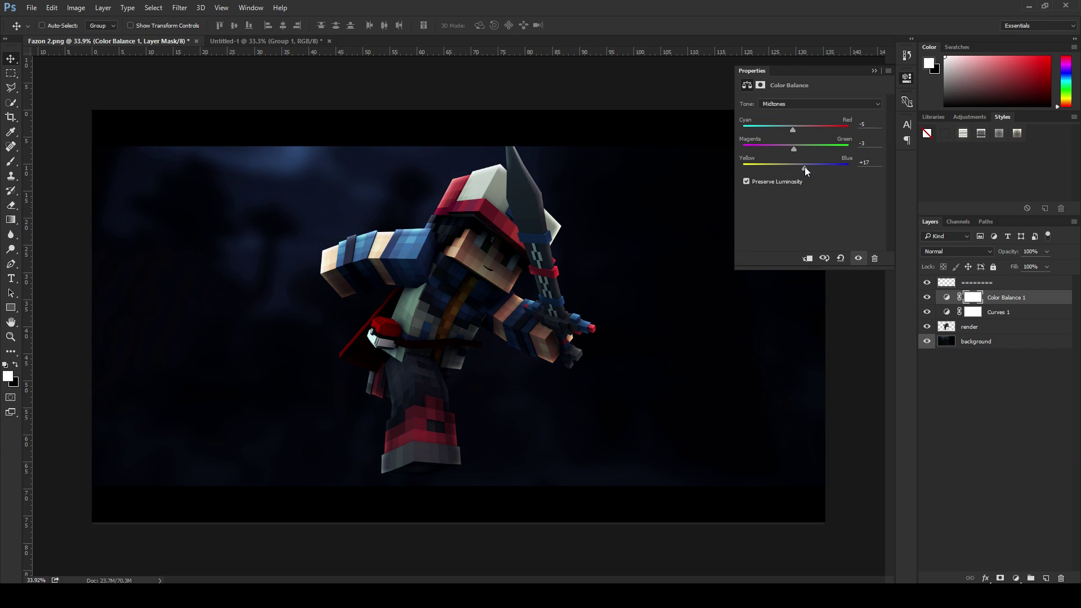
left_click(926, 298)
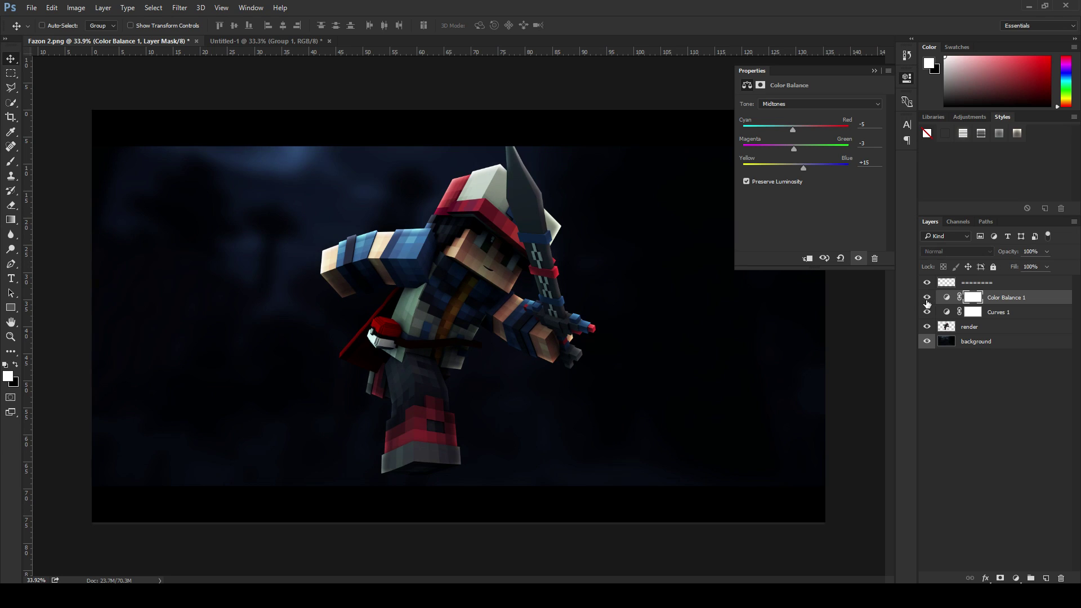
left_click(874, 71)
scroll(589, 278, "down", 2)
scroll(594, 296, "up", 2)
scroll(761, 279, "down", 2)
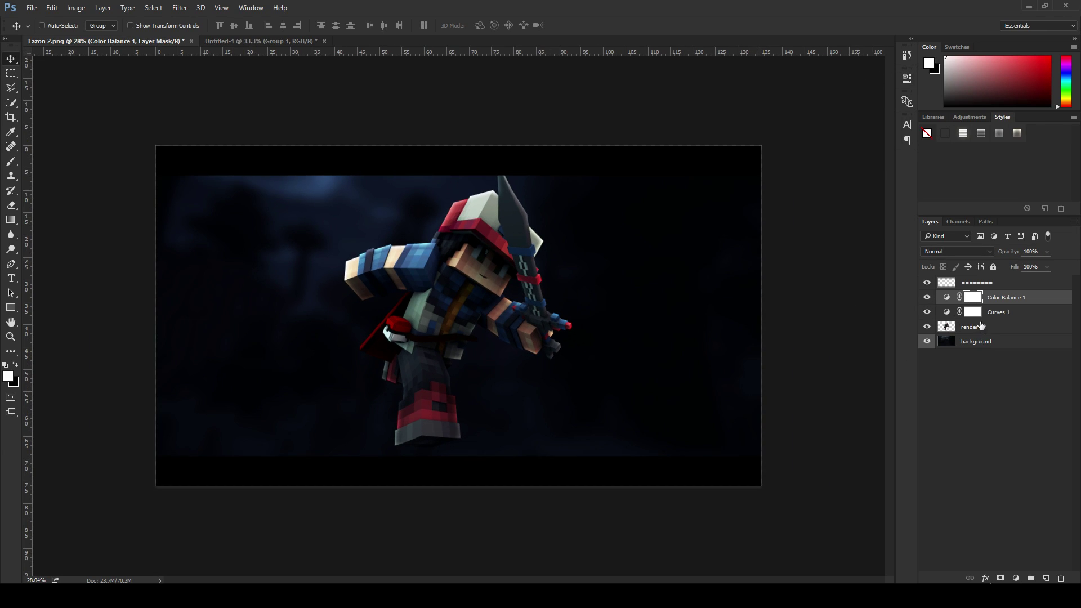
Step: Make the render layer active and examine the color-corrected character's hat, face, leg and sword up close
left_click(982, 327)
scroll(484, 296, "up", 3)
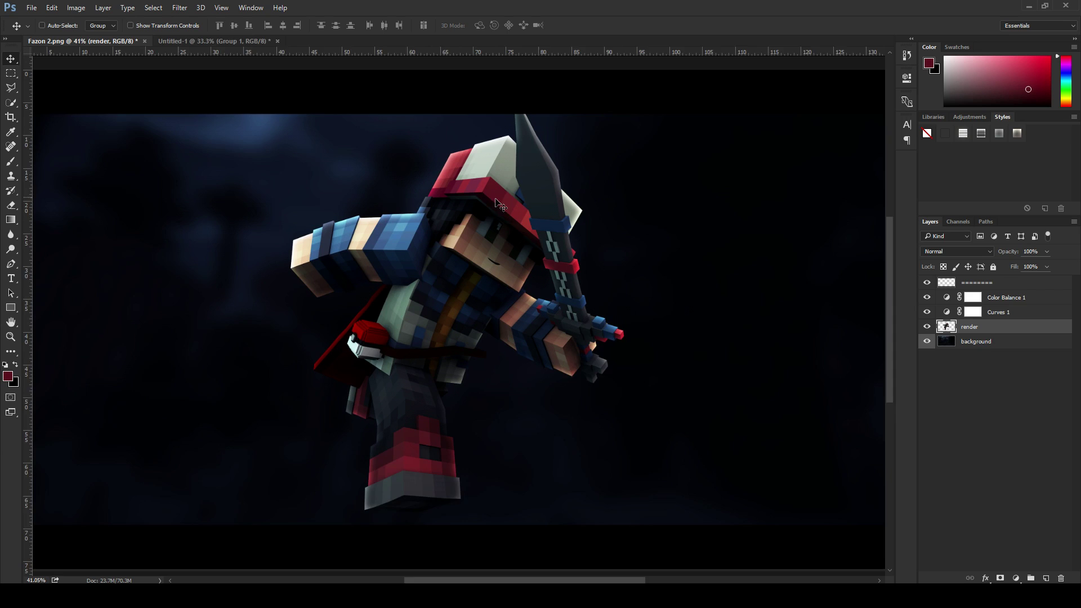
scroll(569, 294, "up", 1)
scroll(570, 293, "down", 3)
scroll(407, 441, "up", 4)
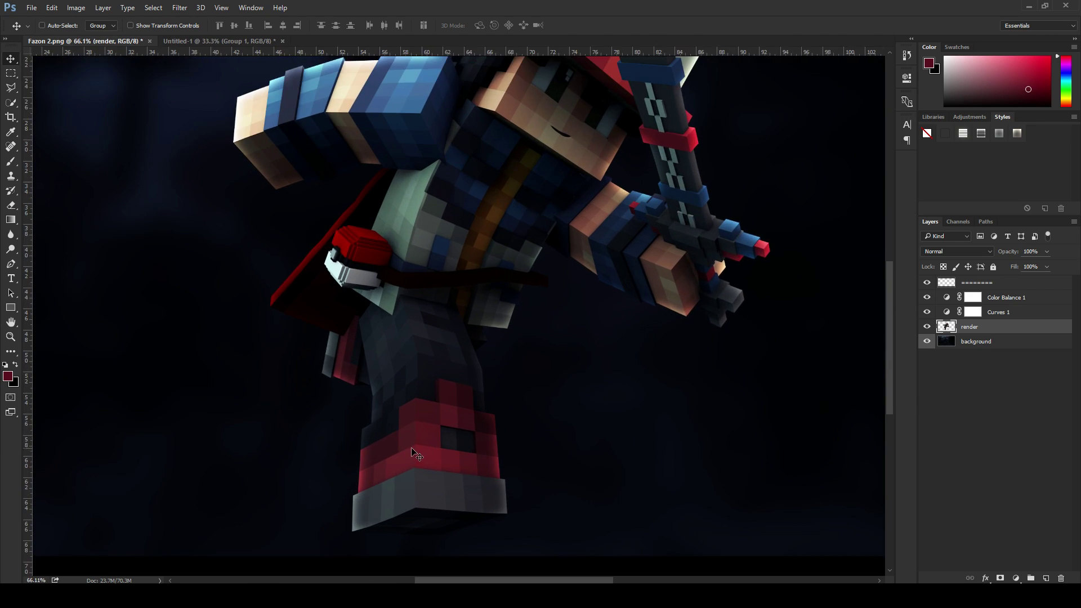
scroll(408, 441, "down", 2)
scroll(450, 394, "up", 1)
scroll(488, 339, "down", 2)
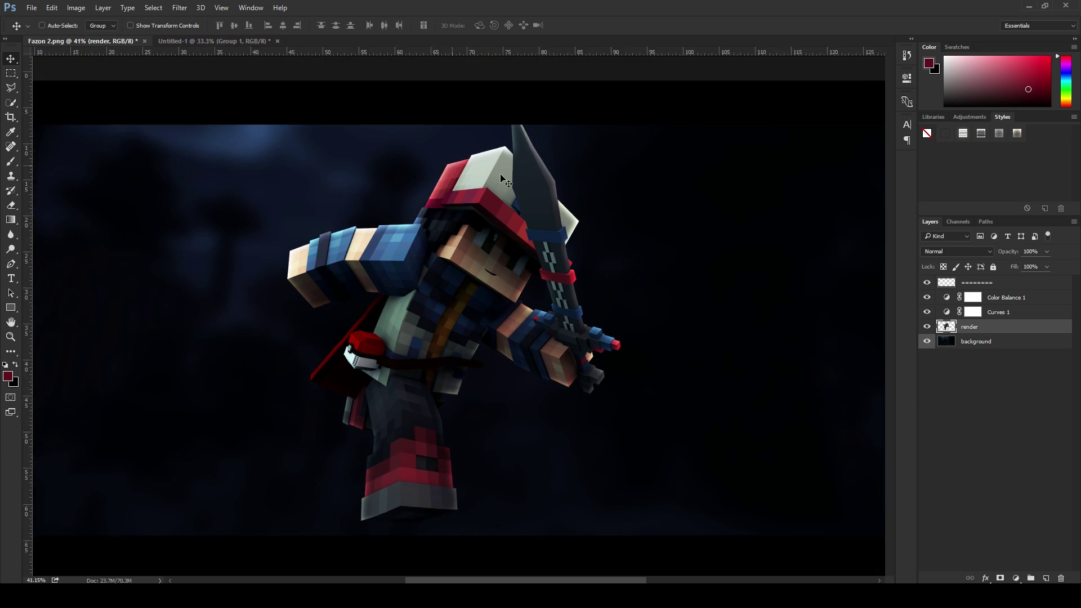
scroll(488, 339, "up", 2)
scroll(518, 225, "down", 1)
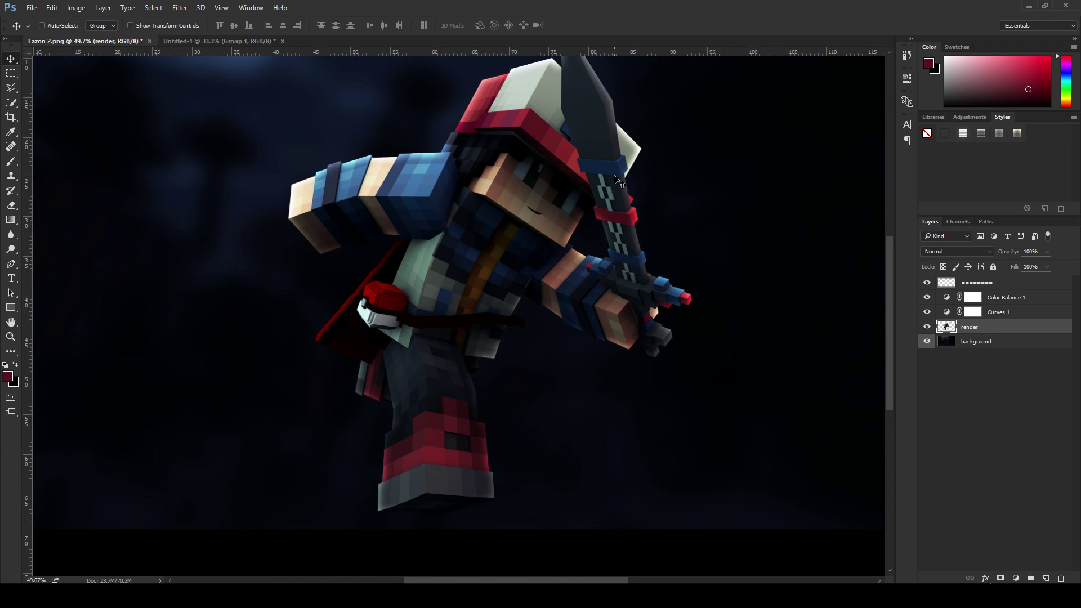
scroll(546, 111, "up", 1)
scroll(490, 160, "up", 1)
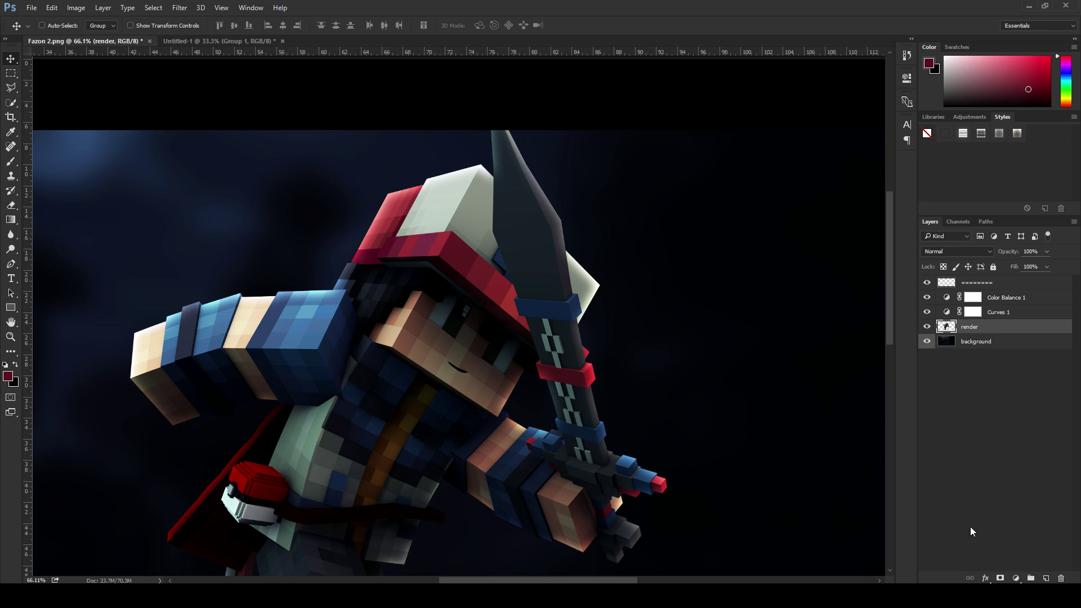
Step: Create a new layer directly above the render layer and enlarge the soft brush to 900 px
scroll(892, 467, "down", 1)
scroll(697, 385, "down", 2)
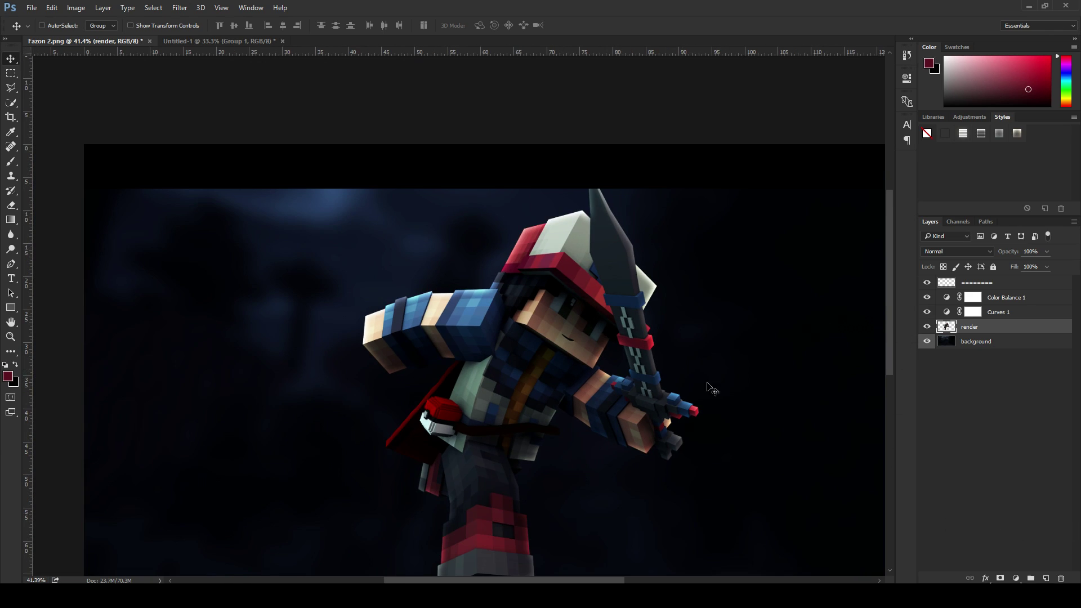
scroll(815, 341, "down", 1)
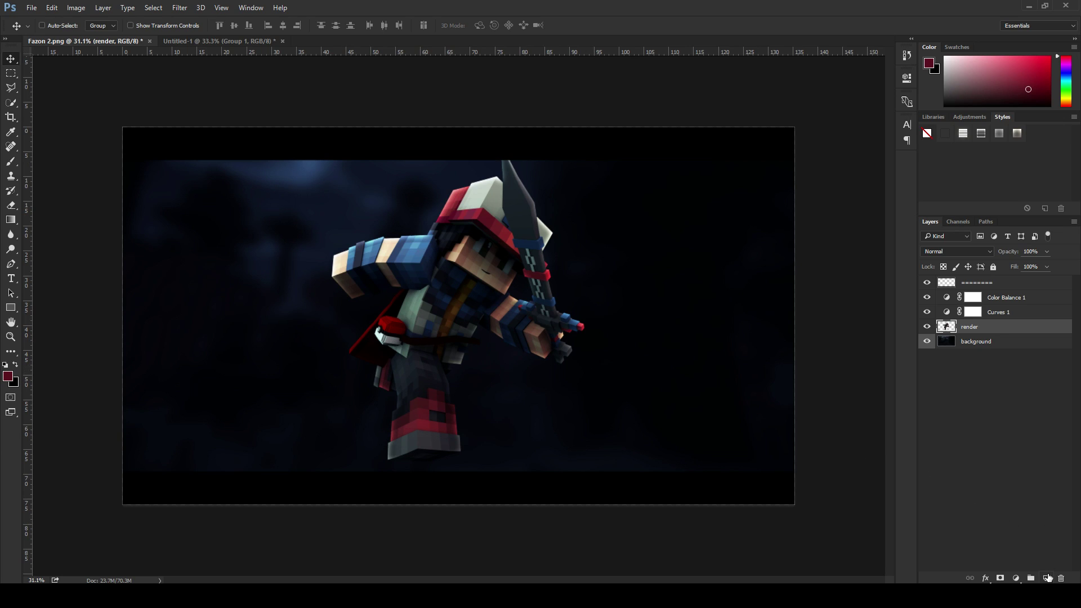
left_click(1046, 577)
key("b")
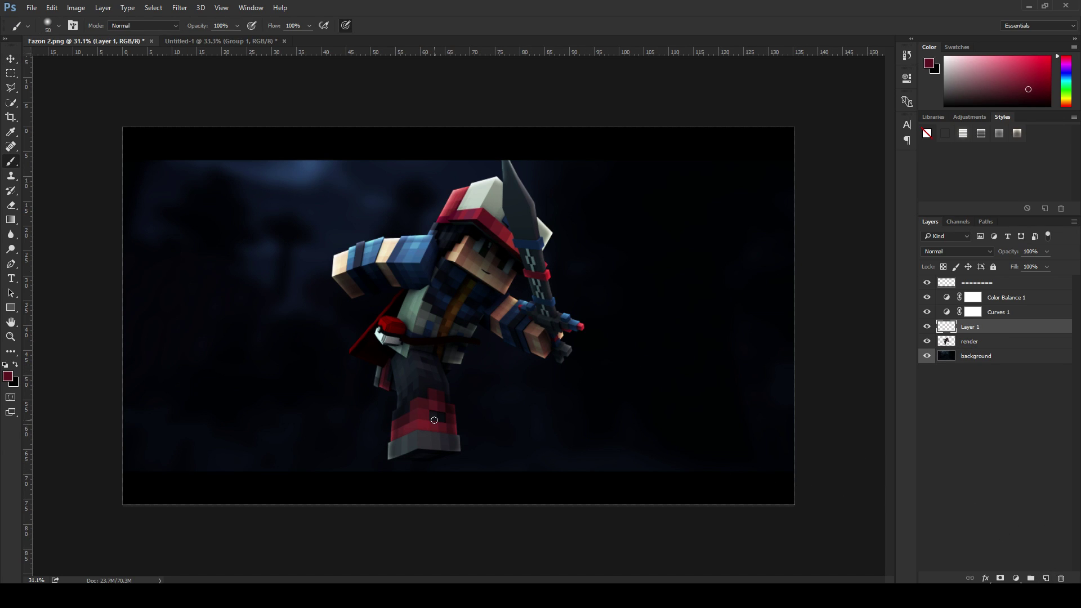
key("bracketright")
key("bracketright")
key("bracketright")
key("bracketright")
key("bracketright")
key("bracketright")
key("bracketright")
key("bracketright")
key("bracketright")
key("bracketright")
key("bracketright")
key("bracketright")
key("bracketright")
key("bracketright")
key("bracketright")
key("bracketright")
Step: Sample the dark red of the boot and paint a soft 900 px red glow over the lower leg
scroll(418, 416, "up", 3)
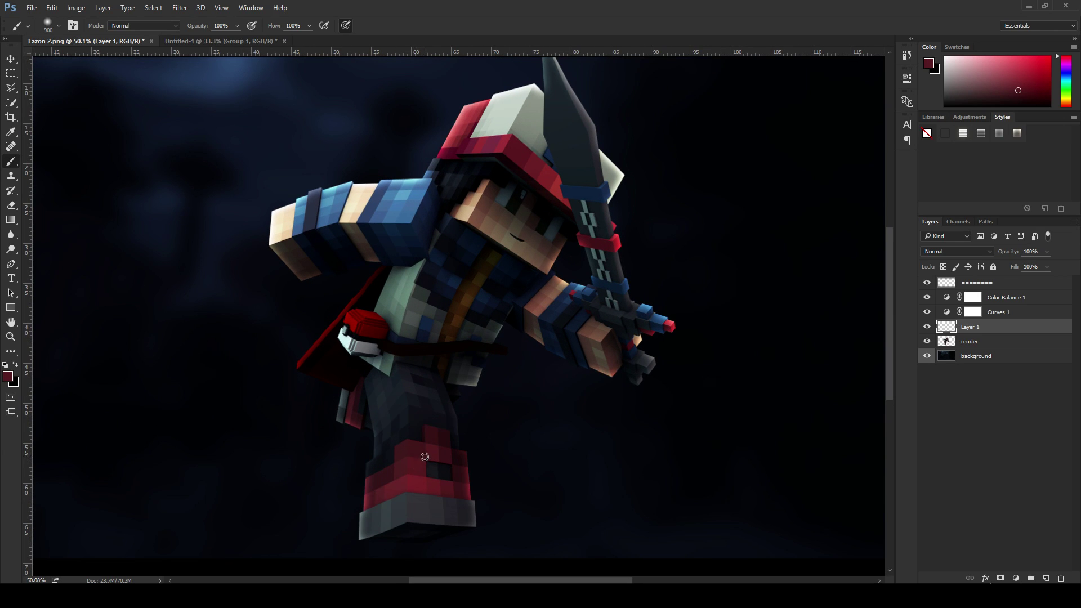
left_click(430, 399, "alt")
left_click(409, 465, "alt")
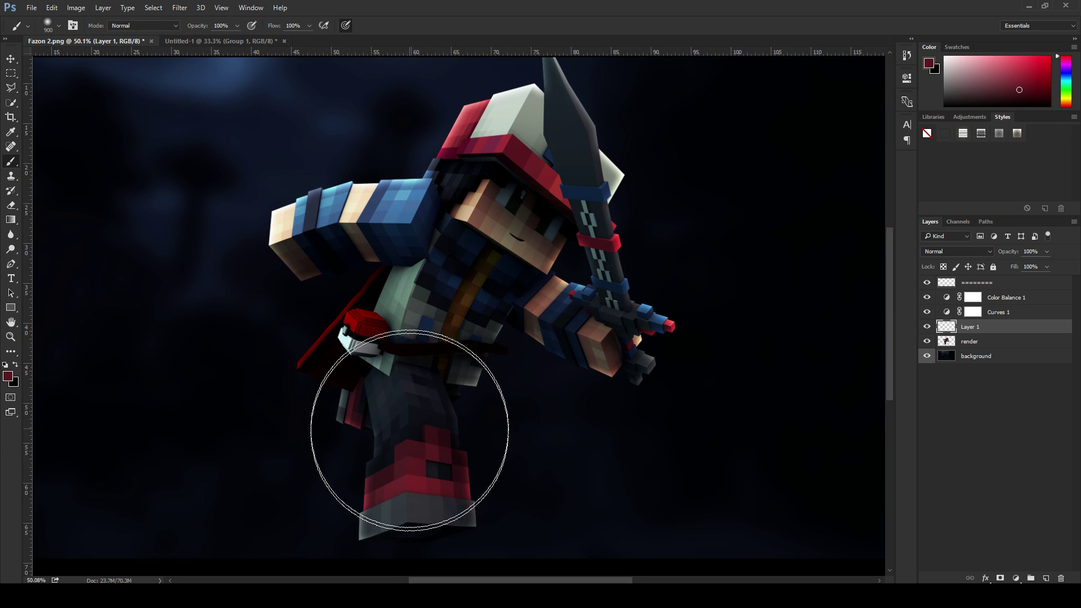
left_click(410, 470)
scroll(422, 462, "down", 1)
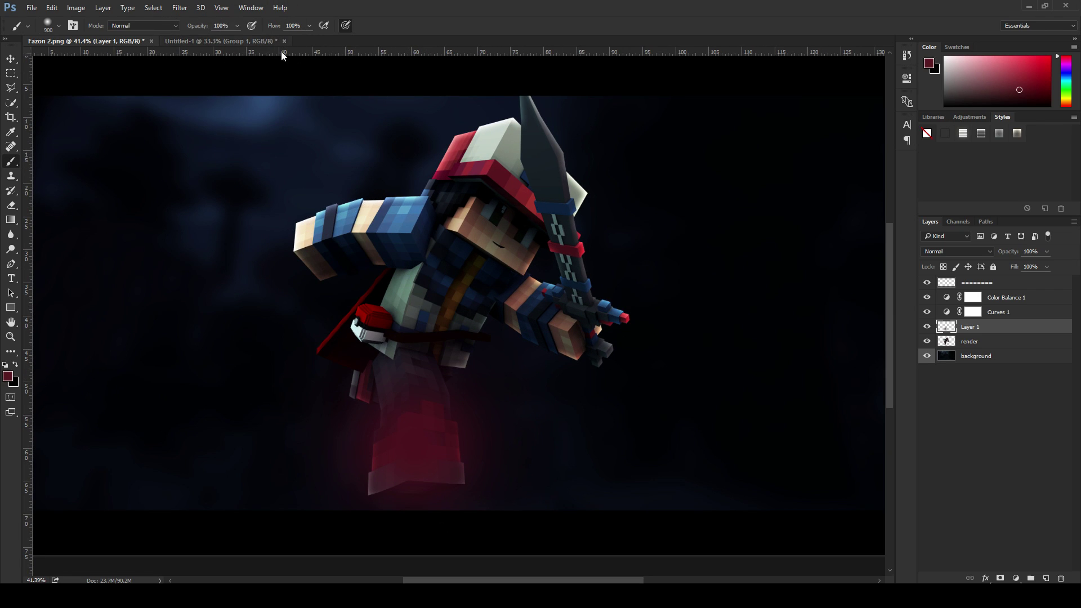
scroll(422, 434, "up", 3)
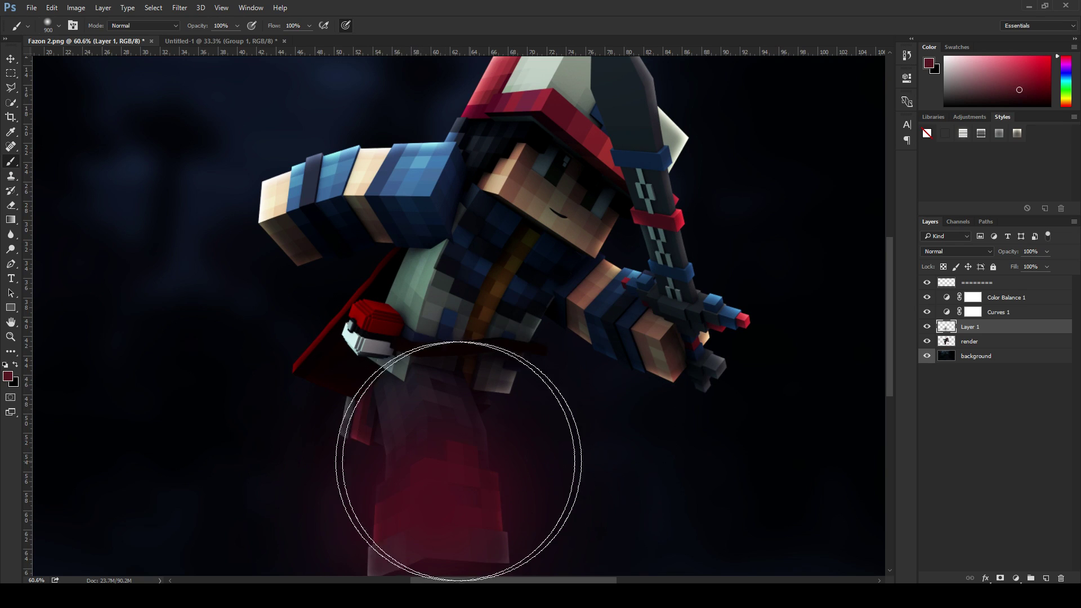
scroll(625, 450, "down", 1)
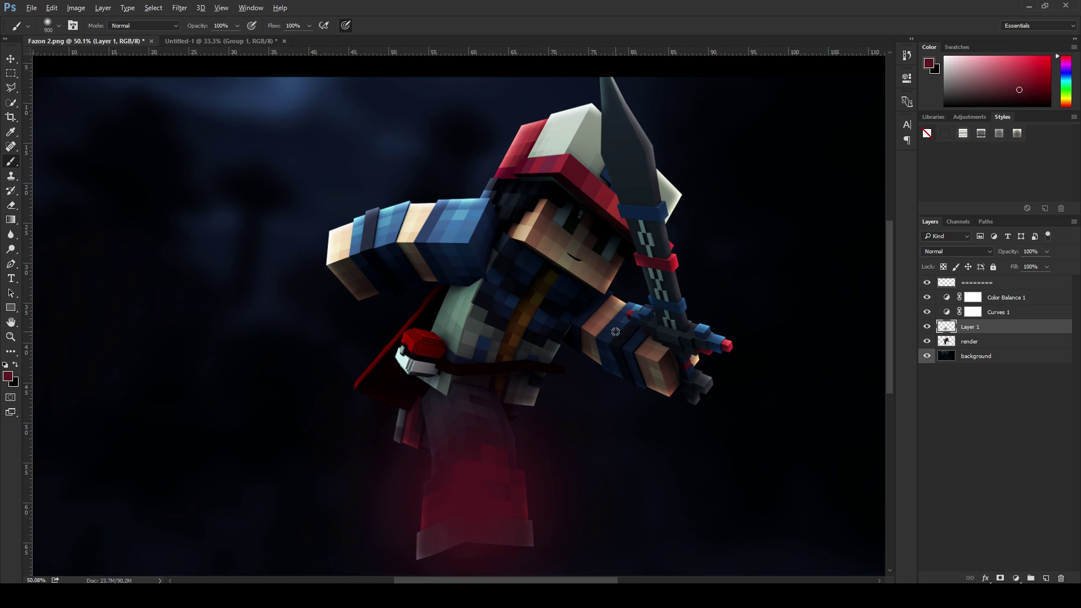
Step: Paint sampled dark navy over the chest and a 700 px glow in the sleeve's own blue along the raised arm
left_click(522, 262, "alt")
left_click(530, 276)
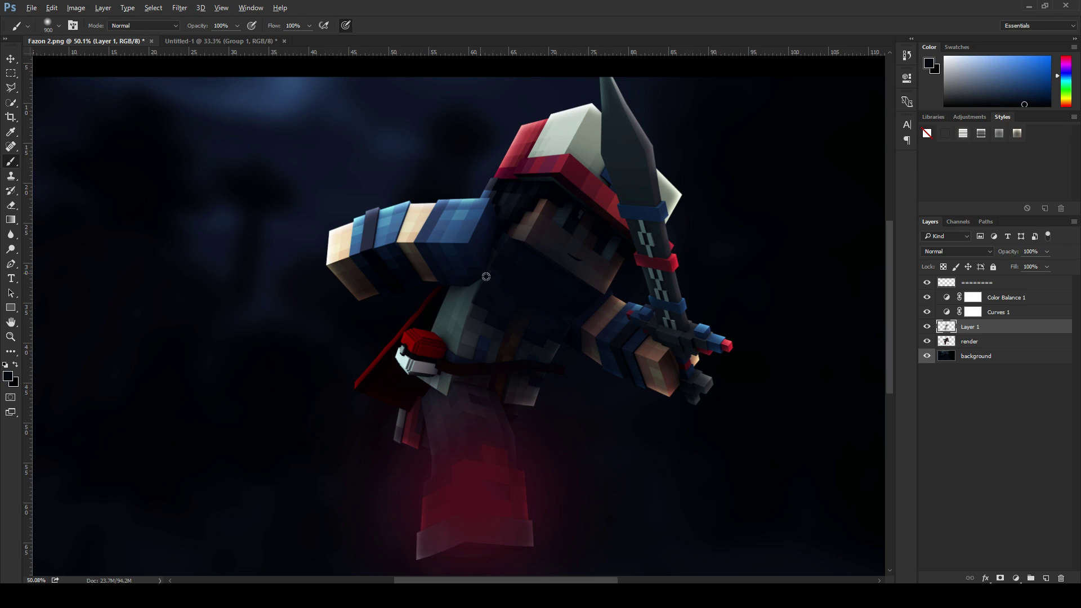
left_click(441, 229, "alt")
key("bracketleft")
key("bracketleft")
key("bracketleft")
key("bracketleft")
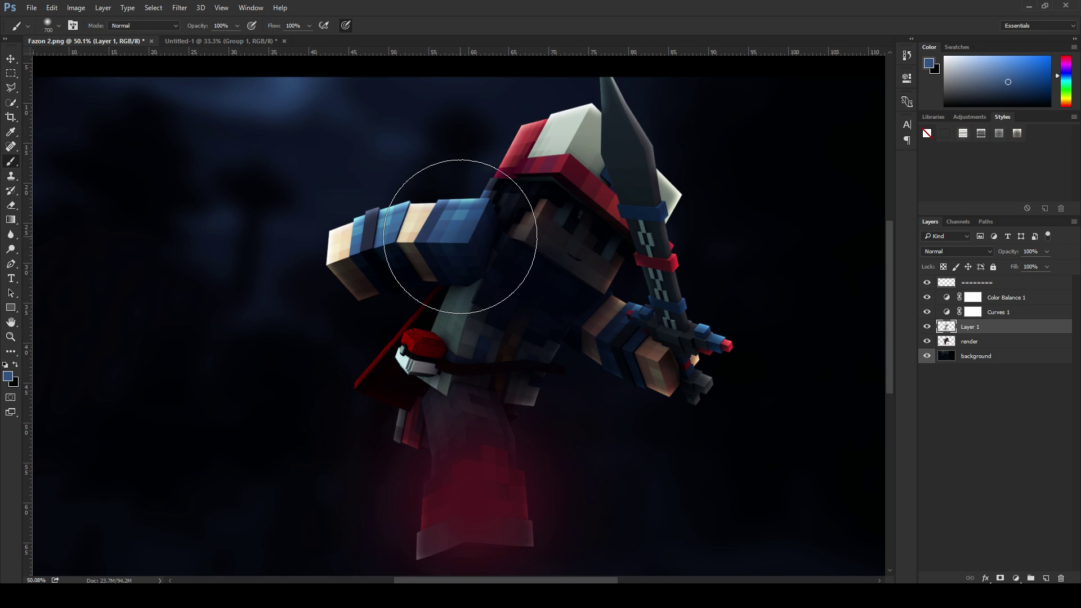
mouse_move(459, 236)
left_mouse_down()
mouse_move(381, 246)
mouse_move(394, 256)
left_mouse_up()
Step: Dab a 300 px blue glow onto the sleeve of the arm holding the sword
key("bracketleft")
key("bracketleft")
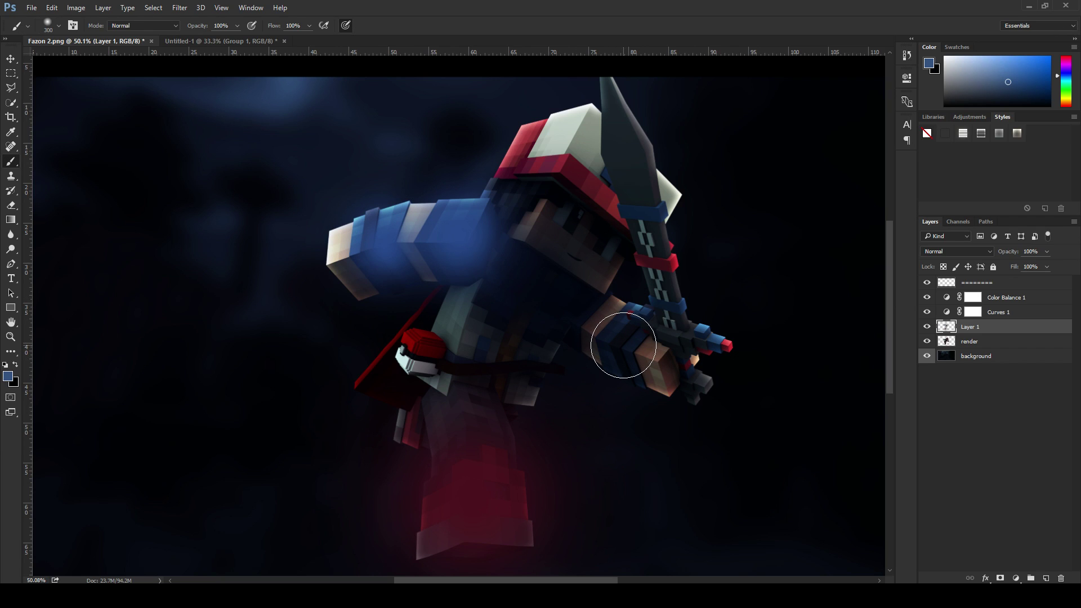
left_click(623, 345)
scroll(543, 394, "down", 1)
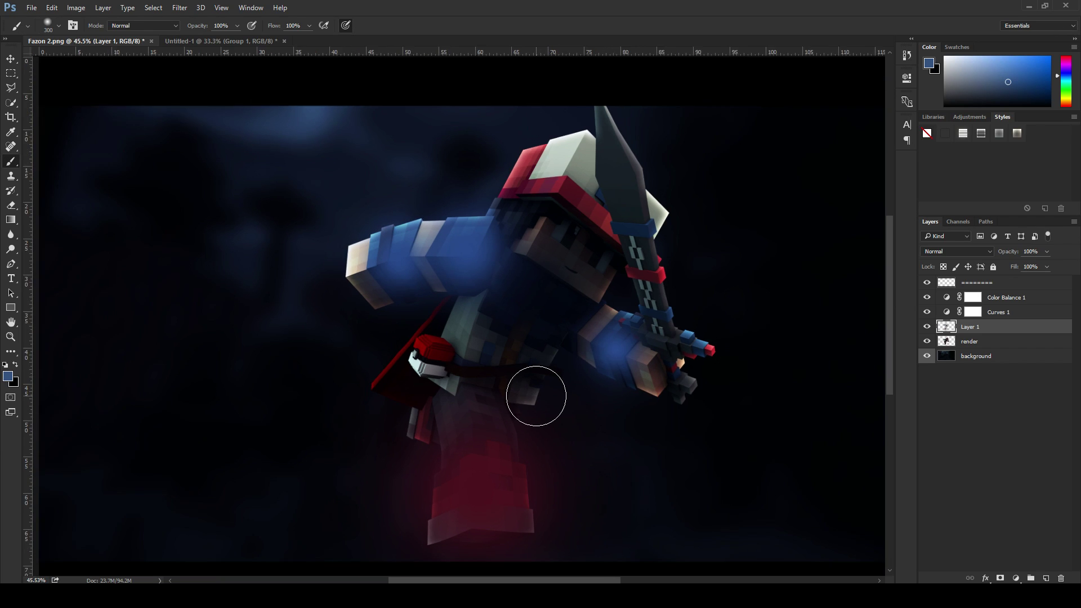
scroll(634, 321, "down", 2)
scroll(485, 309, "up", 2)
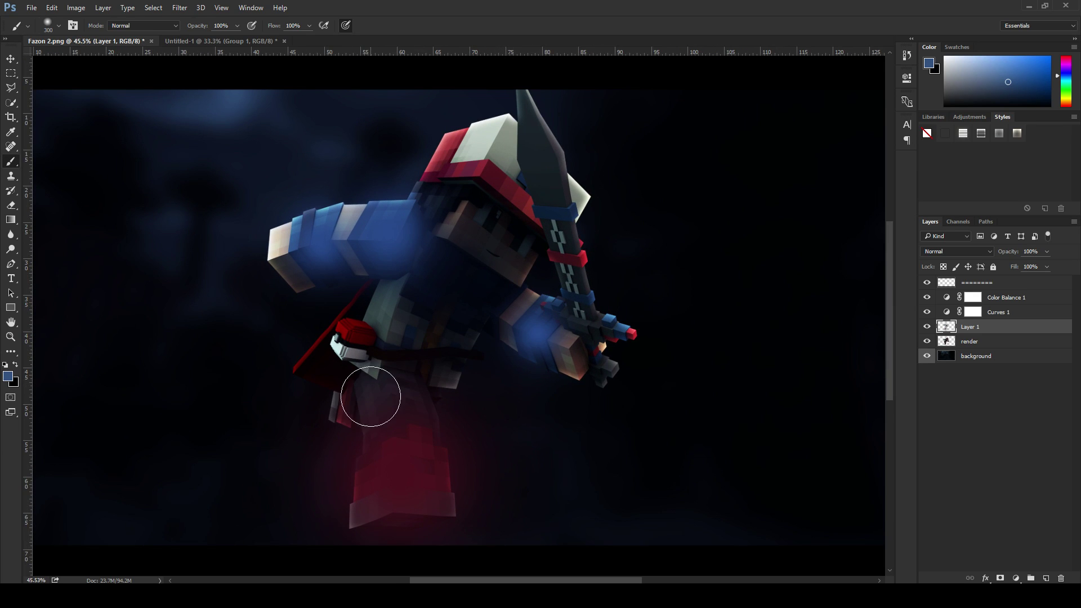
Step: Dab sampled dark reds over the rear foot and, at 250 px, over the red-and-white ball on the belt
left_click(348, 410, "alt")
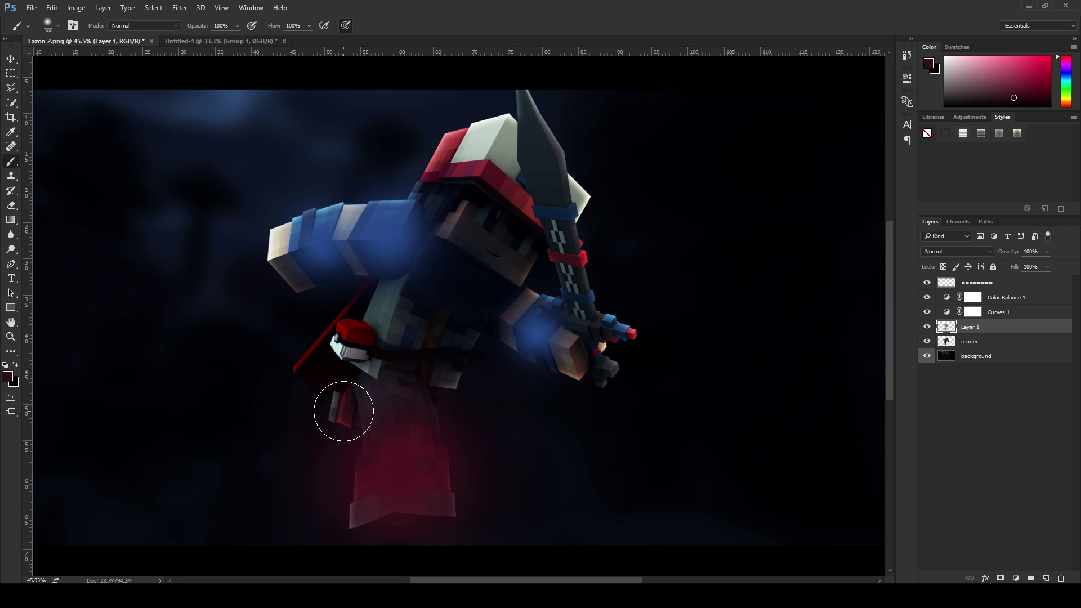
left_click(343, 407)
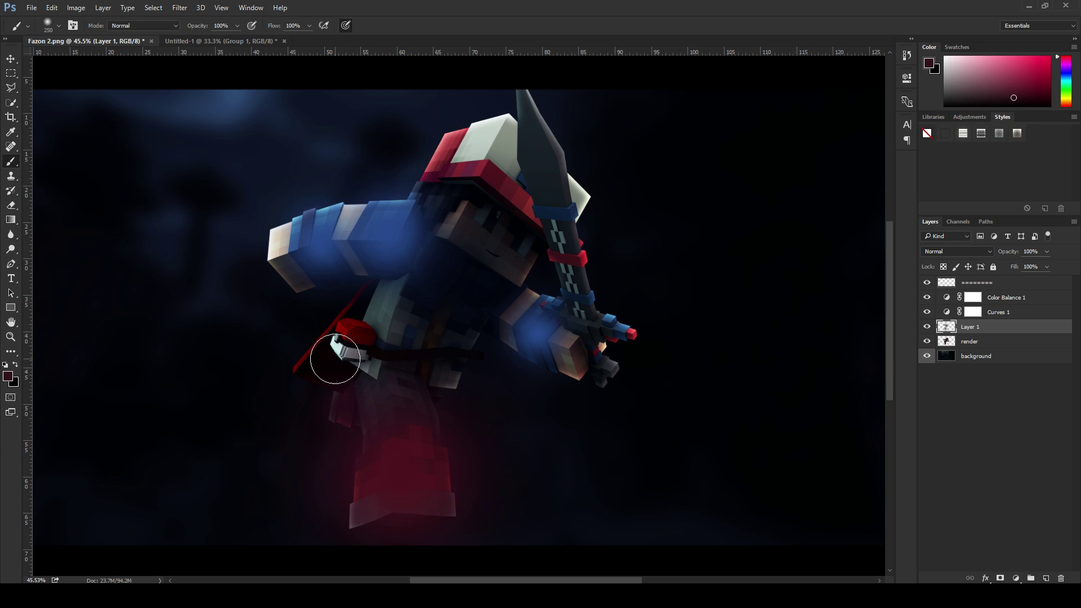
left_click(352, 344)
left_click(352, 337, "alt")
left_click(352, 329)
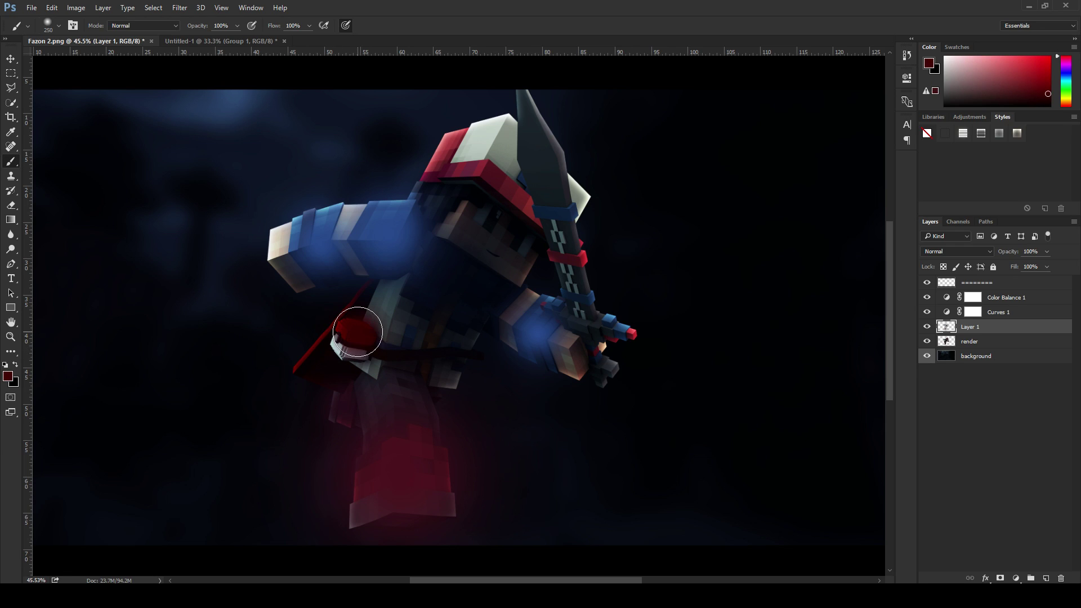
Step: Sample the blue and red of the sword's bands and paint matching 250 px glows over each band
left_click(574, 296, "alt")
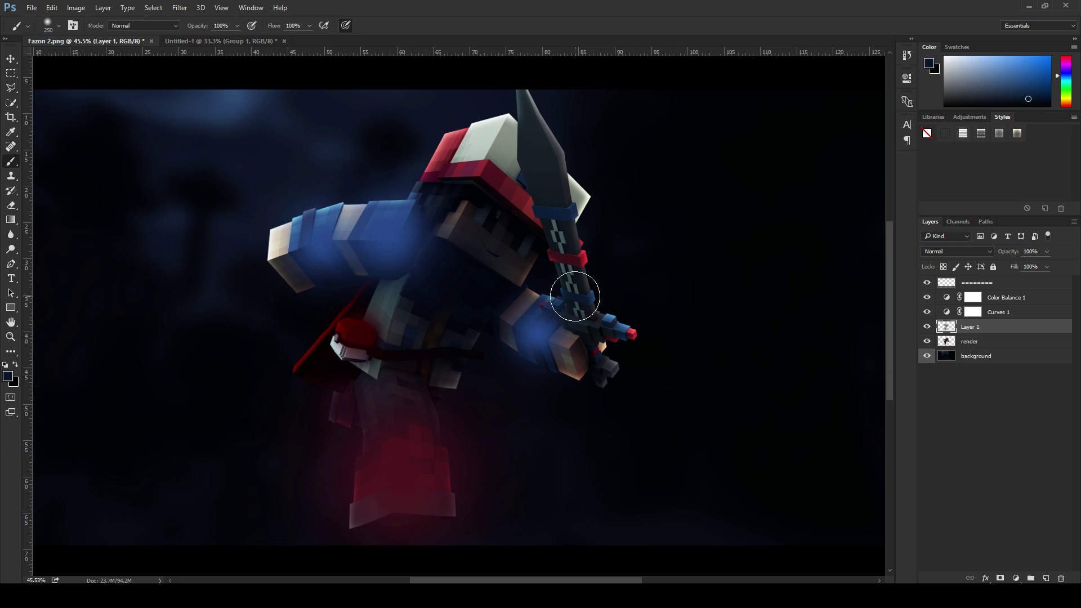
left_click(577, 261, "alt")
left_click(550, 216, "alt")
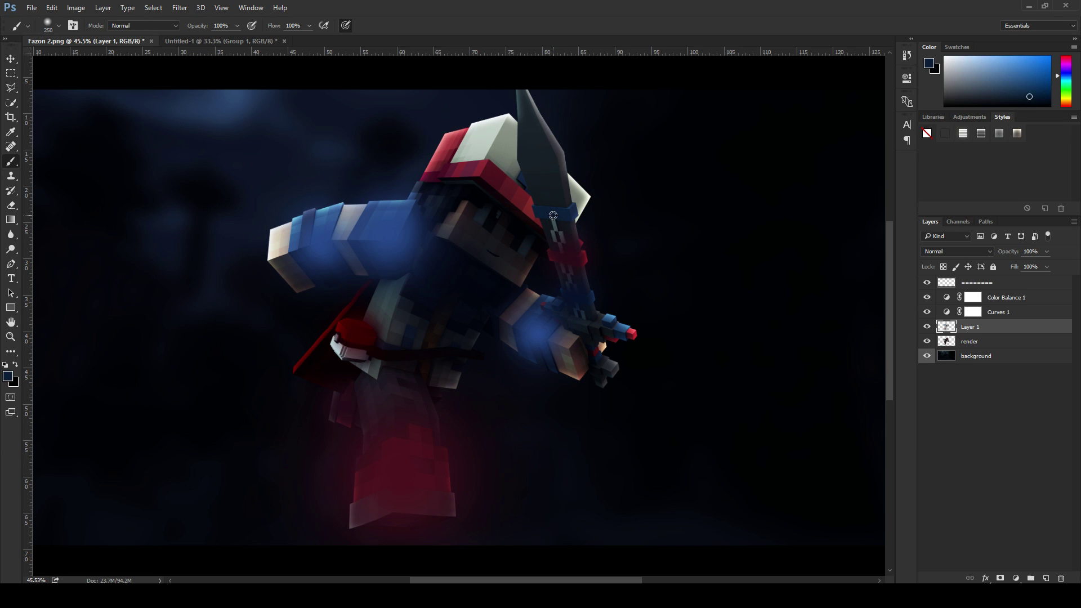
scroll(526, 222, "down", 1)
scroll(549, 277, "up", 3)
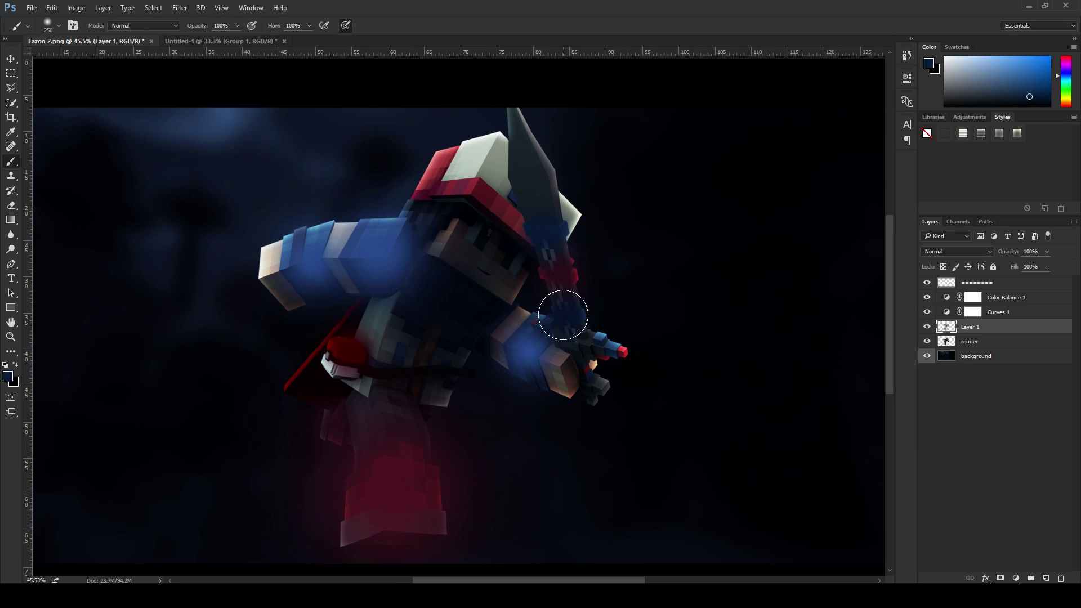
scroll(549, 277, "down", 2)
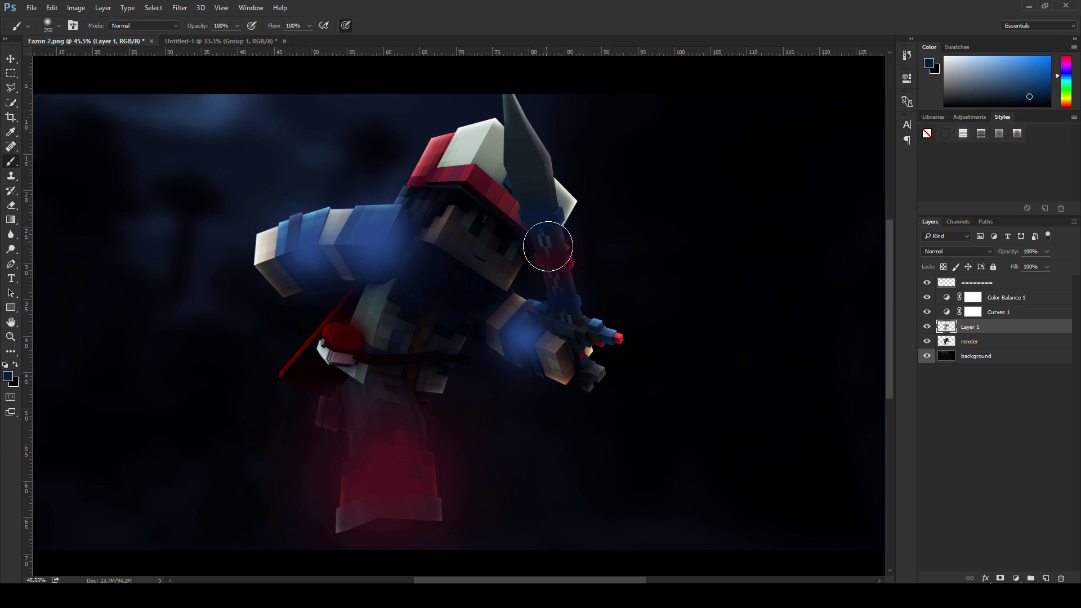
scroll(559, 315, "up", 1)
Step: Set Layer 1's blend mode to Screen and its opacity to 36%
left_click(933, 251)
scroll(934, 251, "down", 7)
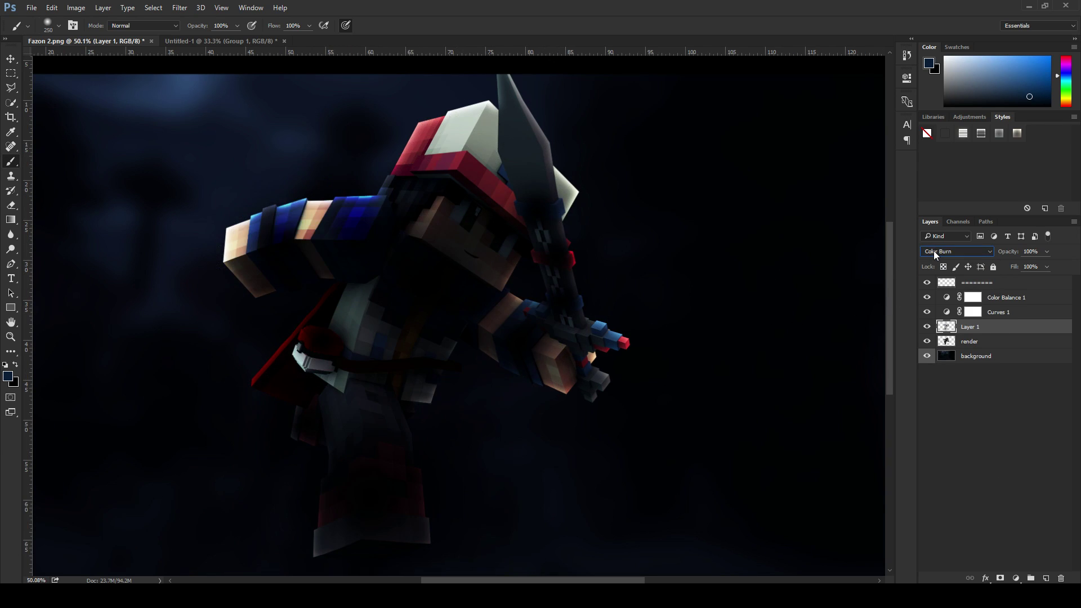
scroll(933, 251, "down", 1)
scroll(934, 251, "up", 1)
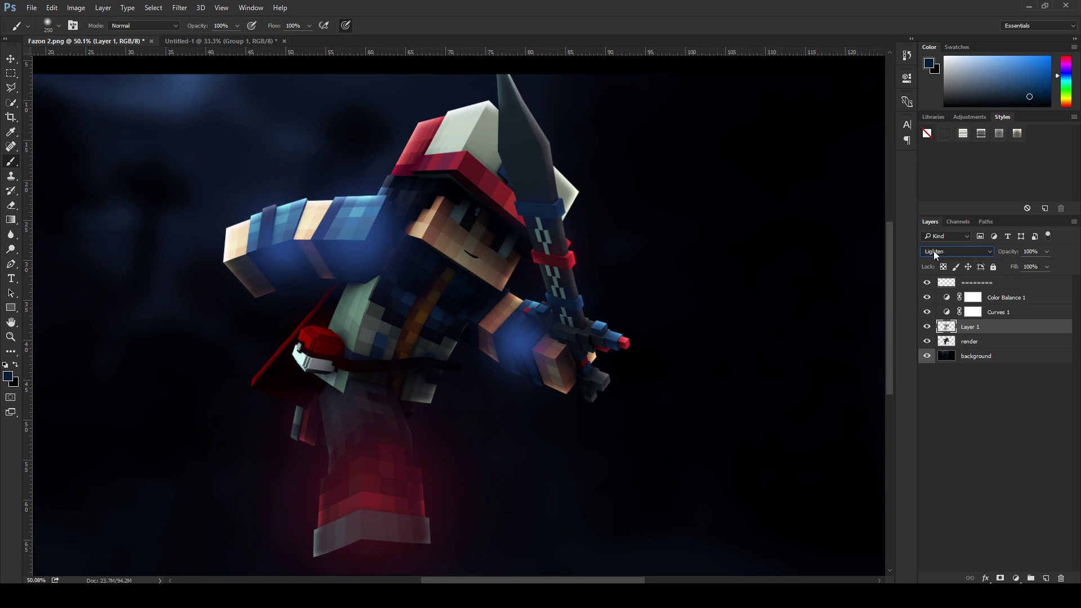
scroll(933, 251, "down", 1)
left_click_drag(1013, 251, 961, 279)
scroll(721, 326, "down", 2)
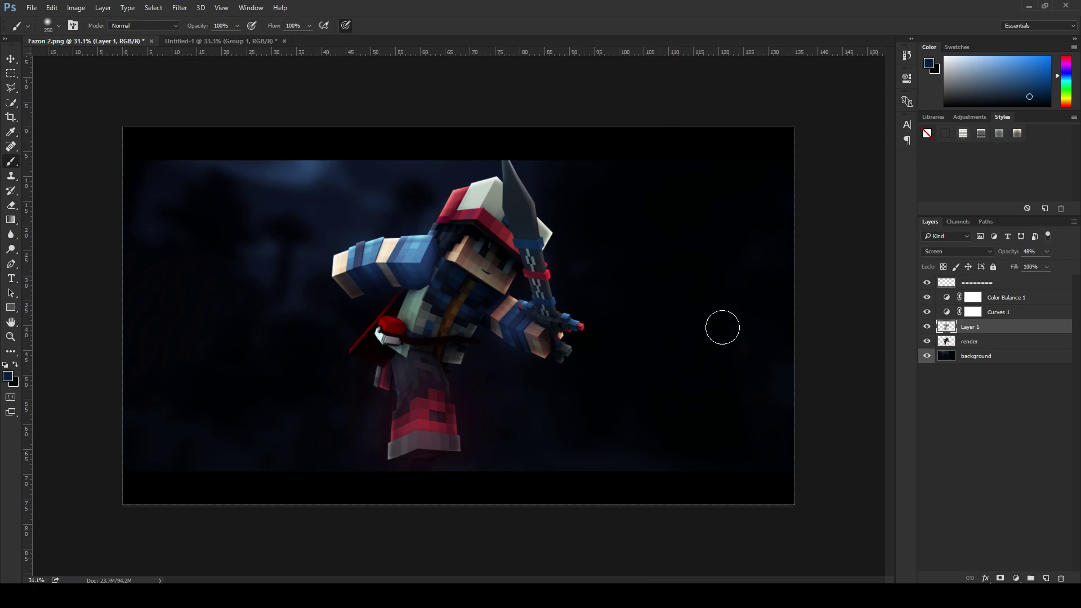
scroll(614, 309, "up", 1)
left_click_drag(1010, 253, 1001, 257)
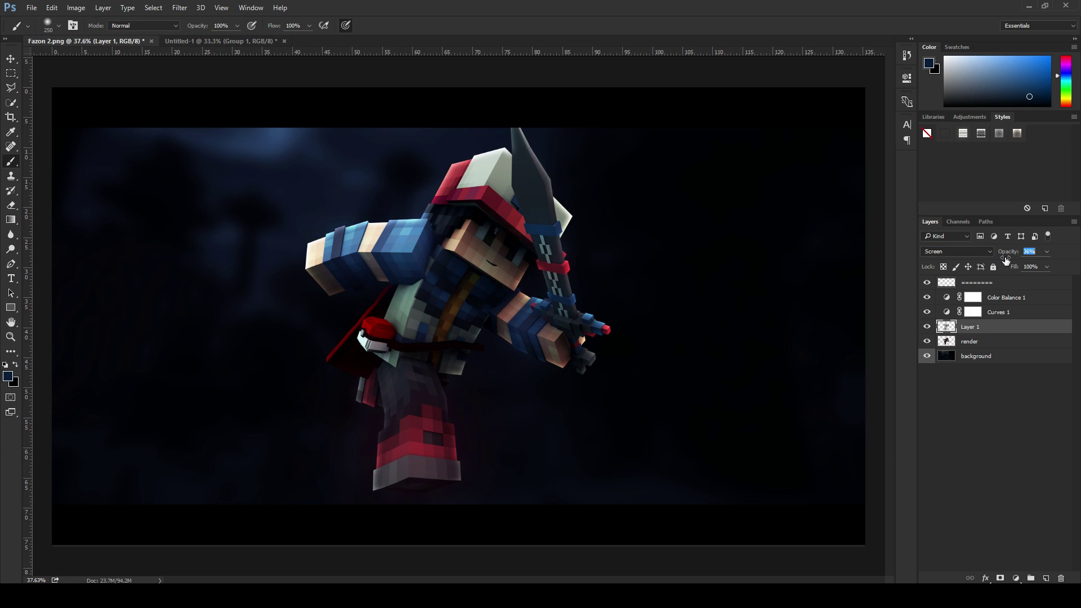
scroll(575, 266, "up", 1)
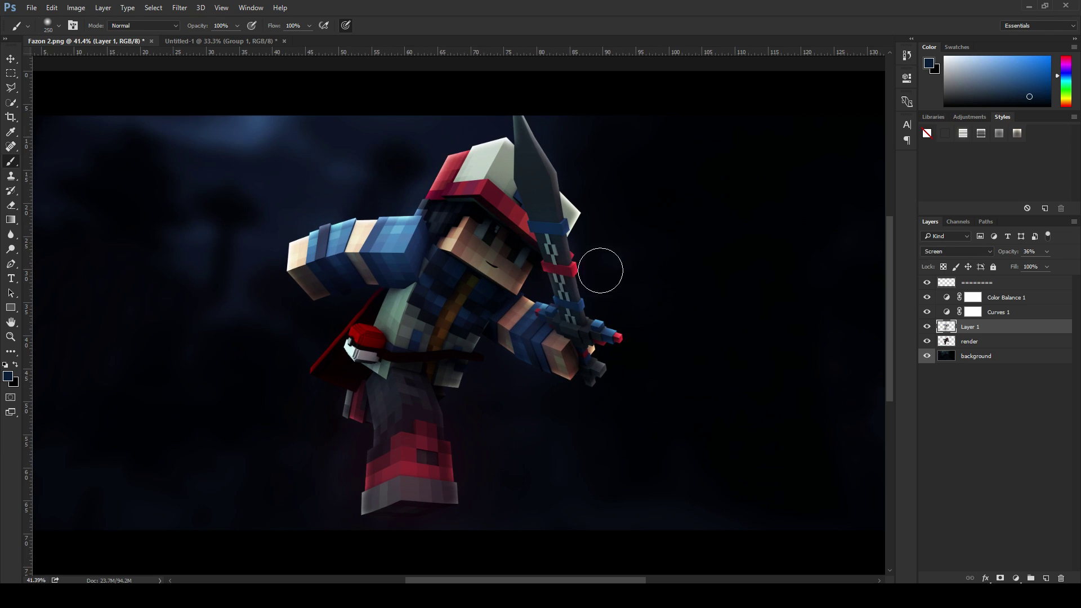
Step: Sample the hat's colors and paint an off-white 250 px glow over the hat's white front and outer brim
key("alt")
left_click(497, 195, "alt")
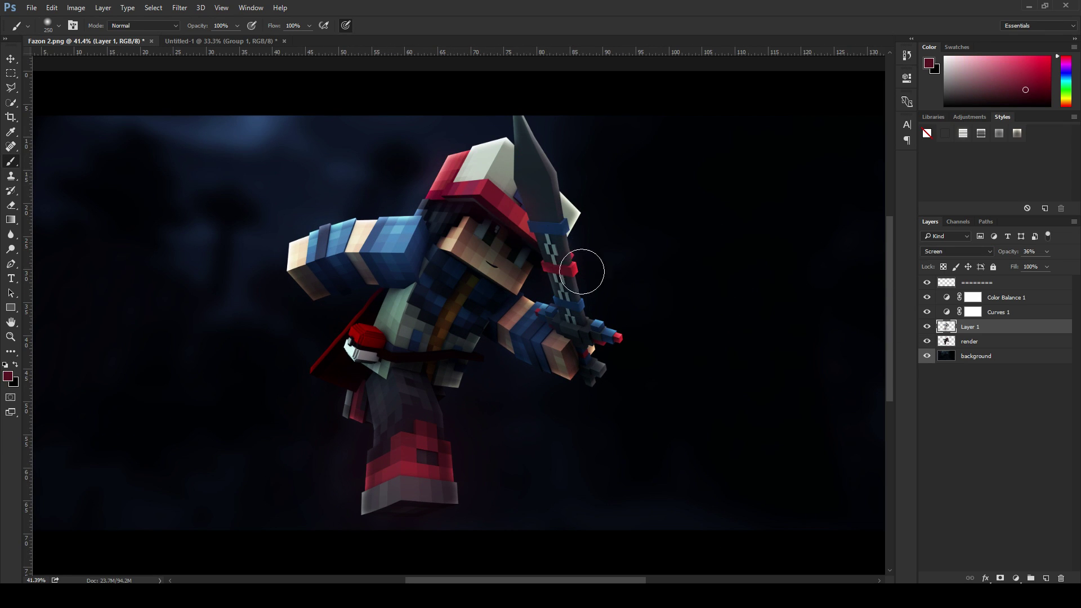
scroll(581, 272, "up", 2)
scroll(741, 285, "down", 3)
left_click(578, 212, "alt")
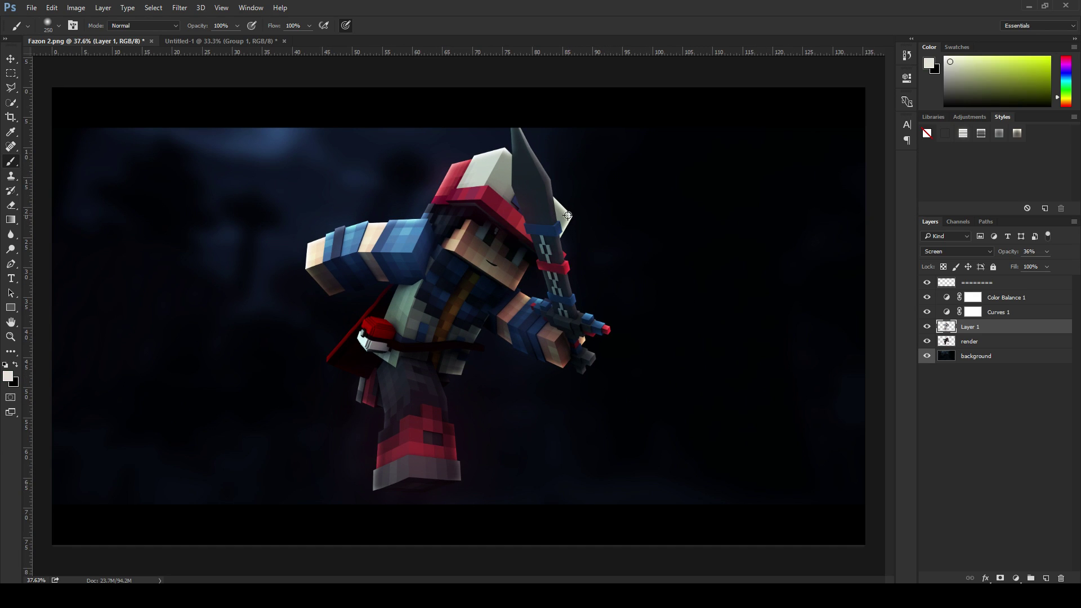
left_click(567, 216)
left_click(499, 178)
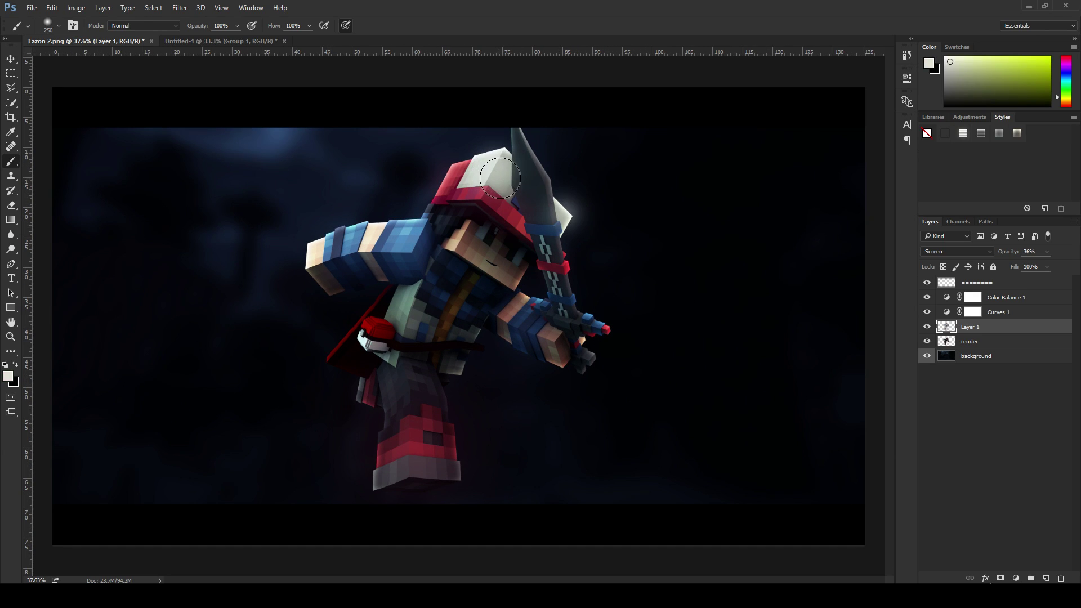
Step: Lower the opacity of the painted glow layer to 30%
scroll(644, 249, "down", 2)
scroll(670, 290, "up", 3)
left_click_drag(1011, 254, 1010, 255)
Step: Compare the image with and without the glow layer and examine the character's face, arms and sword up close
left_click(926, 327)
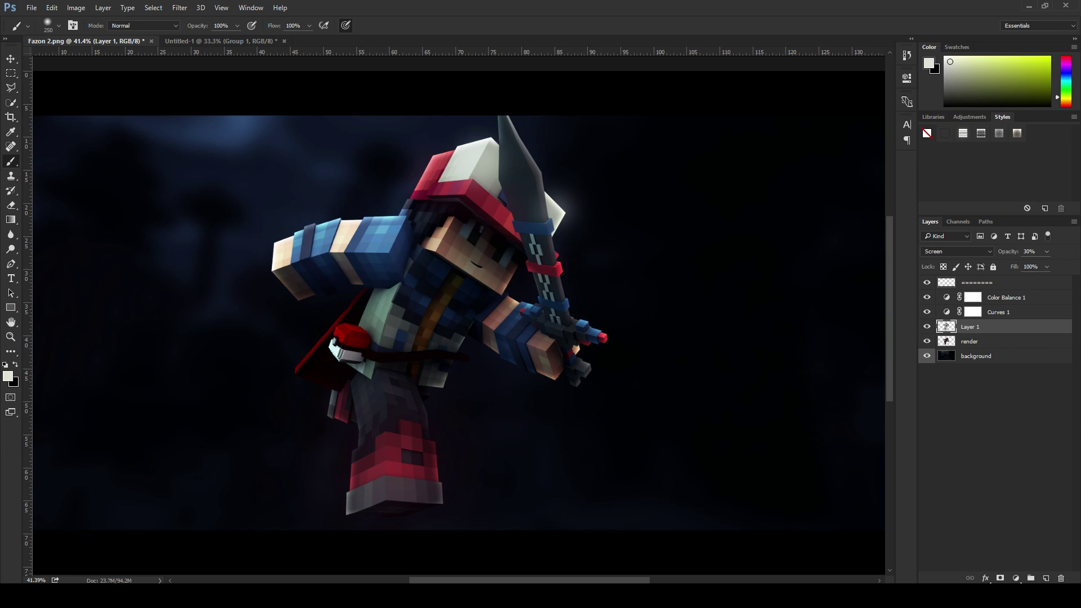
scroll(688, 222, "down", 5)
scroll(580, 272, "up", 13)
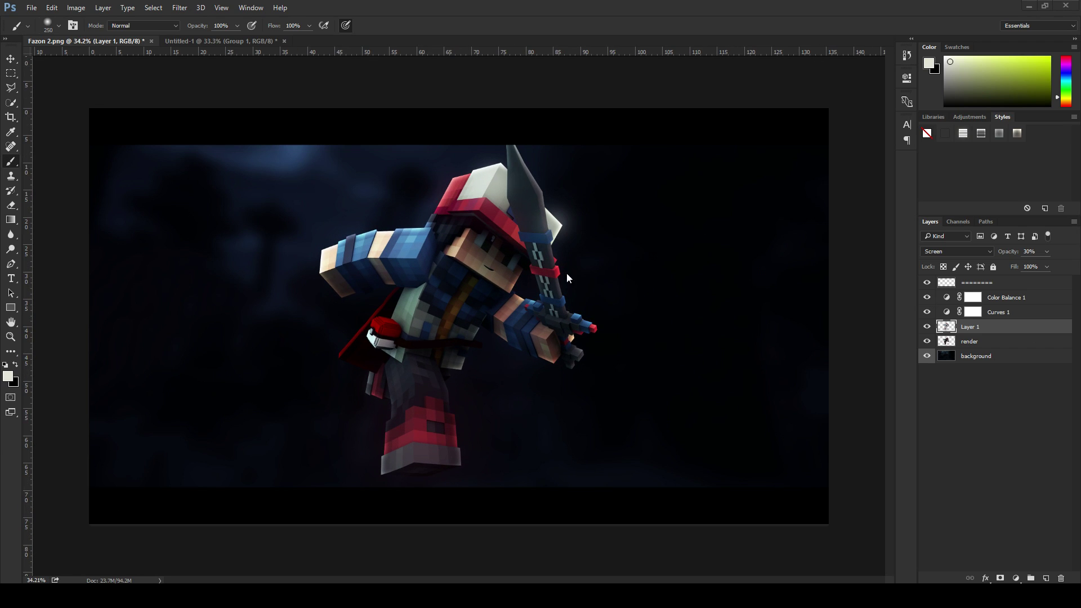
scroll(558, 219, "down", 4)
scroll(469, 59, "up", 4)
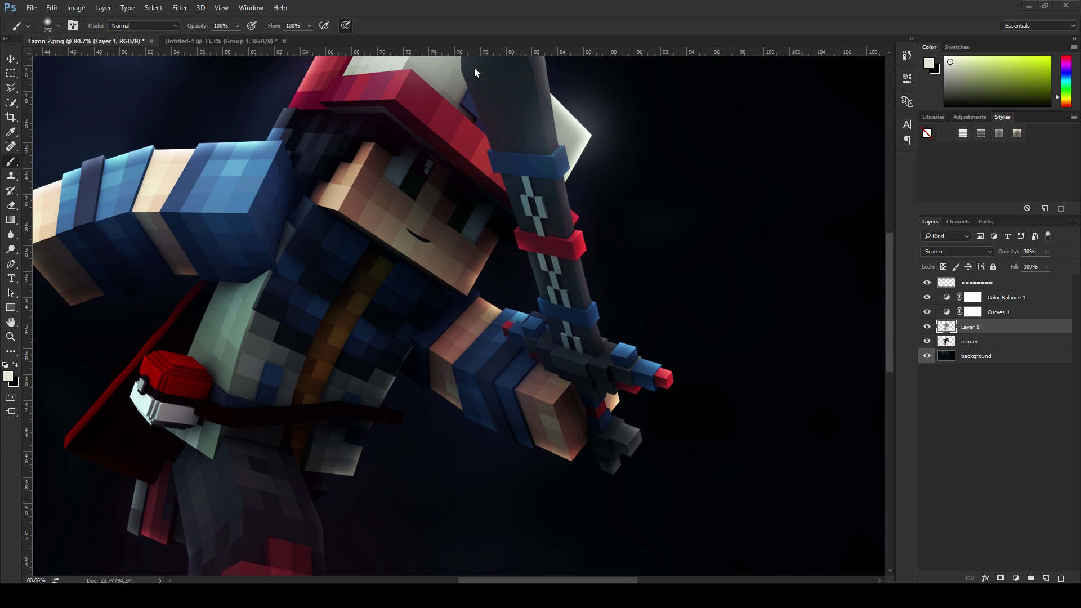
scroll(528, 216, "down", 4)
scroll(531, 207, "up", 3)
scroll(531, 207, "up", 1)
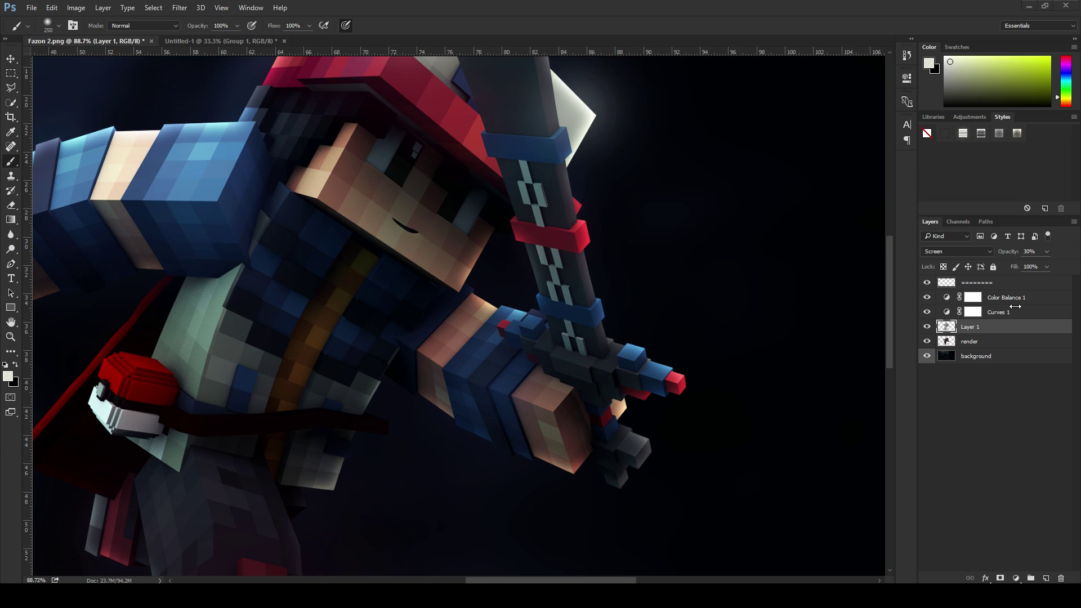
Step: Hide Layer 1, add a new empty layer above it, and reduce the brush size to 50 px
left_click(926, 326)
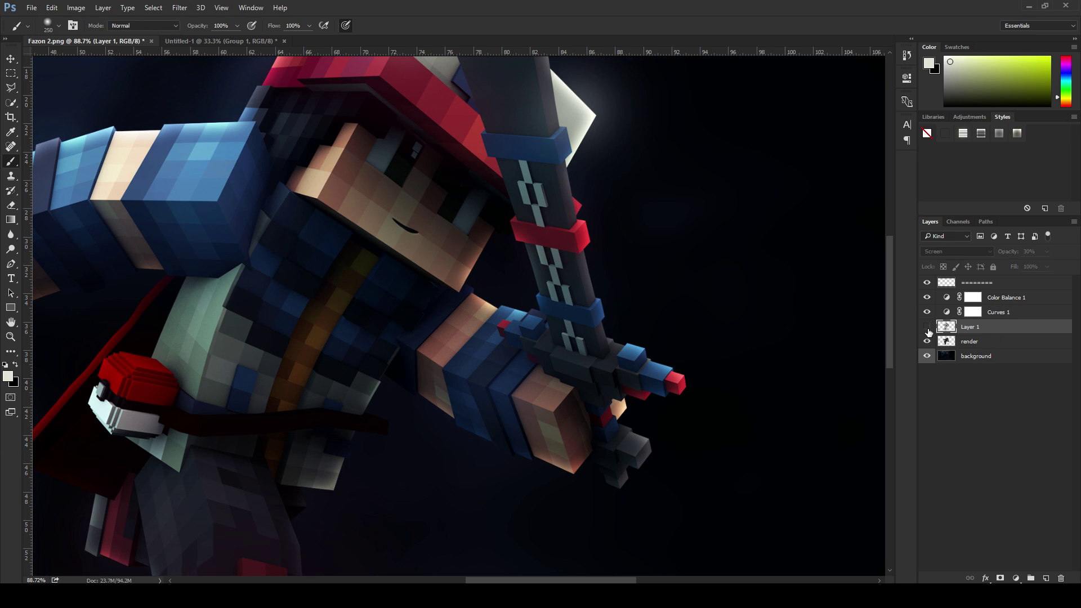
left_click(1045, 578)
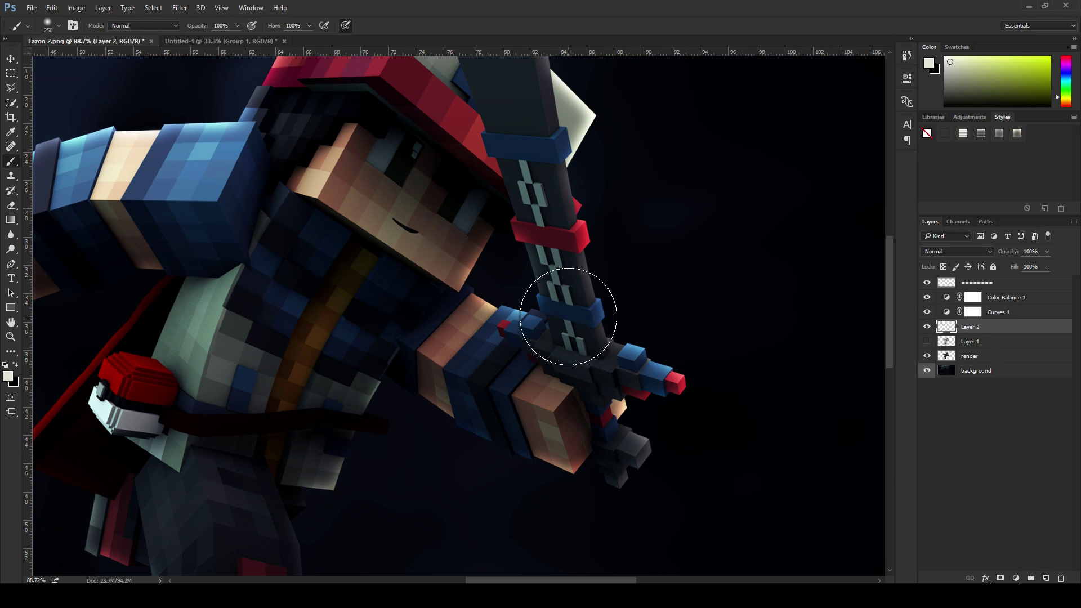
key("bracketleft")
key("bracketleft")
key("bracketleft")
key("bracketleft")
key("bracketleft")
key("bracketleft")
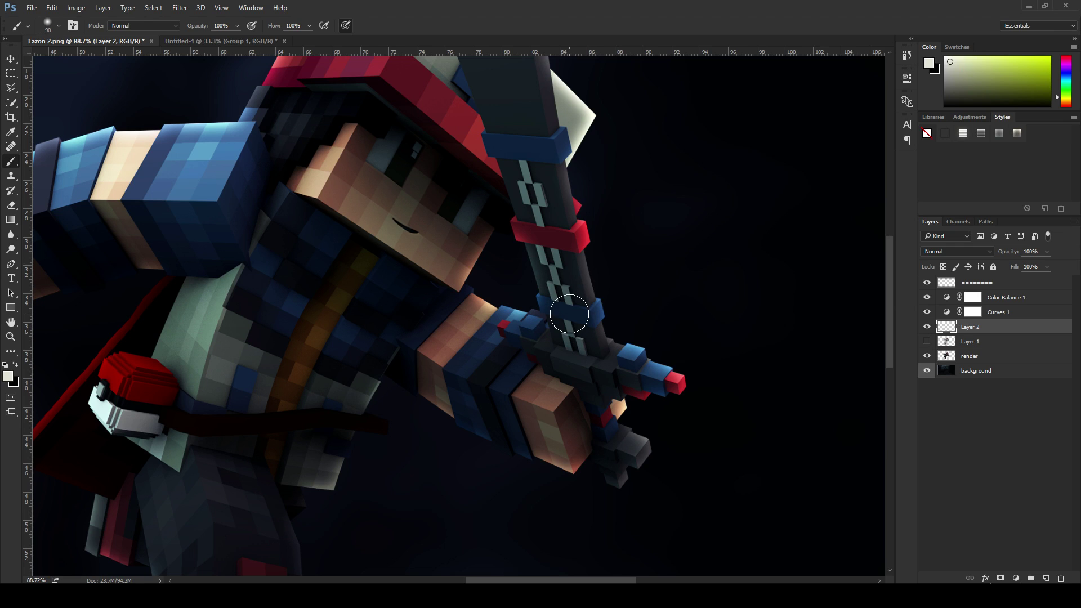
scroll(627, 332, "down", 2)
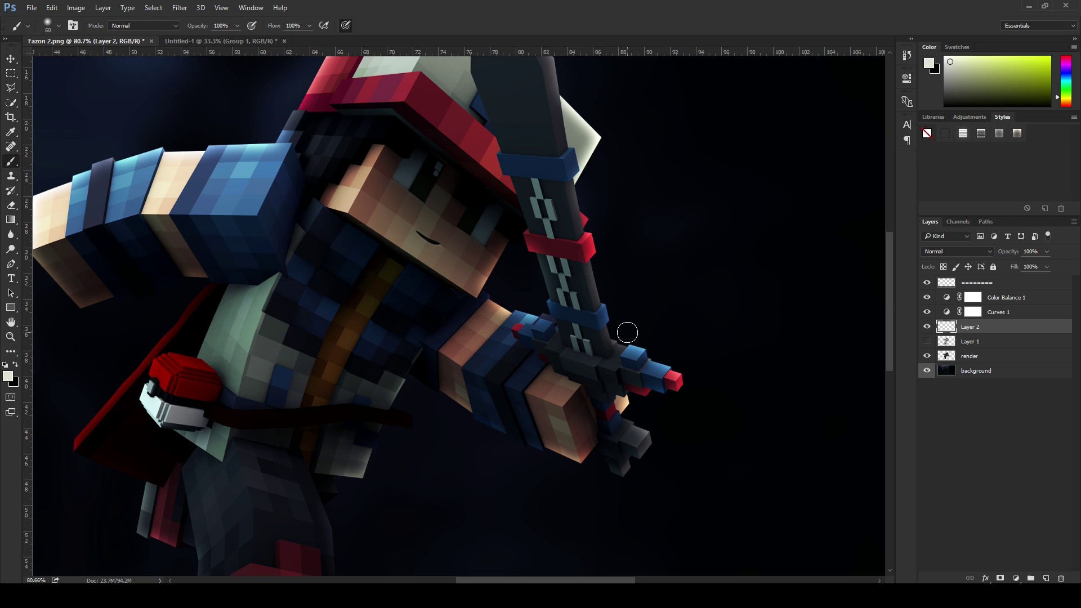
scroll(627, 332, "up", 5)
mouse_move(641, 311)
left_mouse_down()
mouse_move(780, 288)
mouse_move(777, 410)
left_mouse_up()
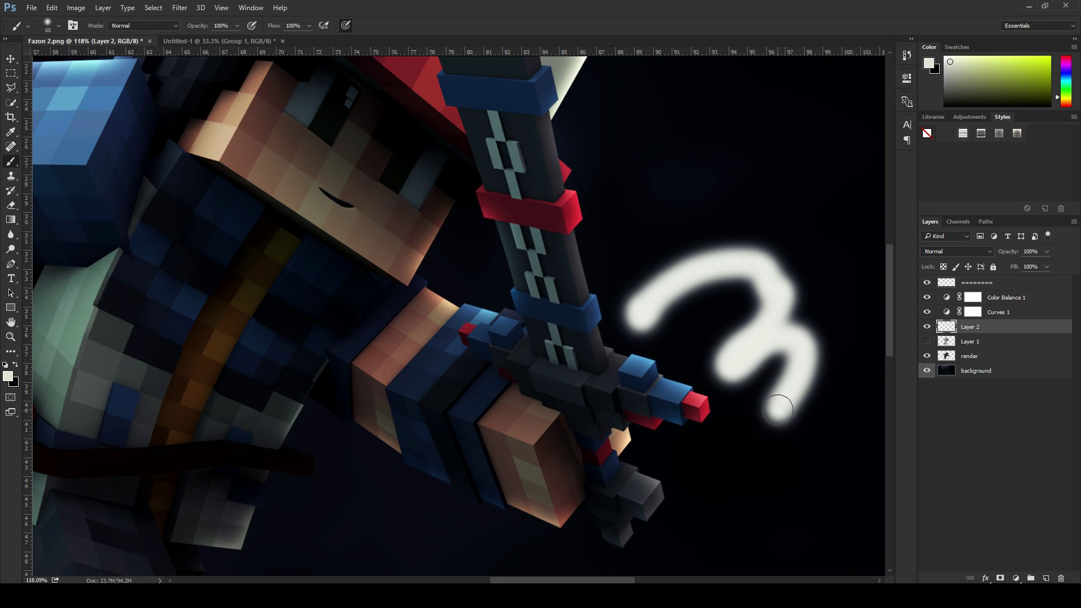
key("ctrl+z")
mouse_move(634, 299)
left_mouse_down()
mouse_move(751, 330)
mouse_move(799, 351)
left_mouse_up()
key("ctrl+z")
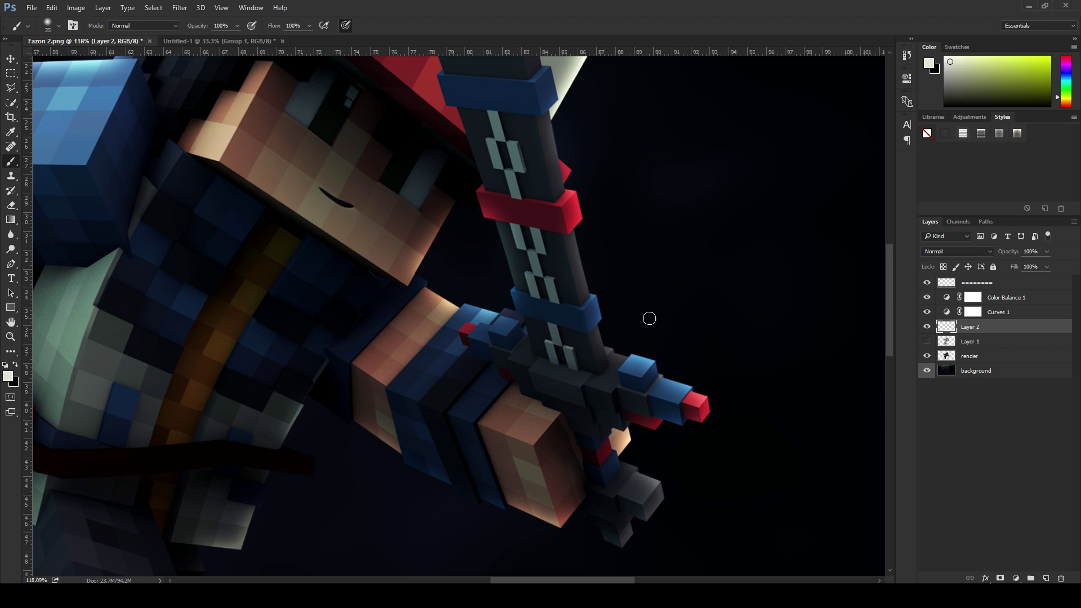
scroll(656, 310, "down", 6)
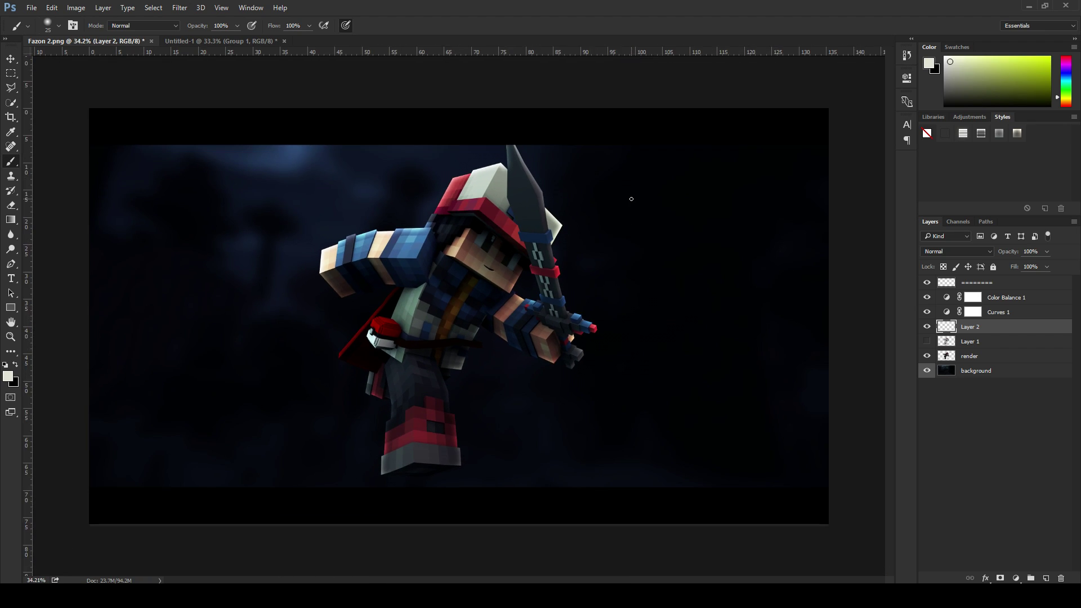
Step: Set the foreground color to red ff0000
scroll(543, 257, "up", 2)
left_click(8, 377)
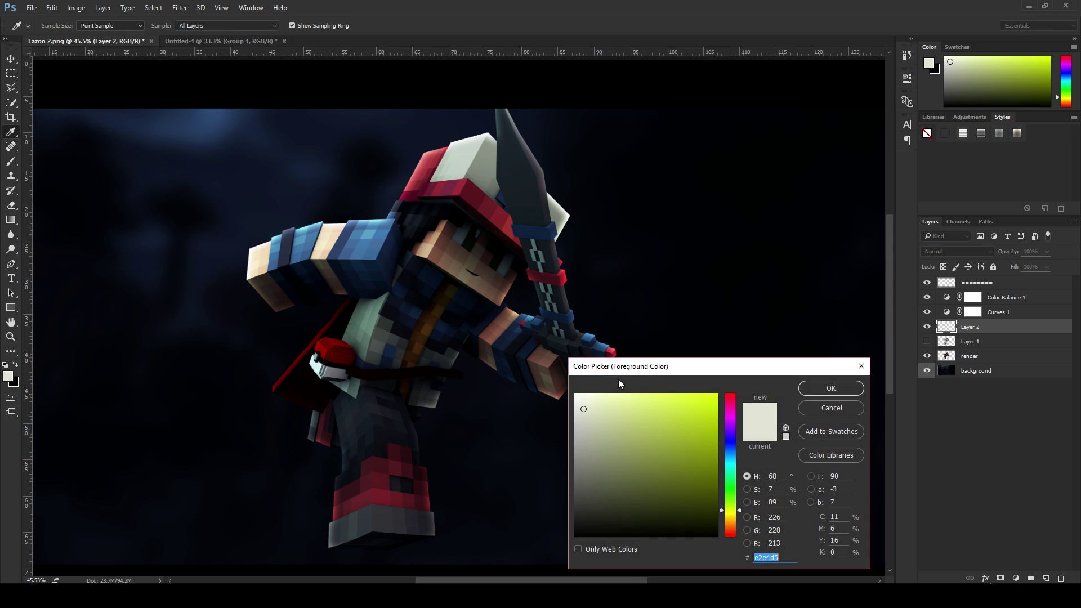
type("ff0000")
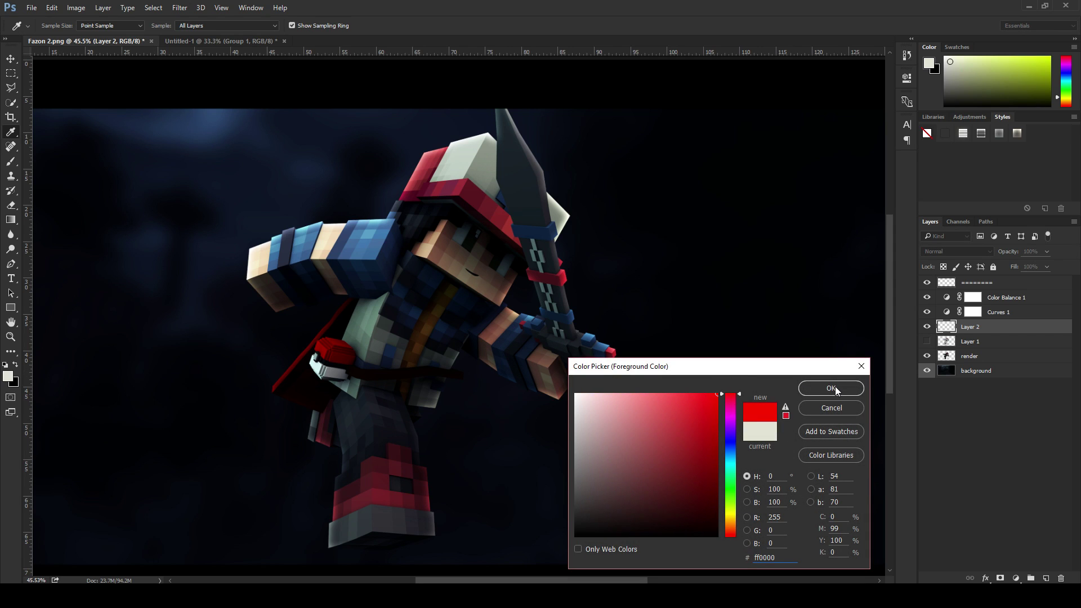
left_click(831, 388)
Step: Try several red 25 px curves winding around the sword blade, undoing each stroke
scroll(571, 315, "up", 3)
mouse_move(565, 340)
left_mouse_down()
mouse_move(482, 344)
mouse_move(558, 240)
mouse_move(412, 162)
mouse_move(546, 152)
left_mouse_up()
key("ctrl+z")
scroll(482, 82, "down", 4)
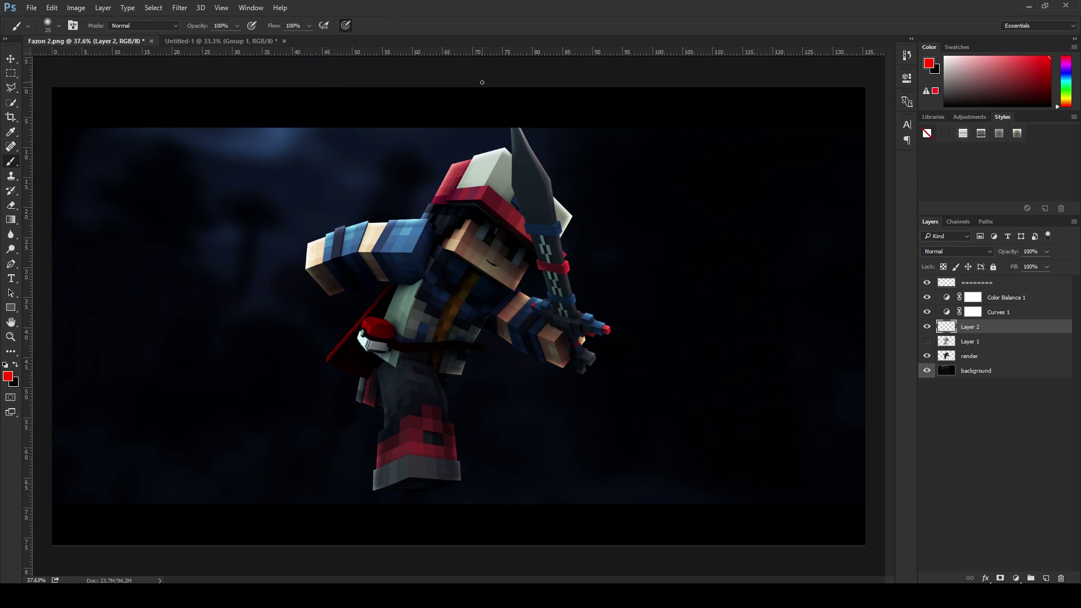
scroll(512, 112, "up", 2)
left_click_drag(496, 165, 562, 198)
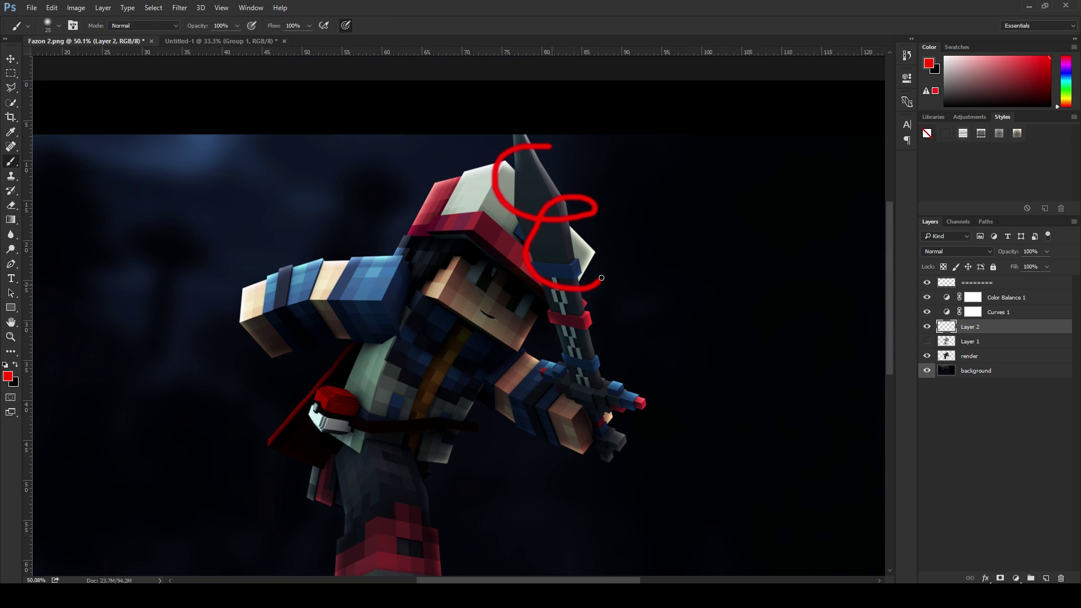
key("ctrl+z")
mouse_move(559, 153)
left_mouse_down()
mouse_move(498, 183)
mouse_move(507, 263)
left_mouse_up()
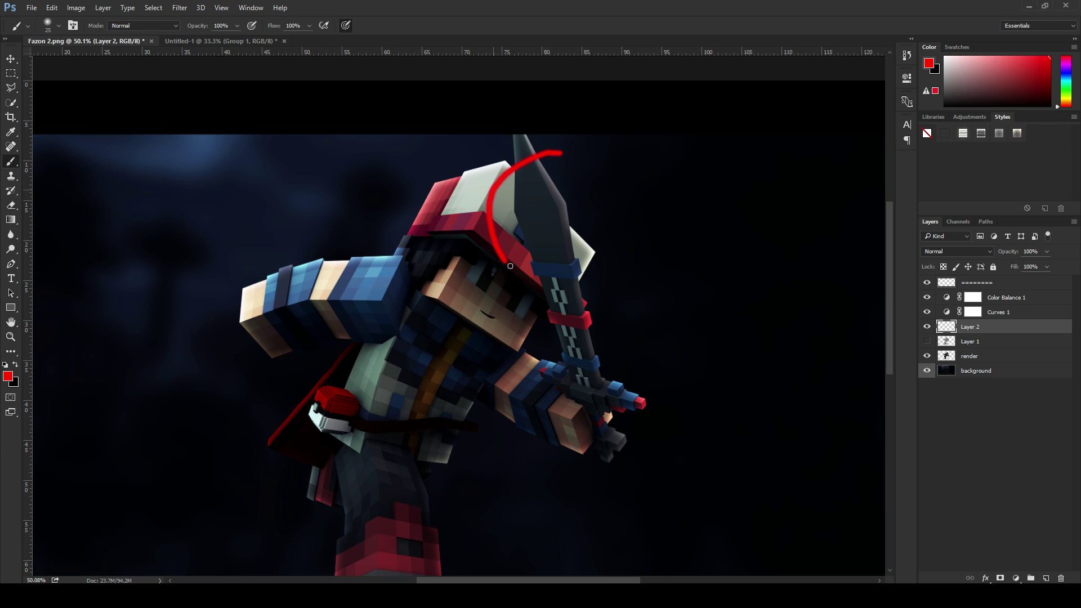
key("ctrl+z")
left_click_drag(485, 157, 576, 183)
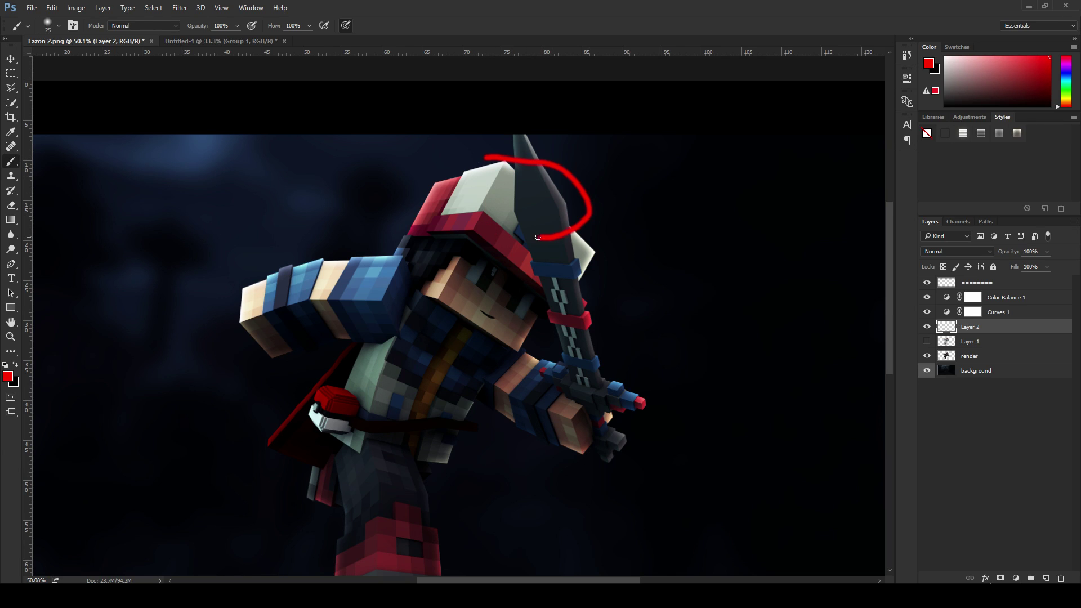
key("ctrl+z")
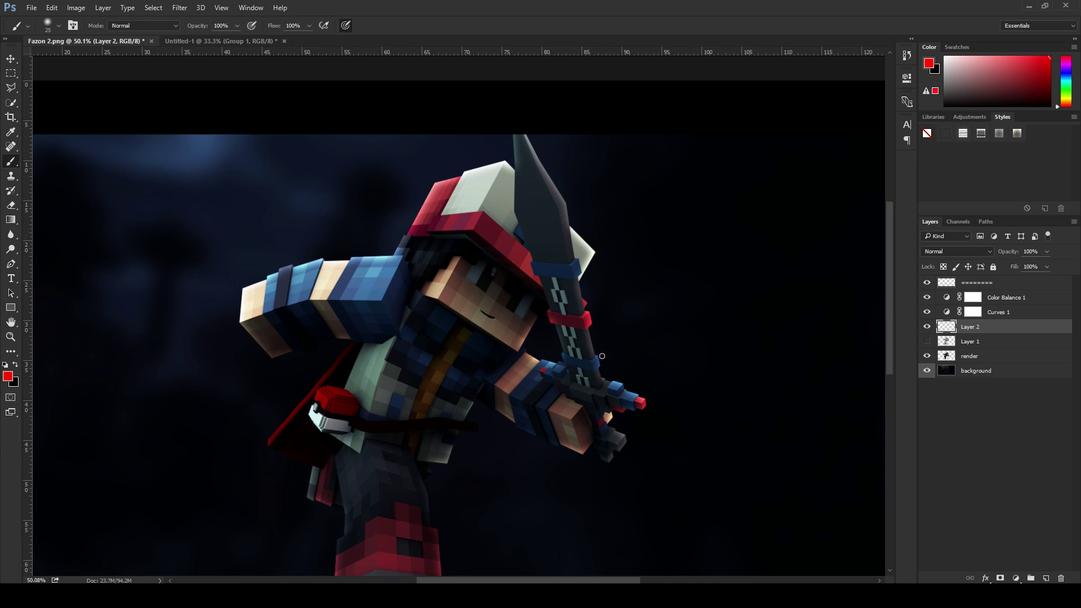
Step: Paint a red 25 px line winding around the sword from the guard up to the blade tip on the new layer
scroll(613, 372, "up", 4)
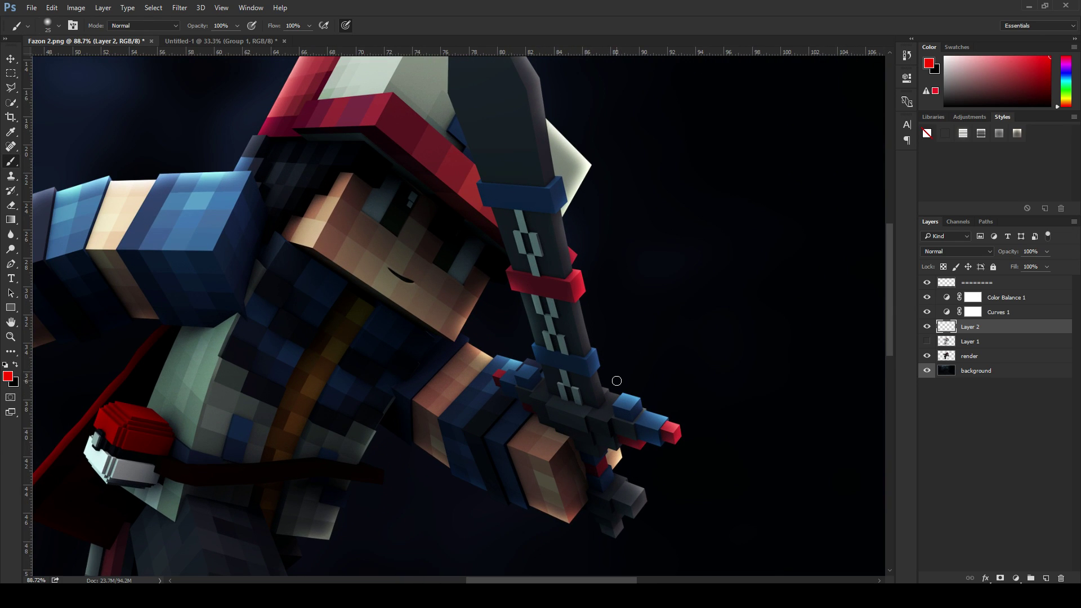
mouse_move(618, 375)
left_mouse_down()
mouse_move(605, 322)
mouse_move(527, 304)
mouse_move(477, 257)
mouse_move(525, 206)
mouse_move(593, 169)
mouse_move(547, 104)
mouse_move(462, 81)
mouse_move(448, 54)
left_mouse_up()
scroll(478, 168, "down", 3)
scroll(524, 231, "up", 6)
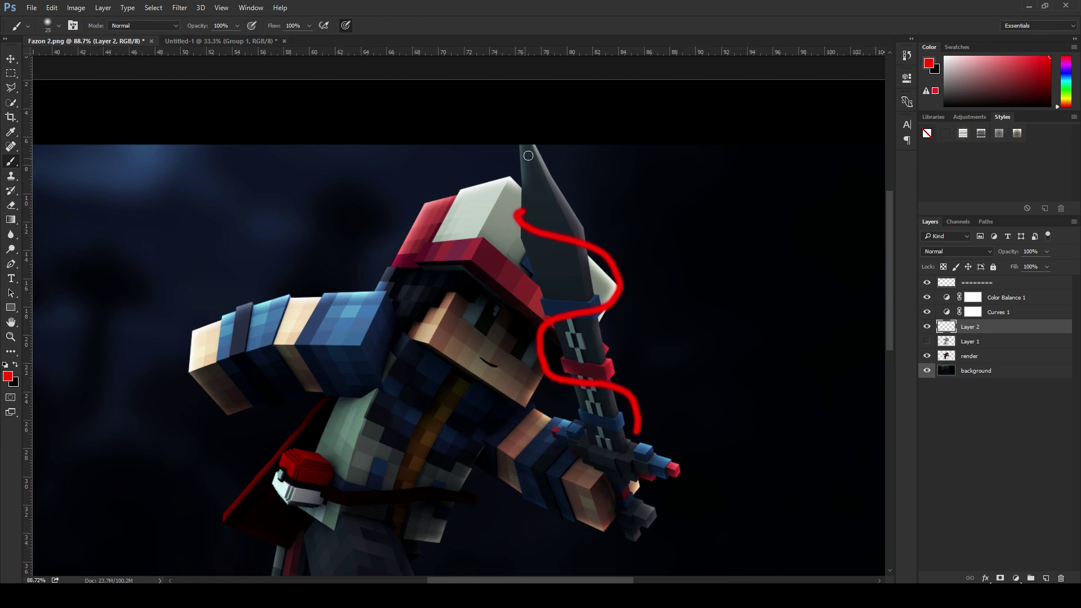
scroll(524, 231, "down", 4)
scroll(526, 251, "up", 2)
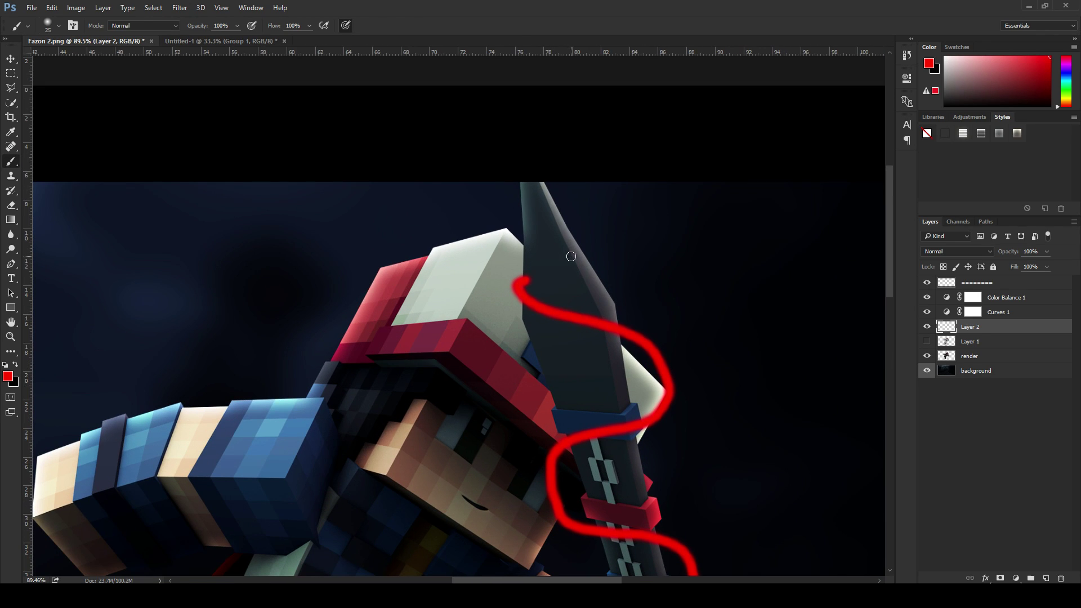
left_click_drag(584, 223, 513, 221)
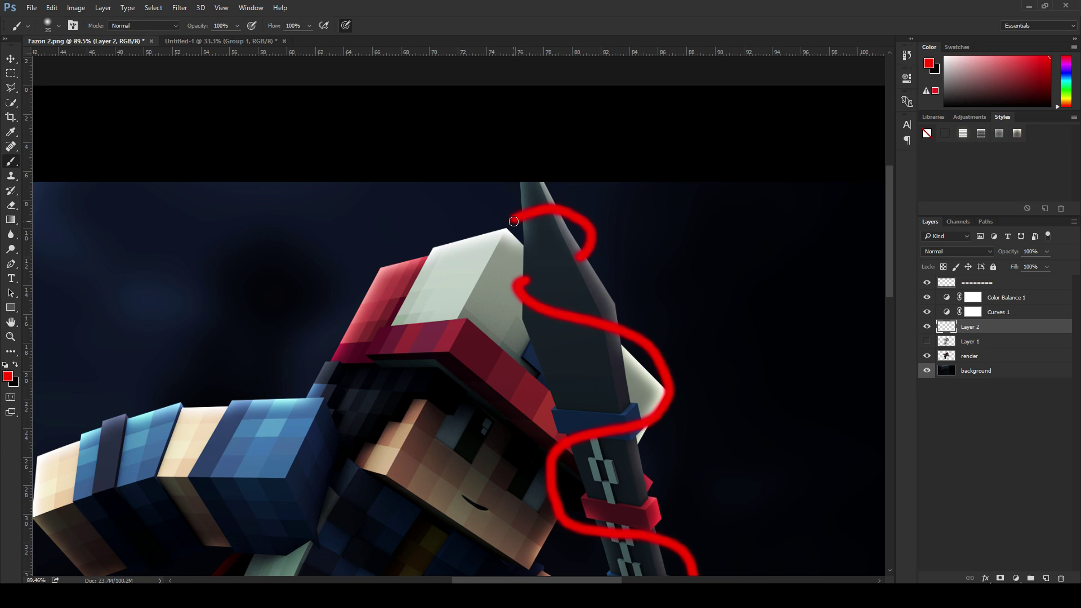
scroll(514, 221, "down", 5)
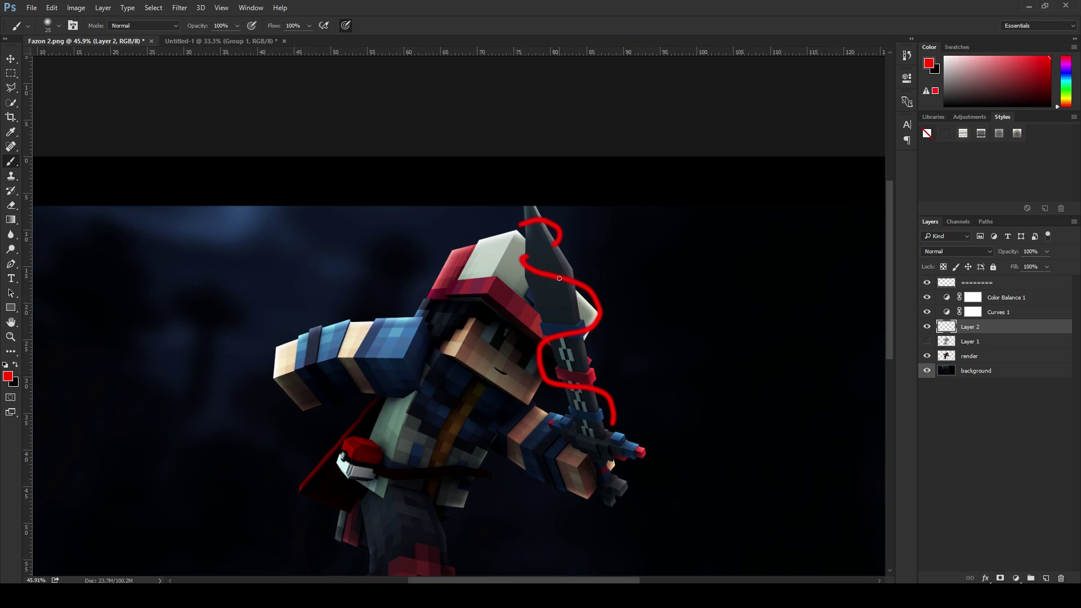
scroll(562, 304, "up", 5)
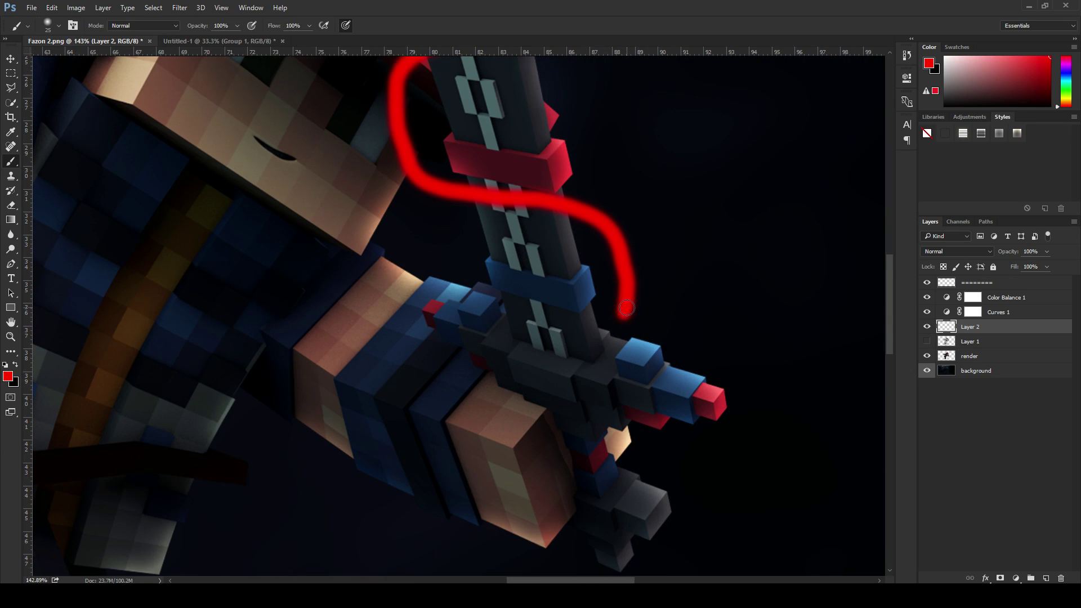
scroll(569, 329, "down", 6)
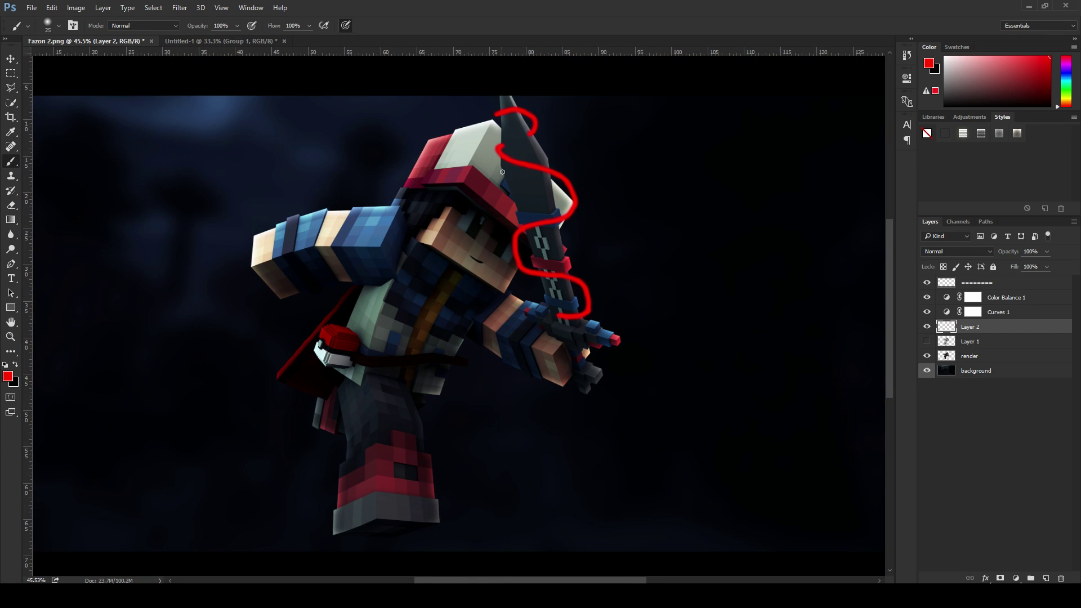
Step: Examine how the red line wraps around the sword, both up close and in the whole composition
scroll(514, 186, "up", 3)
scroll(514, 186, "down", 4)
scroll(535, 195, "up", 4)
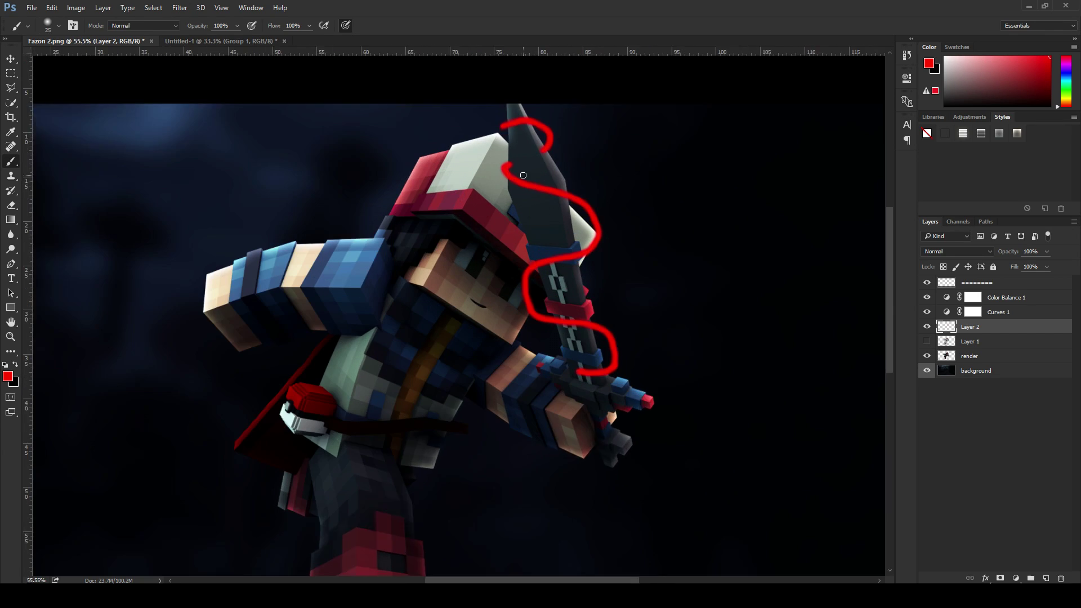
scroll(547, 203, "up", 1)
scroll(547, 208, "down", 4)
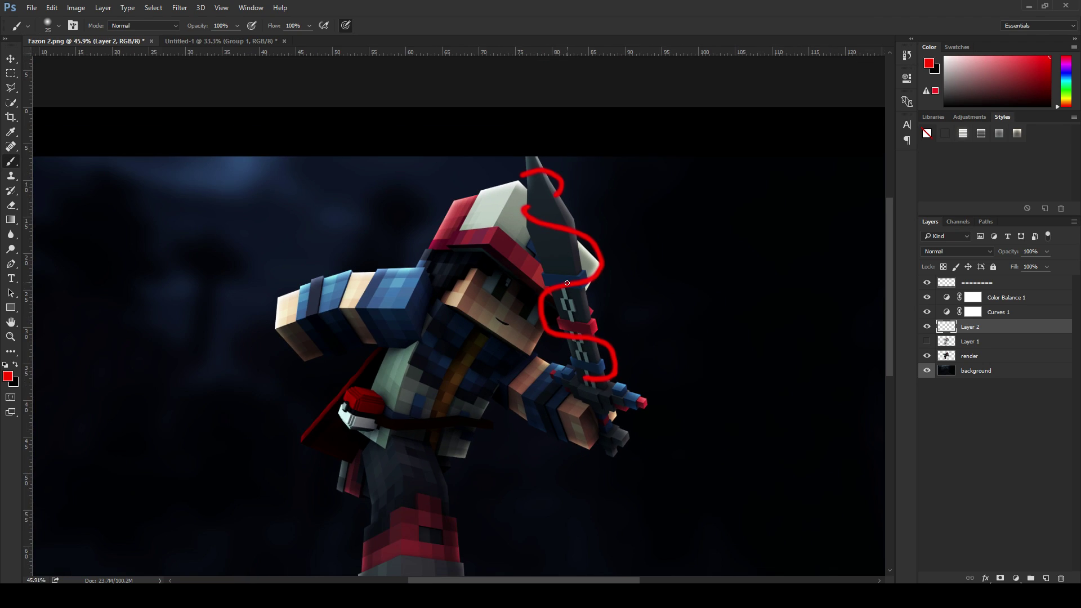
scroll(570, 292, "up", 4)
scroll(570, 292, "down", 3)
scroll(676, 326, "up", 2)
scroll(802, 369, "down", 1)
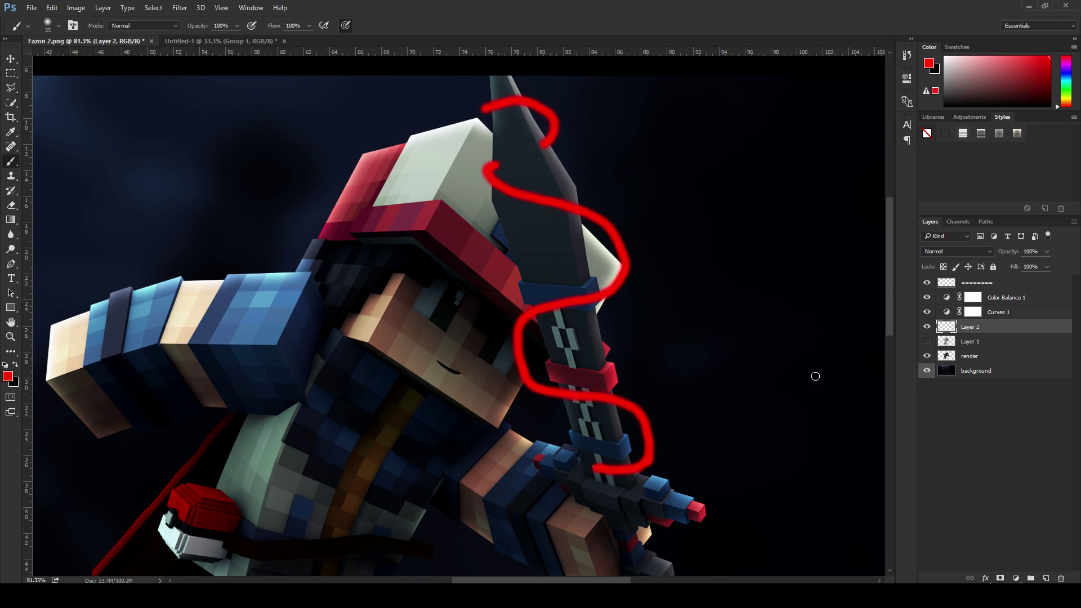
scroll(668, 369, "down", 2)
Step: Load the red line on Layer 2 as a selection and contract it by 5 pixels
scroll(721, 434, "up", 4)
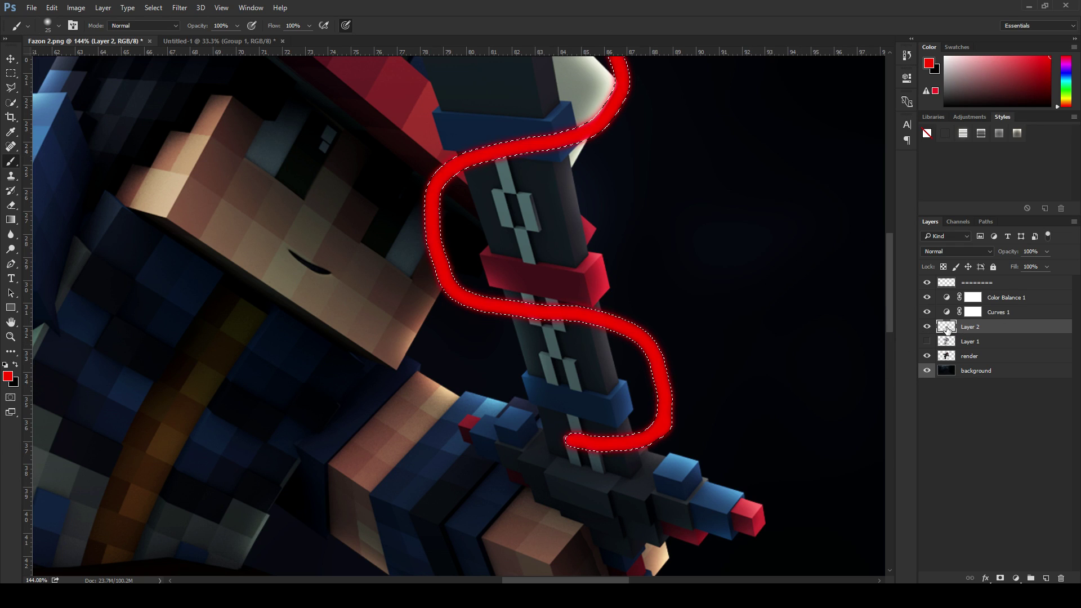
scroll(546, 162, "down", 3)
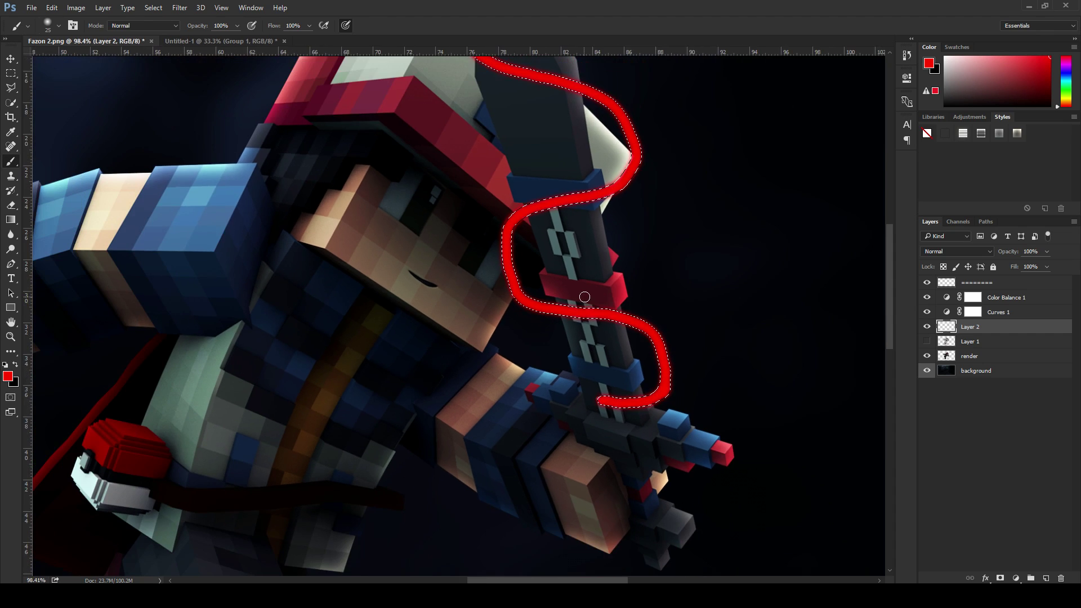
scroll(546, 162, "up", 2)
scroll(540, 225, "up", 3)
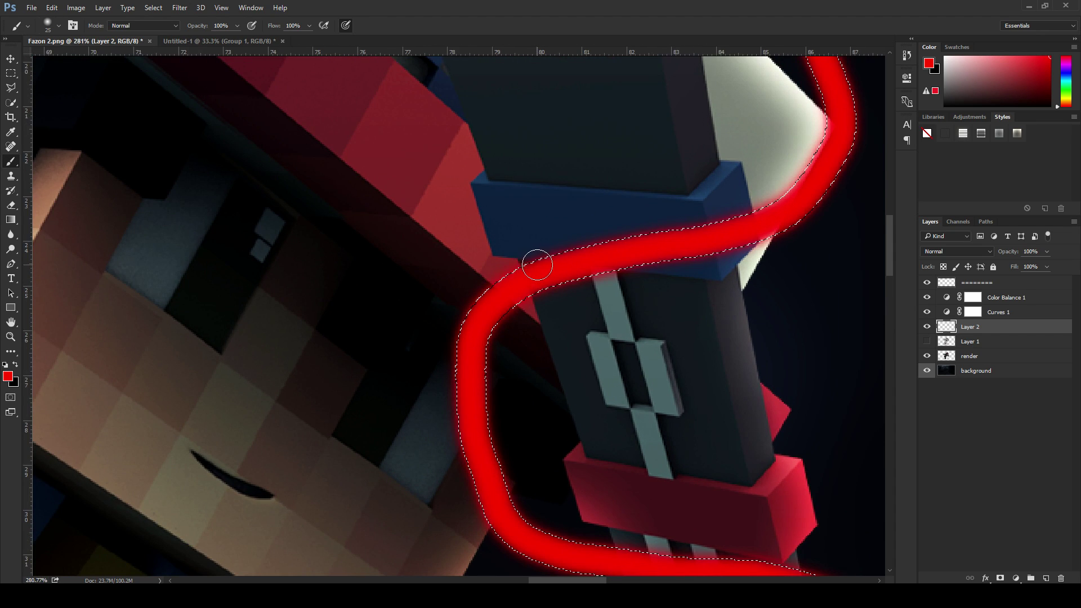
scroll(538, 259, "down", 5)
scroll(547, 239, "up", 2)
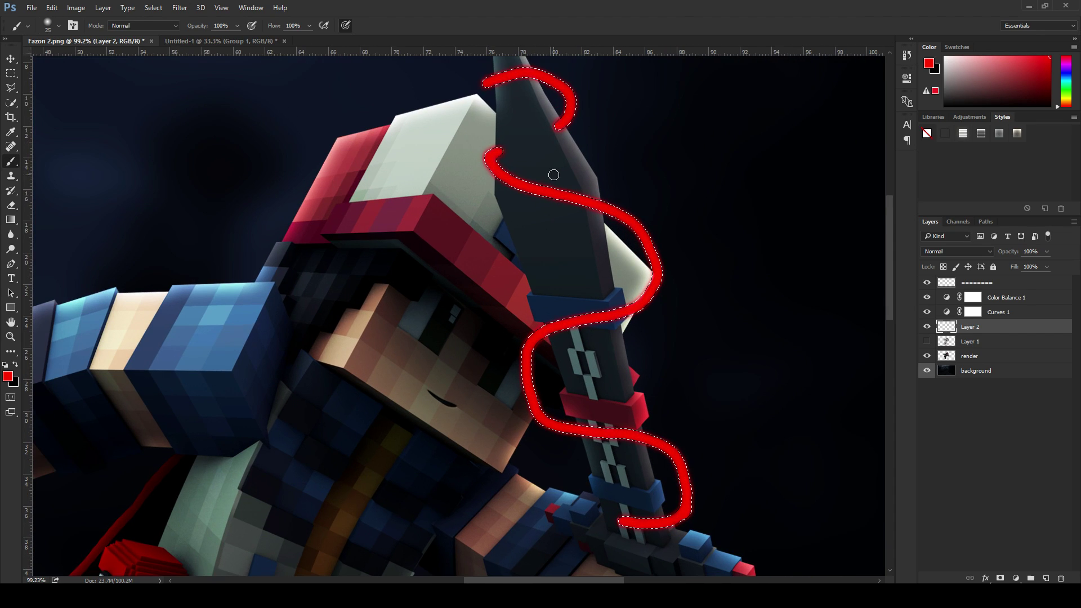
left_click(153, 8)
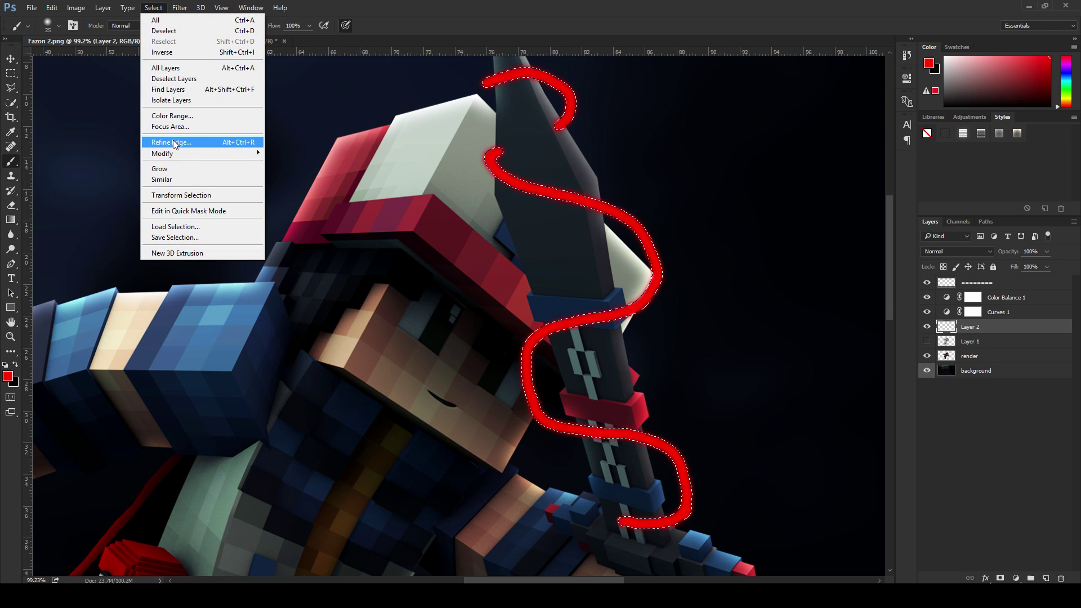
mouse_move(170, 154)
left_click(98, 188)
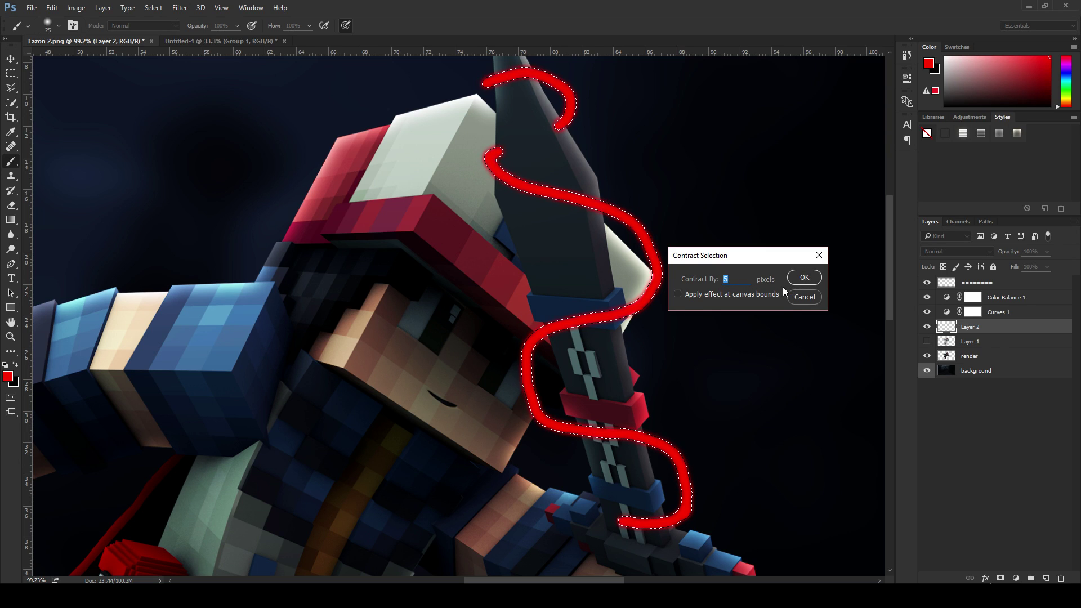
left_click(802, 277)
Step: Set the background color to white ffffff and fill the contracted selection inside the red line with it
scroll(655, 294, "up", 5)
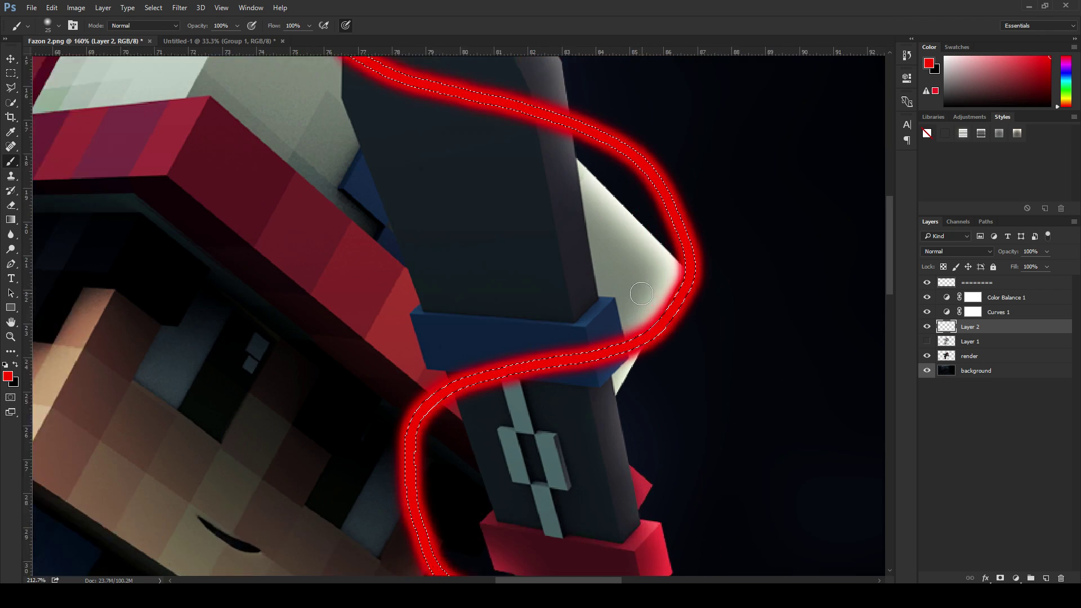
scroll(655, 294, "up", 2)
scroll(669, 248, "down", 6)
scroll(379, 373, "up", 1)
left_click(14, 385)
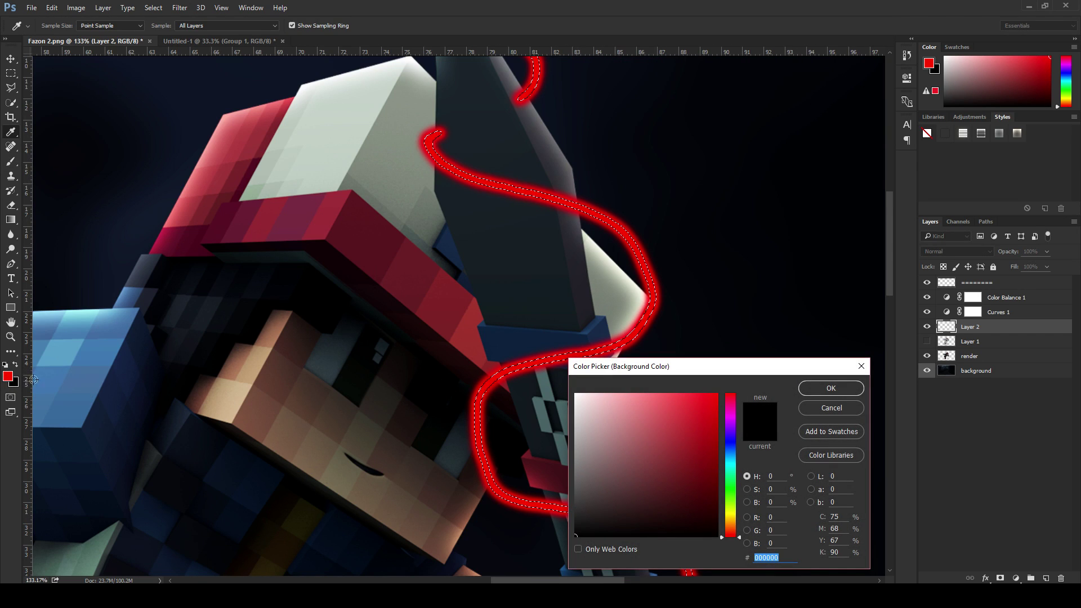
type("ffffff")
left_click(831, 387)
scroll(96, 360, "up", 3)
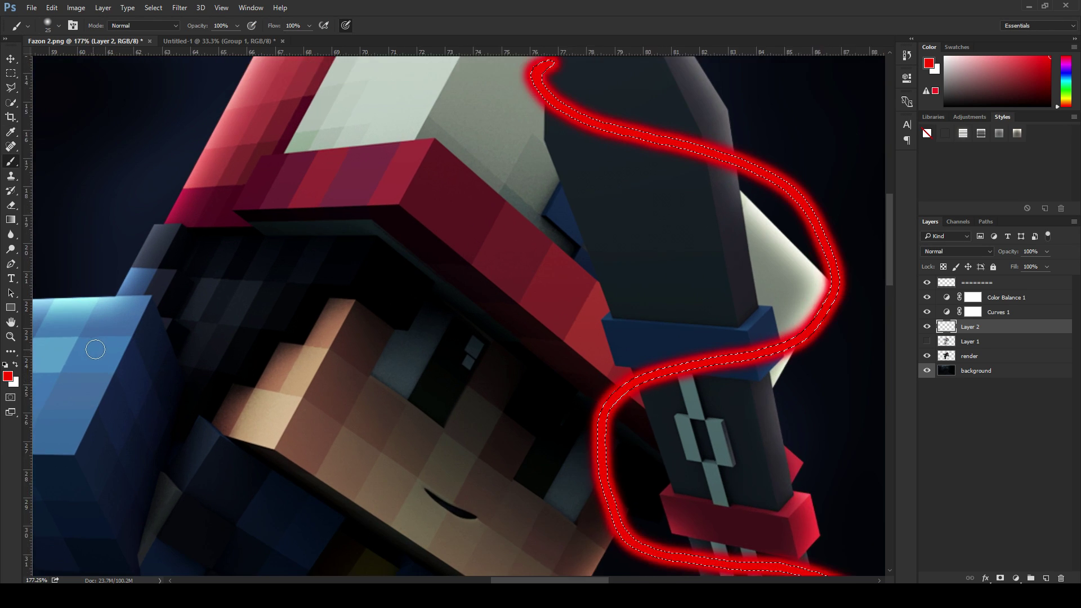
scroll(486, 390, "down", 5)
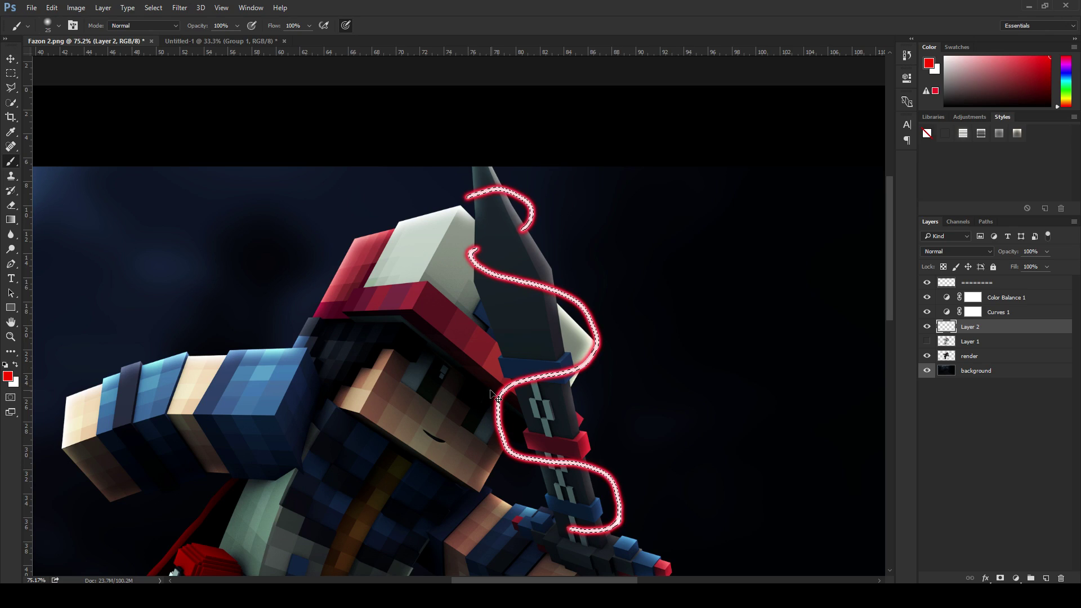
scroll(494, 295, "up", 4)
scroll(493, 295, "up", 5)
scroll(421, 337, "down", 2)
scroll(421, 337, "up", 1)
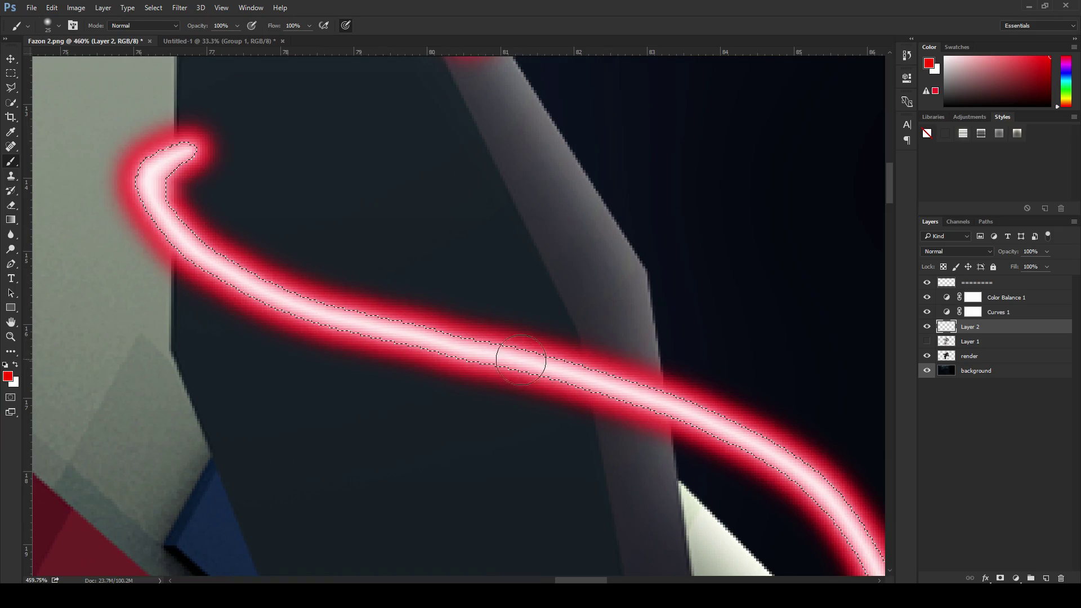
Step: Examine the white core of the red line up close and in the whole composition
scroll(670, 402, "up", 1)
scroll(674, 404, "down", 5)
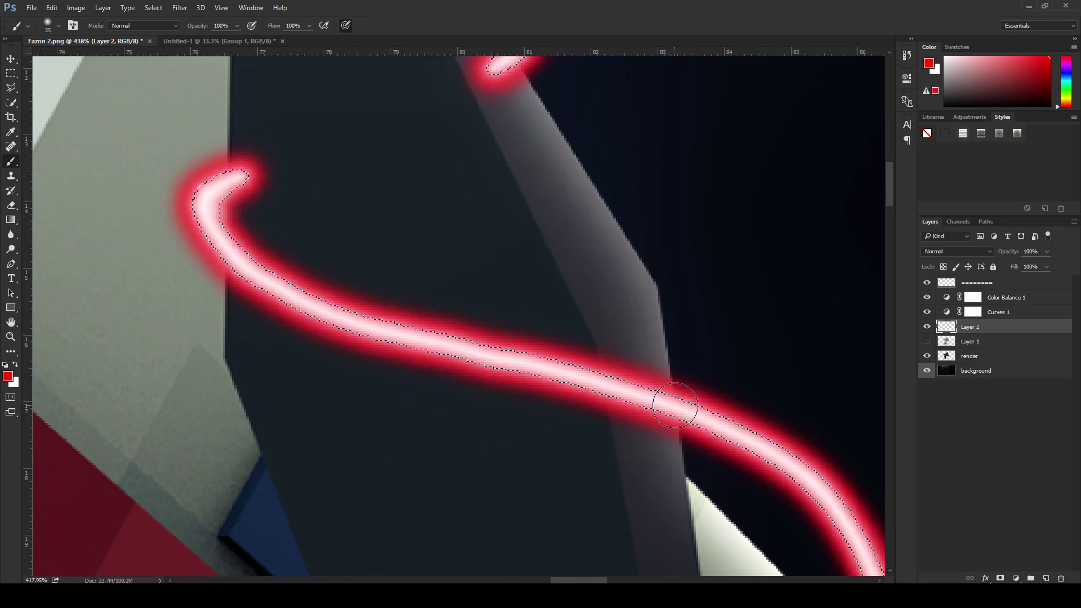
scroll(675, 404, "up", 3)
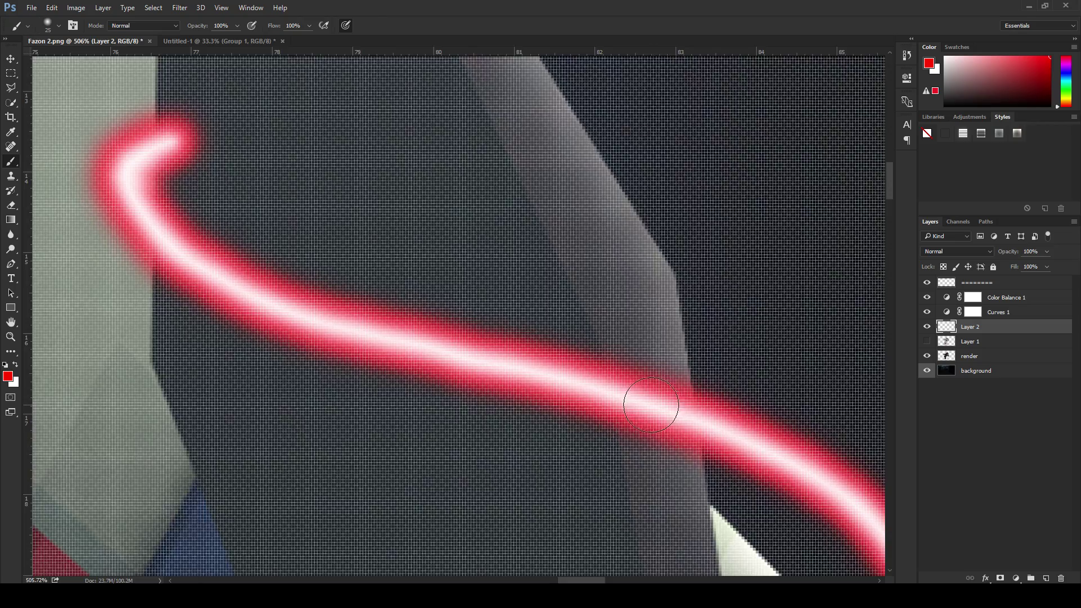
scroll(648, 410, "down", 2)
scroll(658, 416, "up", 3)
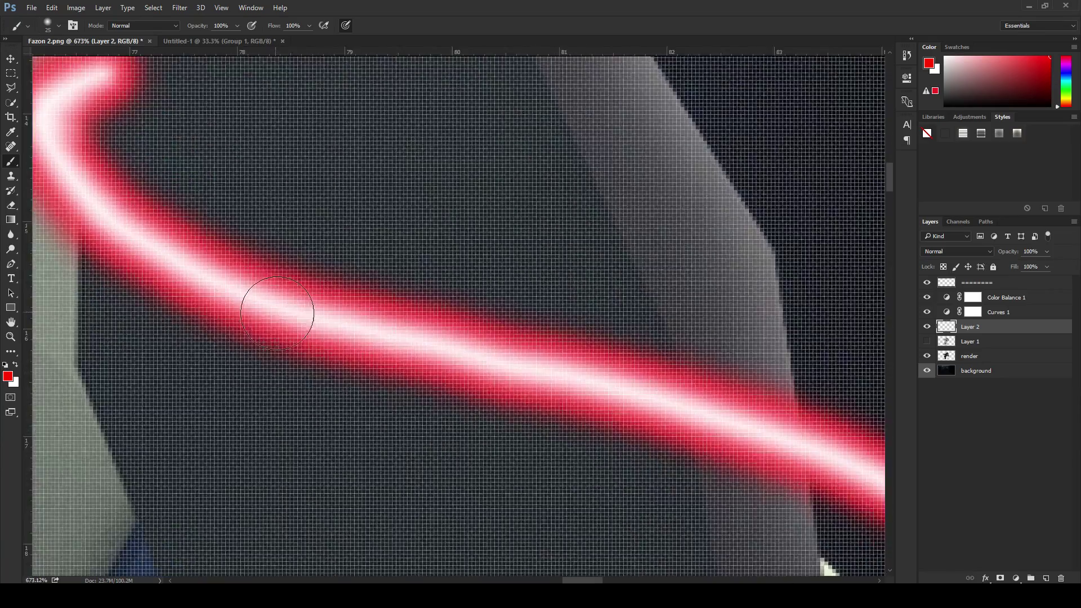
scroll(272, 306, "down", 4)
scroll(246, 248, "up", 2)
scroll(220, 217, "down", 10)
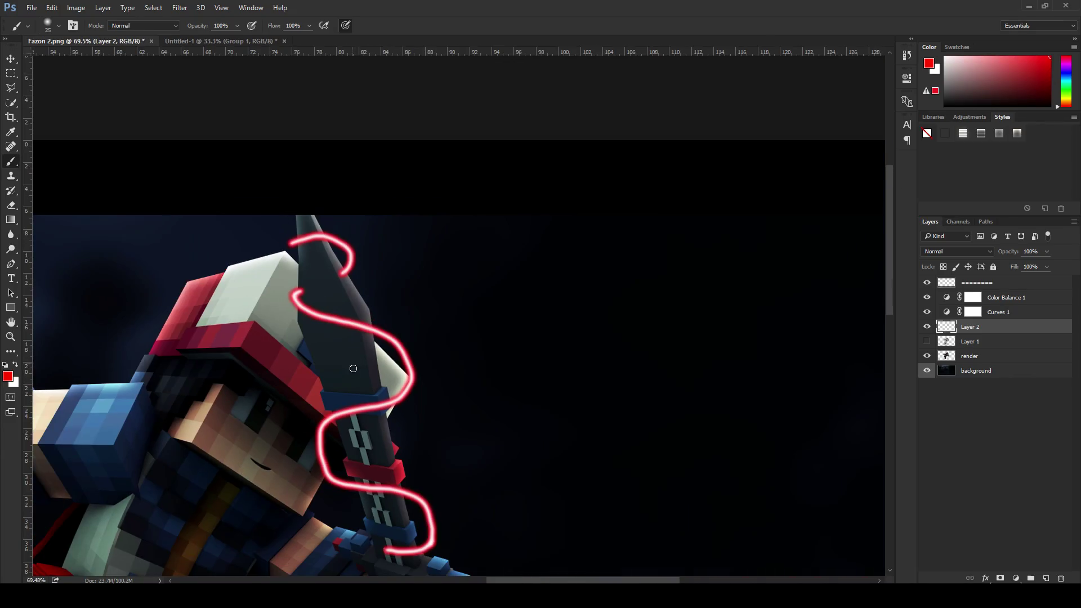
scroll(352, 423, "down", 3)
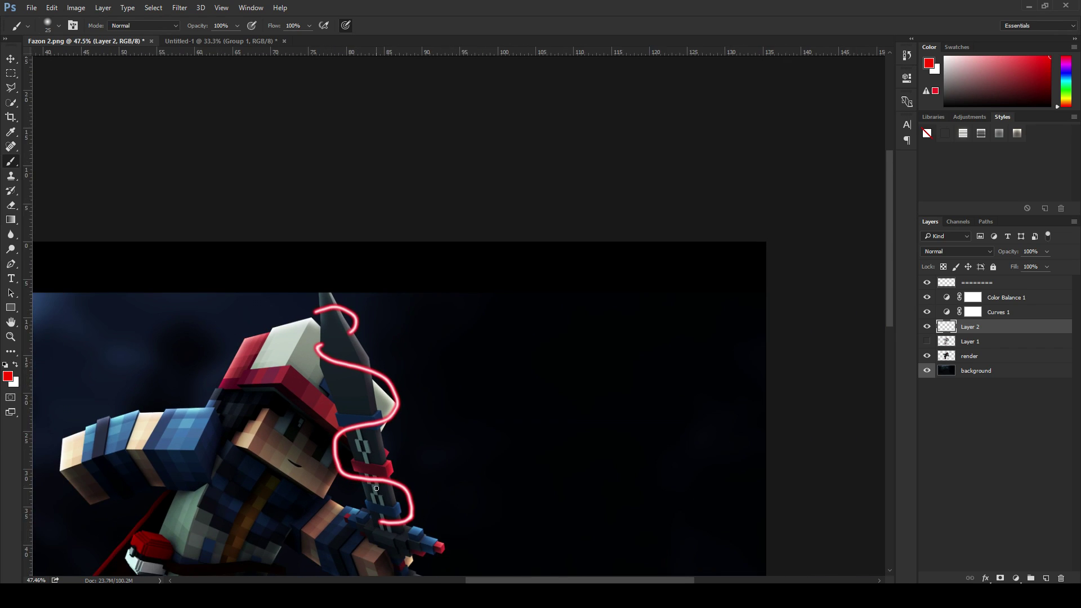
scroll(383, 473, "up", 3)
scroll(404, 521, "down", 2)
scroll(405, 521, "up", 3)
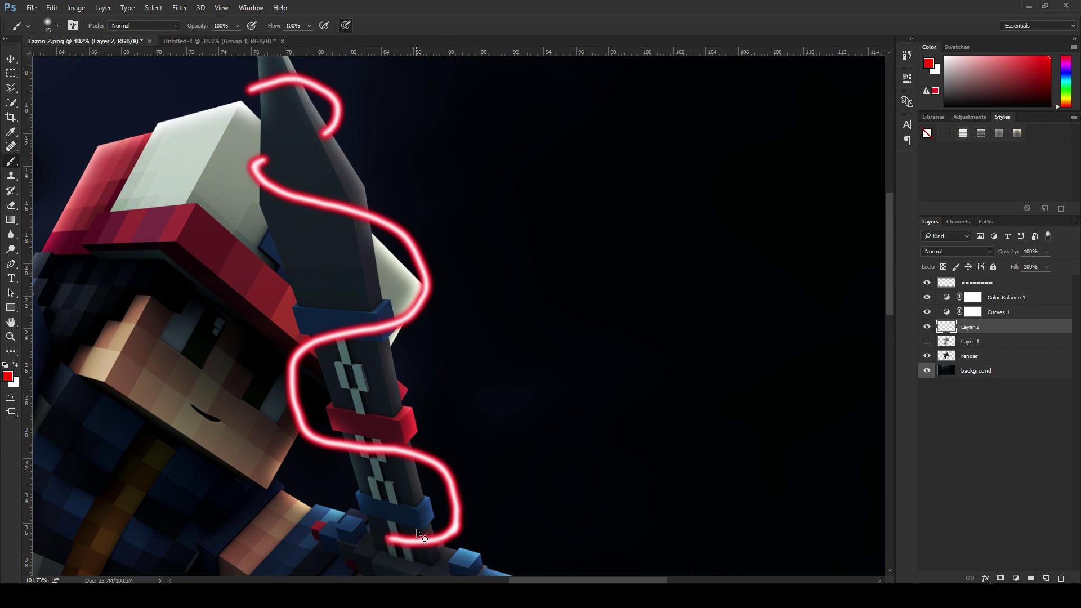
Step: Warp the glowing line on Layer 2 so its loops curve more steeply around the sword blade
key("ctrl+t")
scroll(368, 389, "down", 2)
right_click(338, 268)
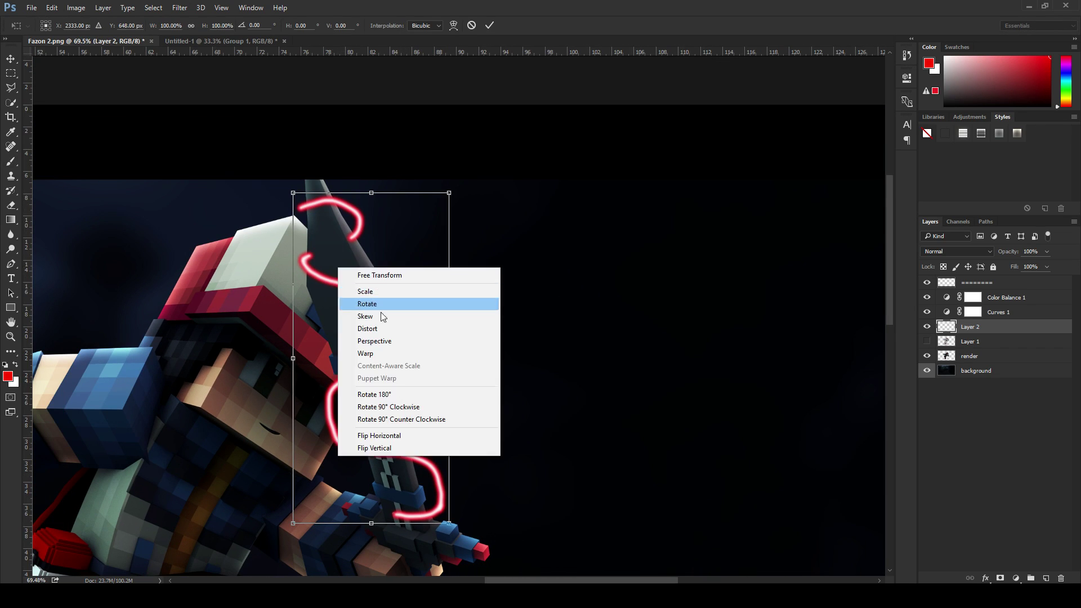
left_click(371, 352)
scroll(393, 541, "up", 2)
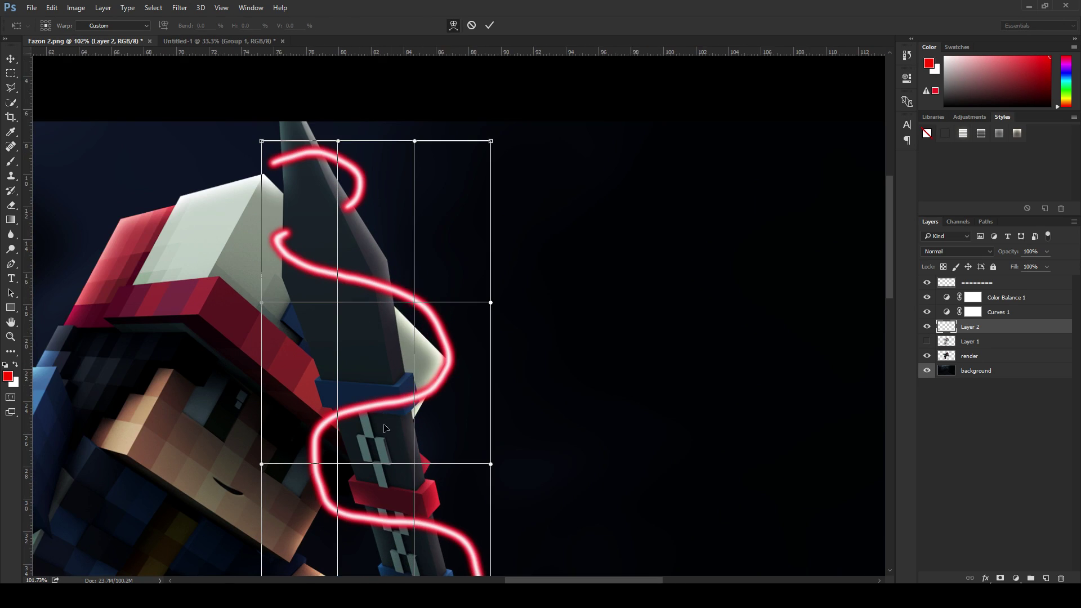
scroll(393, 542, "down", 2)
scroll(393, 541, "up", 2)
left_click_drag(393, 542, 458, 528)
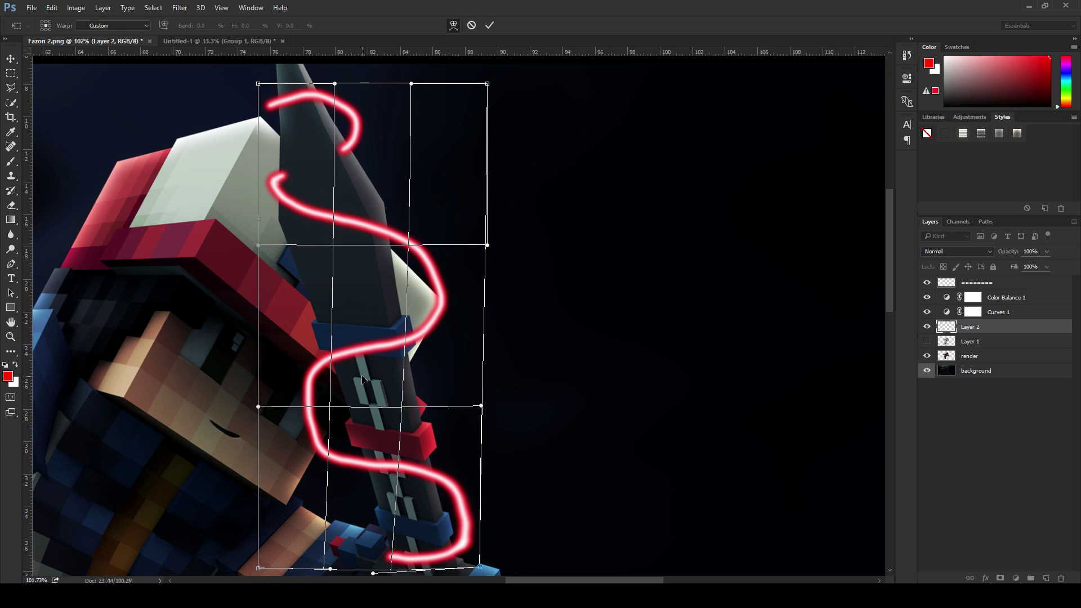
mouse_move(363, 379)
left_mouse_down()
mouse_move(363, 304)
mouse_move(362, 360)
mouse_move(363, 345)
left_mouse_up()
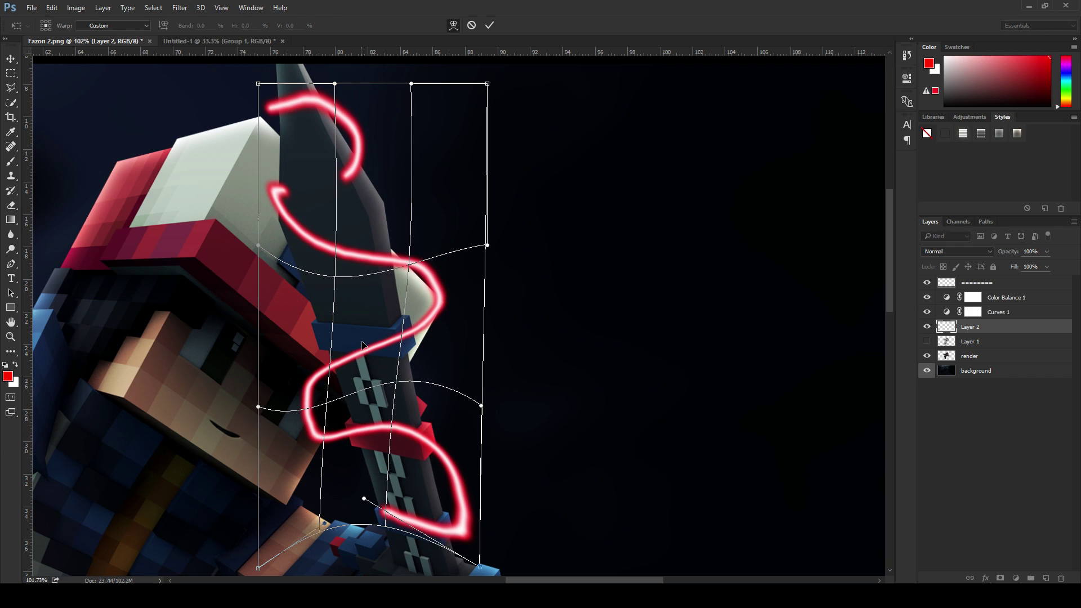
mouse_move(363, 191)
left_mouse_down()
mouse_move(326, 175)
mouse_move(279, 192)
left_mouse_up()
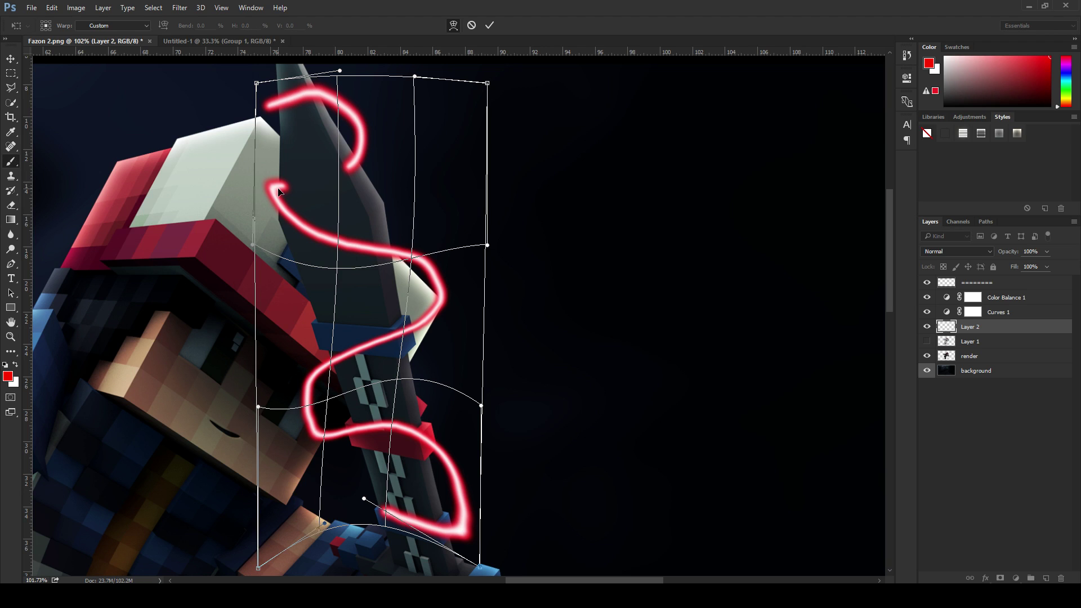
key("Return")
Step: Add a layer mask to Layer 2 and paint black to hide the uppermost loop's lower end over the blade
scroll(293, 203, "down", 3)
scroll(315, 208, "up", 3)
scroll(336, 211, "down", 2)
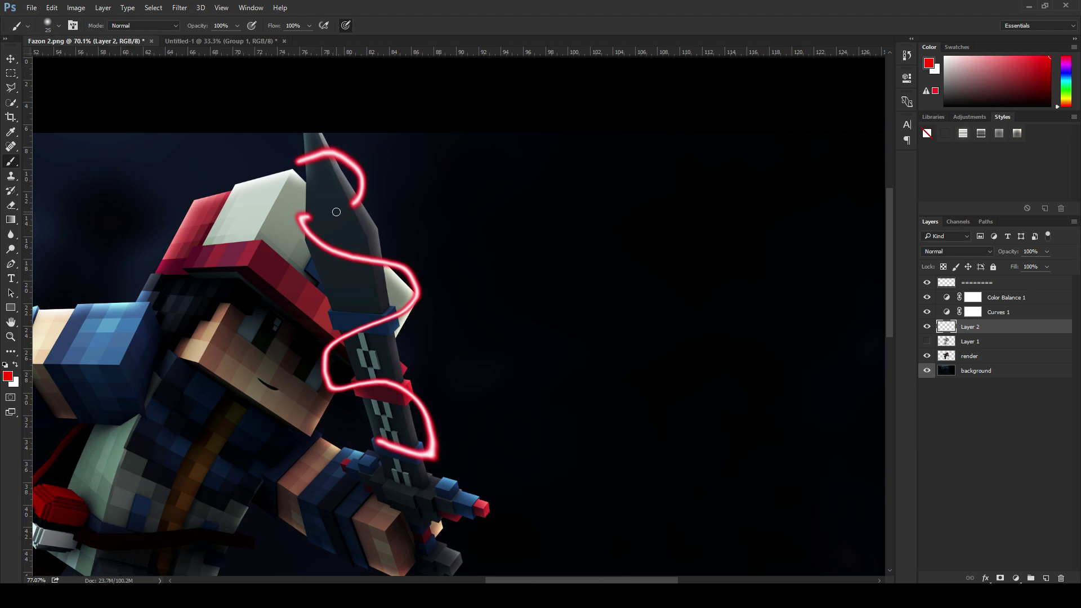
scroll(338, 211, "up", 2)
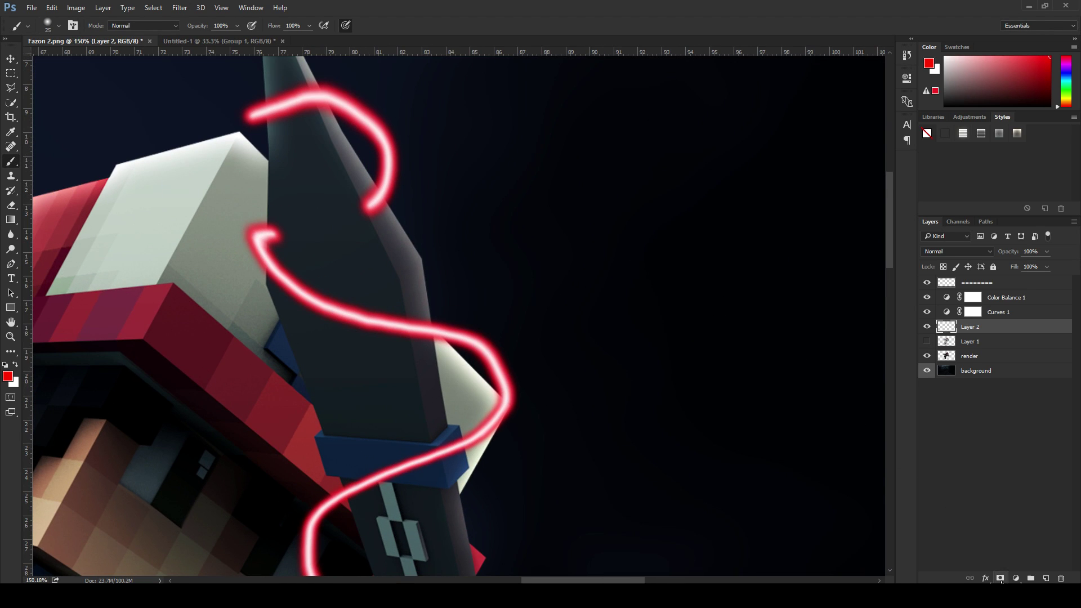
left_click(999, 578)
scroll(374, 406, "down", 2)
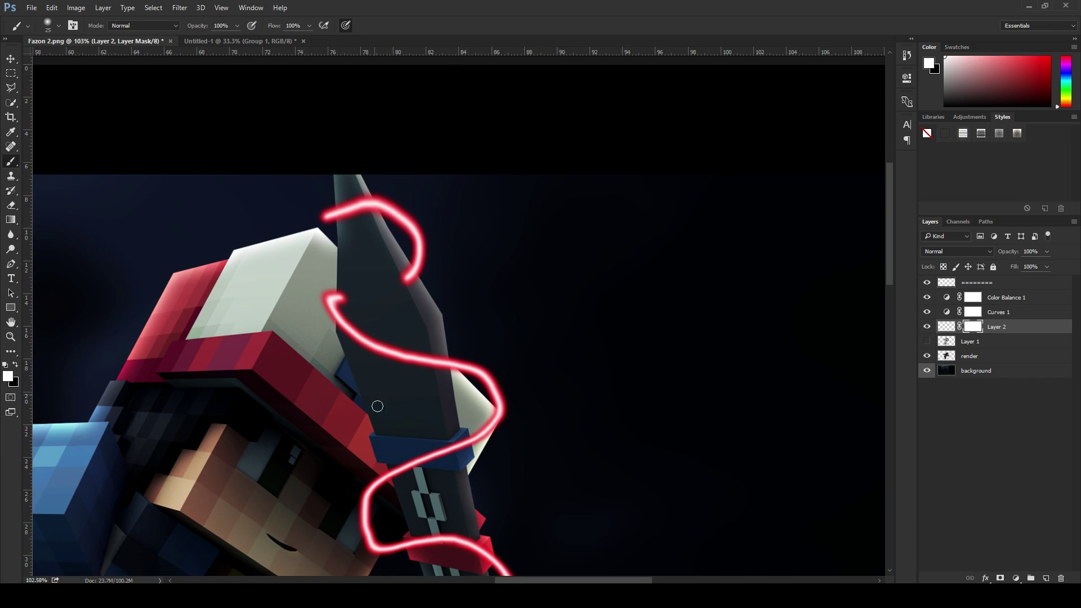
scroll(415, 232, "up", 4)
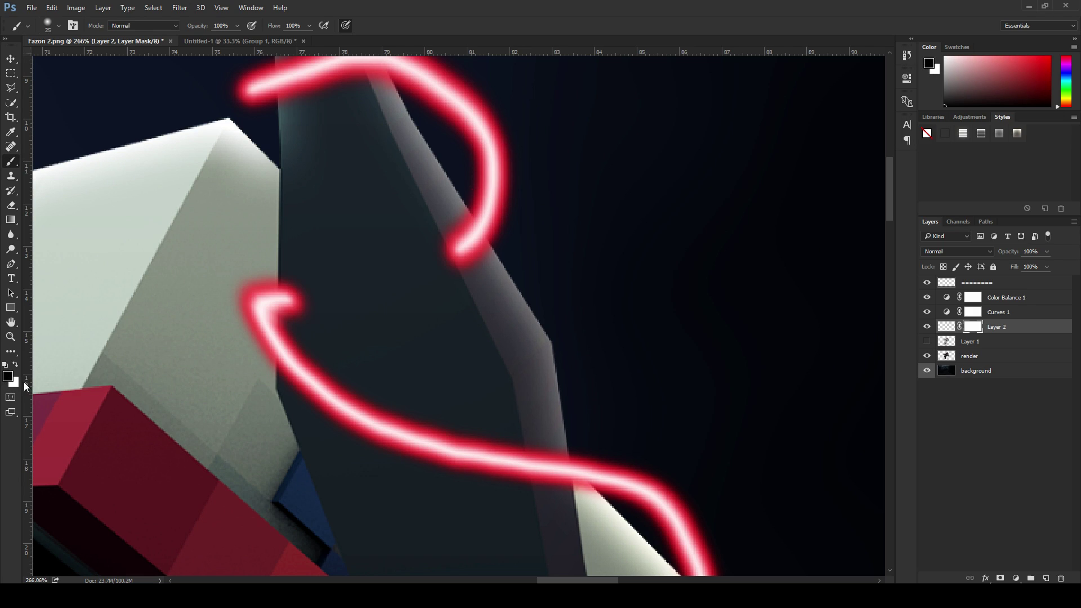
mouse_move(429, 219)
left_mouse_down()
mouse_move(487, 297)
mouse_move(445, 218)
left_mouse_up()
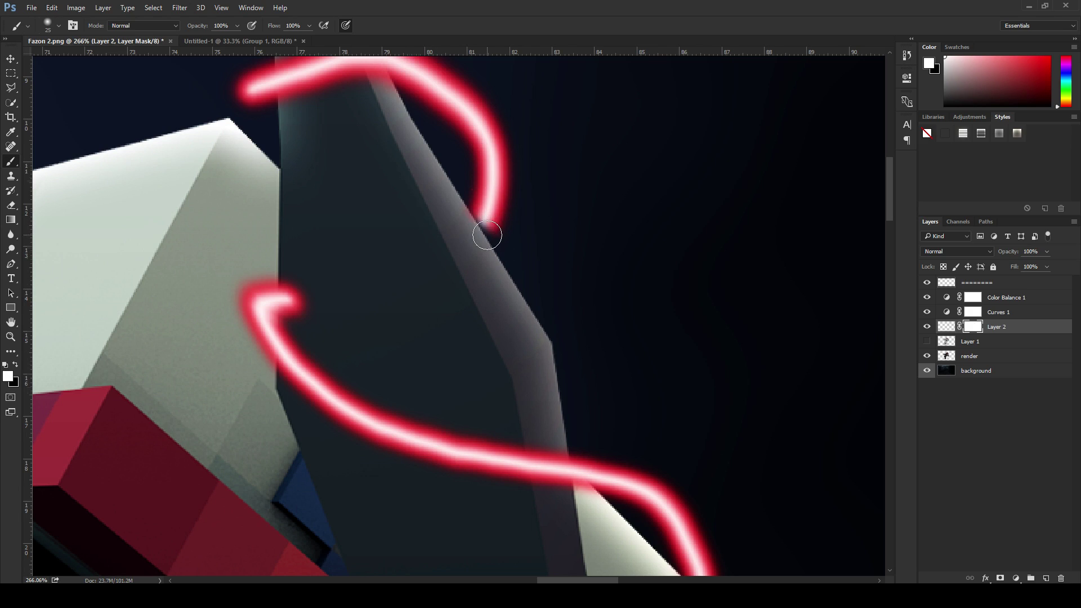
Step: Paint white on the Layer 2 mask to restore the uppermost loop's lower end beside the blade's right edge
scroll(488, 236, "up", 7)
scroll(489, 234, "down", 10)
scroll(452, 230, "up", 4)
scroll(439, 222, "down", 3)
scroll(496, 214, "up", 5)
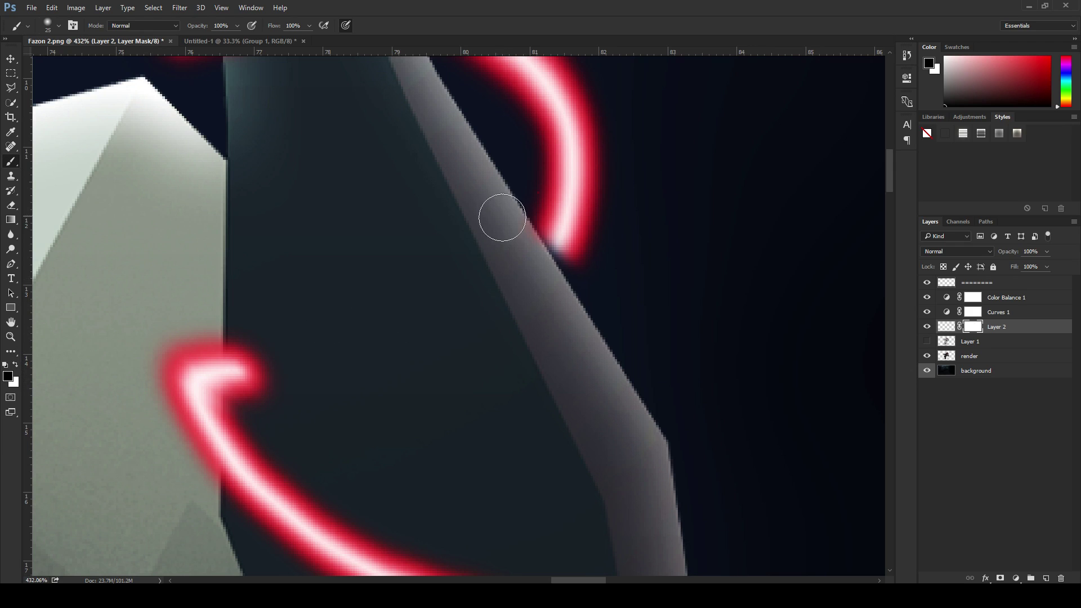
mouse_move(564, 236)
left_mouse_down()
mouse_move(597, 260)
mouse_move(542, 197)
mouse_move(593, 249)
mouse_move(602, 274)
mouse_move(566, 231)
left_mouse_up()
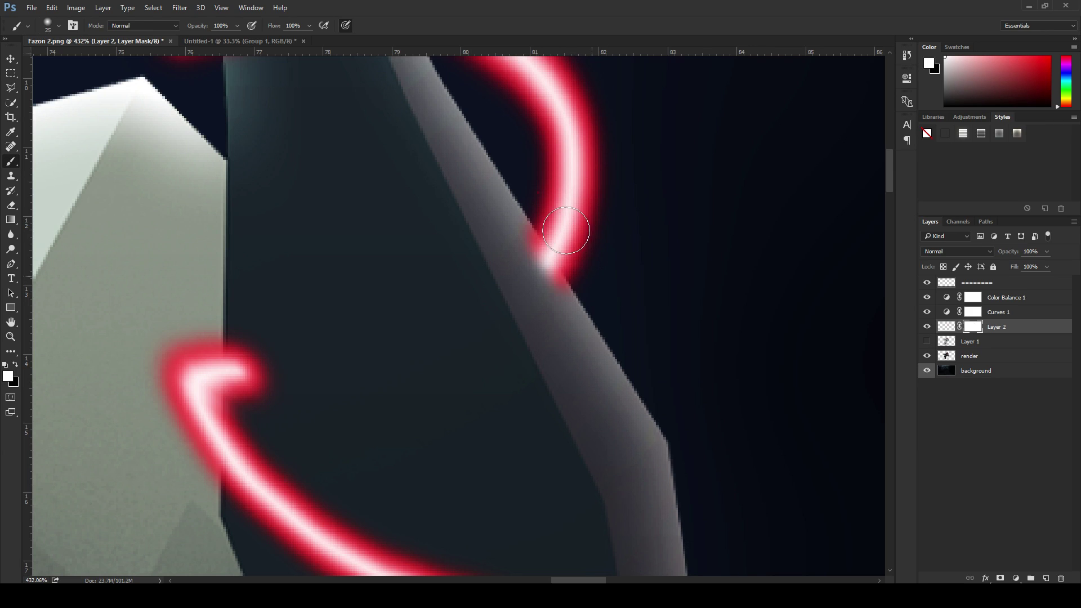
Step: Set the brush hardness to 51% and mask the uppermost loop's end in black along the blade's right edge
key("x")
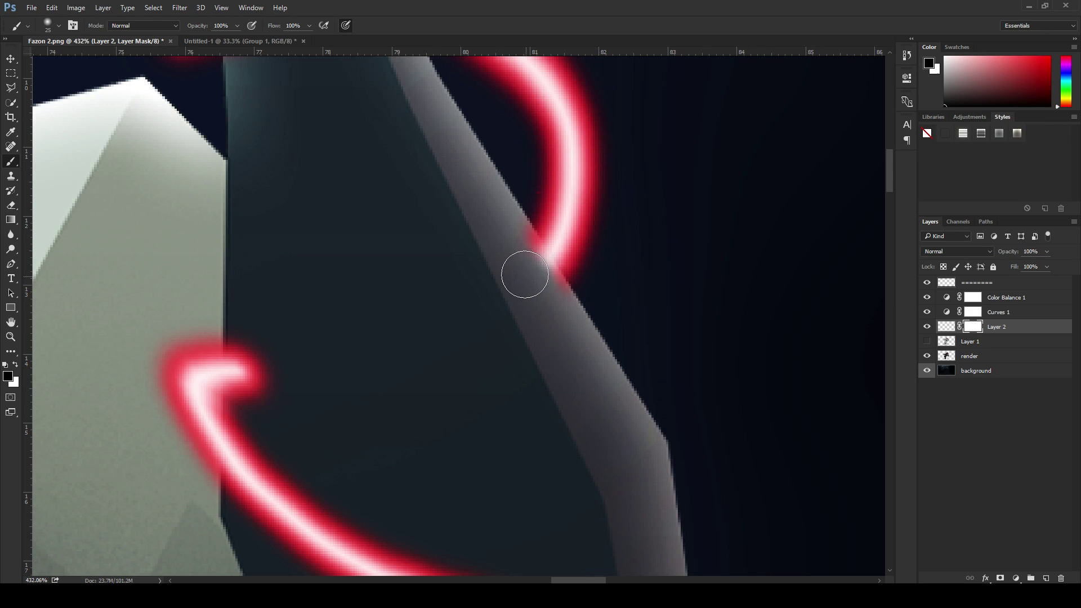
right_click(530, 286)
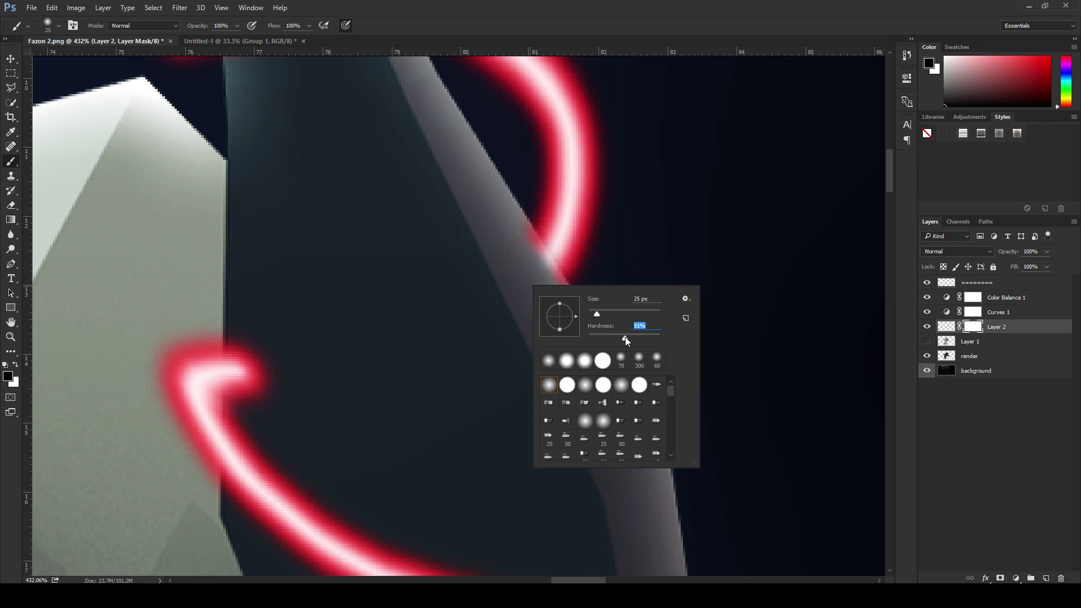
key("Return")
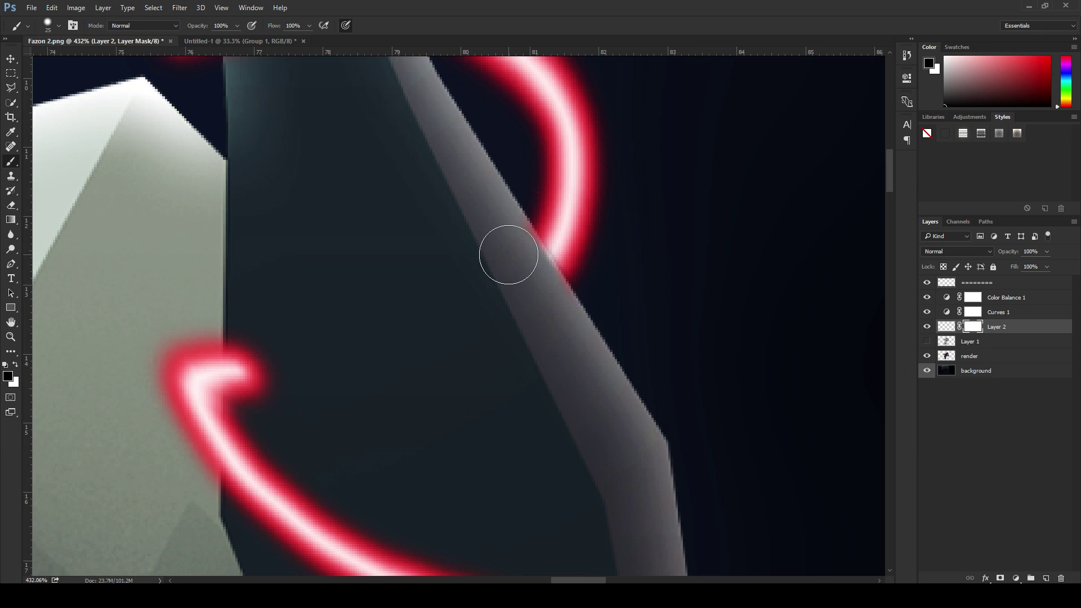
Step: Mask out the second loop's hooked end where it overlaps the blade's left edge
scroll(641, 292, "down", 3)
scroll(631, 294, "up", 2)
scroll(383, 321, "up", 2)
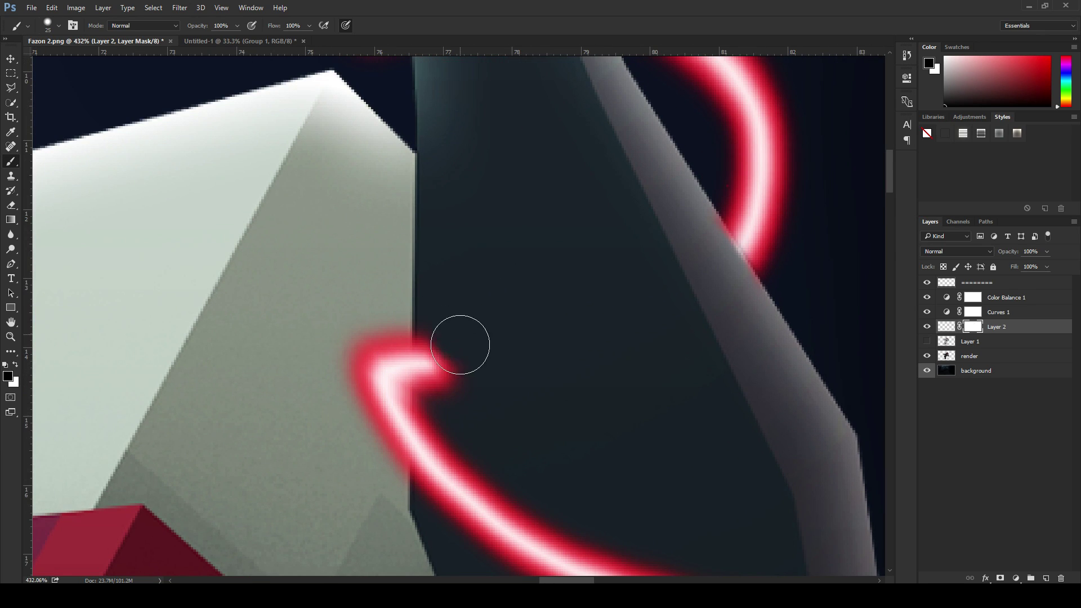
mouse_move(458, 343)
left_mouse_down()
mouse_move(449, 356)
mouse_move(447, 340)
mouse_move(451, 380)
left_mouse_up()
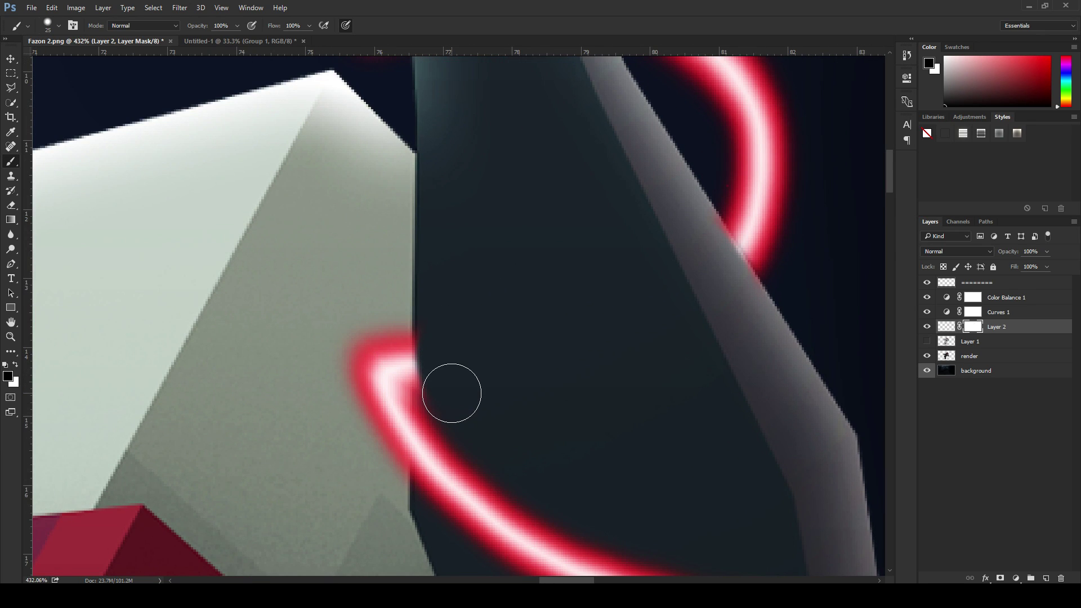
Step: Examine how the masked line ends meet the blade edges, up close and zoomed out
scroll(558, 352, "down", 5)
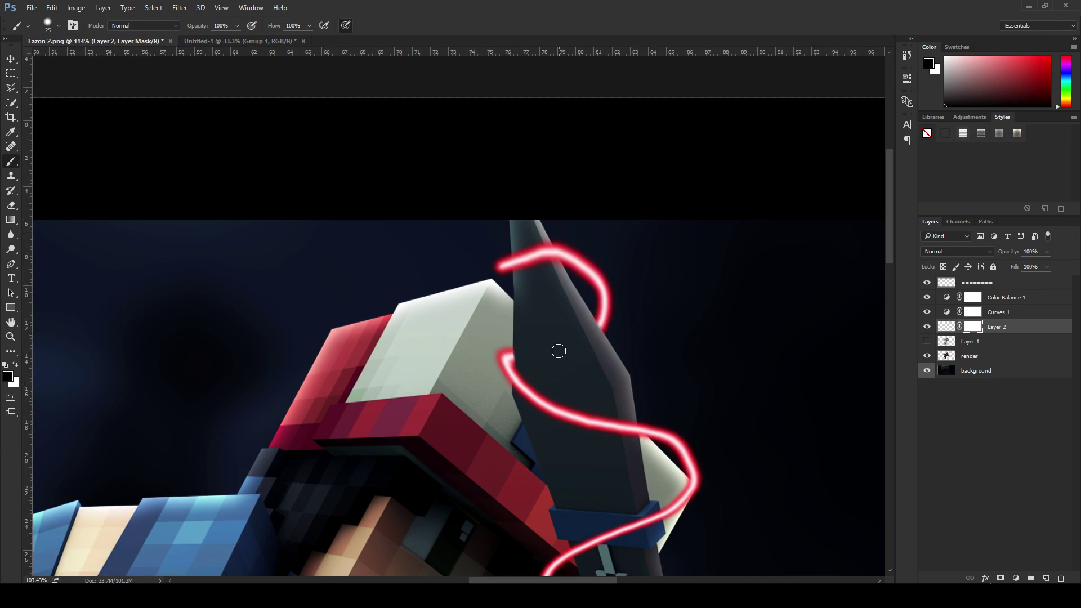
scroll(515, 360, "up", 2)
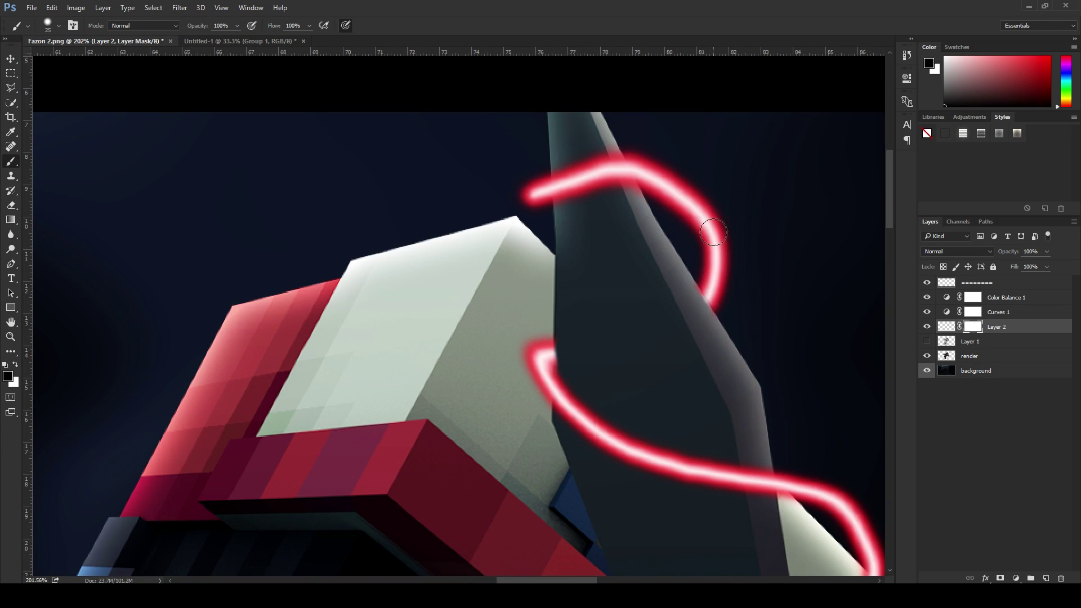
scroll(619, 394, "down", 3)
scroll(645, 394, "up", 2)
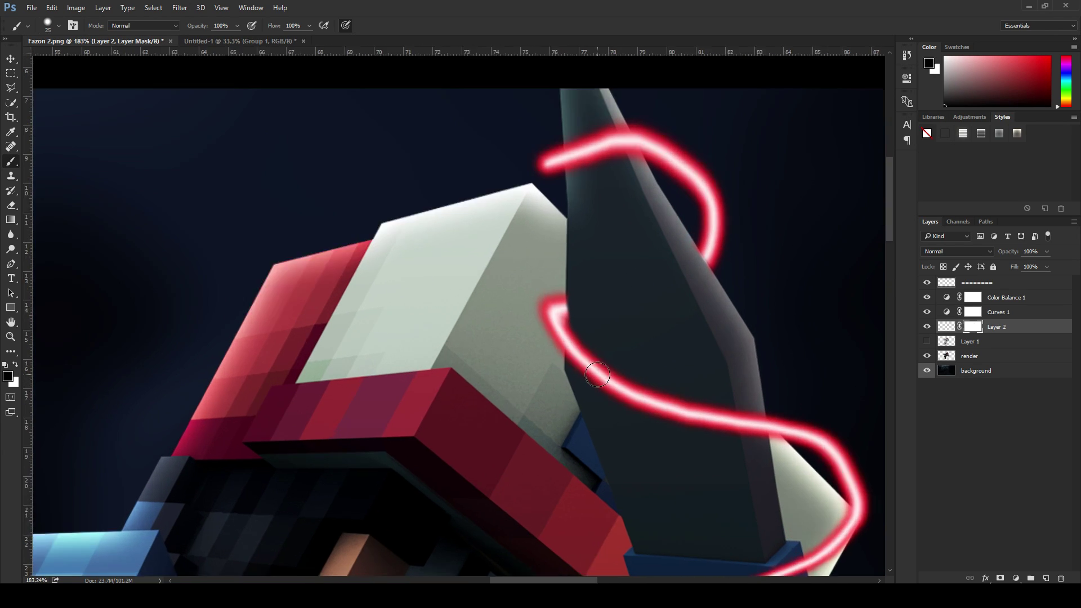
scroll(644, 395, "down", 1)
scroll(618, 386, "up", 2)
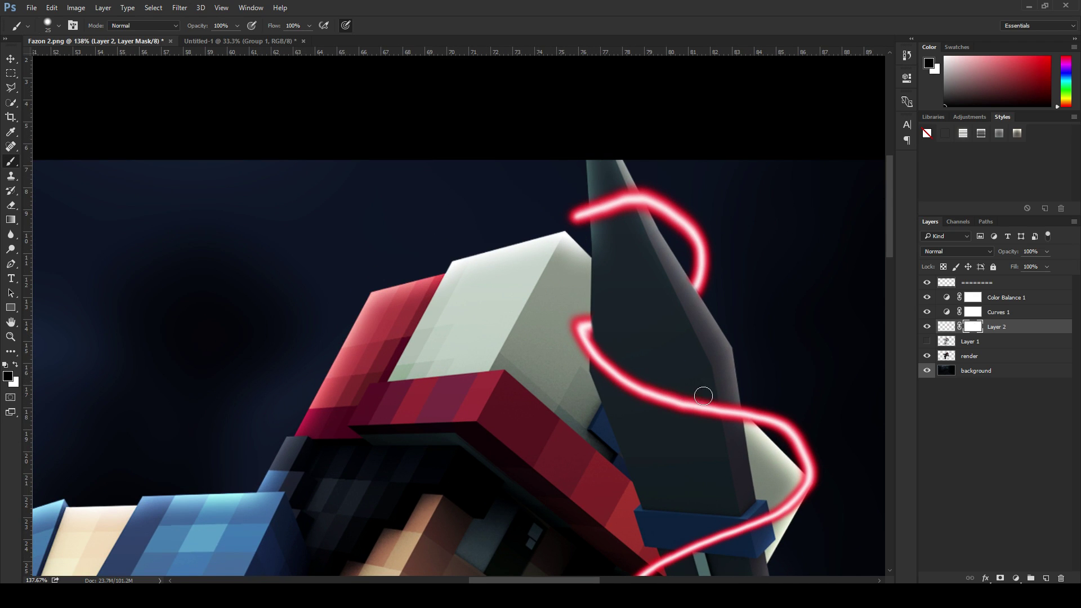
scroll(768, 427, "down", 2)
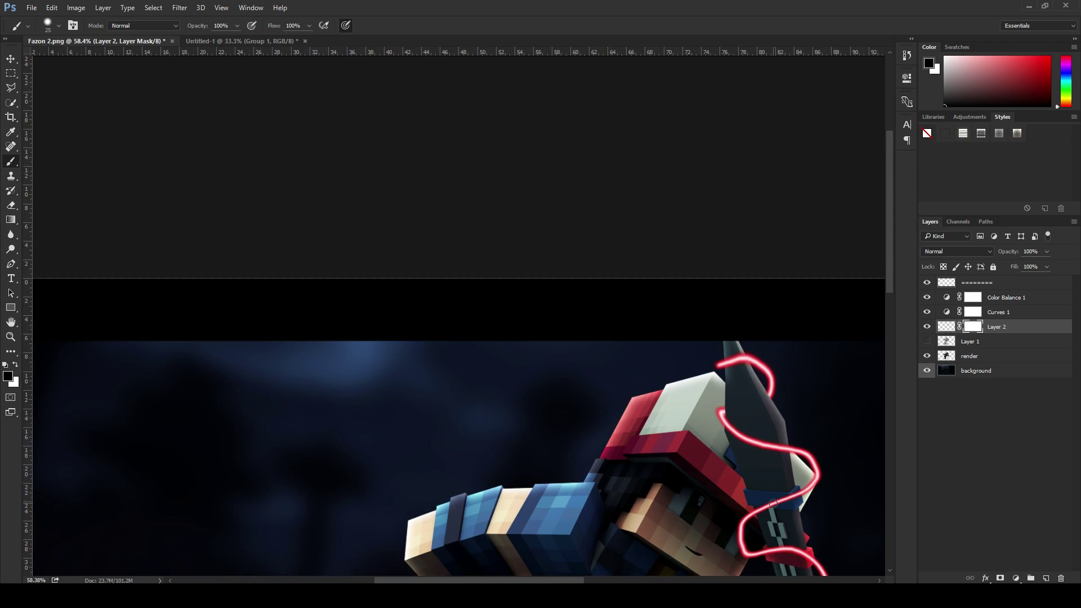
Step: Mask out the line segment crossing the upper blue band and the blade just below it, so it passes behind the sword
scroll(833, 491, "up", 3)
scroll(833, 491, "up", 3)
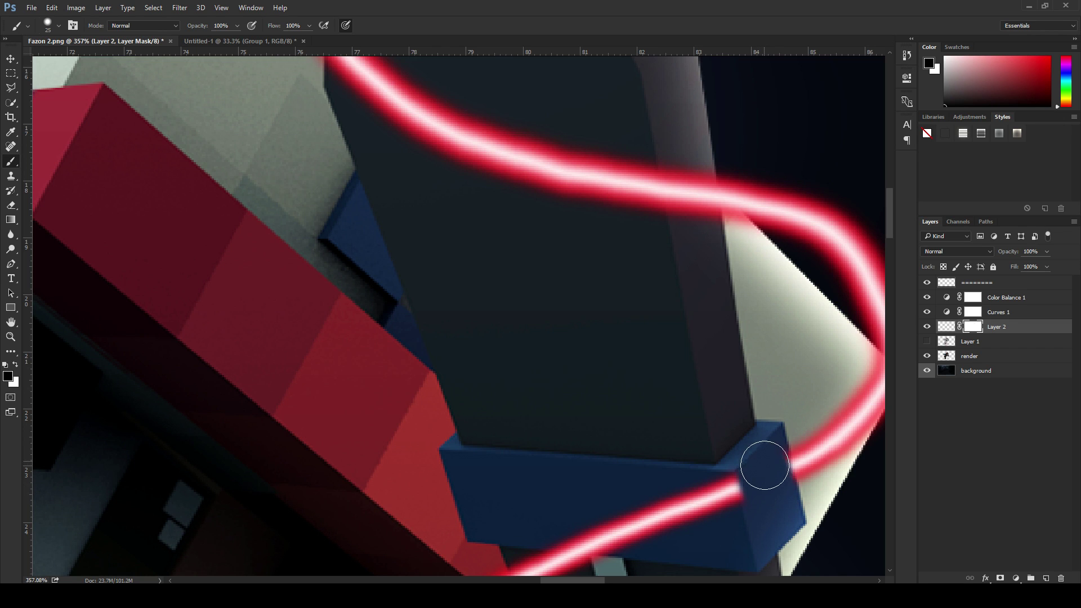
scroll(769, 481, "down", 1)
mouse_move(755, 499)
left_mouse_down()
mouse_move(640, 540)
mouse_move(677, 511)
left_mouse_up()
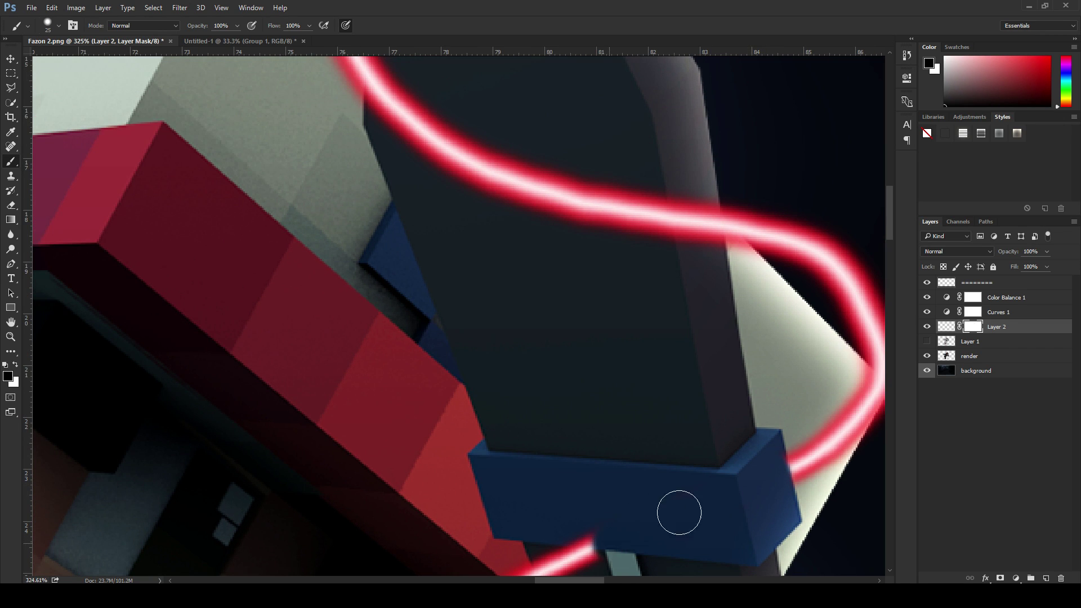
scroll(651, 522, "down", 7)
scroll(646, 560, "up", 3)
mouse_move(598, 473)
left_mouse_down()
mouse_move(607, 502)
mouse_move(599, 479)
mouse_move(610, 506)
mouse_move(642, 444)
left_mouse_up()
scroll(692, 474, "down", 2)
mouse_move(888, 253)
left_mouse_down()
mouse_move(887, 279)
mouse_move(883, 208)
mouse_move(885, 273)
left_mouse_up()
scroll(786, 271, "down", 3)
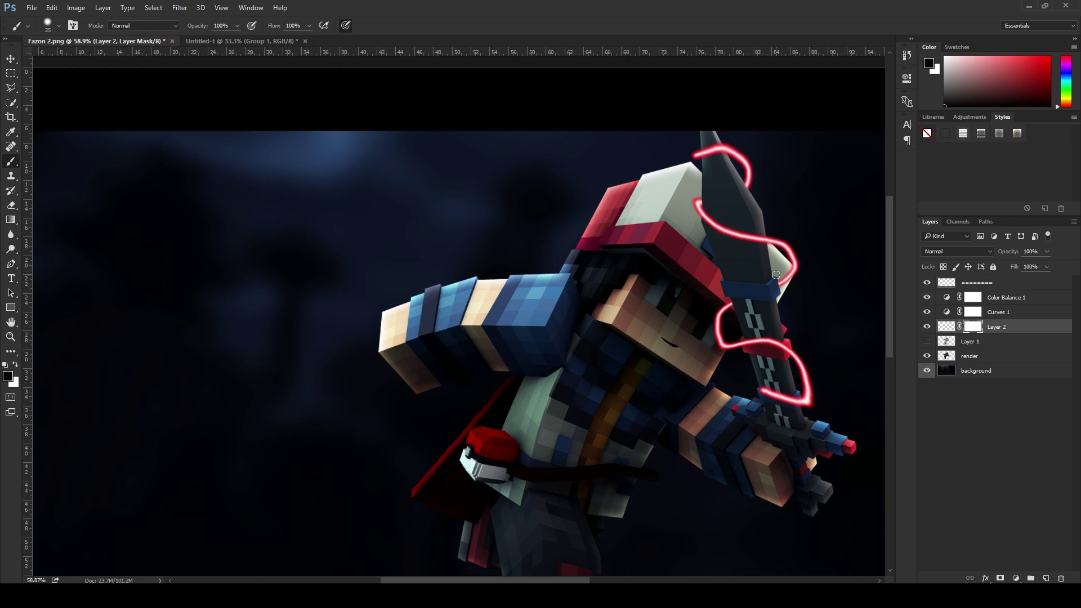
Step: Mask out the line's lowest end where it crosses the lower blue band, up to the band's right edge
scroll(776, 332, "up", 3)
scroll(737, 385, "up", 3)
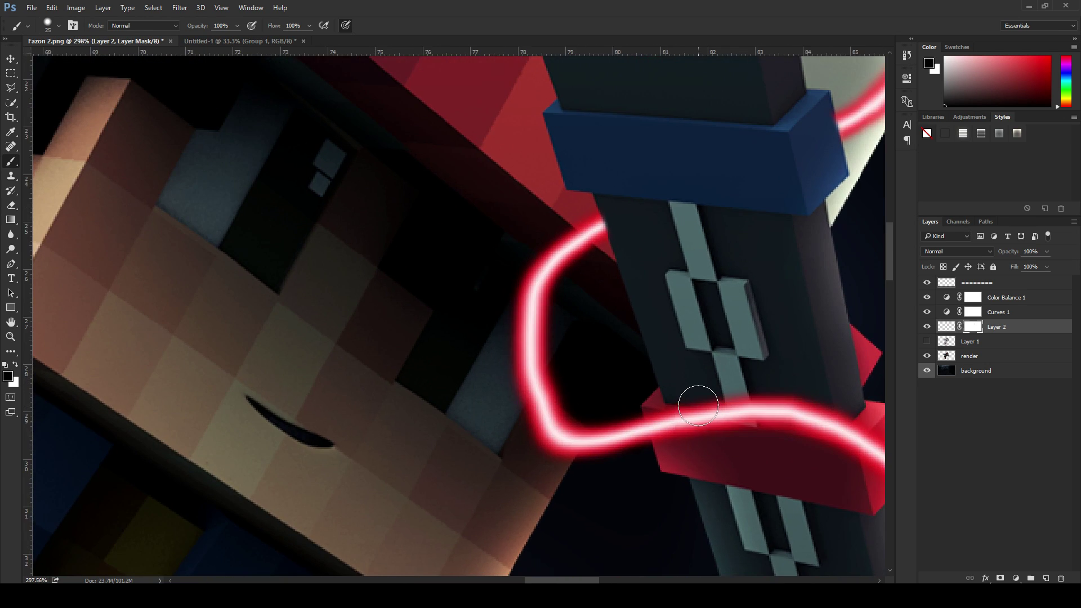
scroll(700, 398, "down", 1)
scroll(704, 423, "down", 3)
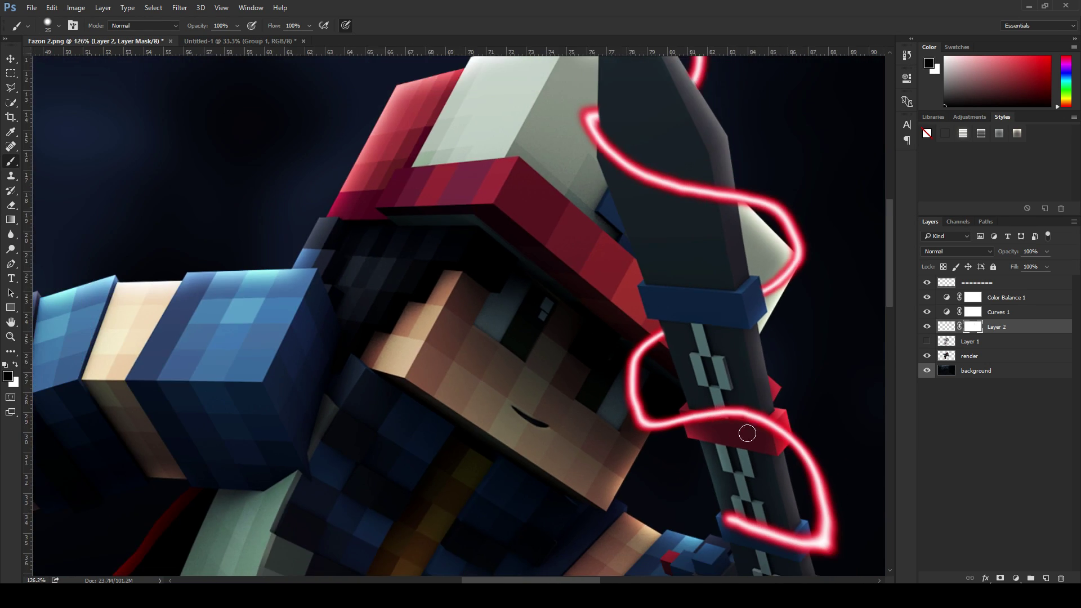
scroll(799, 524, "up", 3)
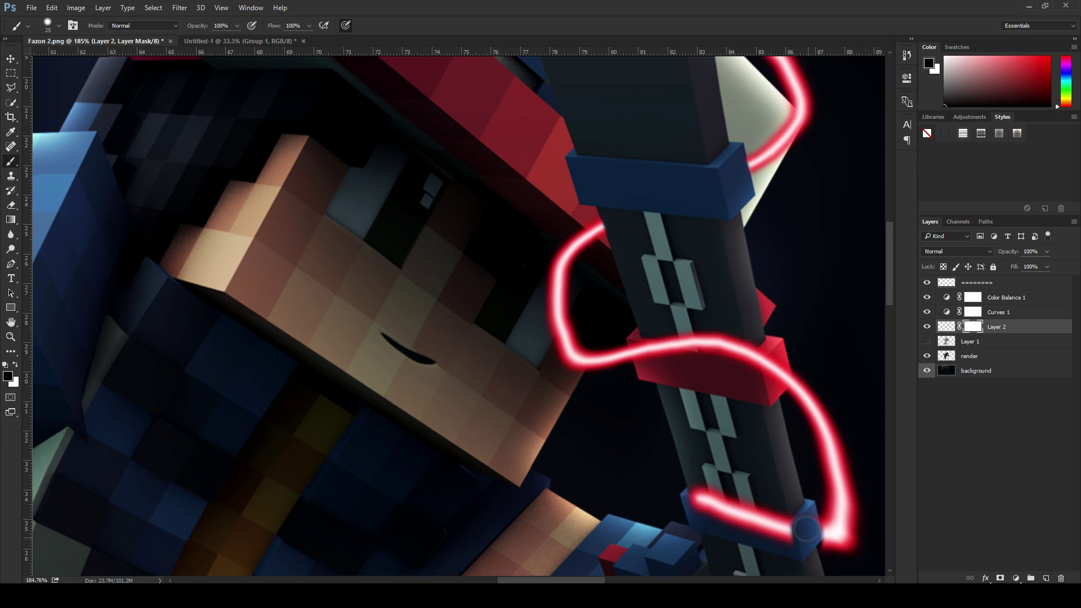
mouse_move(808, 530)
left_mouse_down()
mouse_move(733, 537)
mouse_move(690, 516)
mouse_move(784, 537)
left_mouse_up()
scroll(810, 541, "up", 3)
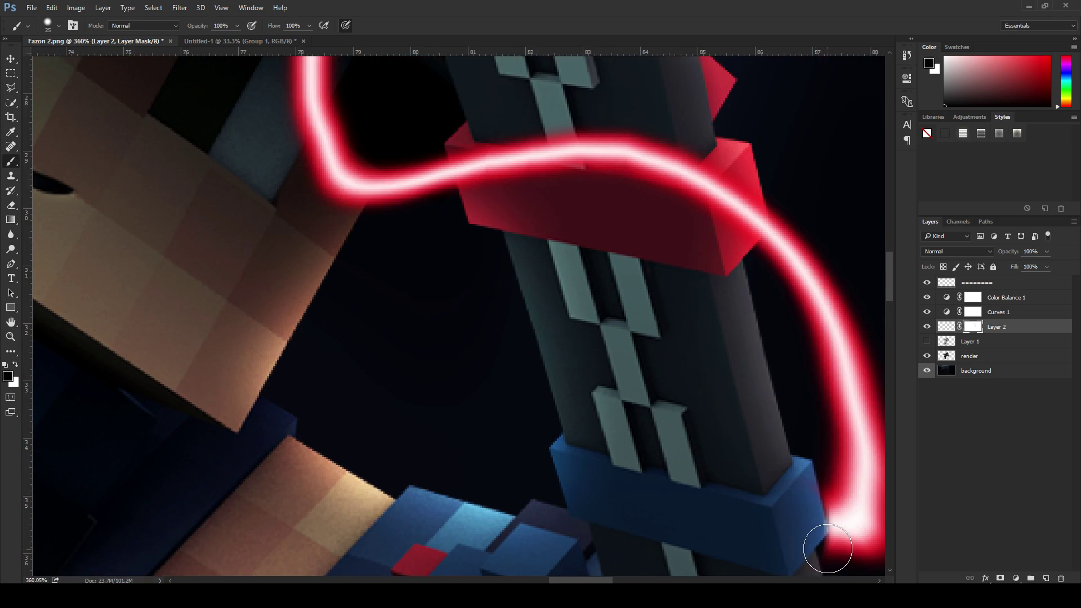
Step: Refine the mask at the line's lowest end, hiding it on the lower blue band and restoring the glow right beside the band
left_click_drag(889, 283, 889, 302)
left_click_drag(611, 579, 632, 580)
scroll(547, 345, "up", 2)
left_click(557, 319)
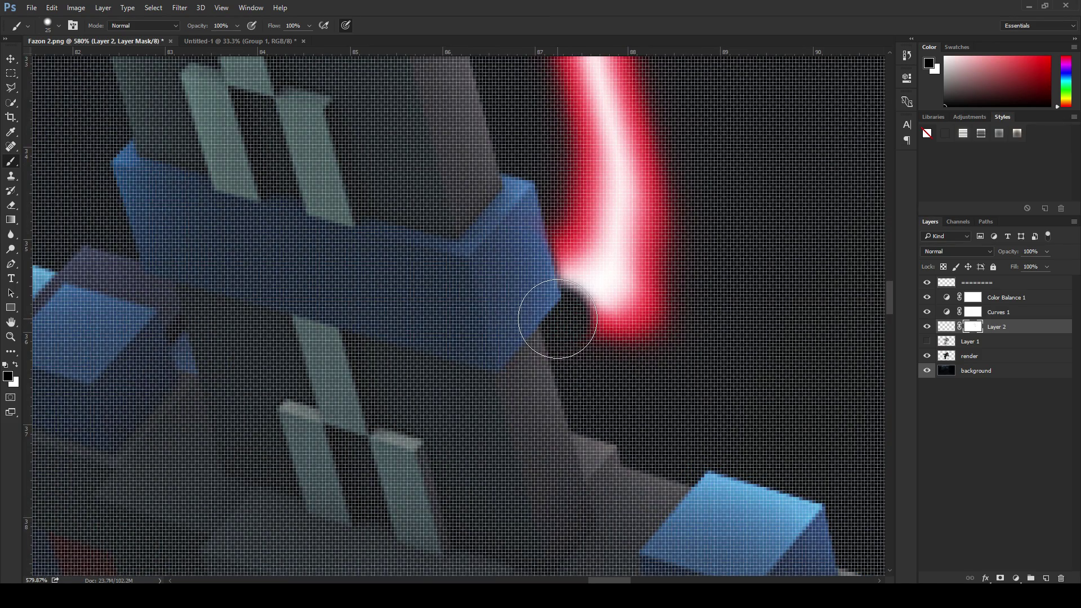
key("x")
left_click(559, 318)
key("x")
left_click_drag(499, 284, 510, 292)
scroll(510, 292, "down", 1)
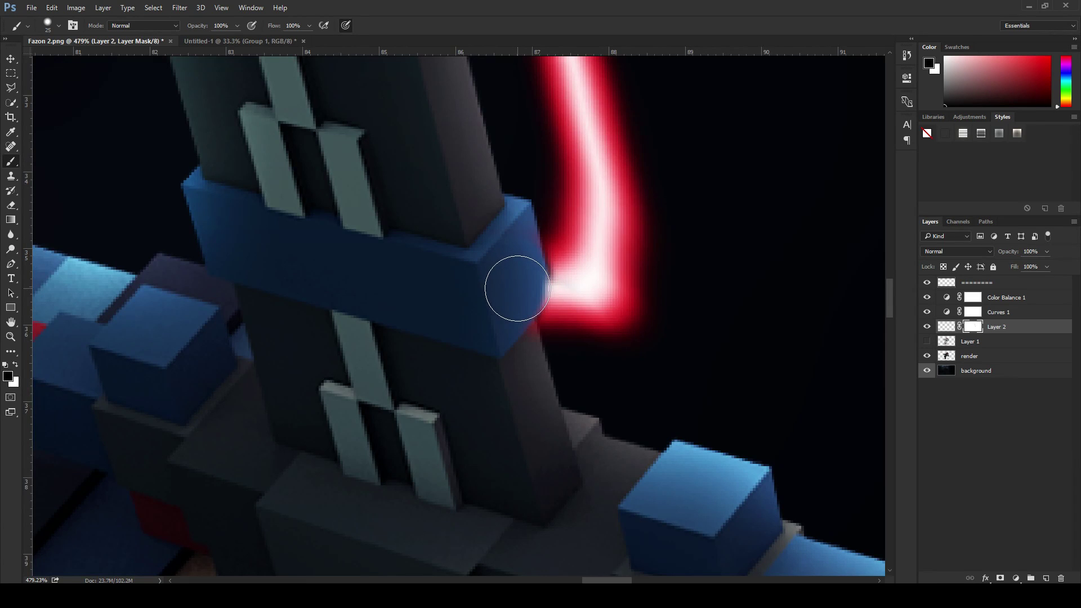
key("x")
mouse_move(565, 256)
left_mouse_down()
mouse_move(586, 255)
mouse_move(586, 319)
mouse_move(563, 335)
mouse_move(574, 277)
left_mouse_up()
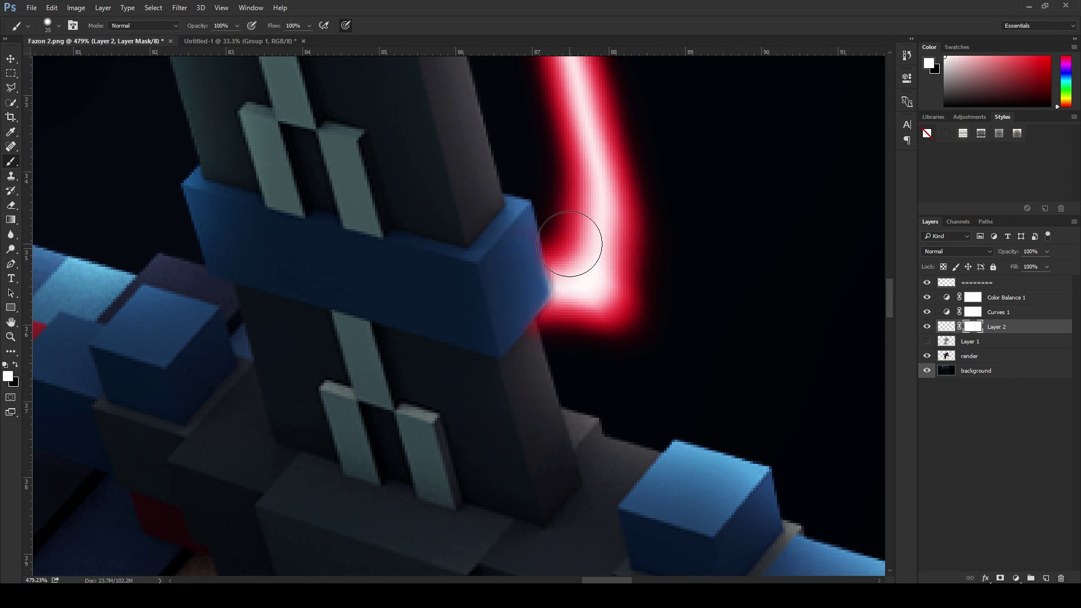
Step: Target the red line layer's pixels instead of its mask and open them in the Liquify filter
scroll(657, 314, "down", 4)
scroll(657, 314, "down", 6)
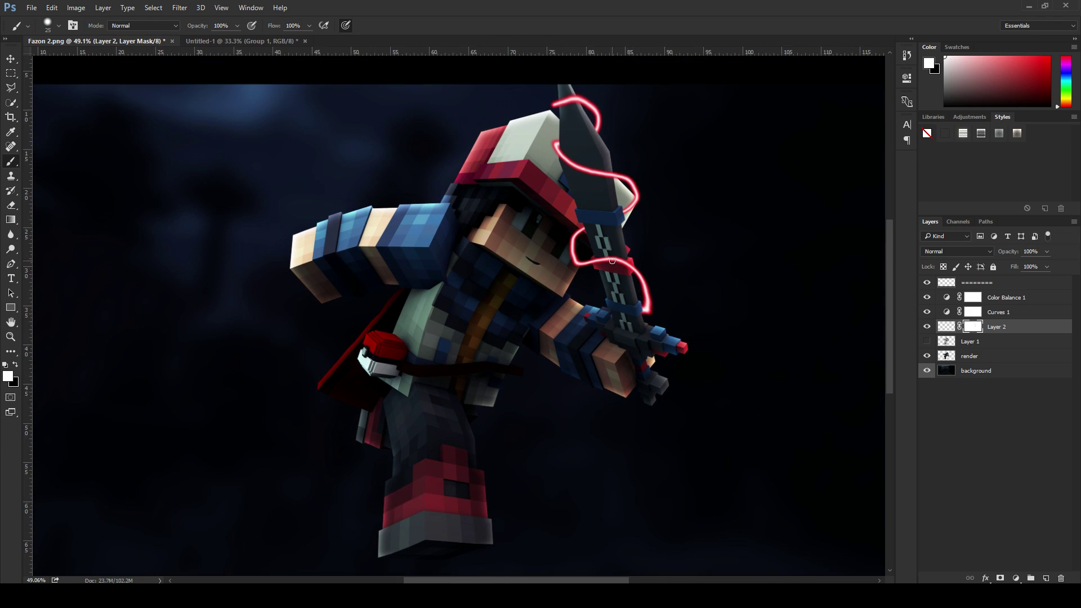
scroll(584, 180, "up", 5)
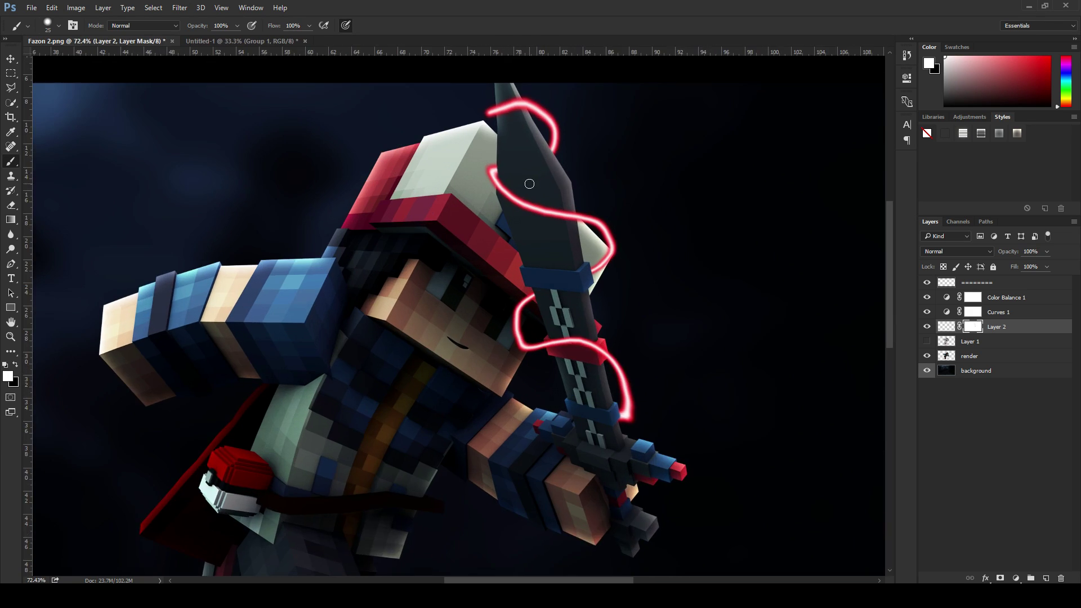
scroll(530, 146, "down", 4)
scroll(673, 259, "up", 4)
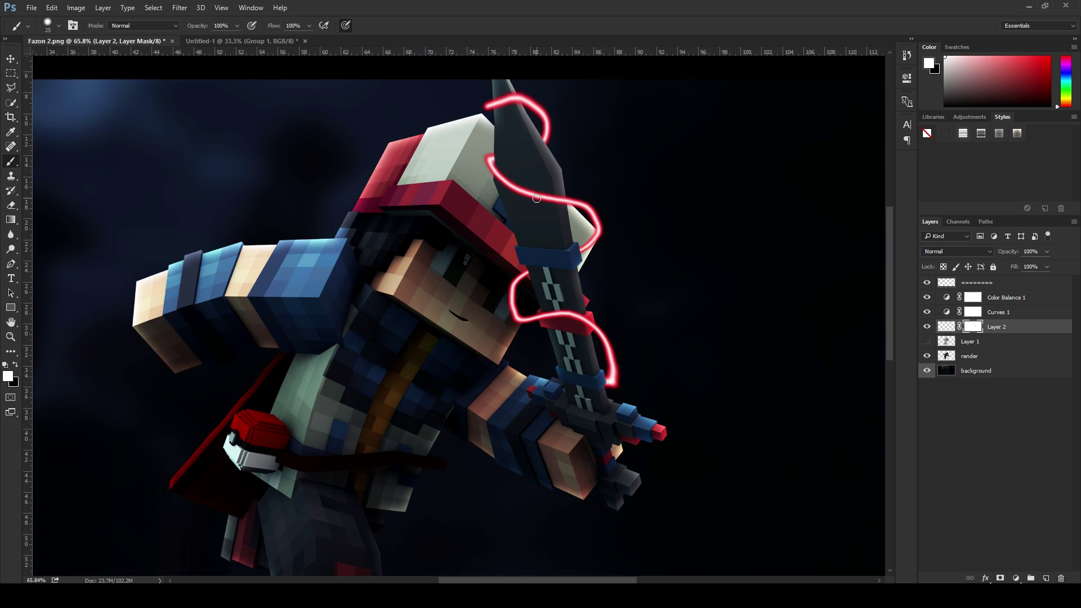
right_click(975, 329)
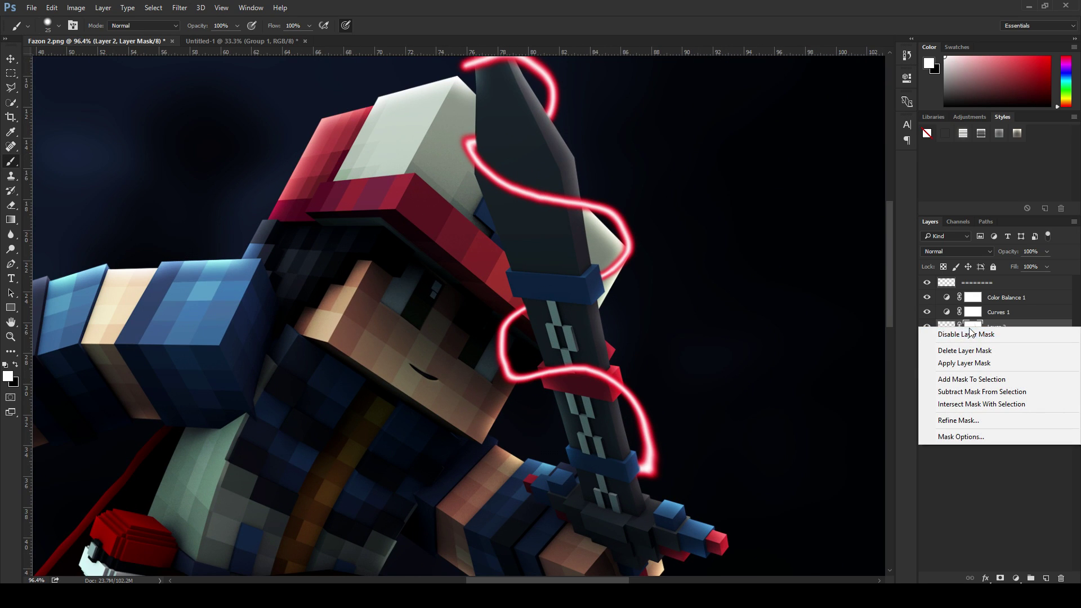
left_click(946, 327)
left_click(189, 7)
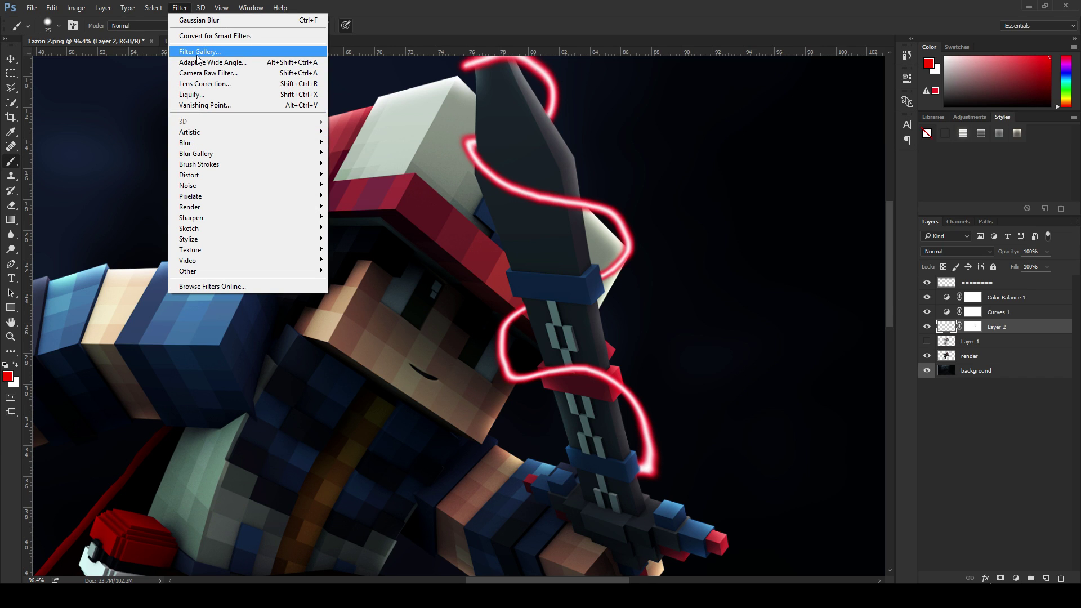
left_click(191, 94)
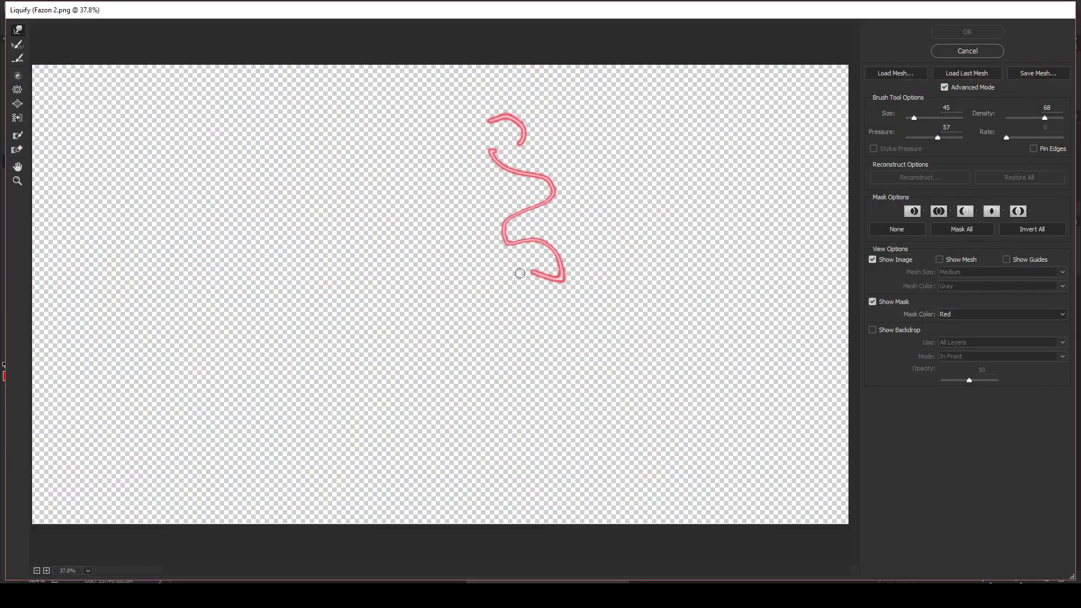
Step: Warp the smooth line into jagged kinks along its top arc, middle curves and lower end
scroll(539, 147, "up", 1)
scroll(543, 129, "down", 2)
scroll(583, 135, "up", 6)
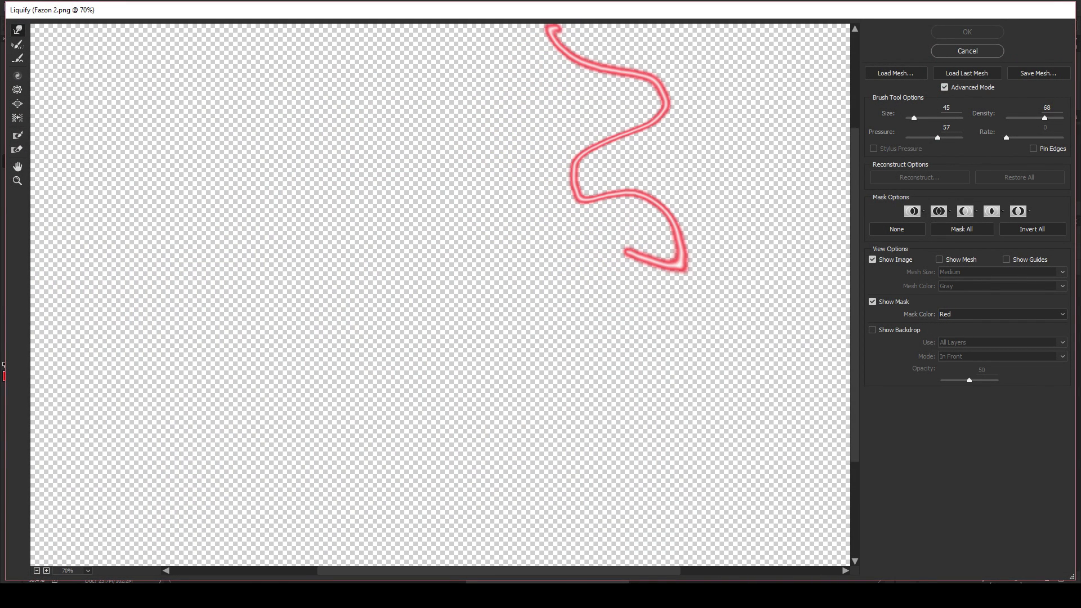
left_click_drag(854, 207, 856, 131)
left_click_drag(573, 110, 576, 101)
left_click_drag(590, 210, 592, 196)
left_click_drag(609, 279, 614, 268)
left_click_drag(611, 341, 615, 331)
left_click_drag(630, 397, 645, 387)
left_click_drag(590, 106, 590, 93)
left_click_drag(614, 203, 601, 215)
mouse_move(609, 275)
left_mouse_down()
mouse_move(669, 253)
mouse_move(650, 228)
mouse_move(656, 208)
left_mouse_up()
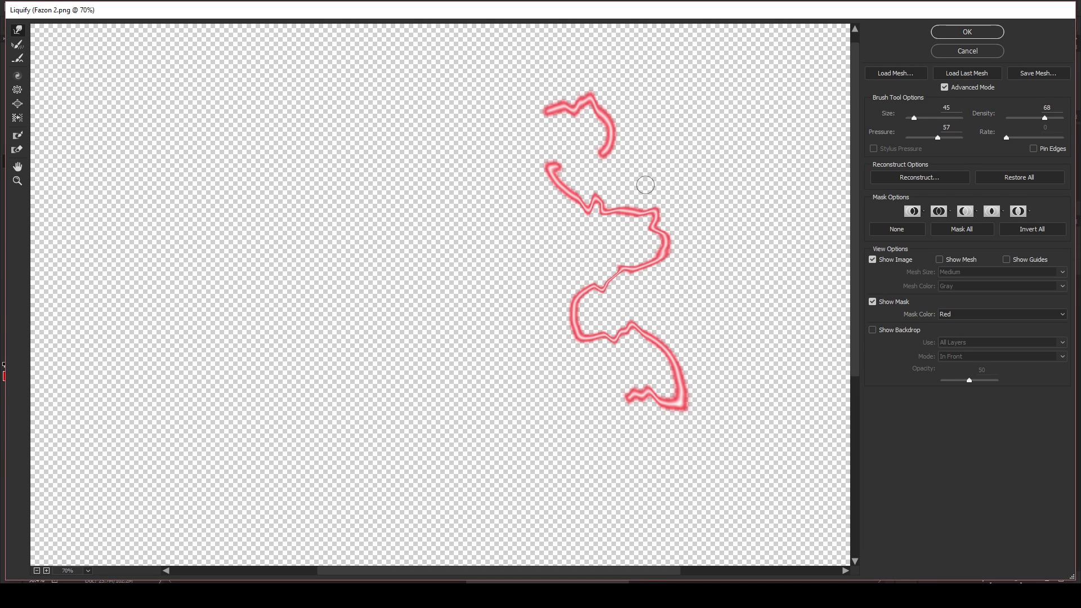
Step: Add sharper zigzags to the top arc's outer side and to the lower loops of the line
mouse_move(616, 128)
left_mouse_down()
mouse_move(602, 127)
mouse_move(619, 138)
left_mouse_up()
left_click_drag(580, 335, 659, 326)
mouse_move(563, 318)
left_mouse_down()
mouse_move(659, 326)
mouse_move(664, 349)
left_mouse_up()
mouse_move(678, 401)
left_mouse_down()
mouse_move(675, 346)
mouse_move(668, 376)
mouse_move(708, 340)
mouse_move(674, 366)
mouse_move(647, 321)
left_mouse_up()
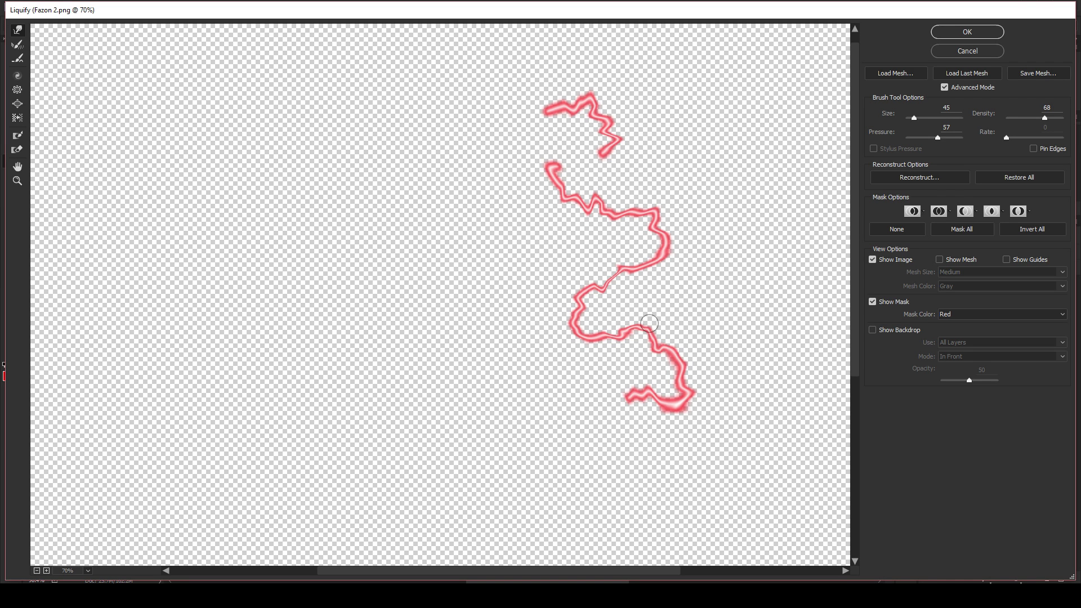
mouse_move(565, 326)
left_mouse_down()
mouse_move(603, 301)
mouse_move(576, 329)
mouse_move(585, 353)
mouse_move(609, 318)
mouse_move(589, 367)
mouse_move(601, 325)
mouse_move(605, 367)
mouse_move(606, 275)
mouse_move(666, 283)
left_mouse_up()
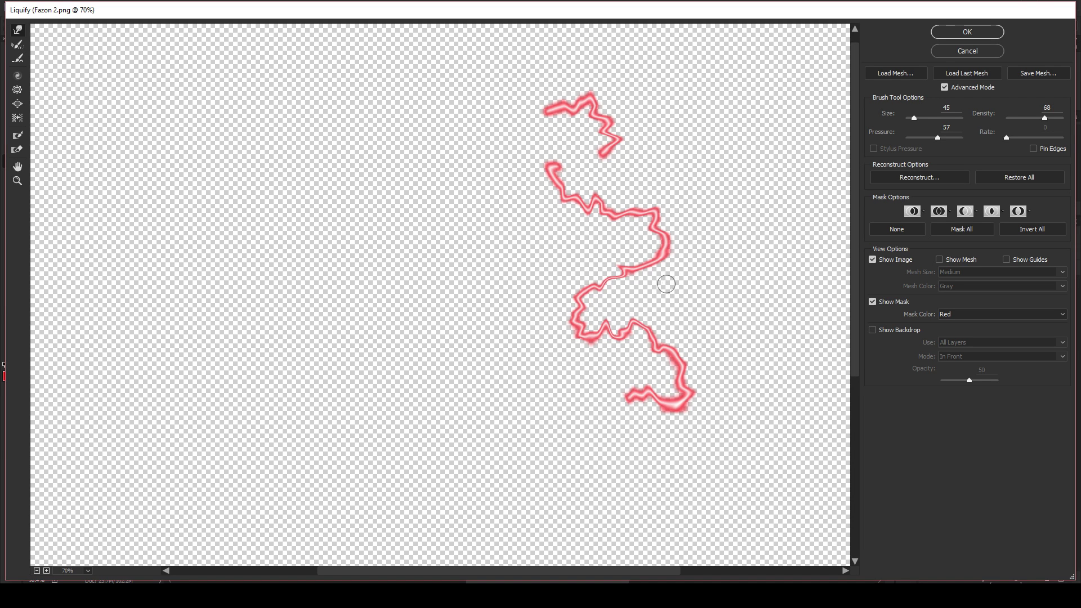
Step: Pull the middle bend outward into a point, bend the upper line ends, and apply the Liquify distortion
mouse_move(666, 321)
left_mouse_down()
mouse_move(632, 245)
mouse_move(702, 278)
mouse_move(576, 205)
mouse_move(626, 239)
mouse_move(721, 239)
left_mouse_up()
left_click_drag(625, 236, 710, 253)
mouse_move(664, 210)
left_mouse_down()
mouse_move(572, 213)
mouse_move(582, 263)
mouse_move(542, 200)
mouse_move(605, 161)
left_mouse_up()
mouse_move(545, 108)
left_mouse_down()
mouse_move(558, 152)
mouse_move(586, 161)
left_mouse_up()
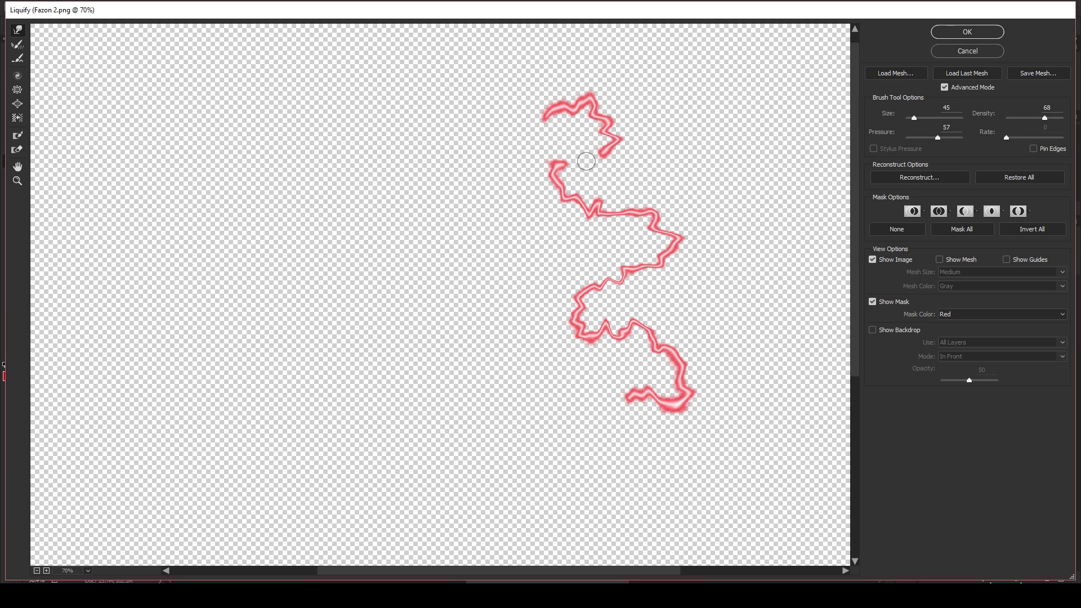
key("Return")
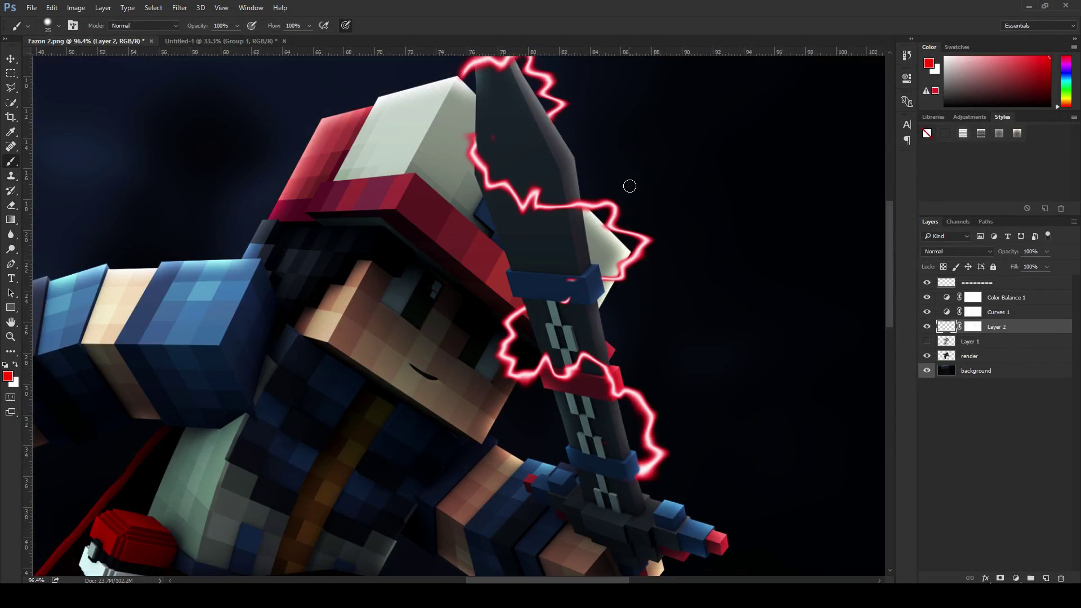
Step: Mask out the stray red line fragments left on the upper blue band and the blade just below it
scroll(630, 180, "down", 2)
scroll(593, 188, "up", 2)
scroll(593, 188, "up", 5)
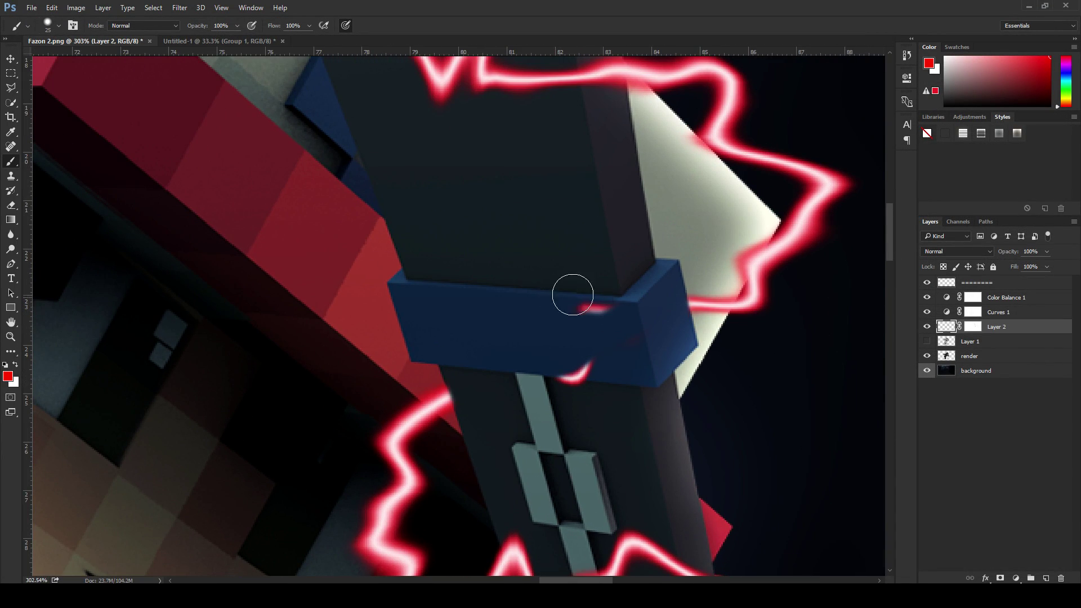
scroll(569, 316, "down", 2)
scroll(563, 324, "up", 1)
mouse_move(581, 285)
left_mouse_down()
mouse_move(576, 318)
mouse_move(583, 284)
mouse_move(573, 310)
mouse_move(678, 307)
mouse_move(583, 294)
left_mouse_up()
key("x")
left_click(972, 327)
key("x")
left_click_drag(568, 344, 555, 345)
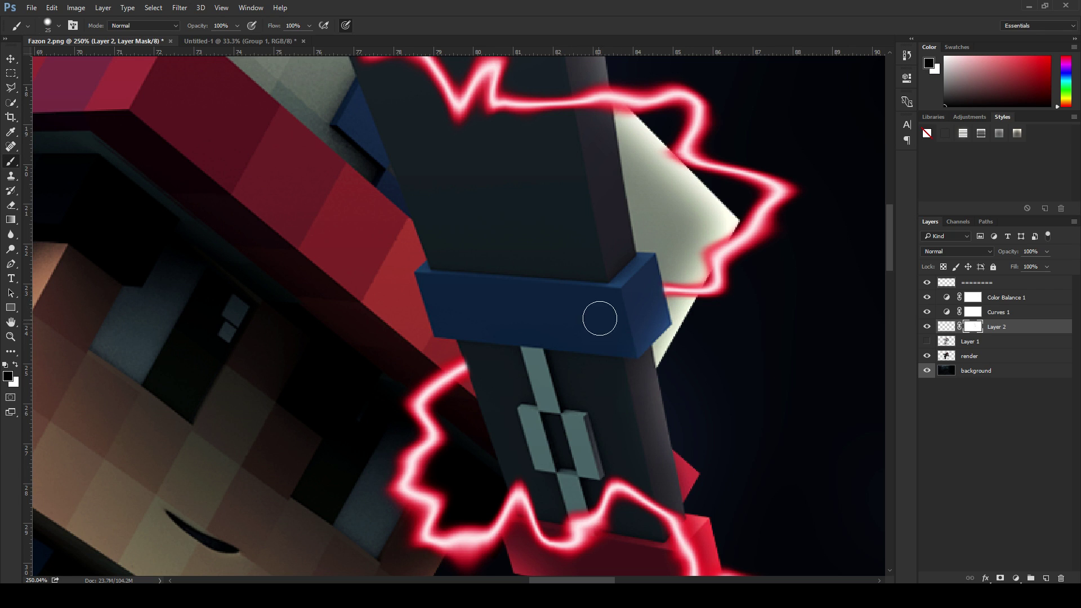
Step: Examine the jagged line along the whole sword, up close and zoomed out, for leftover fragments
scroll(601, 312, "down", 5)
scroll(630, 515, "up", 6)
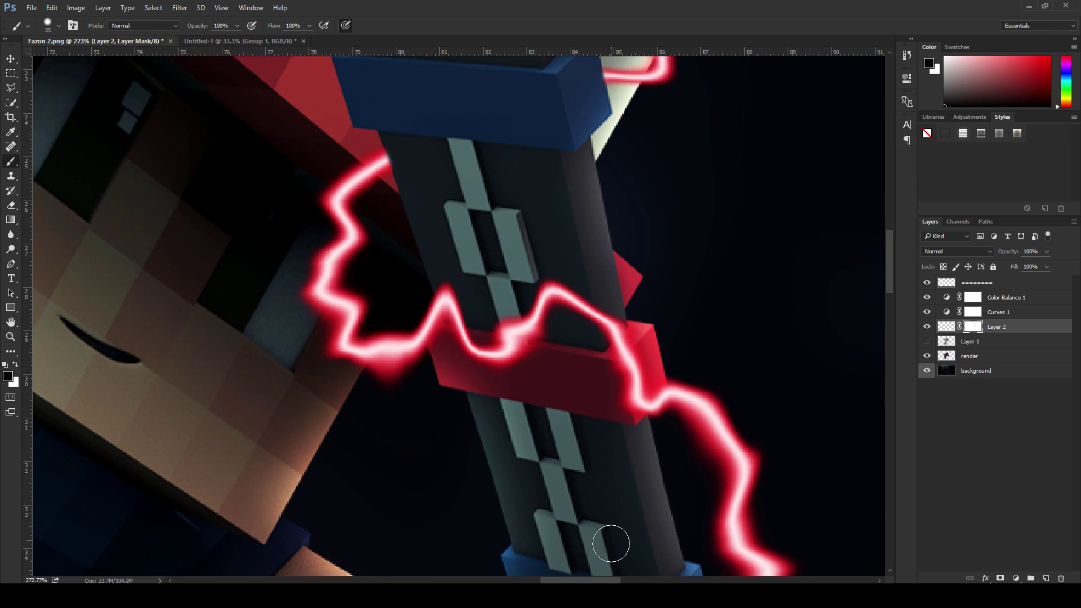
scroll(611, 542, "down", 8)
scroll(548, 288, "up", 3)
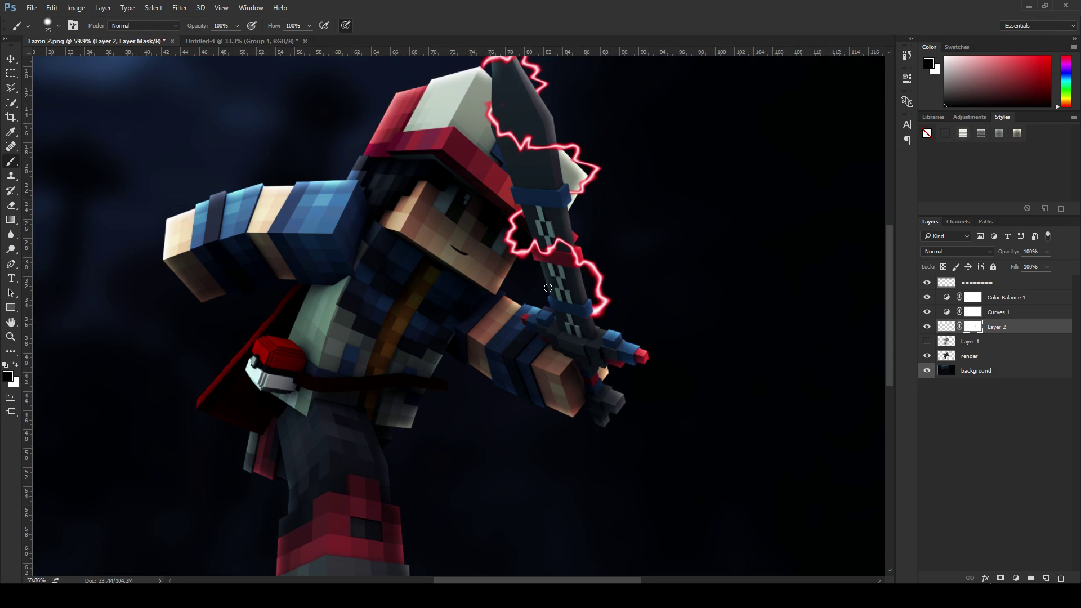
scroll(548, 287, "up", 5)
scroll(516, 288, "down", 4)
scroll(526, 249, "down", 6)
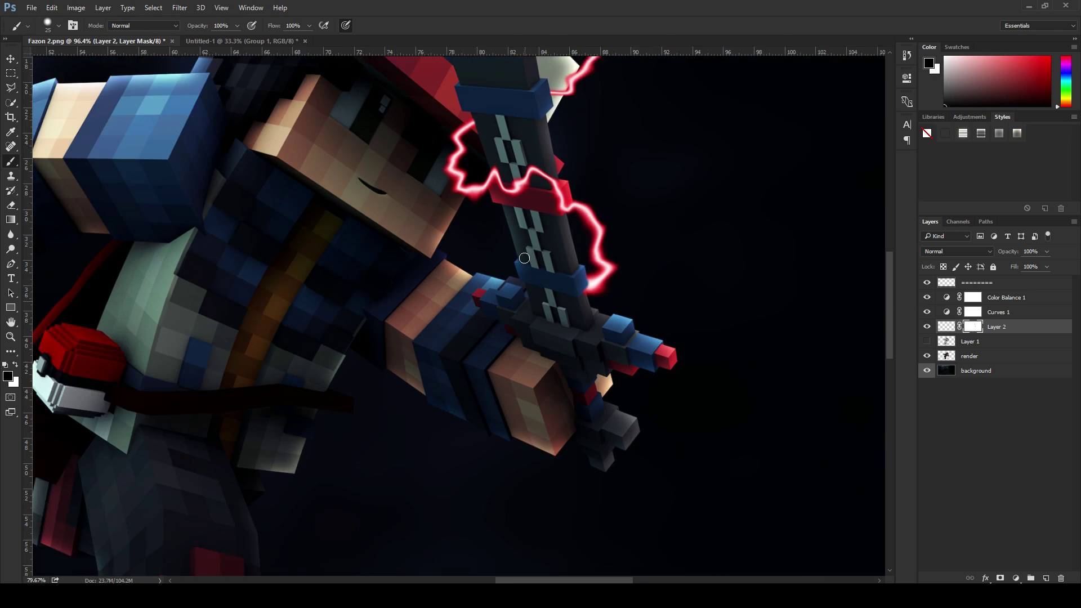
scroll(521, 192, "up", 3)
scroll(521, 192, "up", 4)
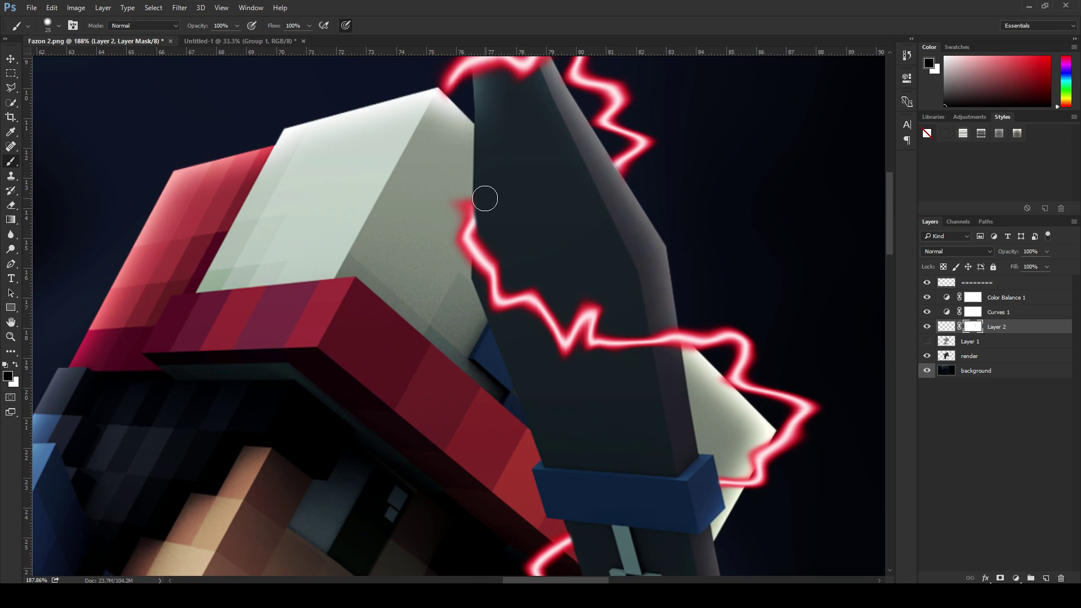
scroll(485, 199, "down", 6)
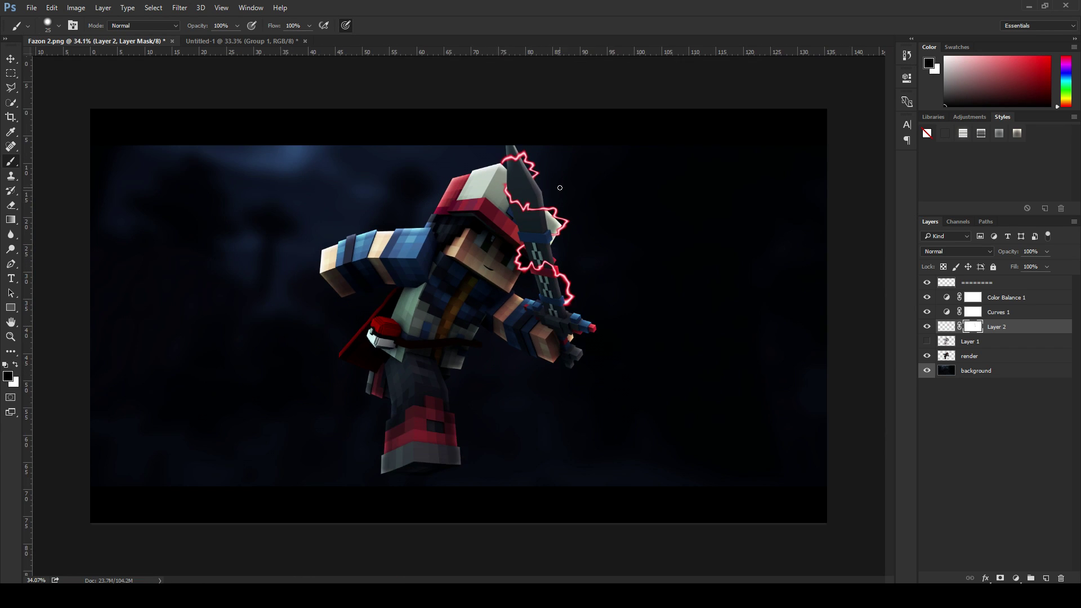
scroll(560, 187, "up", 4)
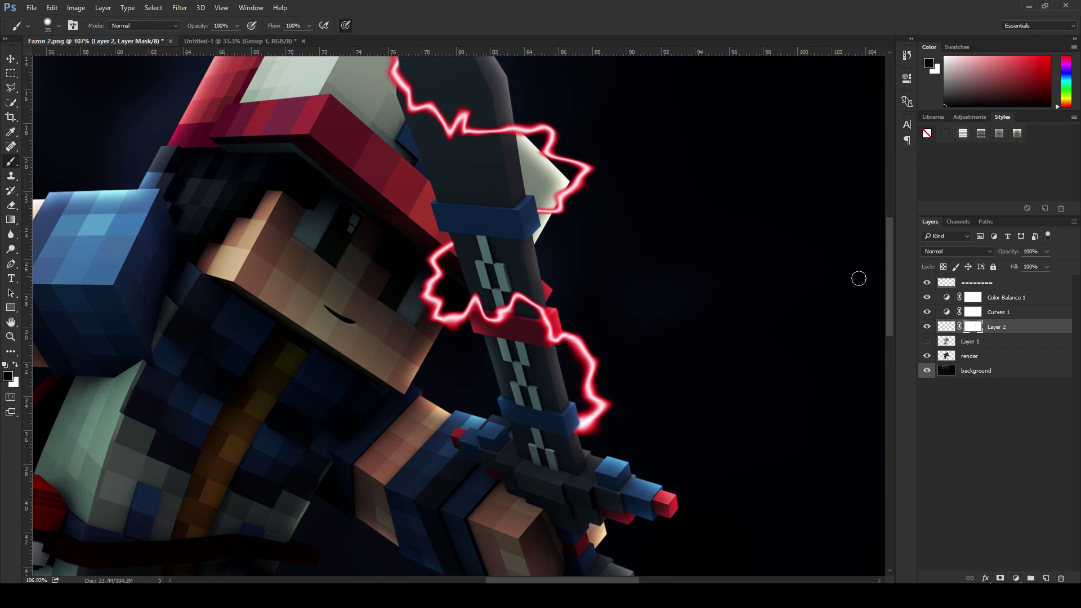
Step: Apply the layer mask of Layer 2 permanently and toggle the layer's visibility to compare the image without the lightning
right_click(972, 328)
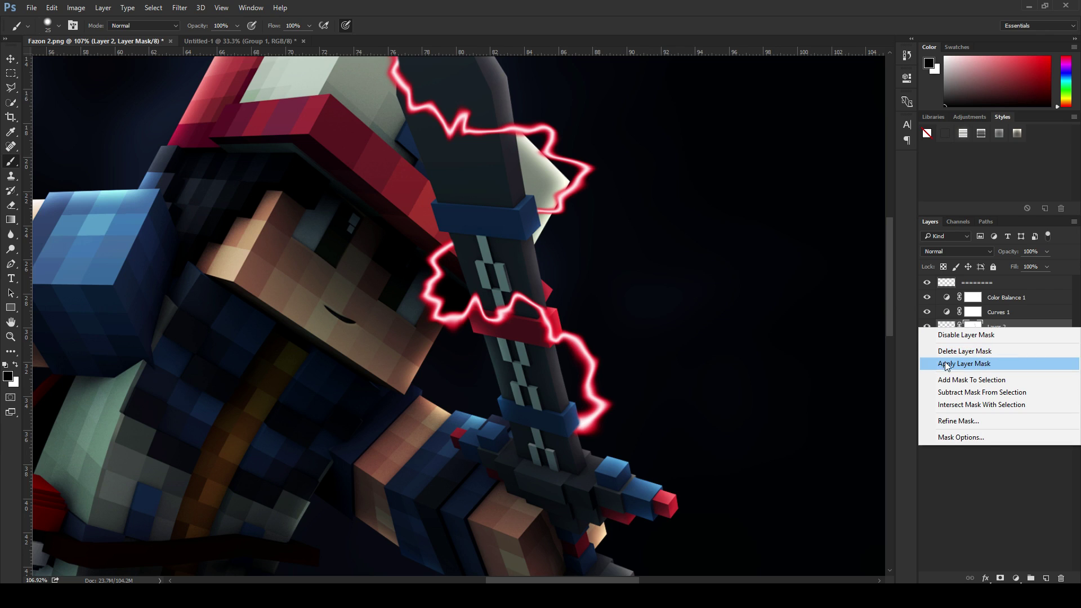
left_click(965, 369)
left_click(927, 328)
left_click(928, 328)
left_click_drag(764, 314, 590, 232)
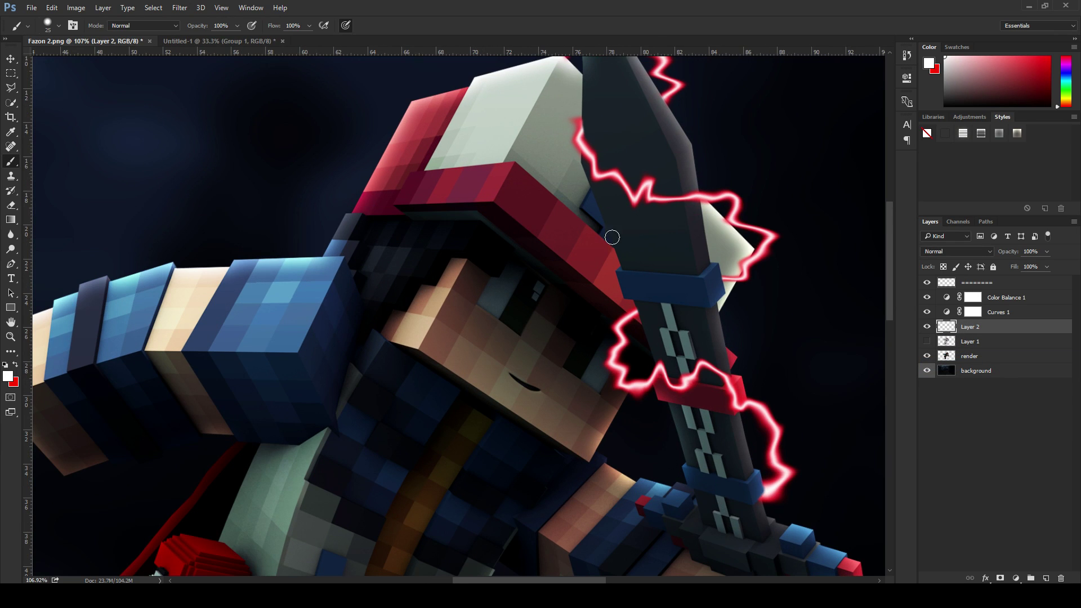
left_click(946, 329, "ctrl")
scroll(772, 275, "down", 3)
scroll(741, 158, "up", 2)
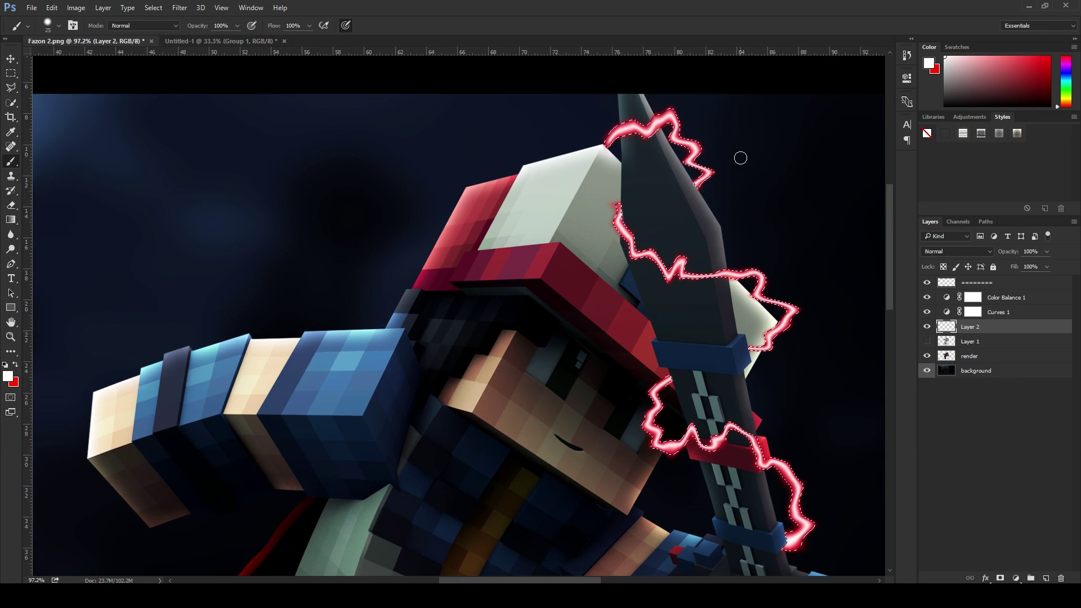
scroll(729, 186, "down", 1)
key("ctrl+d")
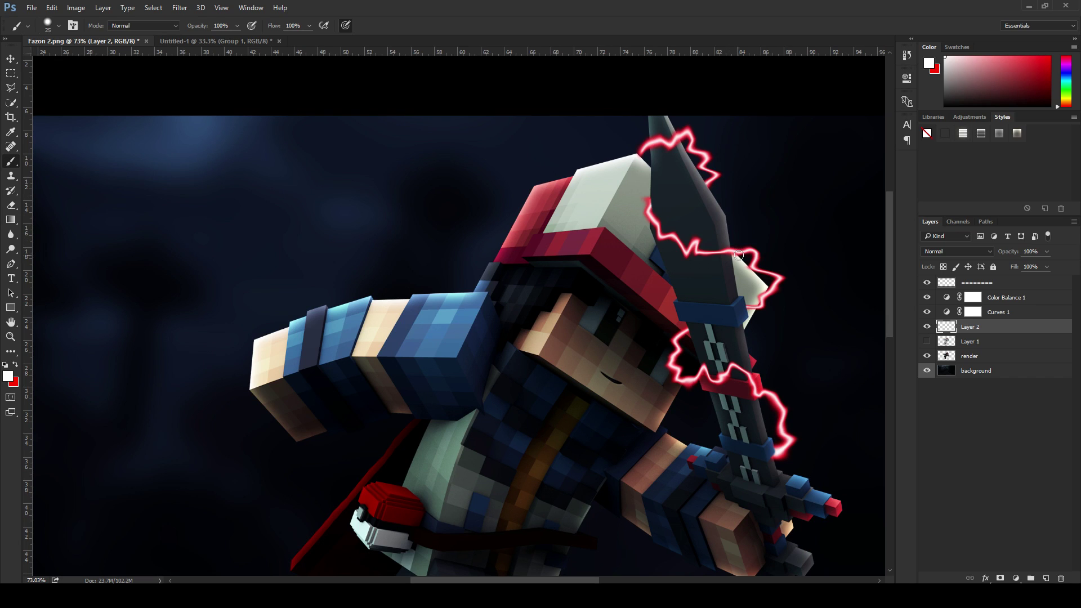
Step: Duplicate the lightning layer and apply a Gaussian Blur with a 10.0 pixel radius to the copy
key("ctrl+j")
scroll(760, 249, "up", 1)
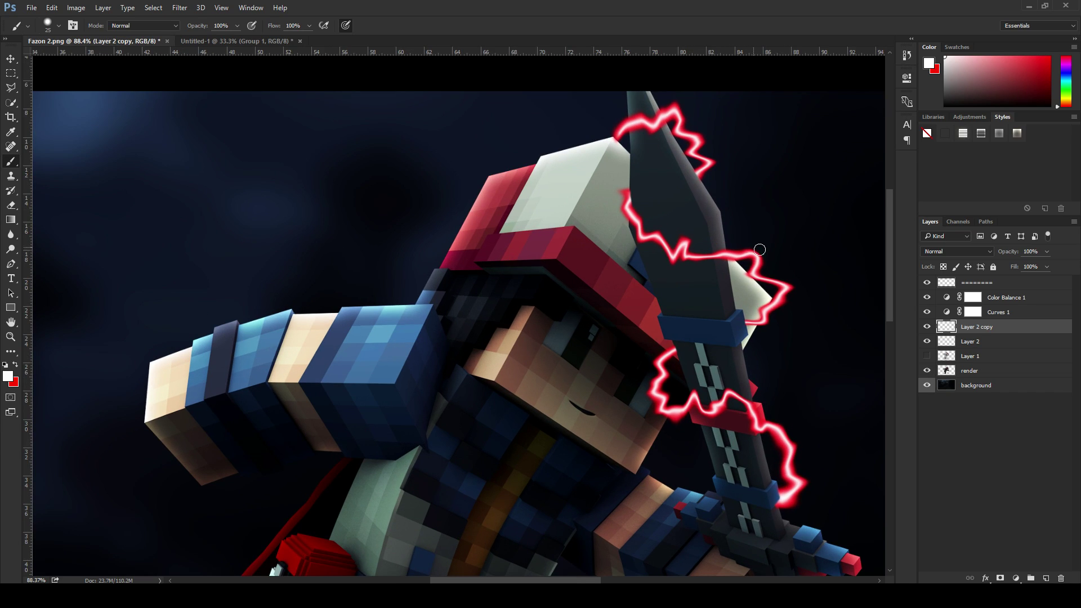
left_click(181, 7)
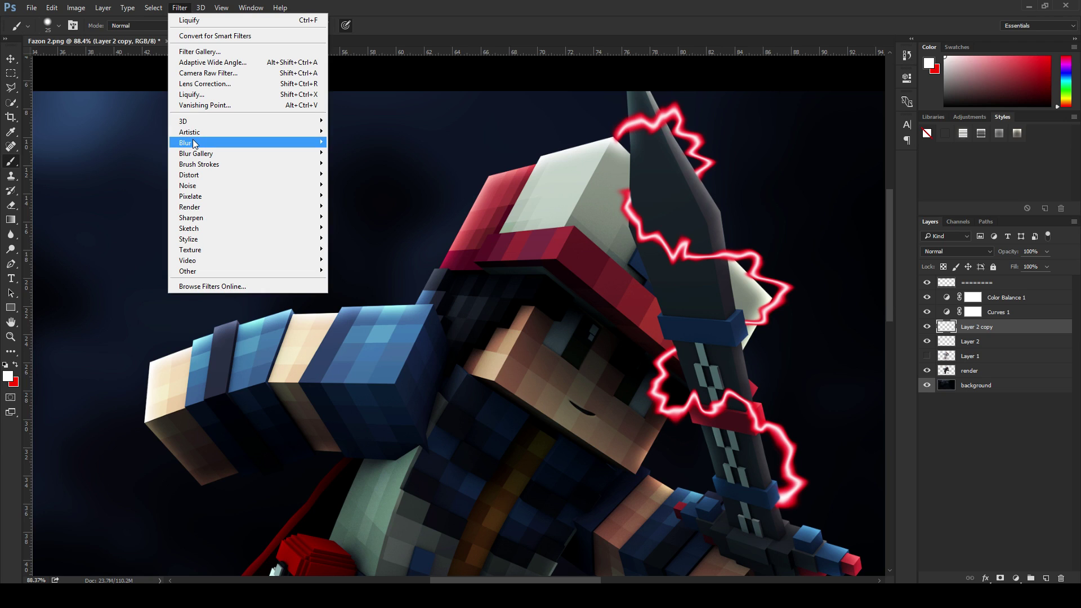
mouse_move(186, 143)
left_click(145, 185)
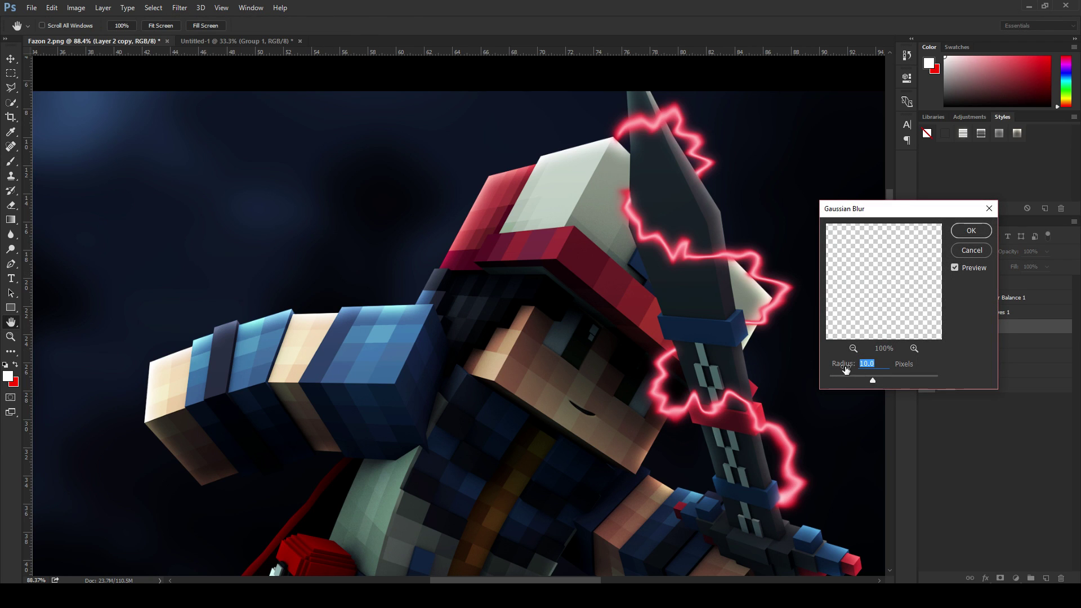
left_click(972, 233)
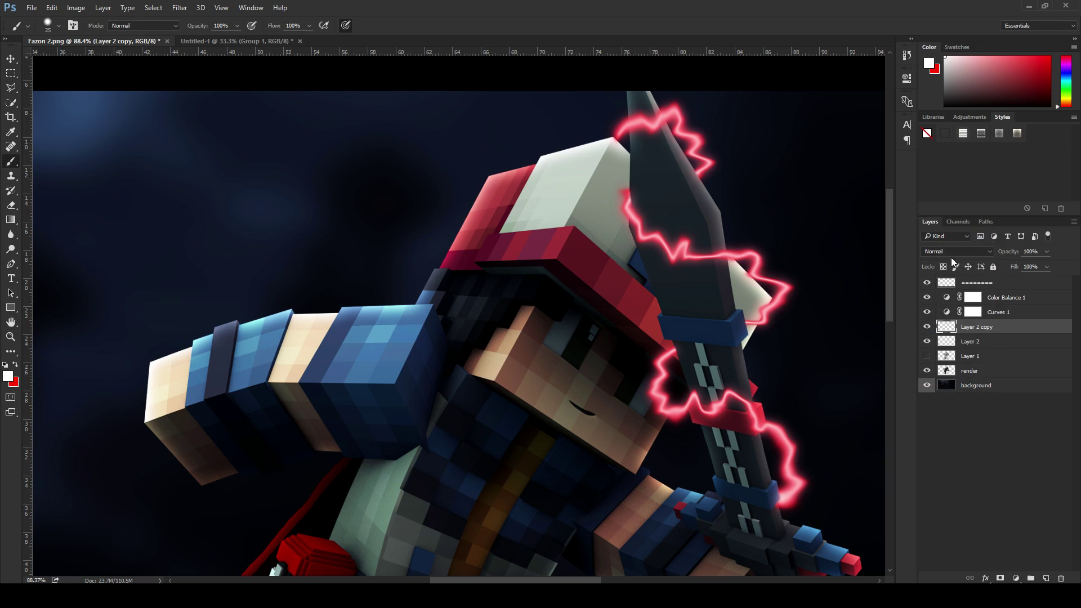
Step: Set the blend mode of both Layer 2 and its blurred copy to Color Dodge
left_click(952, 344)
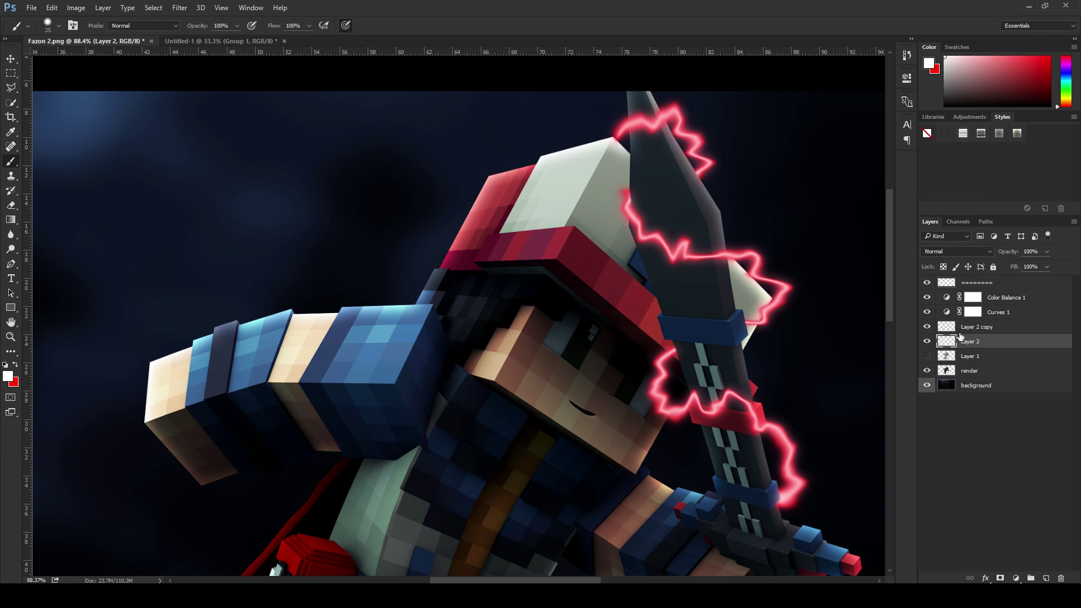
left_click(941, 255)
left_click(932, 338)
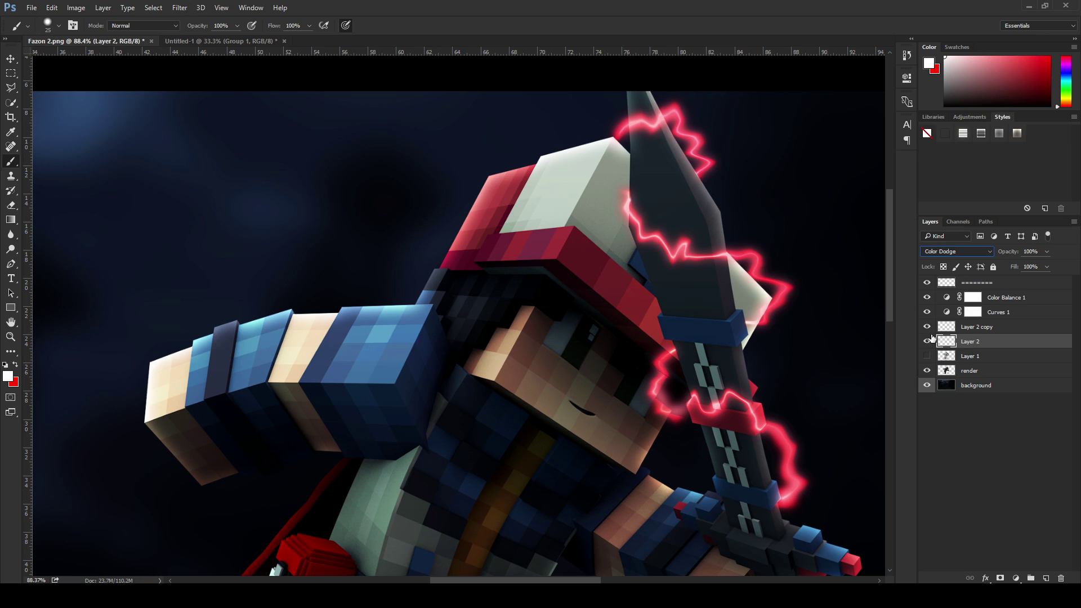
left_click(940, 327)
left_click(954, 251)
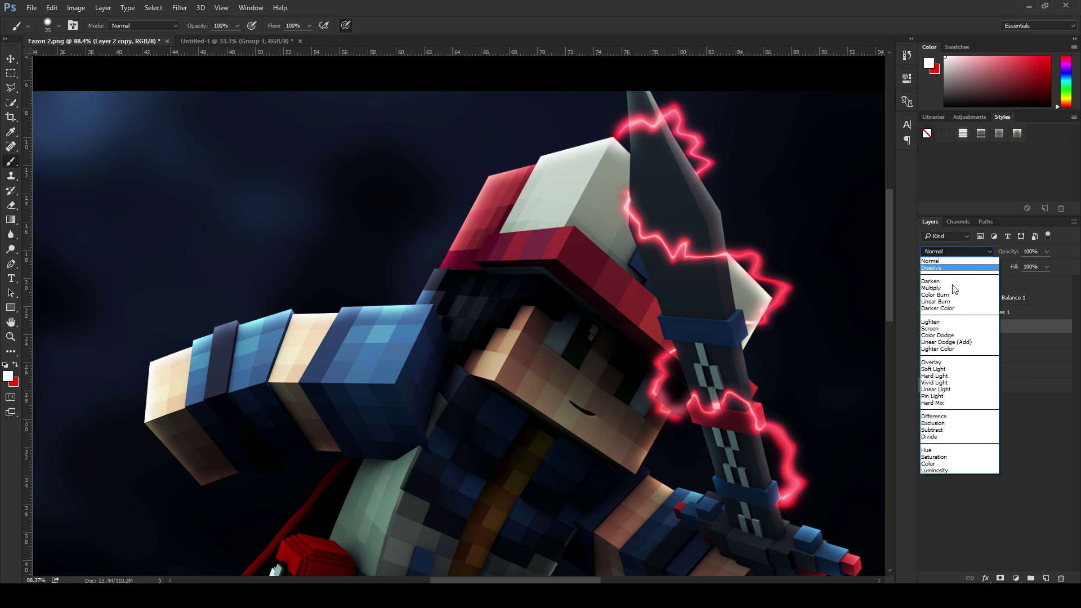
left_click(937, 335)
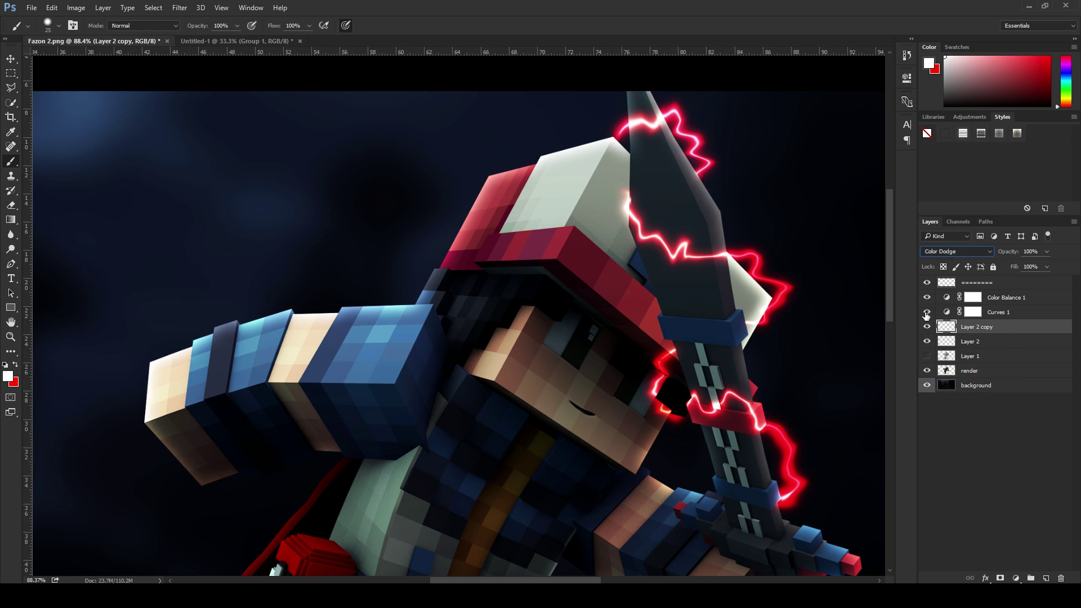
Step: Try out other blend modes, including Subtract and Overlay, on Layer 2 copy before returning it to Color Dodge
scroll(944, 252, "down", 6)
scroll(946, 252, "down", 5)
left_click(946, 252)
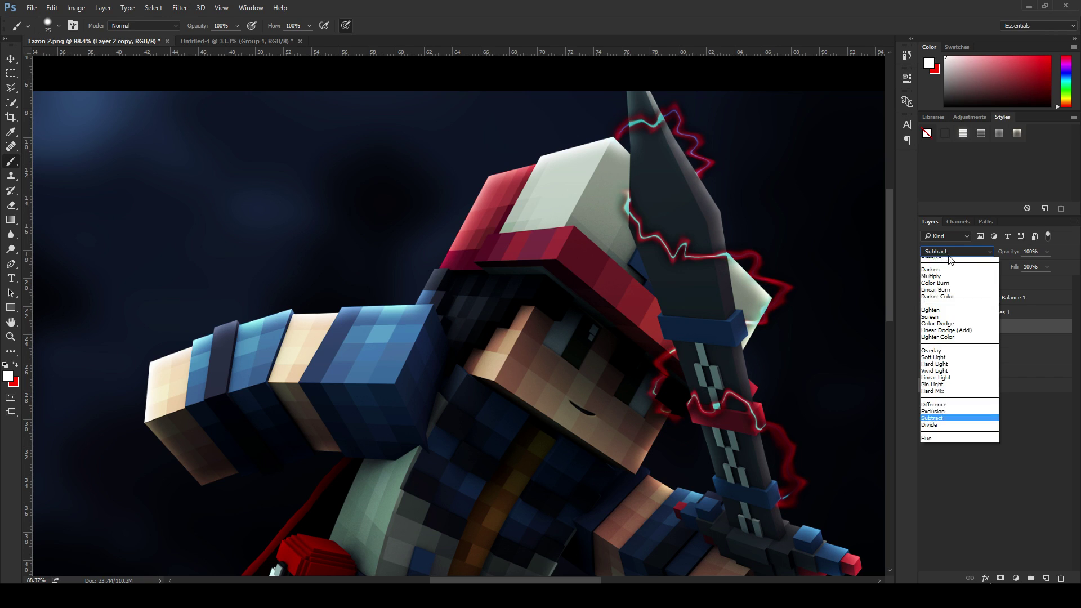
left_click(942, 350)
scroll(942, 248, "up", 3)
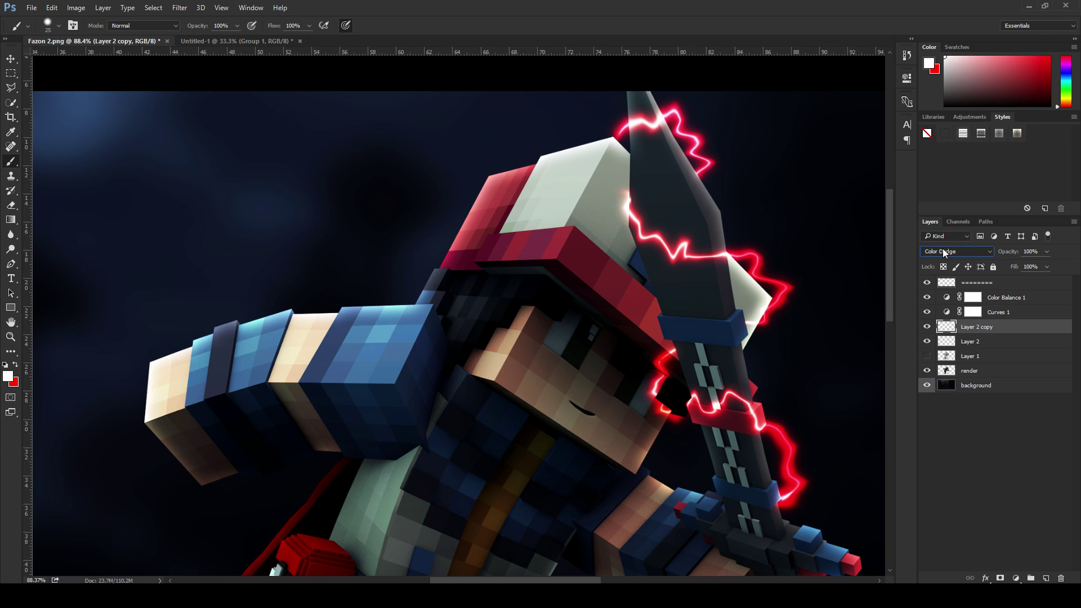
Step: Delete the blurred lightning copy, Layer 2 copy, leaving Layer 2 in place
left_click(937, 341)
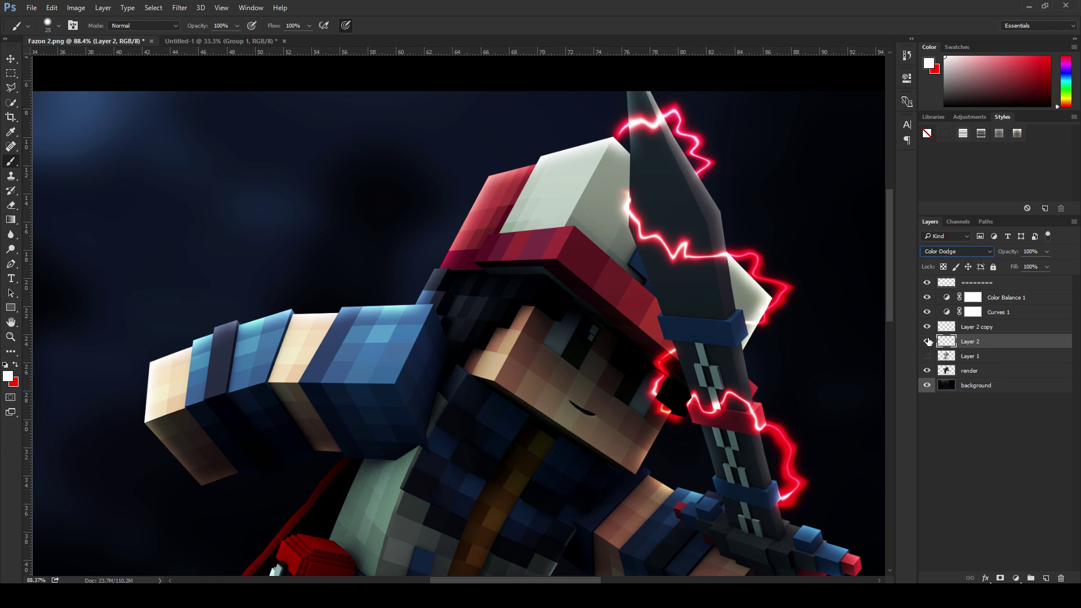
left_click(958, 328)
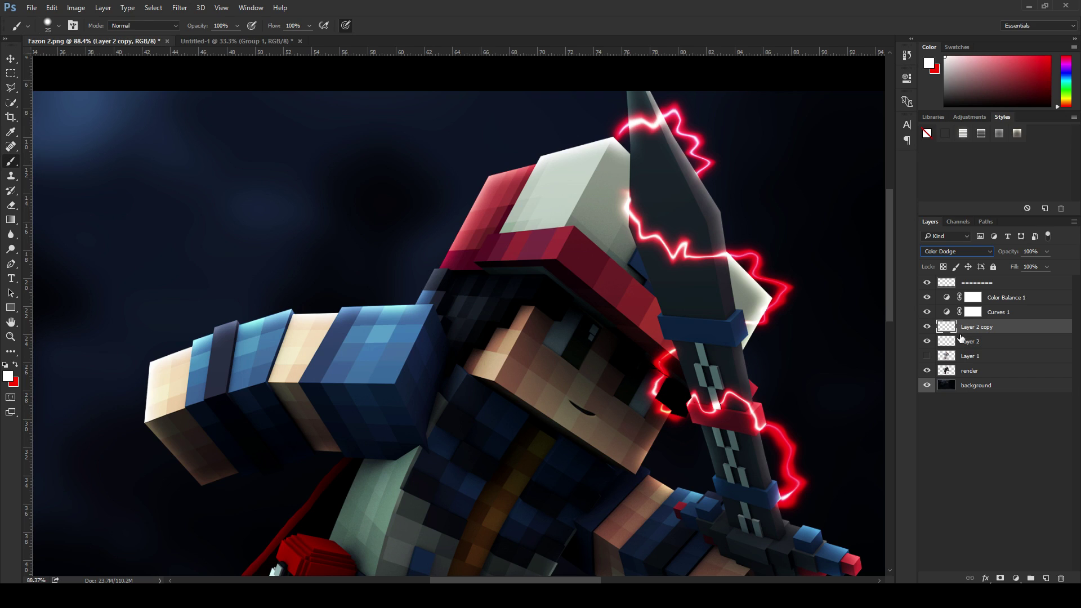
key("Delete")
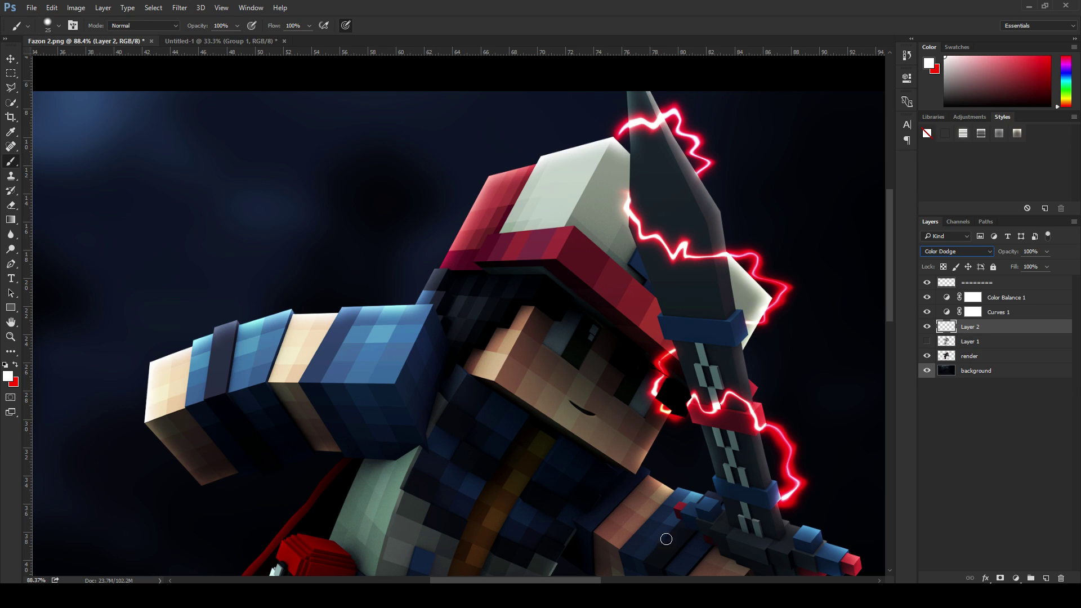
Step: Examine the glow of the remaining lightning layer along the whole sword, up close and zoomed out
left_click_drag(890, 304, 890, 324)
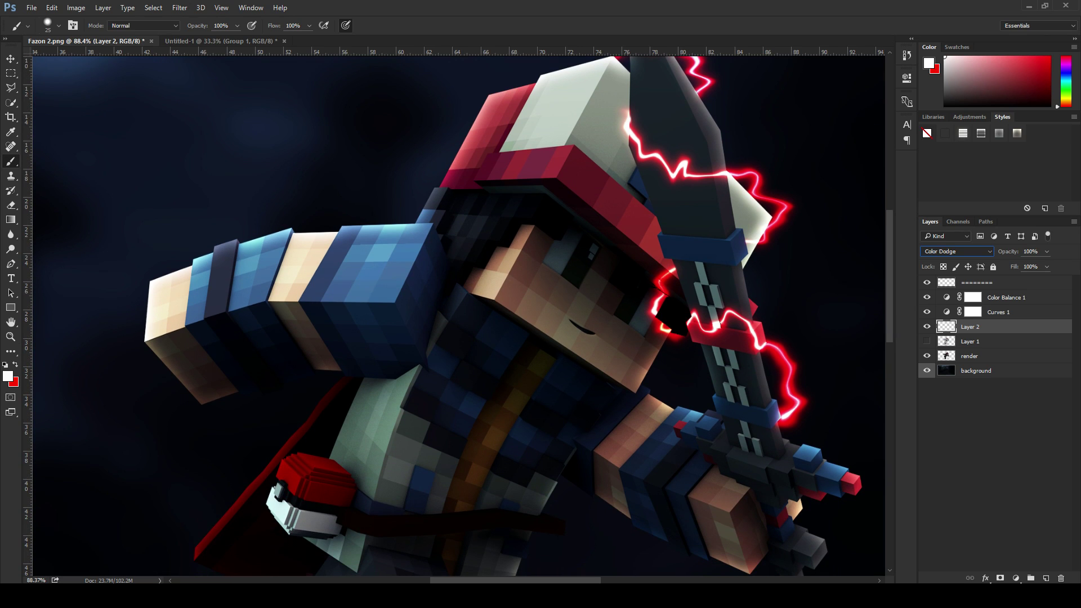
scroll(572, 303, "right", 5)
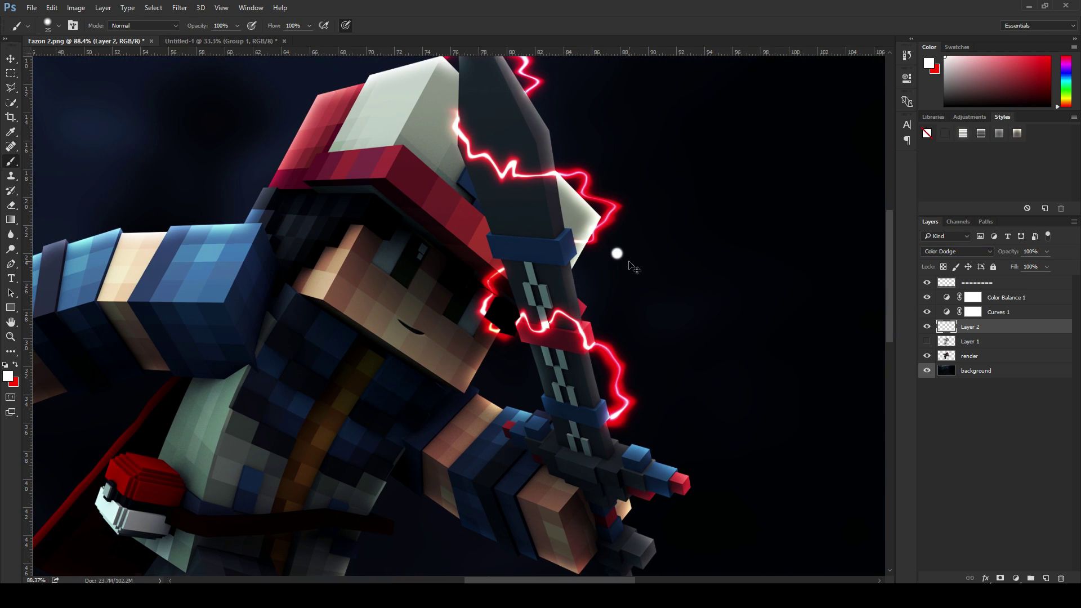
scroll(626, 249, "down", 5)
scroll(593, 183, "up", 2)
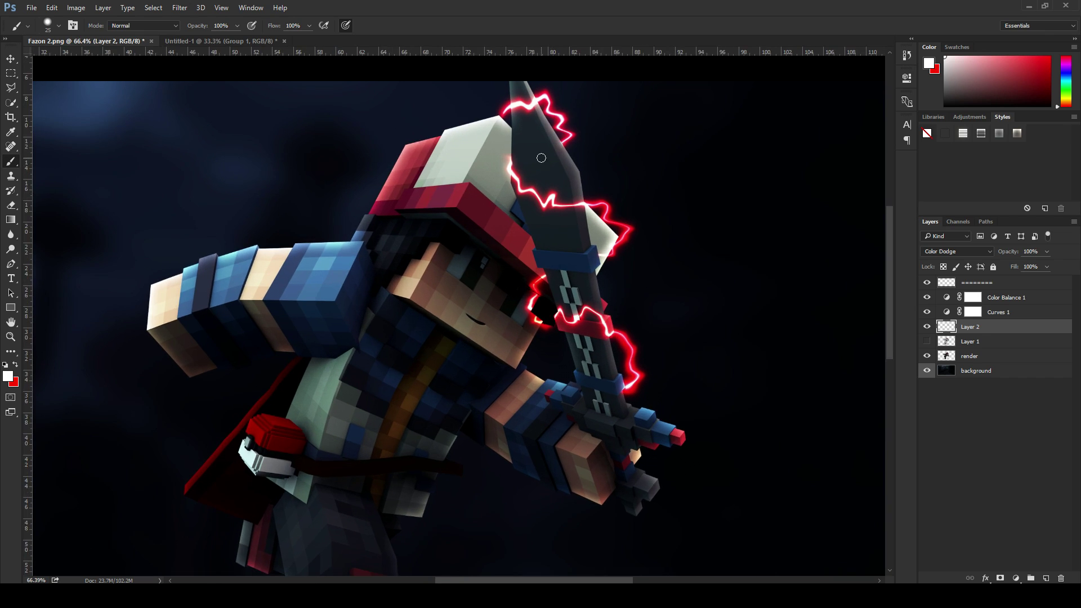
scroll(593, 183, "down", 2)
scroll(732, 254, "up", 2)
scroll(571, 254, "up", 2)
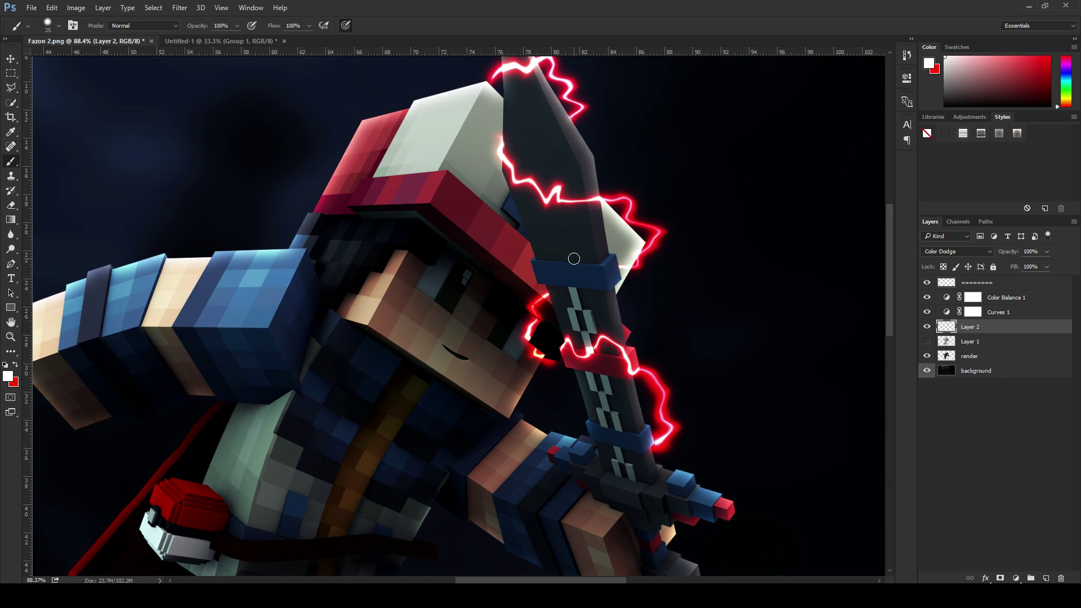
scroll(605, 360, "up", 1)
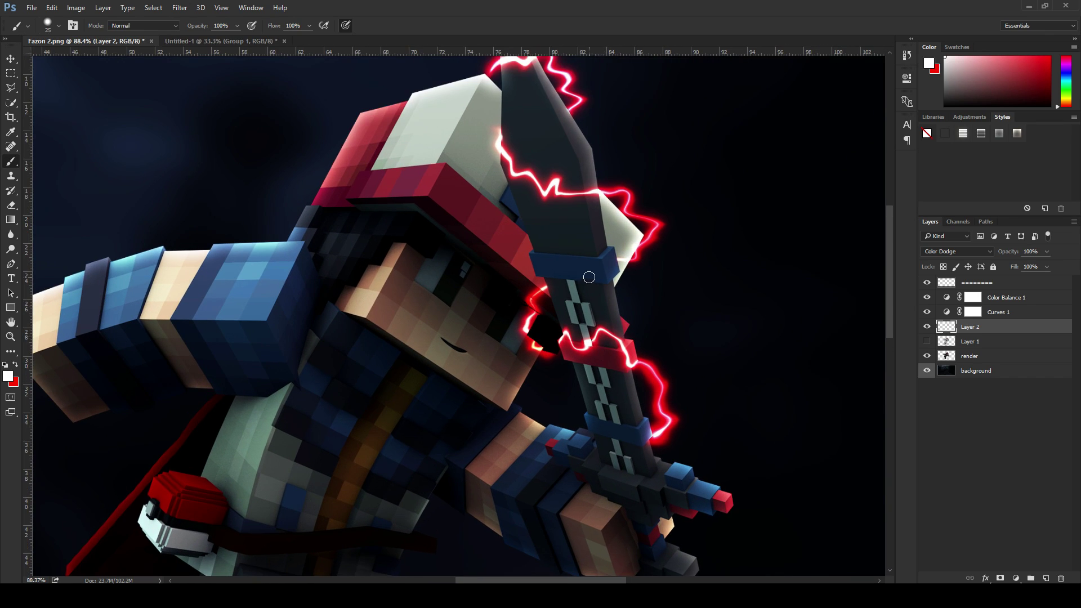
scroll(590, 266, "up", 1)
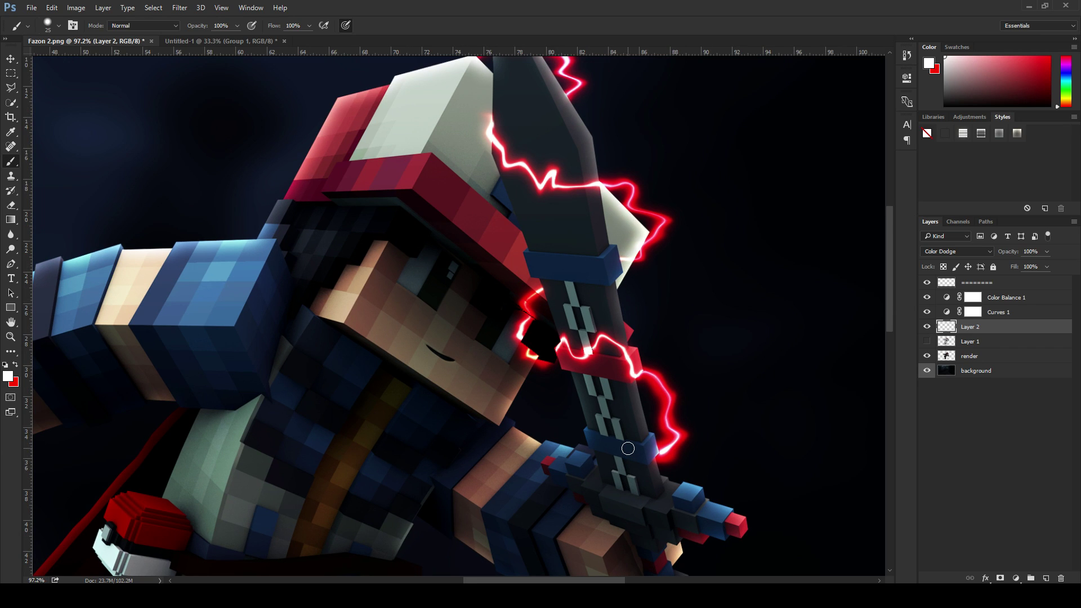
scroll(627, 448, "down", 3)
scroll(627, 450, "up", 2)
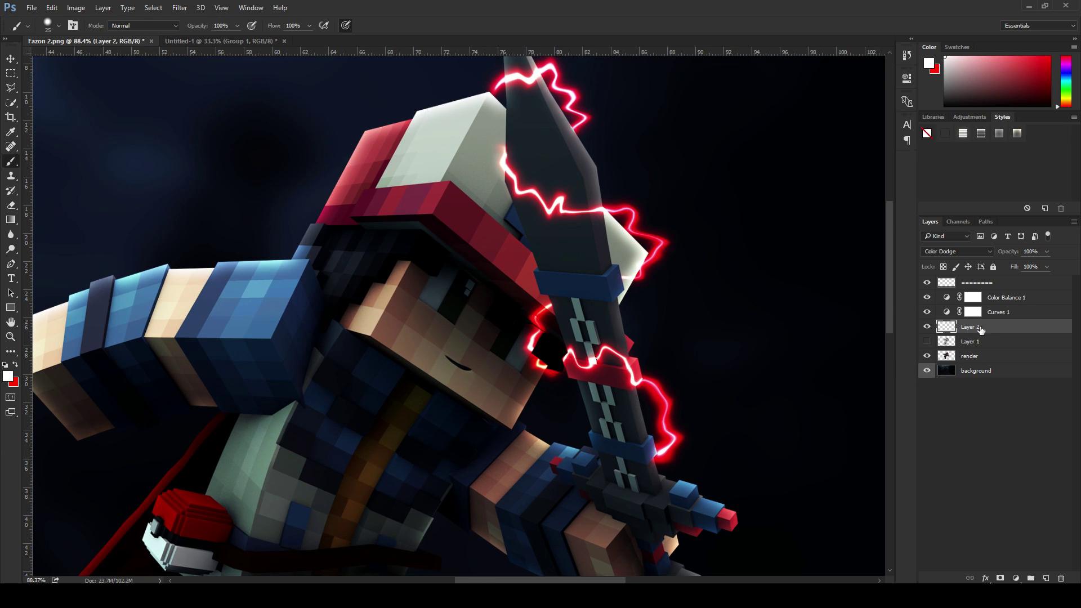
Step: Add a Gradient Overlay effect to Layer 2 with blend mode Normal and 100% opacity
key("space")
left_click_drag(1080, 180, 701, 134)
left_click(590, 298)
left_click_drag(681, 130, 611, 132)
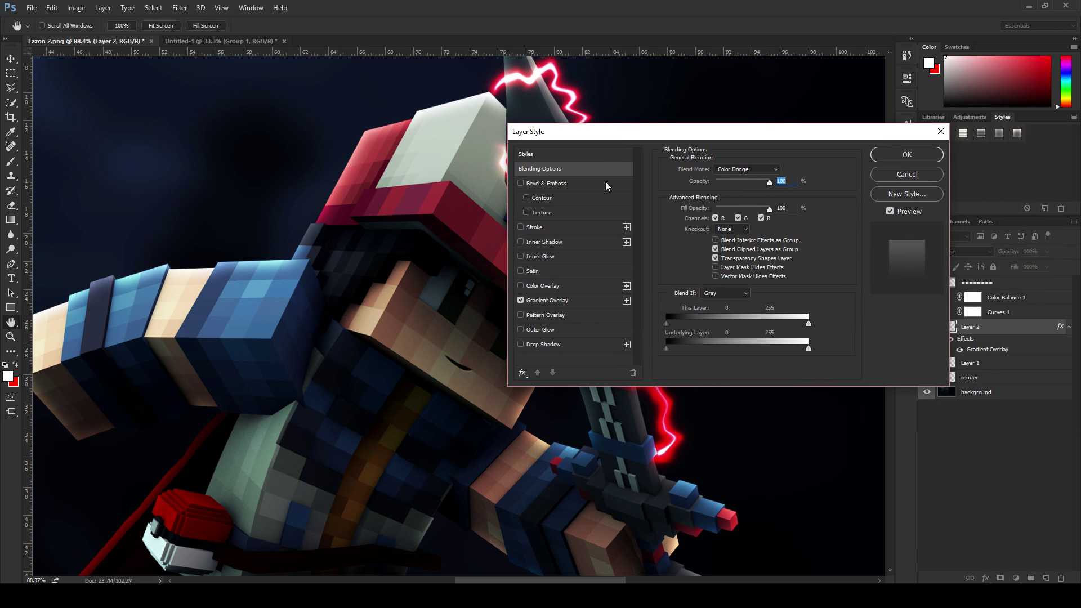
left_click(549, 302)
left_click_drag(733, 180, 767, 182)
left_click(736, 168)
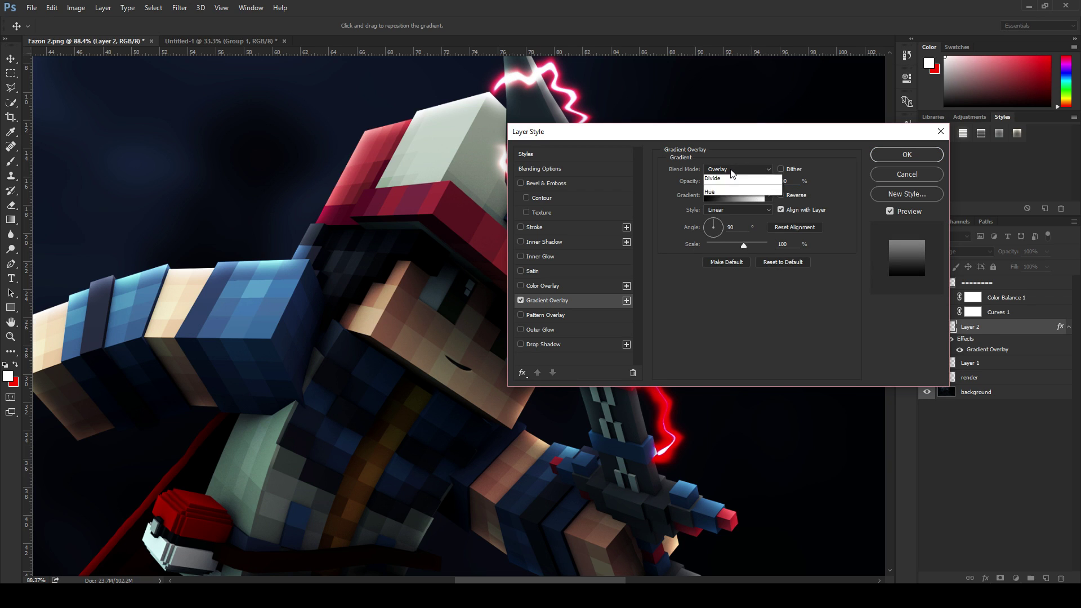
left_click(720, 176)
left_click_drag(716, 135, 243, 157)
Step: Set the gradient's black starting stop to the dark blue #09192d sampled from the sword's lower blue band
left_click(262, 214)
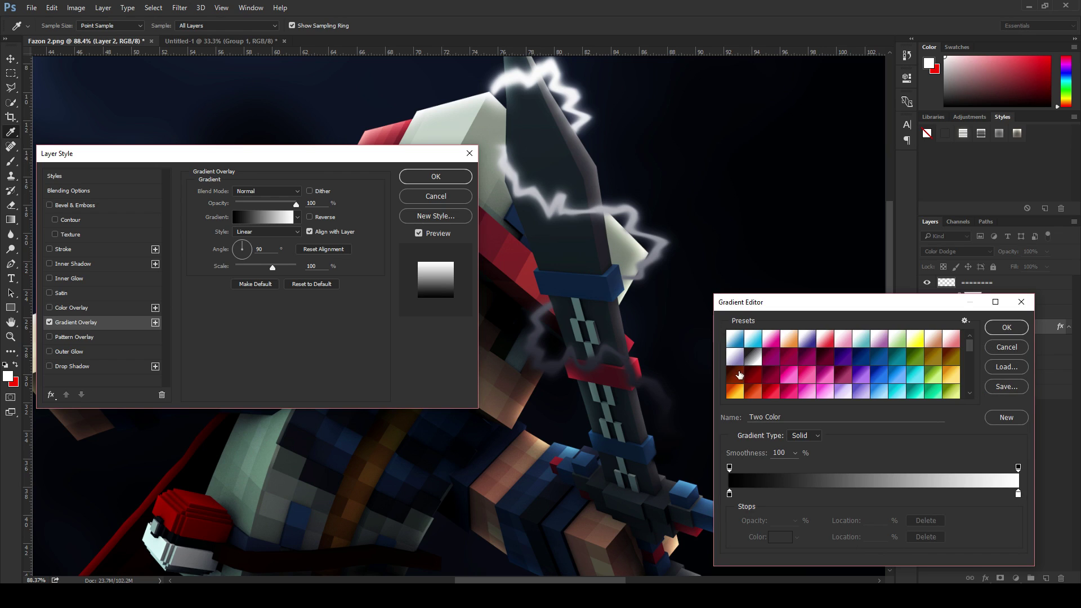
left_click(729, 494)
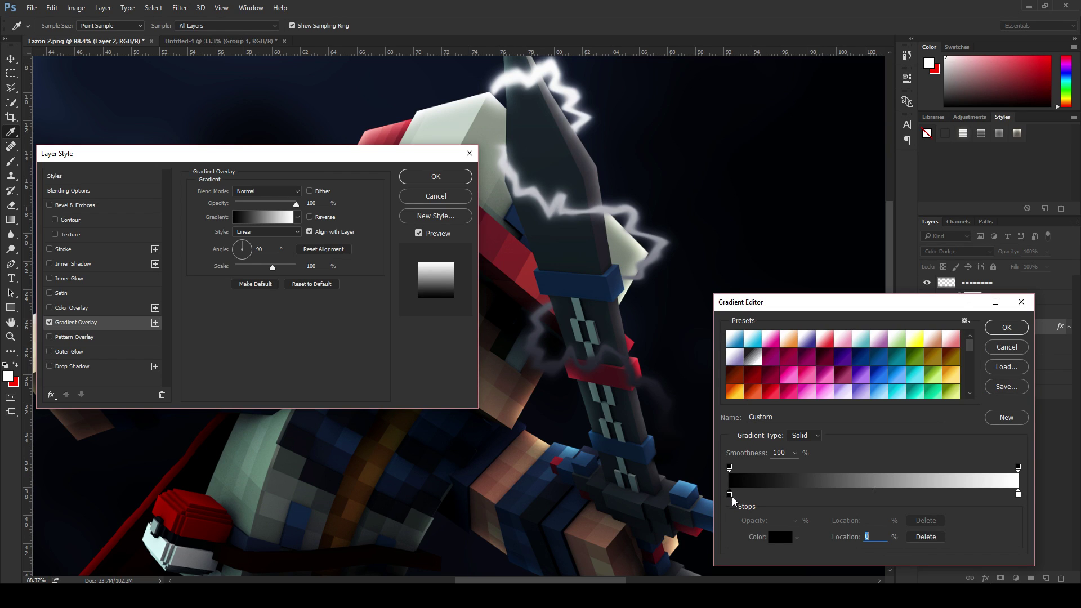
left_click(770, 537)
left_click(649, 357)
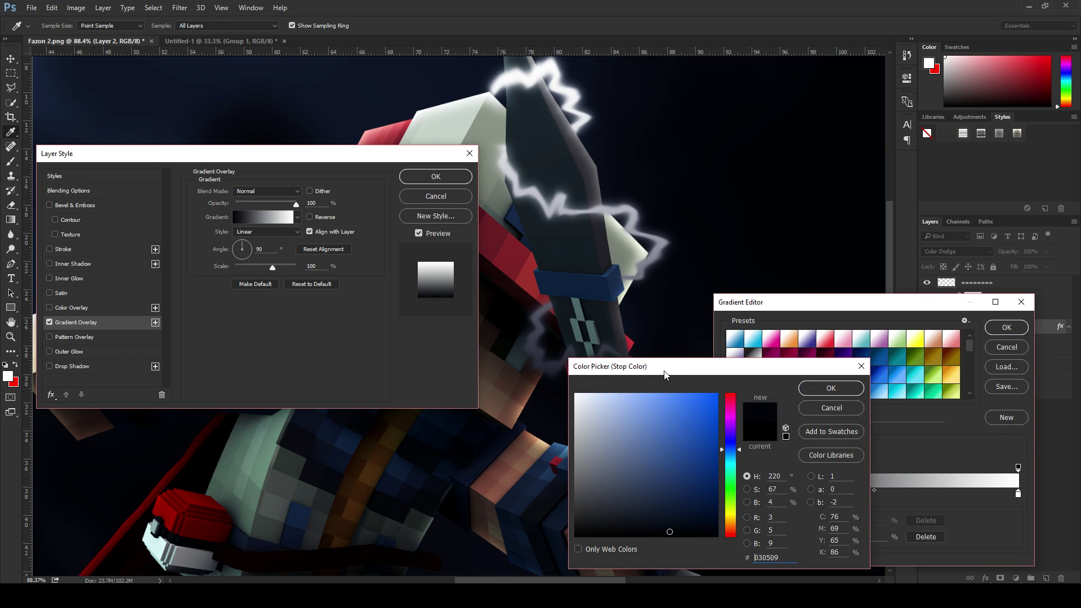
left_click(614, 378)
left_click_drag(742, 473, 853, 349)
left_click(630, 454)
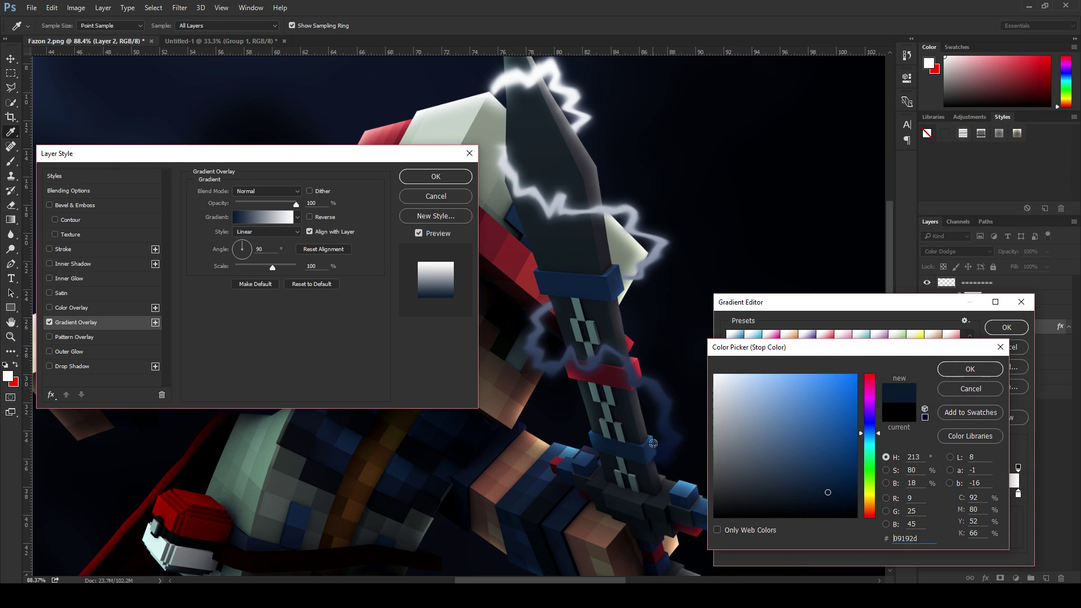
left_click(963, 368)
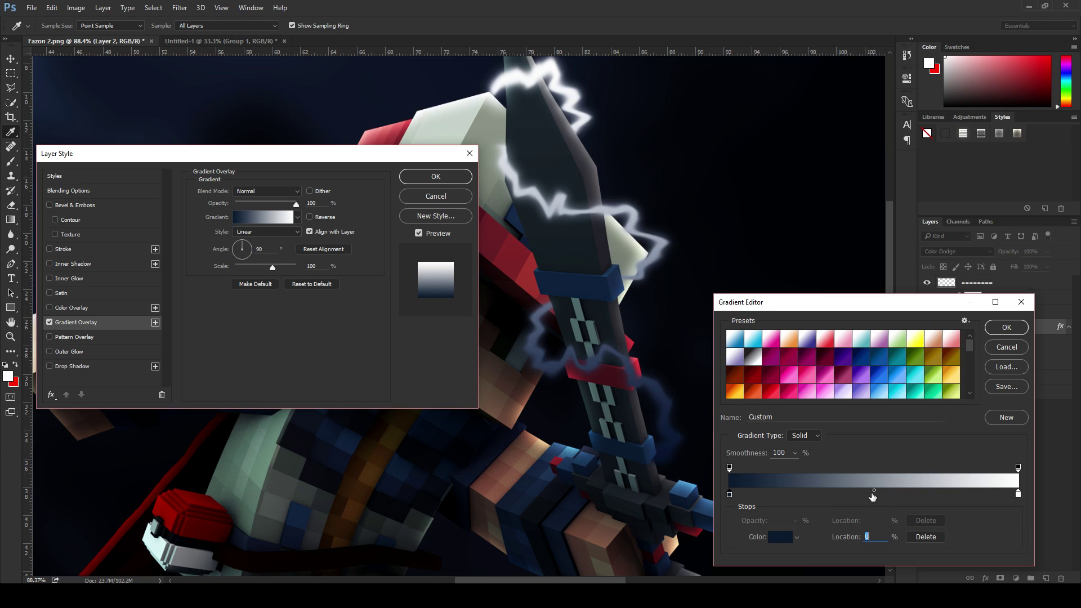
Step: Add a gradient stop in a dark red sampled from the sword's red band and place it at 27%
double_click(873, 495)
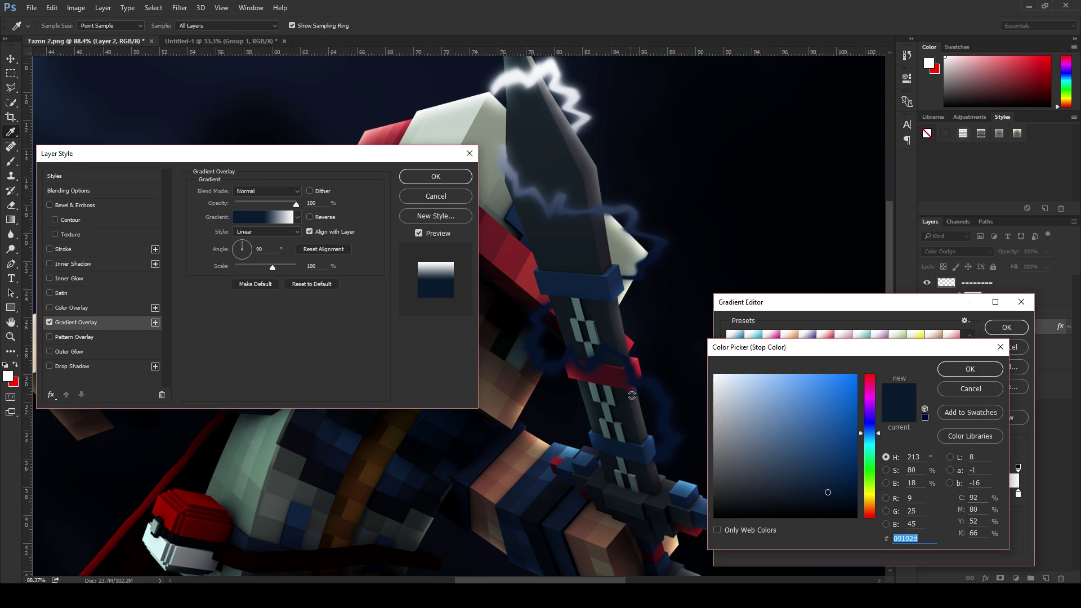
left_click(614, 381)
left_click(970, 369)
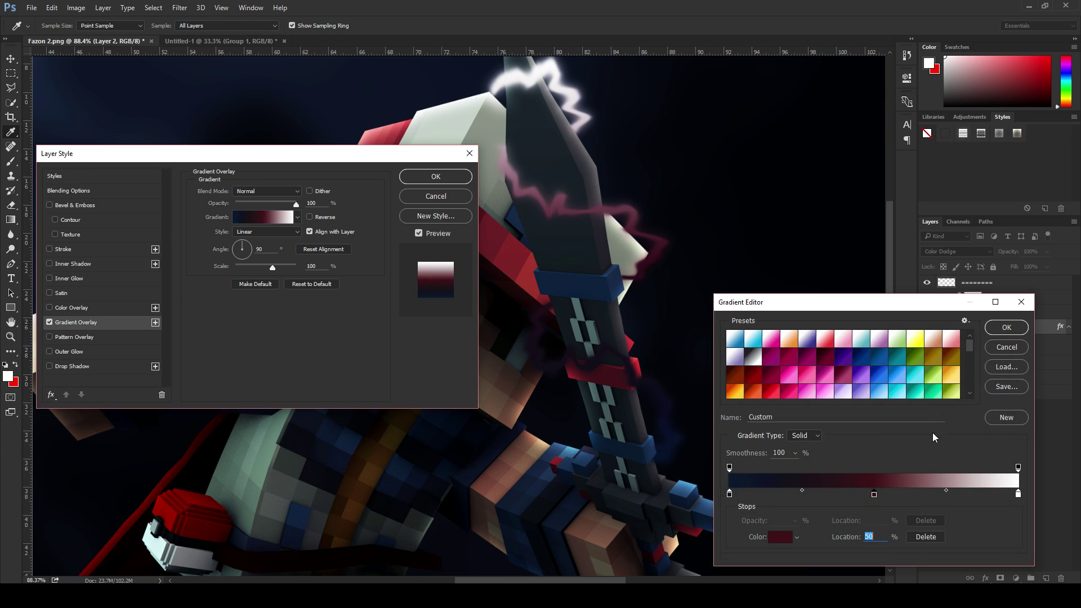
left_click_drag(874, 495, 808, 497)
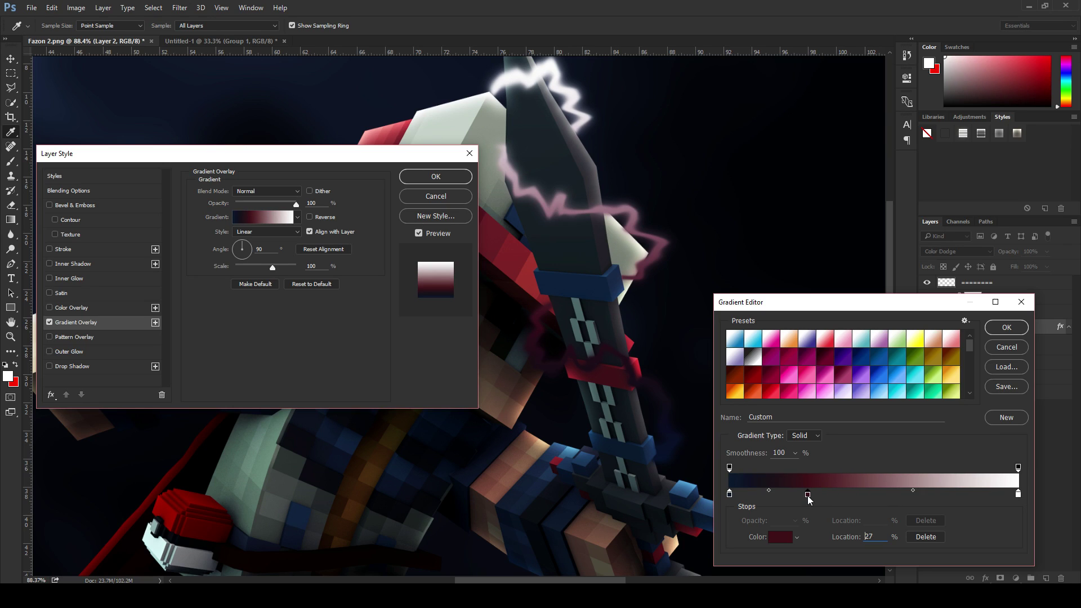
Step: Add another gradient stop in the sampled dark red #401218 and place it just after the first red stop
left_click(1018, 495)
left_click(935, 497)
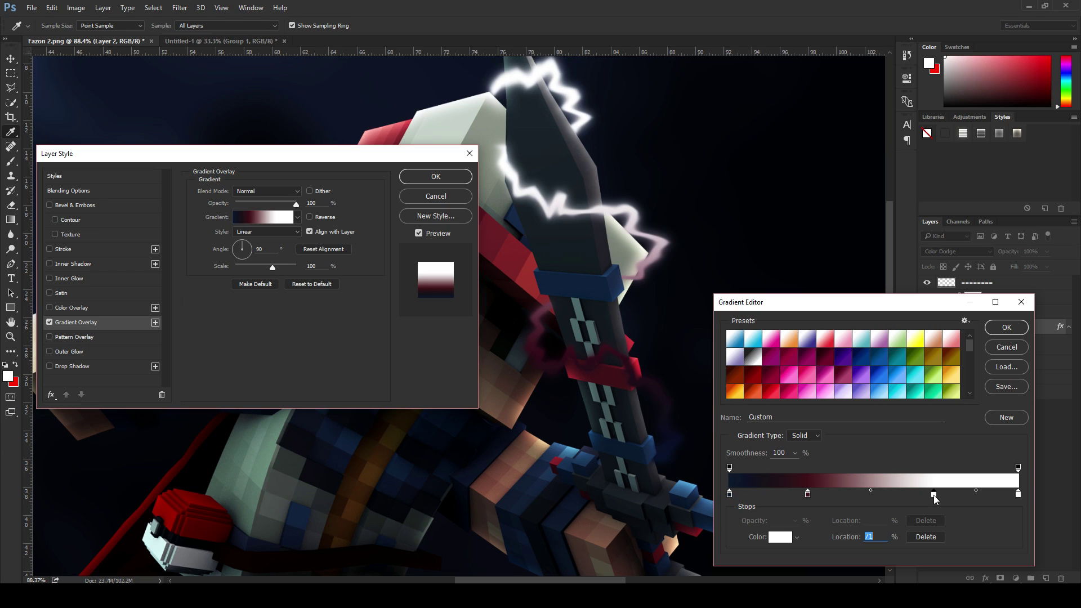
double_click(935, 498)
left_click(599, 364)
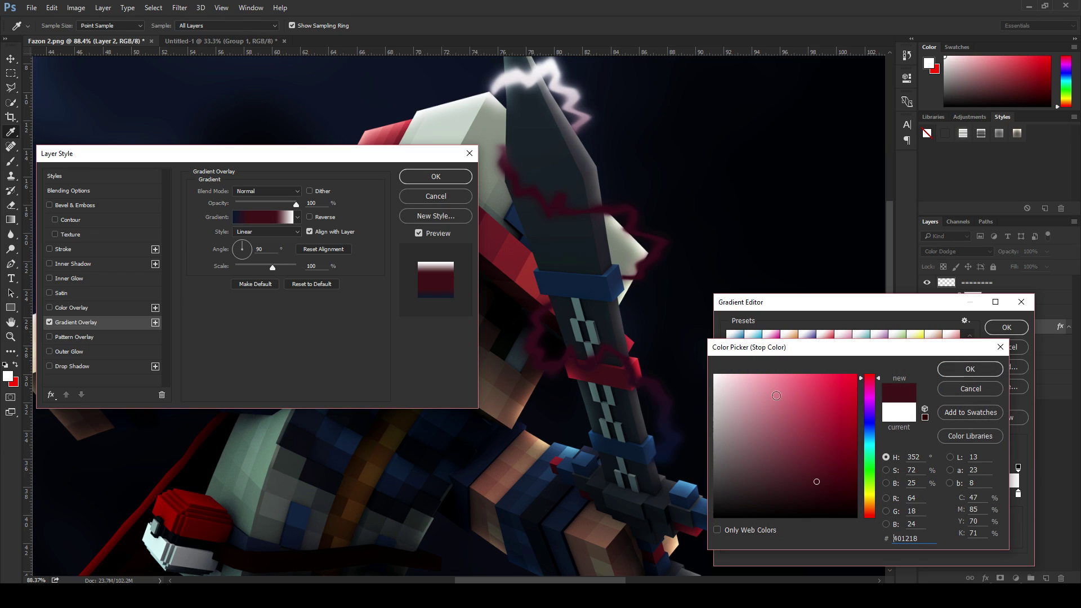
left_click(969, 369)
left_click_drag(935, 498, 834, 497)
Step: Set the gradient's white end stop to the dark blue #0c213c sampled from the sword's upper band and accept the gradient
left_click(1015, 494)
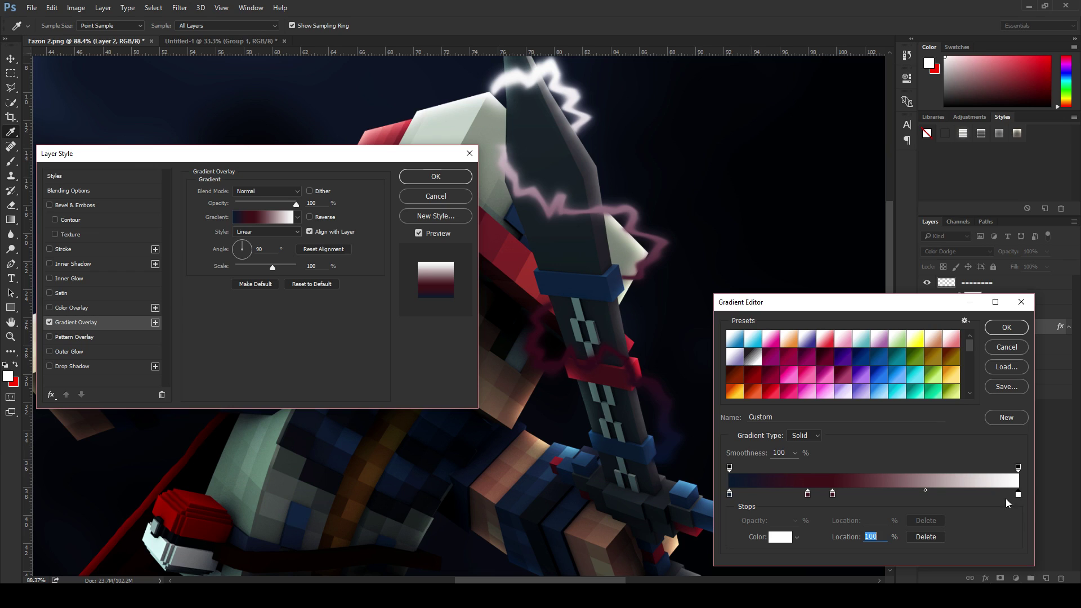
left_click(790, 533)
left_click(593, 283)
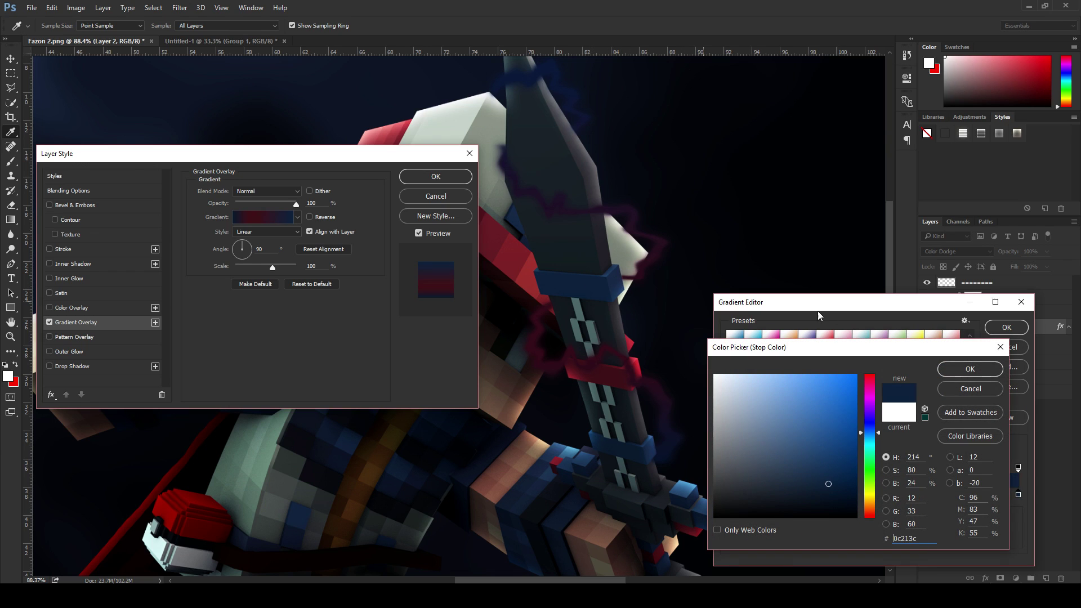
left_click(972, 369)
left_click(1006, 327)
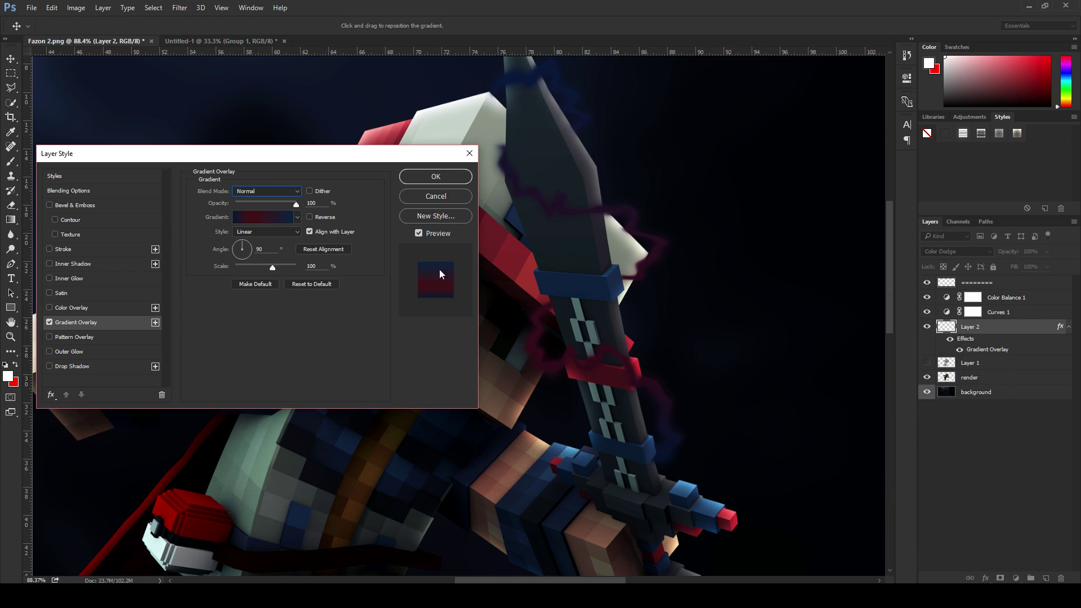
Step: Set the Gradient Overlay's blend mode to Hue and opacity to 85%, reverse the gradient, and apply the layer style
left_click(257, 191)
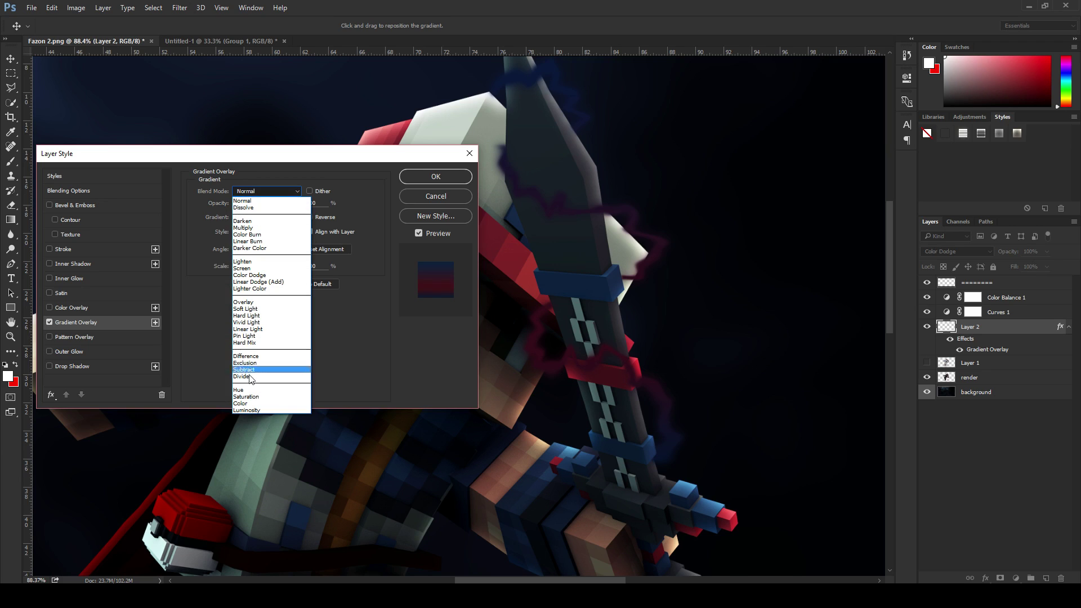
left_click(245, 403)
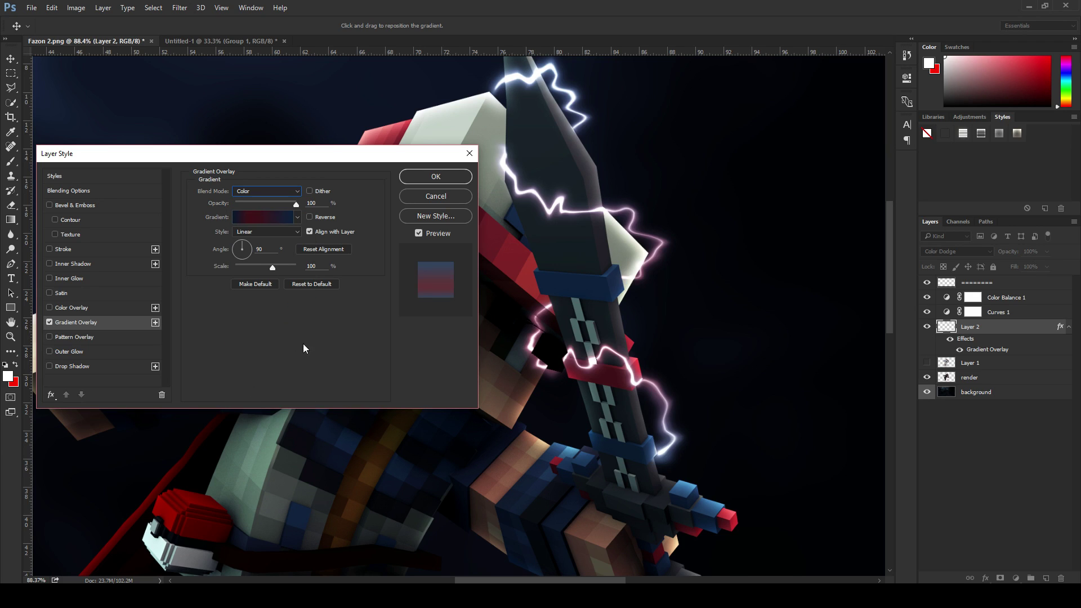
key("Up")
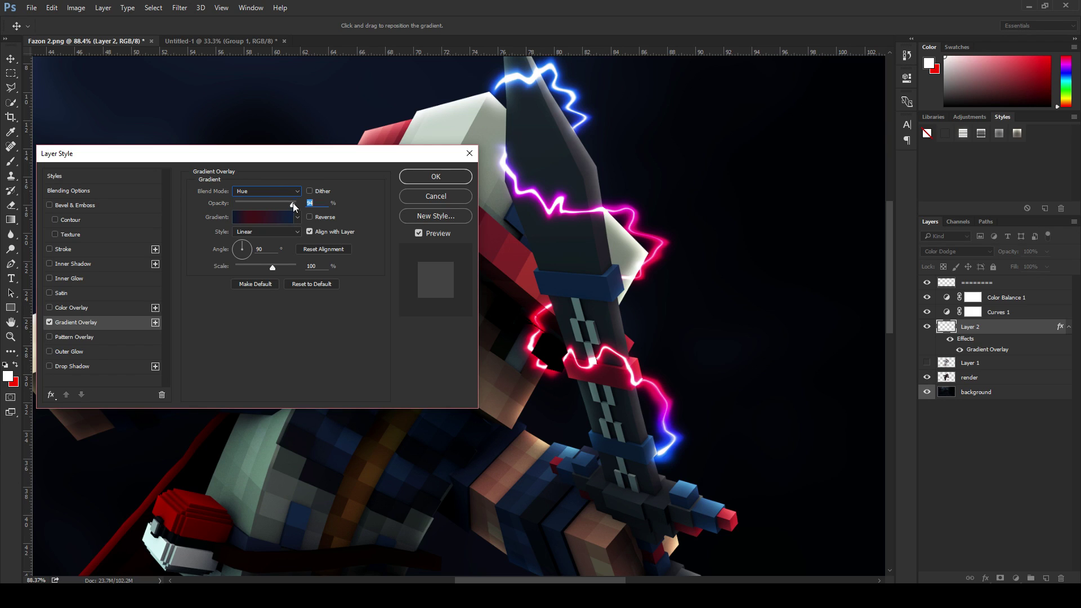
left_click_drag(274, 206, 288, 209)
left_click(310, 217)
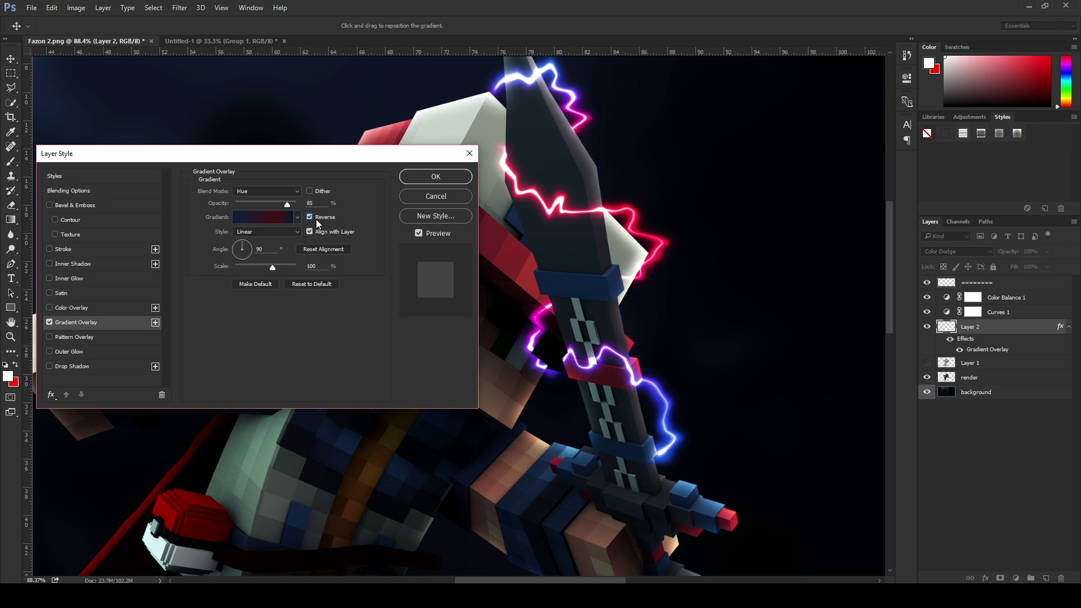
left_click(437, 178)
Step: Check the recolored lightning along the sword and rasterize the layer style of Layer 2
scroll(563, 208, "down", 5)
scroll(561, 169, "up", 5)
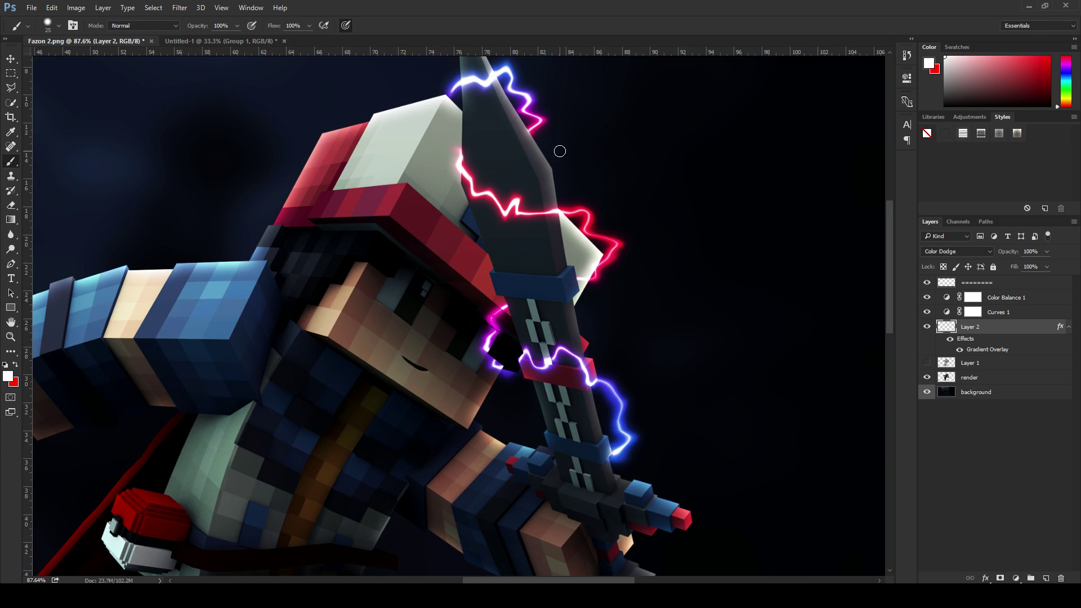
scroll(557, 169, "down", 5)
scroll(556, 179, "up", 3)
left_click(927, 327)
right_click(968, 329)
left_click(878, 234)
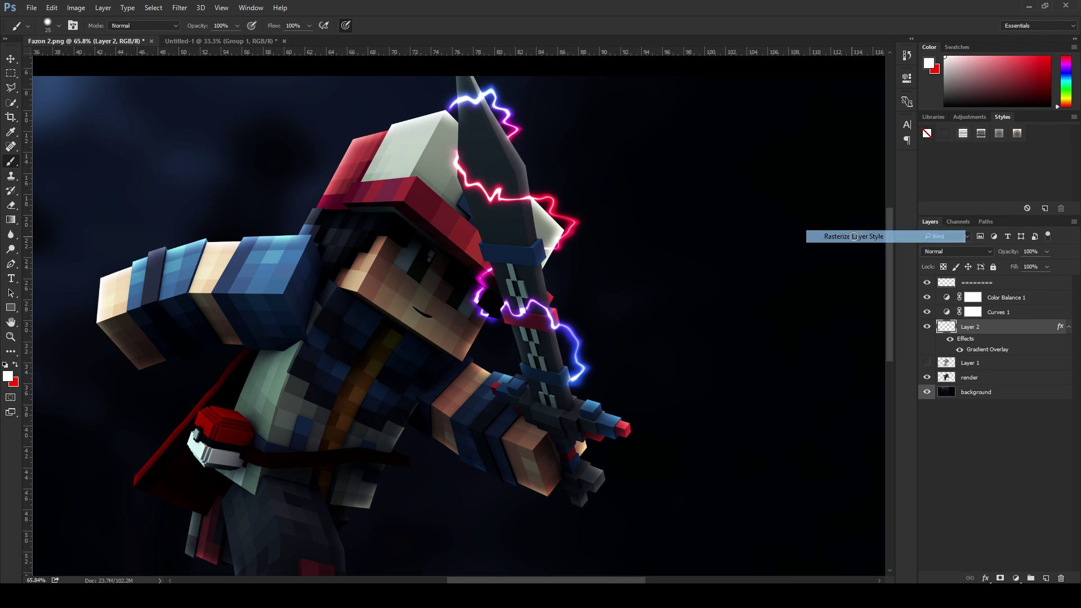
Step: Set the blend mode of the rasterized Layer 2 to Linear Dodge (Add)
left_click(956, 251)
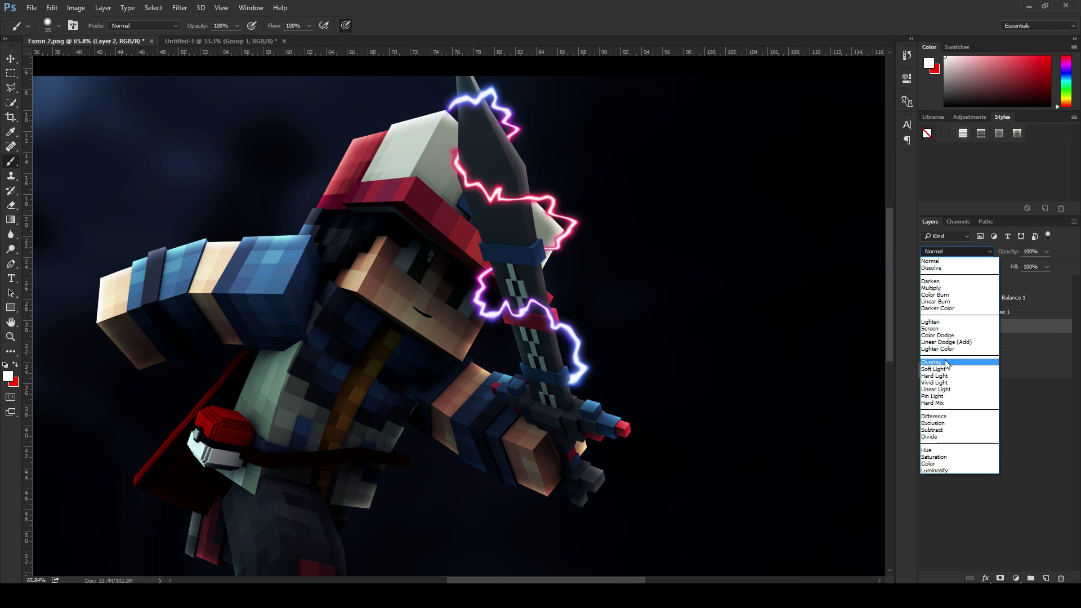
left_click(943, 338)
scroll(960, 256, "up", 3)
scroll(959, 256, "down", 4)
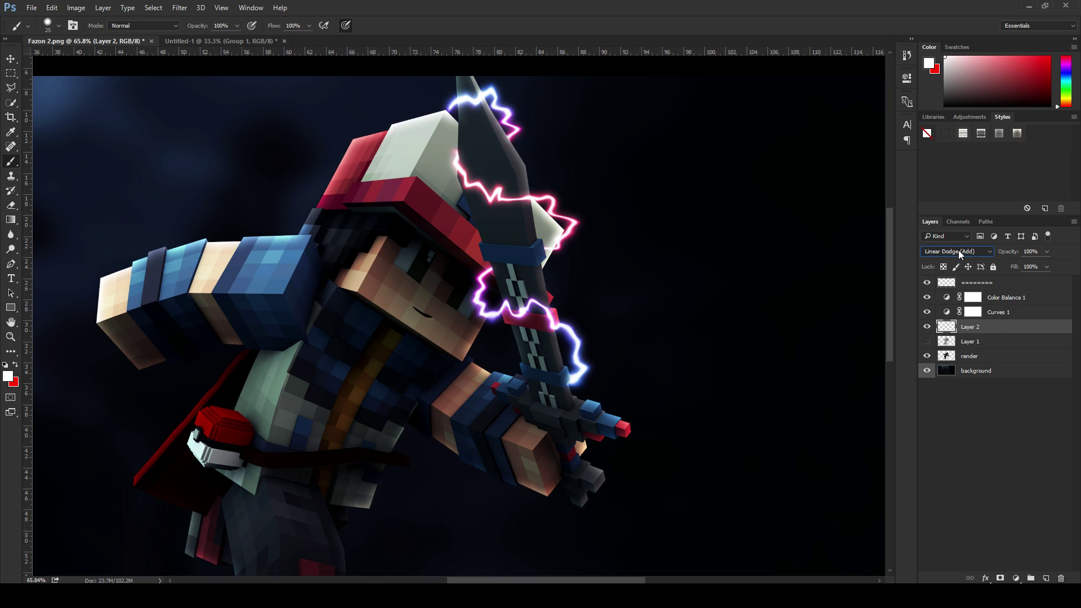
Step: Compare the image with and without the lightning on Layer 2, and duplicate that layer
left_click(927, 328)
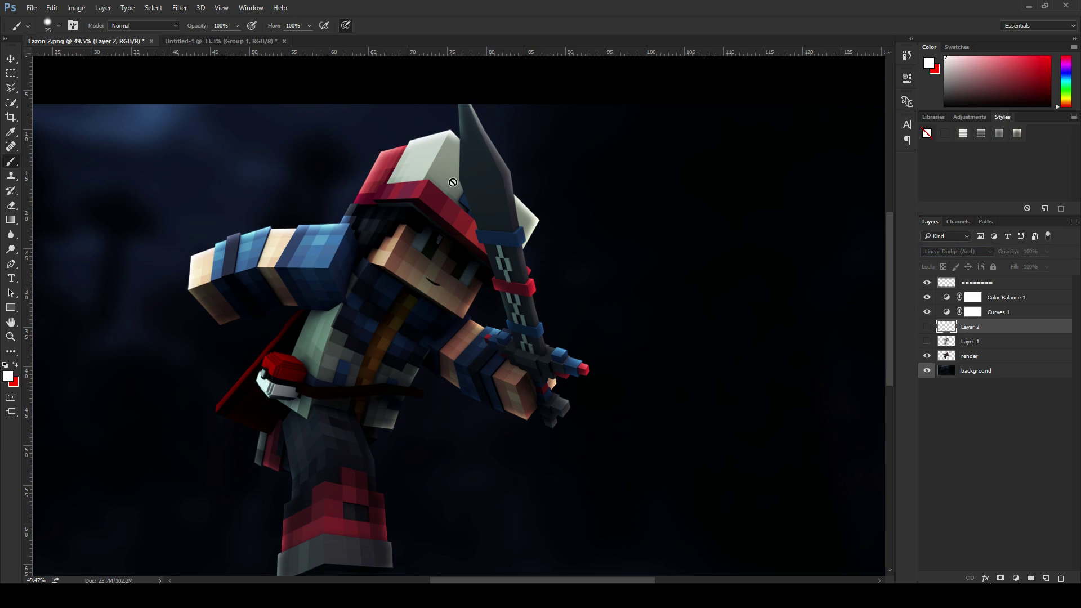
left_click(926, 328)
scroll(516, 224, "up", 1)
scroll(515, 224, "up", 5)
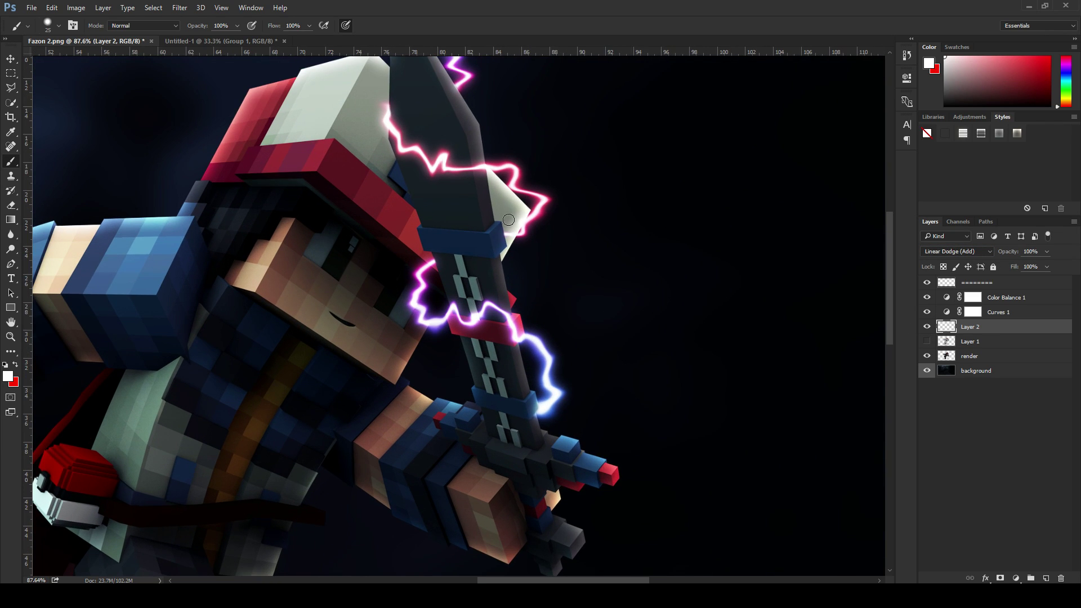
key("ctrl+j")
scroll(578, 222, "down", 5)
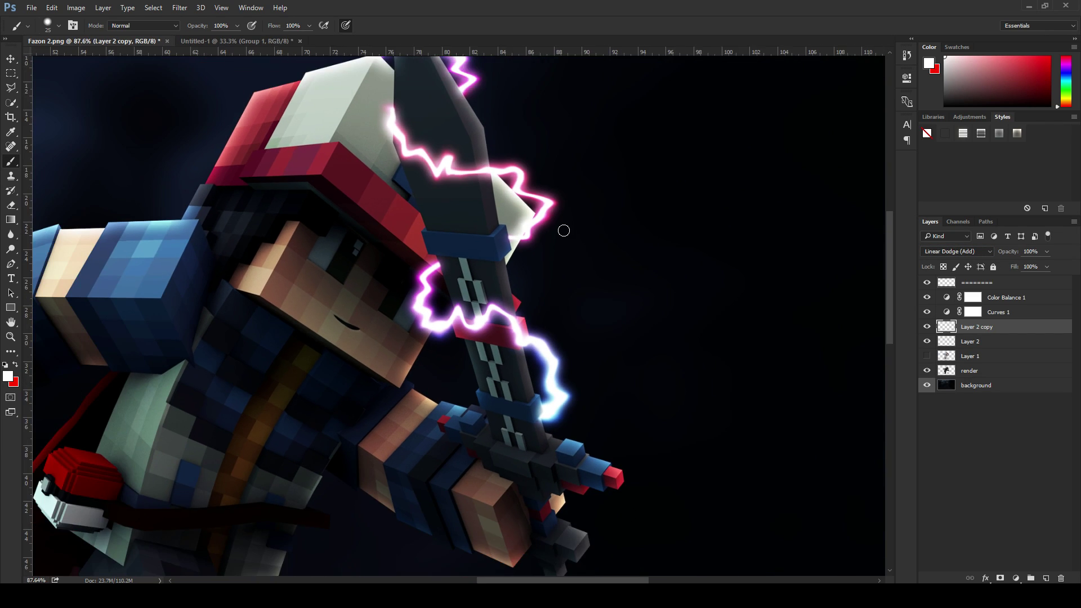
Step: Apply a Gaussian Blur with a radius of 80 pixels to the lightning copy to create a wide glow
left_click(181, 8)
mouse_move(191, 143)
left_click(137, 185)
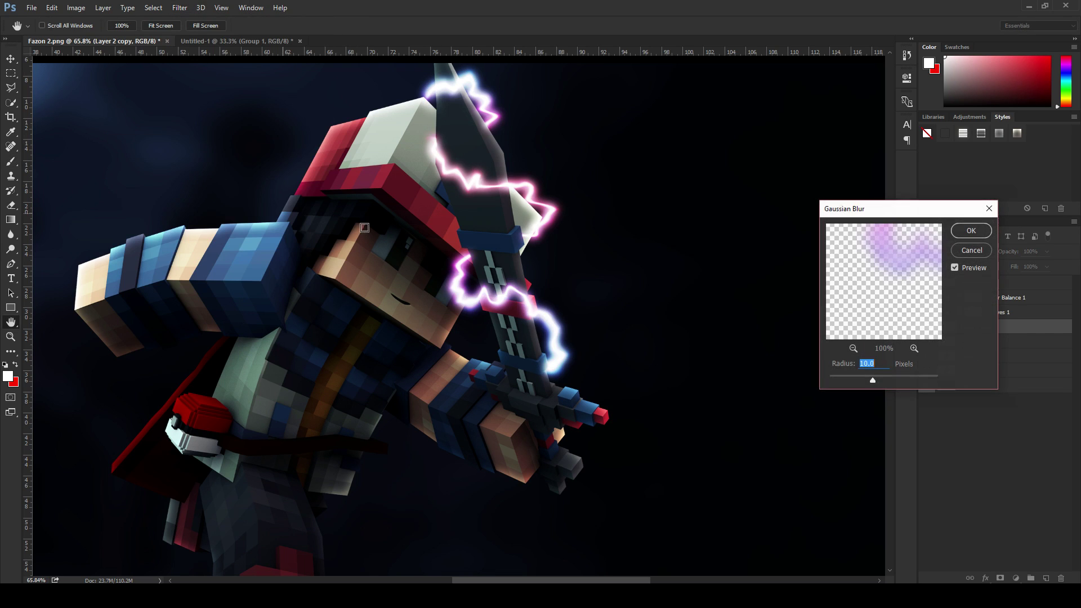
left_click_drag(877, 378, 905, 381)
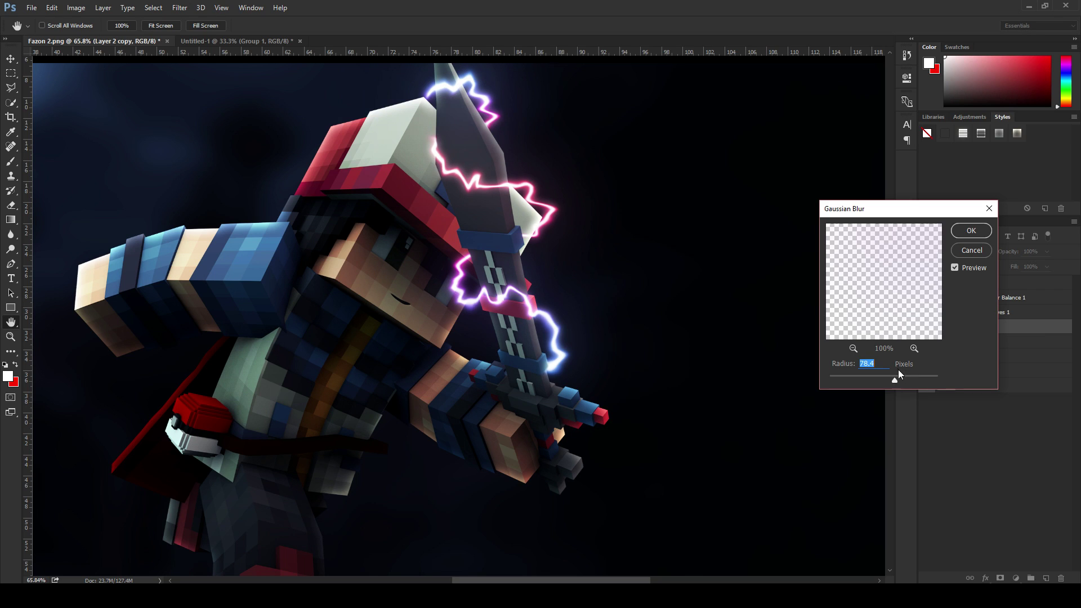
type("80")
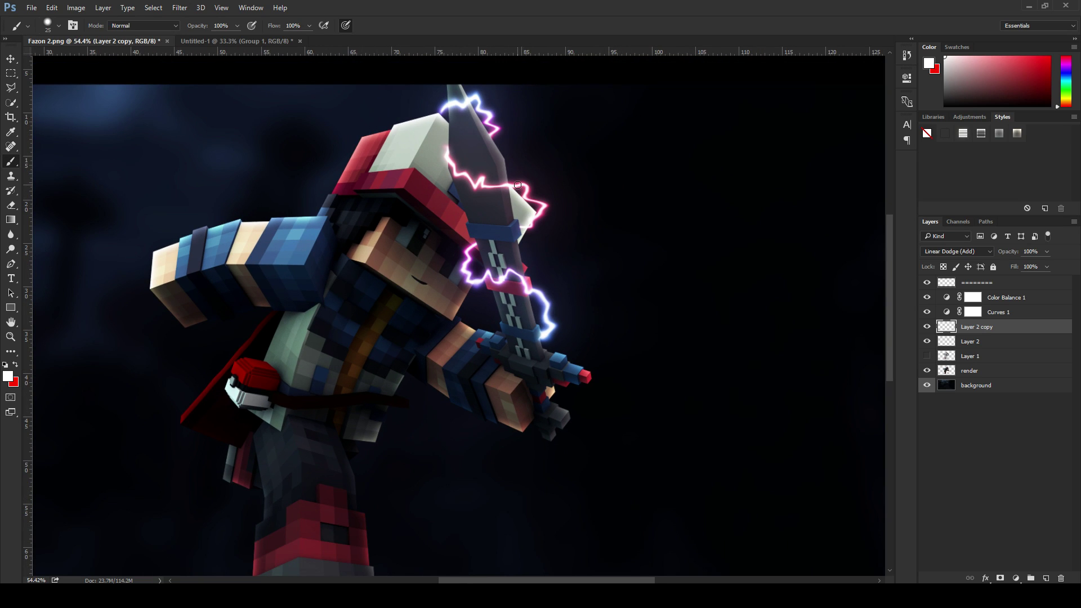
Step: Examine the blurred glow around the sword by comparing the image with Layer 2 copy hidden and shown
scroll(483, 132, "down", 3)
scroll(484, 132, "up", 8)
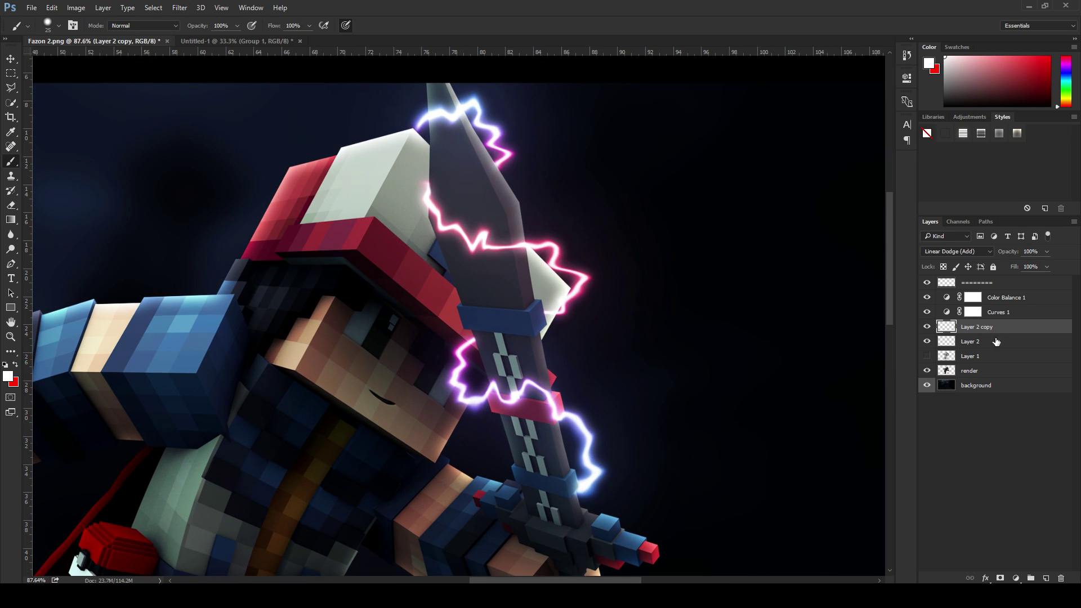
scroll(562, 222, "down", 3)
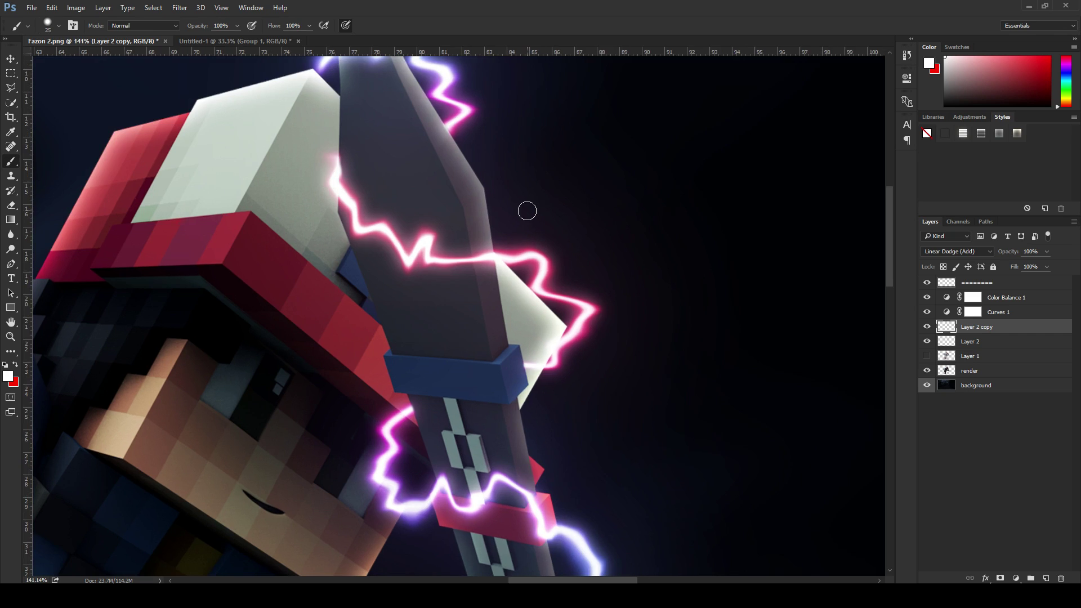
scroll(522, 200, "up", 3)
scroll(524, 202, "down", 3)
scroll(557, 345, "up", 4)
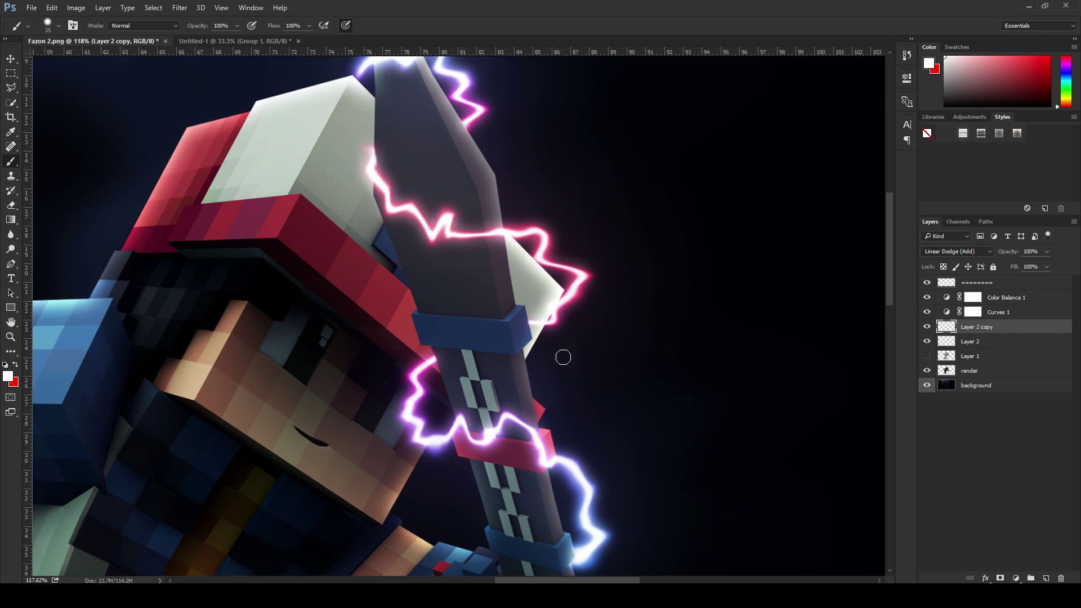
scroll(730, 398, "up", 2)
left_click(927, 327)
left_click(927, 327)
left_click(927, 327)
left_click(926, 327)
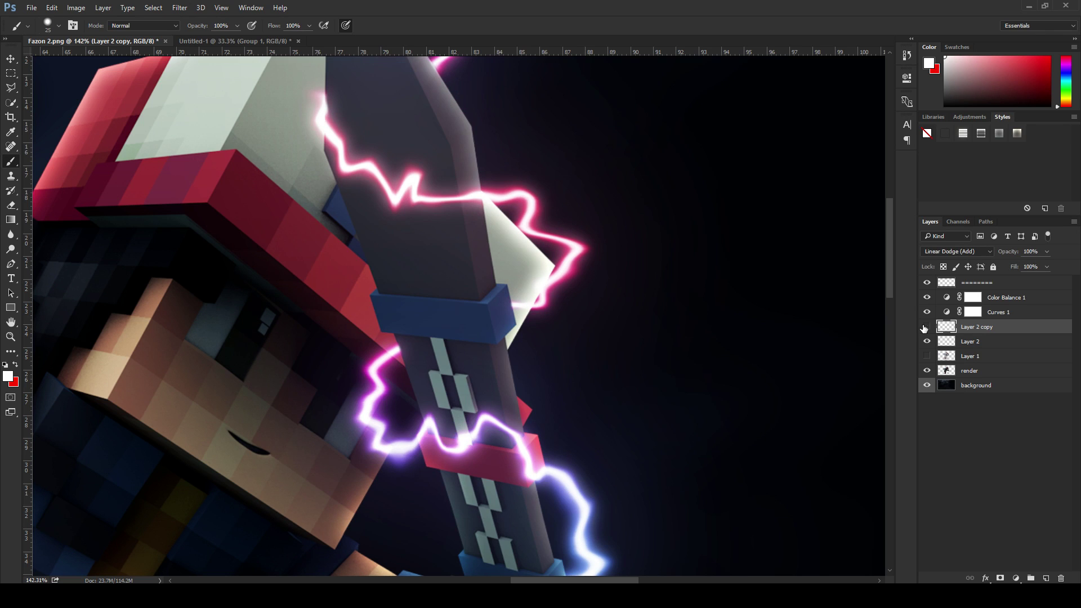
left_click(926, 327)
left_click(926, 327)
scroll(872, 330, "down", 5)
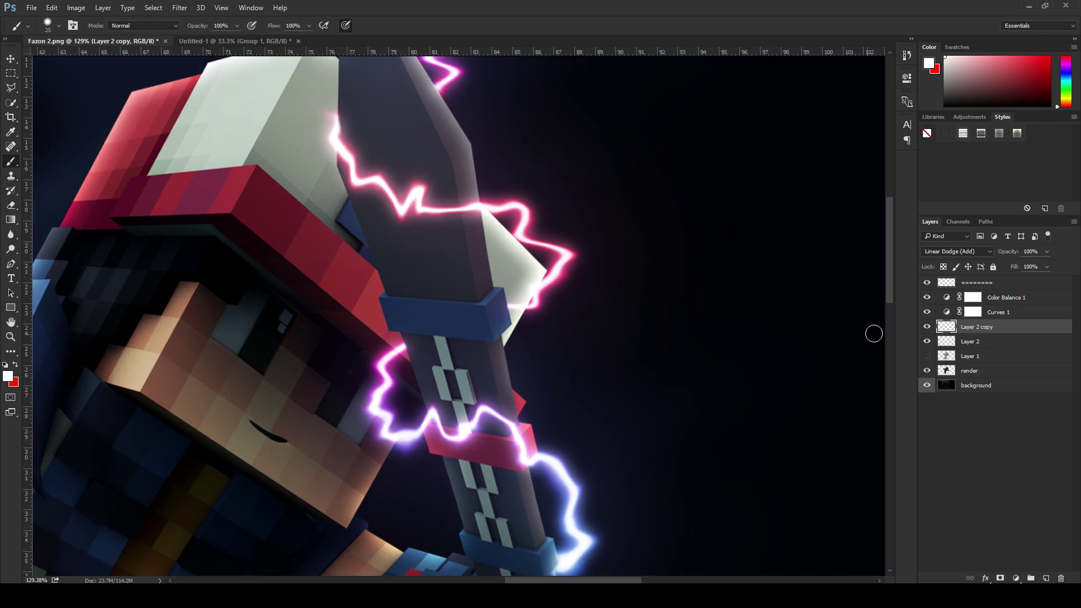
scroll(518, 346, "down", 2)
scroll(591, 307, "up", 2)
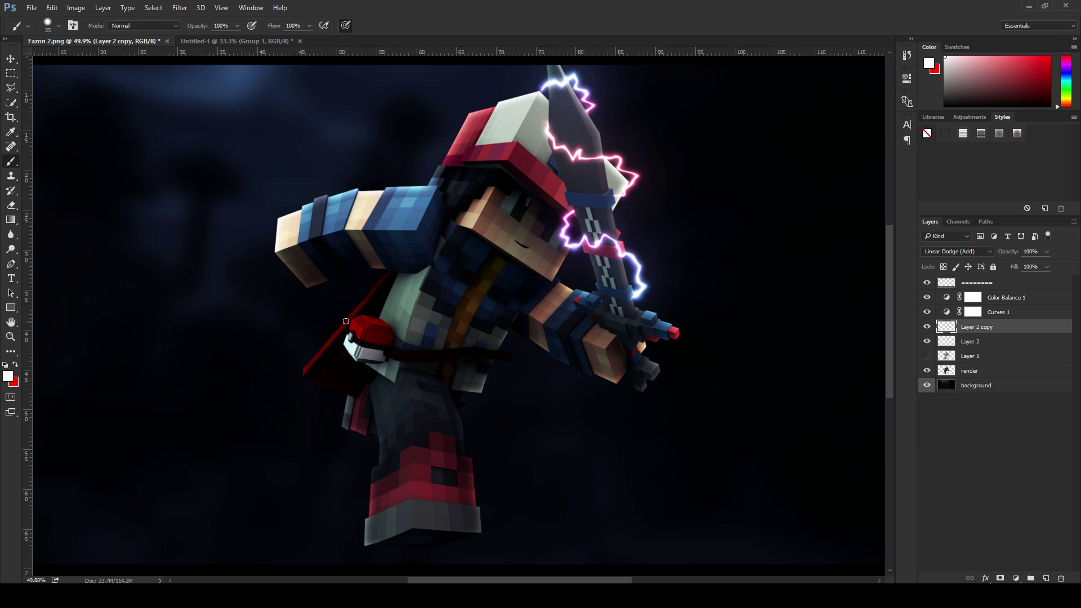
scroll(669, 266, "down", 2)
scroll(569, 256, "up", 5)
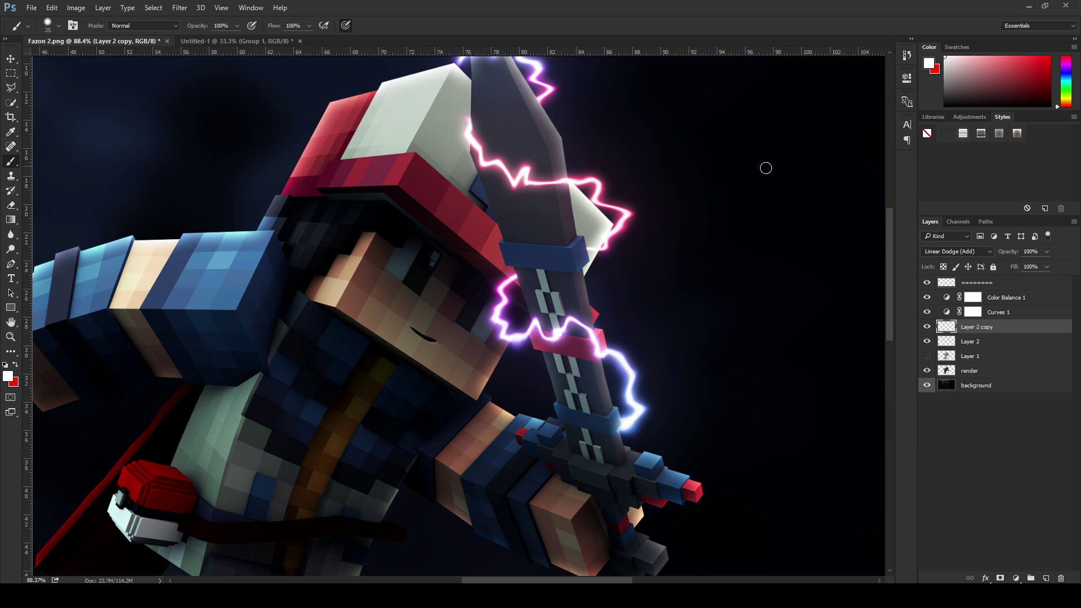
Step: Compare the lightning effect with the Curves 1 adjustment and with Layer 2 hidden and shown
left_click(926, 313)
left_click(927, 312)
scroll(751, 279, "down", 5)
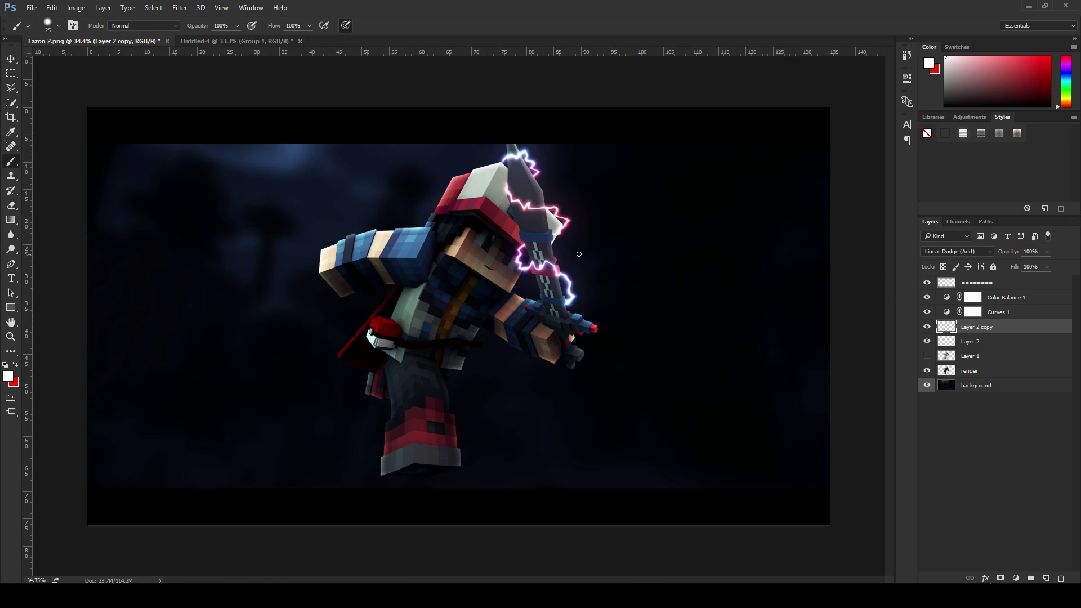
scroll(501, 244, "up", 3)
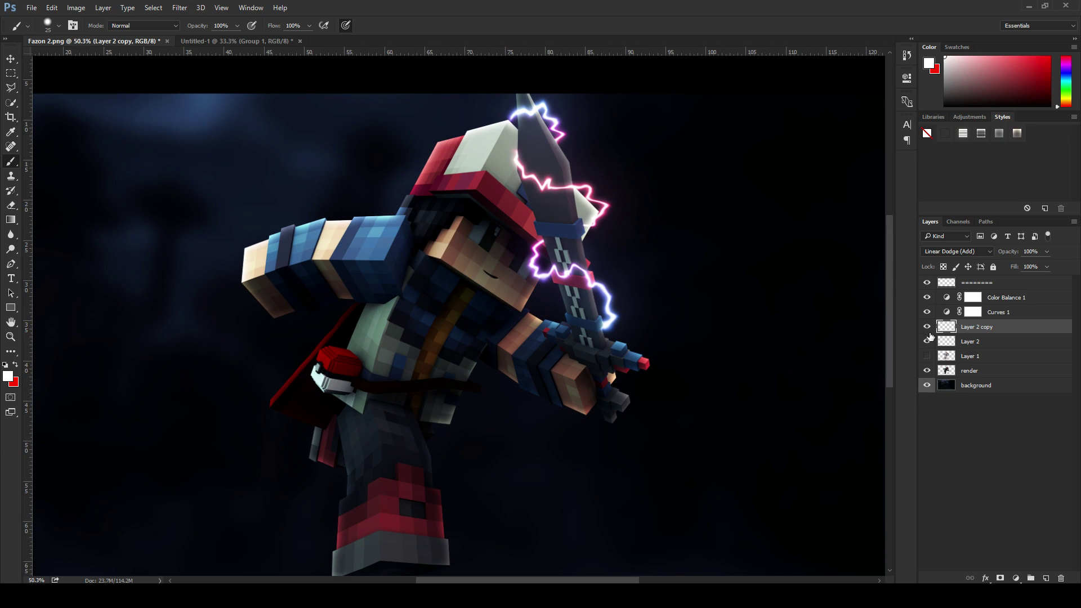
scroll(507, 247, "down", 2)
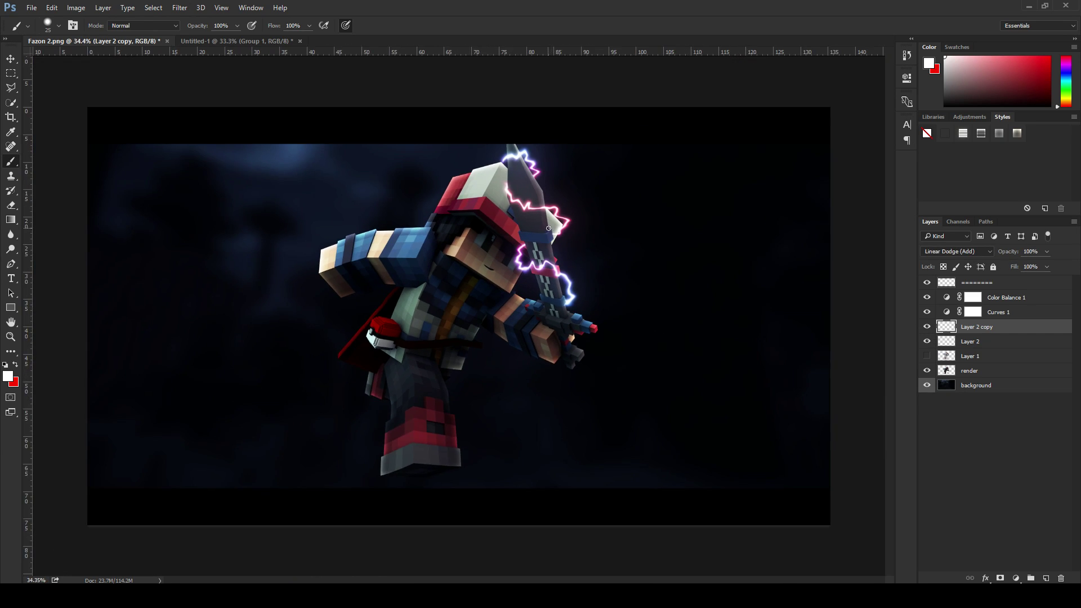
scroll(548, 228, "up", 4)
left_click(927, 341)
left_click(927, 341)
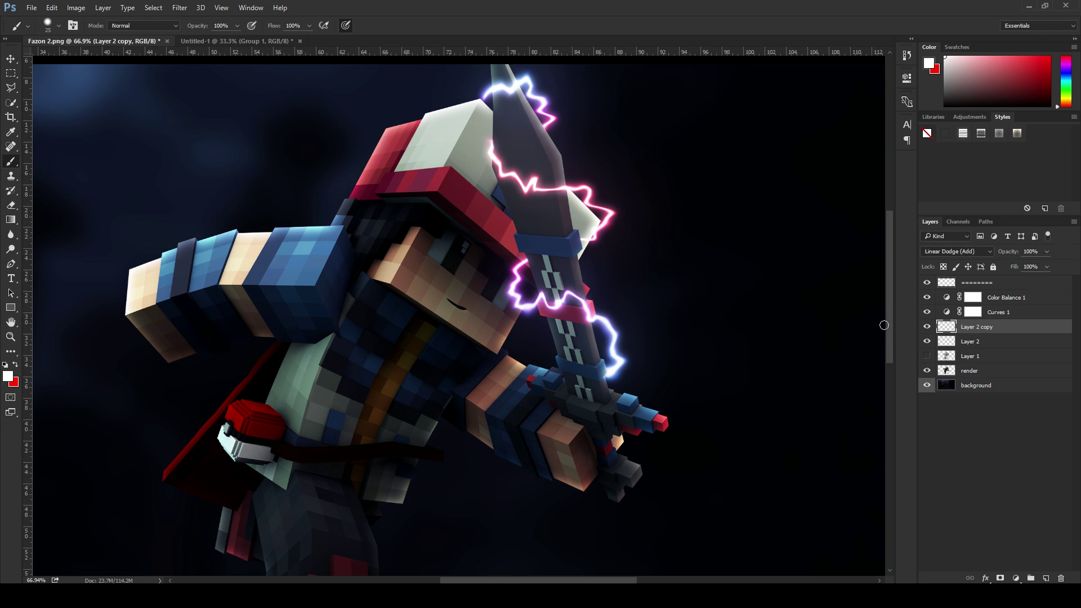
scroll(539, 131, "up", 2)
scroll(539, 131, "down", 3)
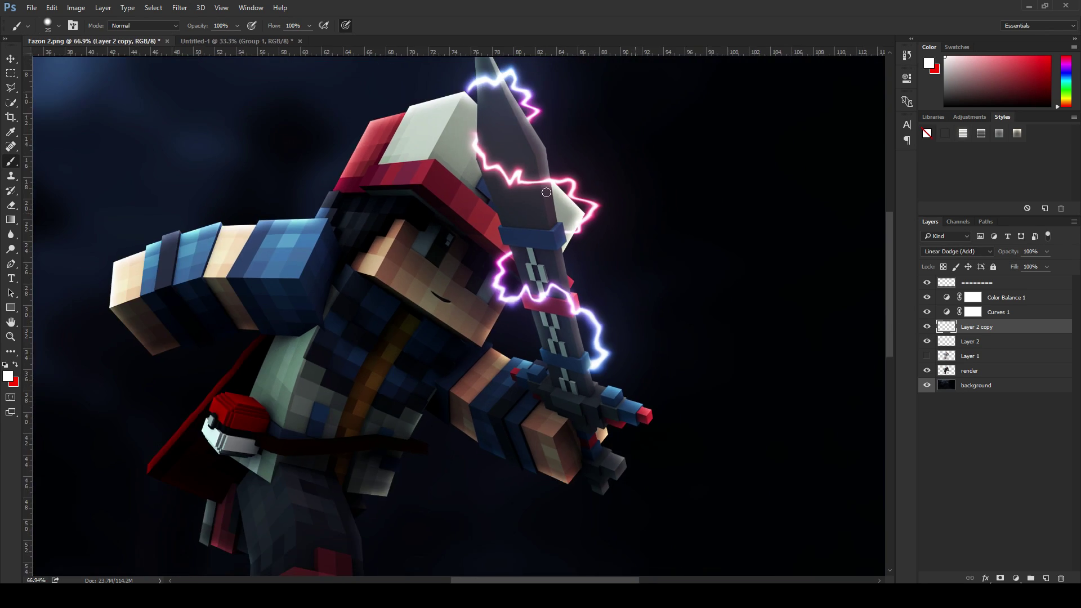
Step: Inspect the lightning along the upper blade up close and recheck the glow with Layer 2 copy hidden and shown
scroll(540, 131, "up", 5)
scroll(557, 145, "down", 2)
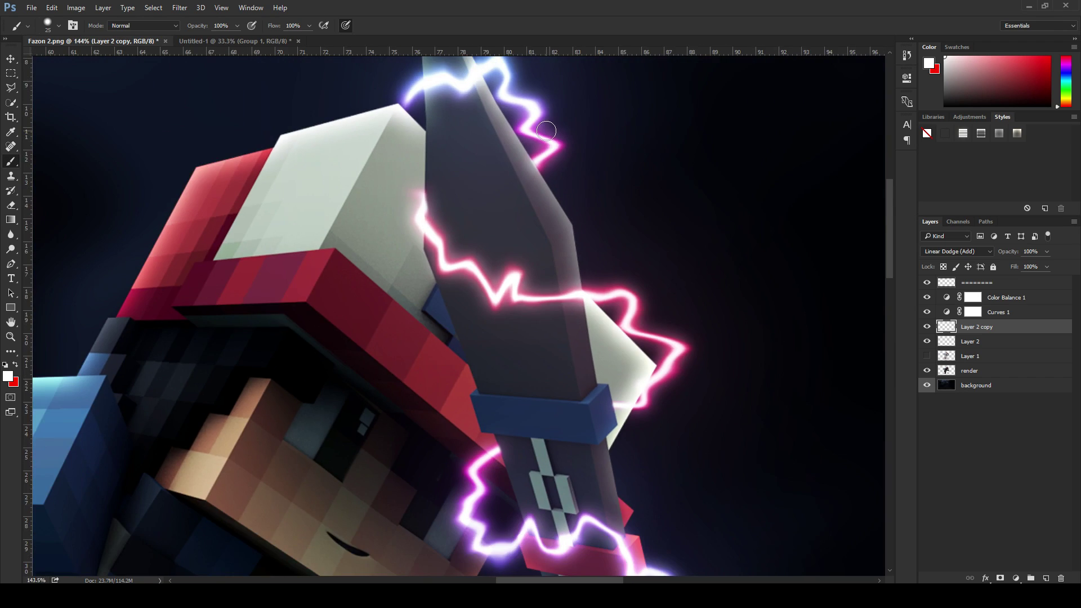
scroll(557, 145, "down", 2)
scroll(562, 163, "up", 5)
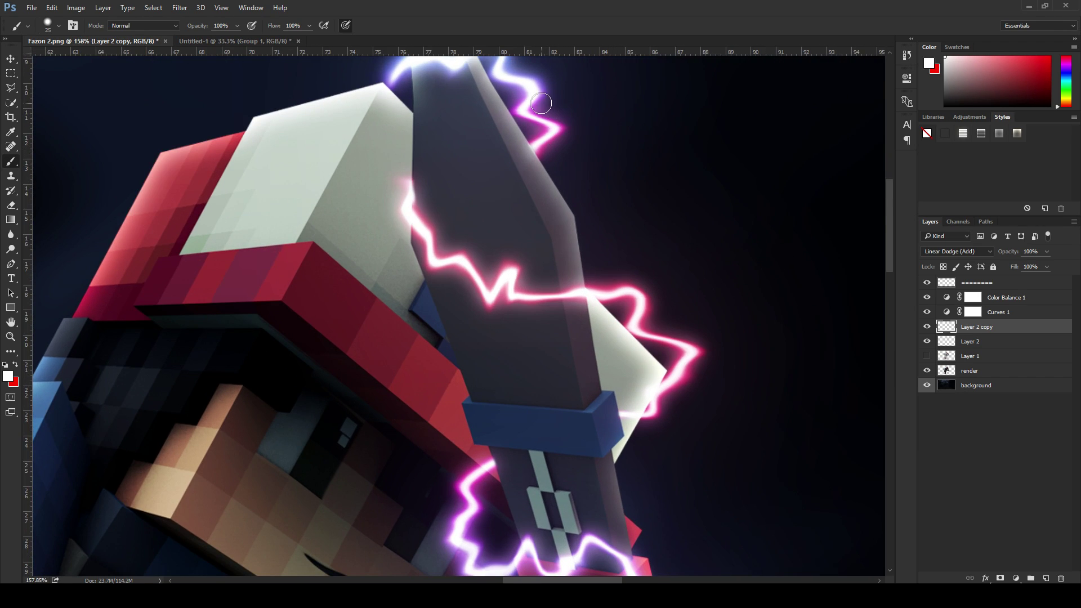
scroll(536, 83, "up", 1)
scroll(589, 171, "down", 3)
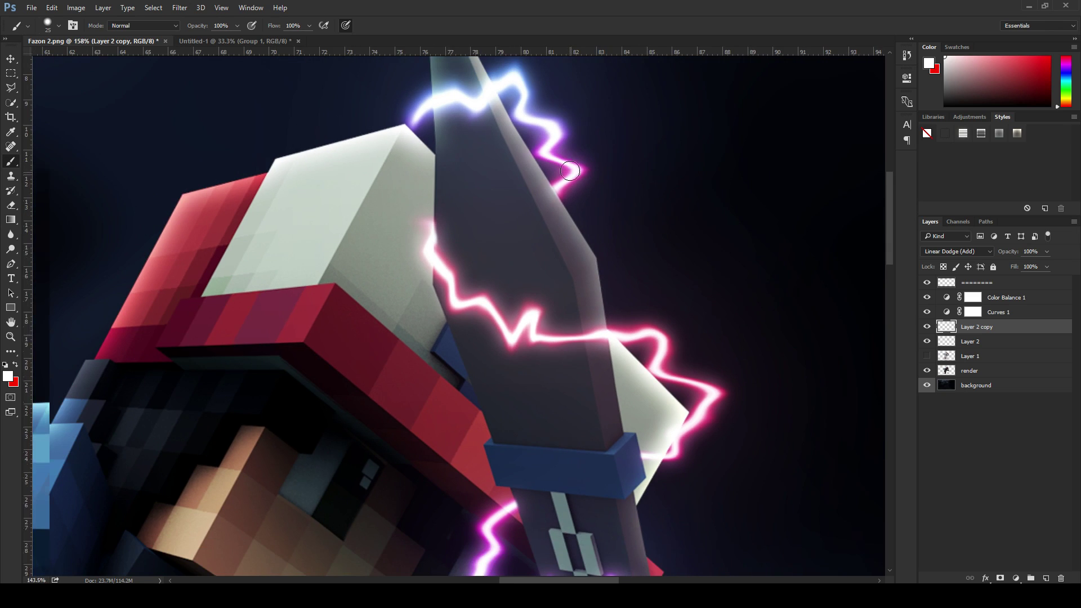
scroll(630, 320, "down", 3)
scroll(734, 304, "up", 3)
left_click(926, 328)
left_click(926, 329)
Step: Duplicate the sharp lightning on Layer 2 to get a second copy directly above it
left_click_drag(972, 352, 971, 335)
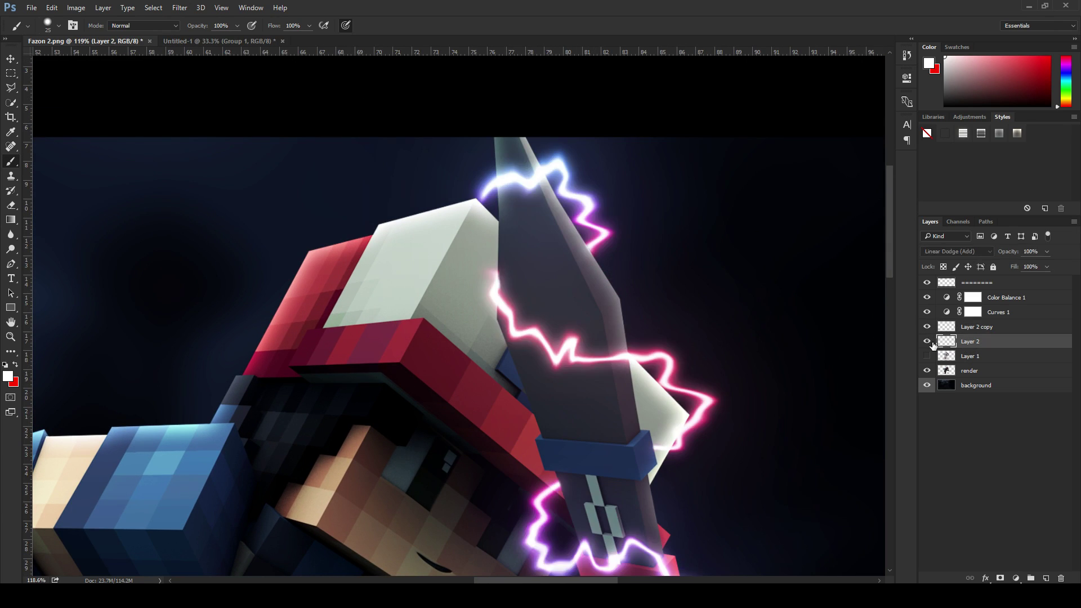
scroll(789, 290, "down", 2)
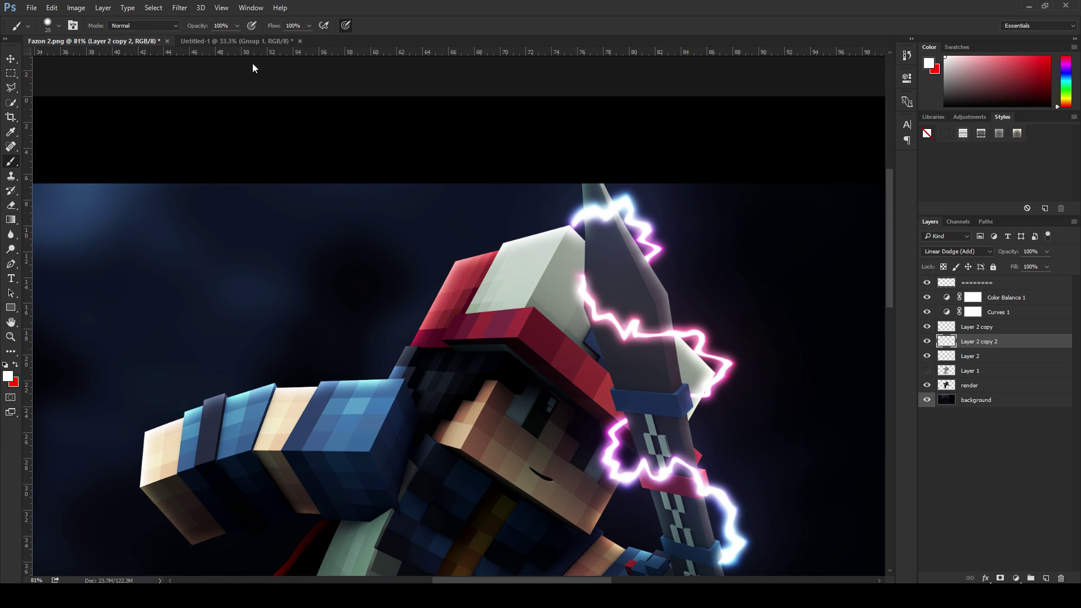
scroll(683, 285, "down", 3)
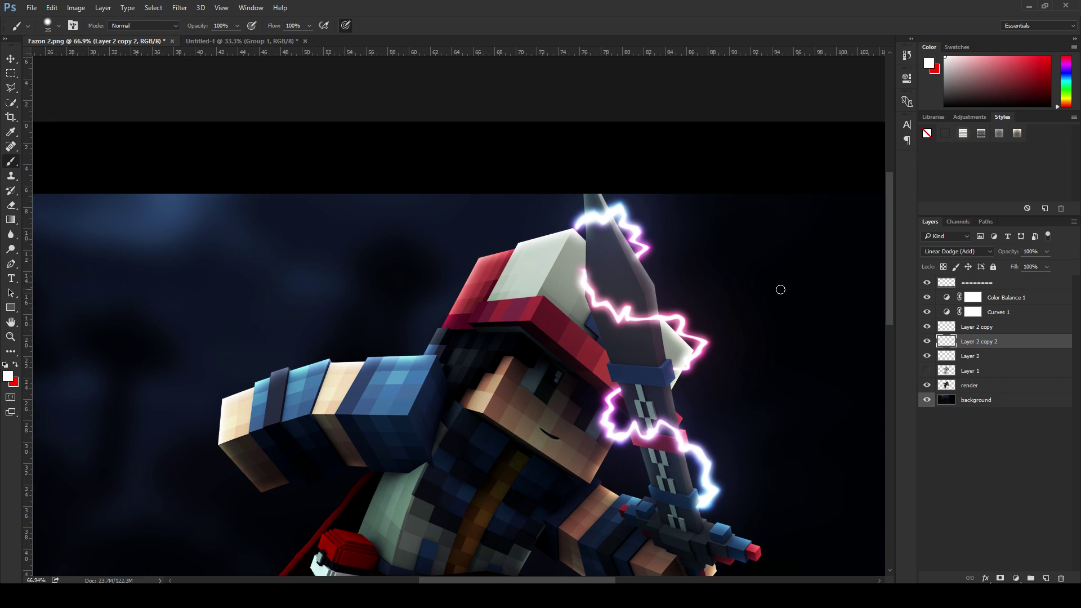
scroll(729, 298, "up", 1)
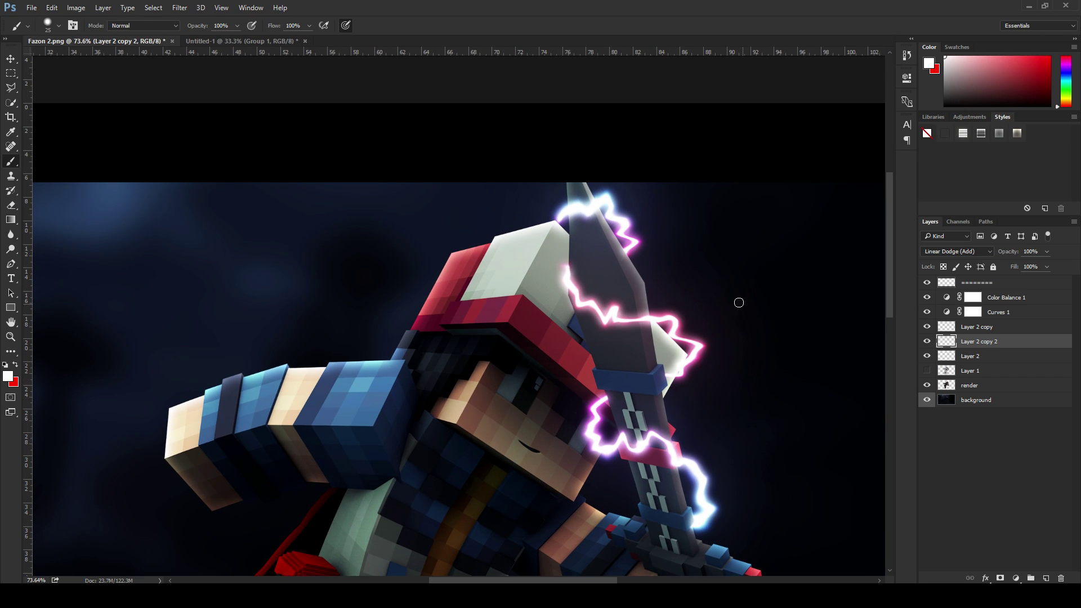
Step: Distort Layer 2 copy 2 with a randomized Triangle Wave of 5 generators, wavelength 10 to 120 and amplitude 5 to 35
left_click(175, 12)
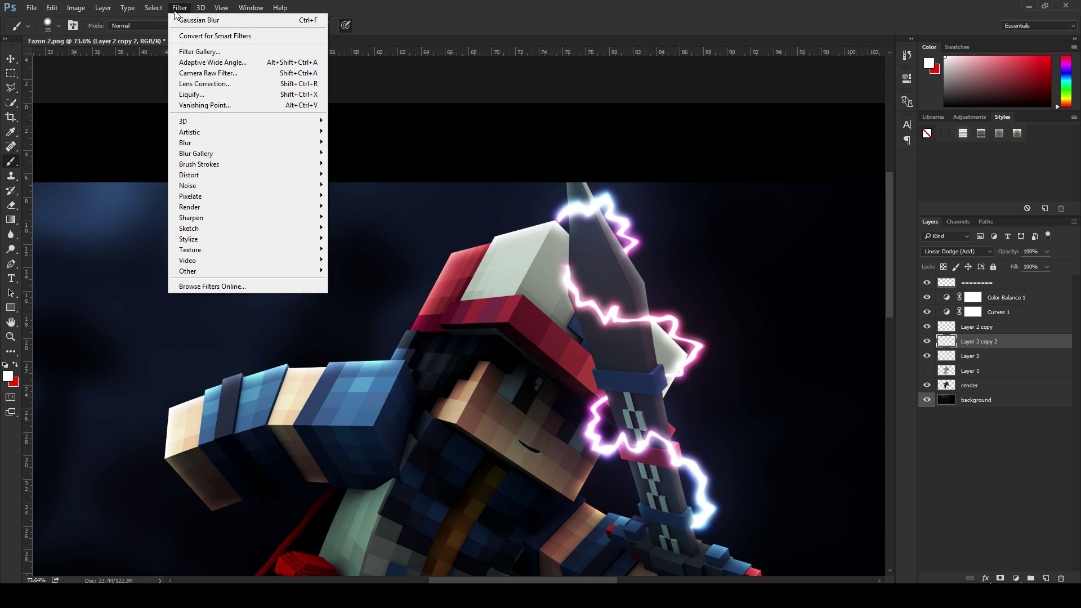
mouse_move(194, 175)
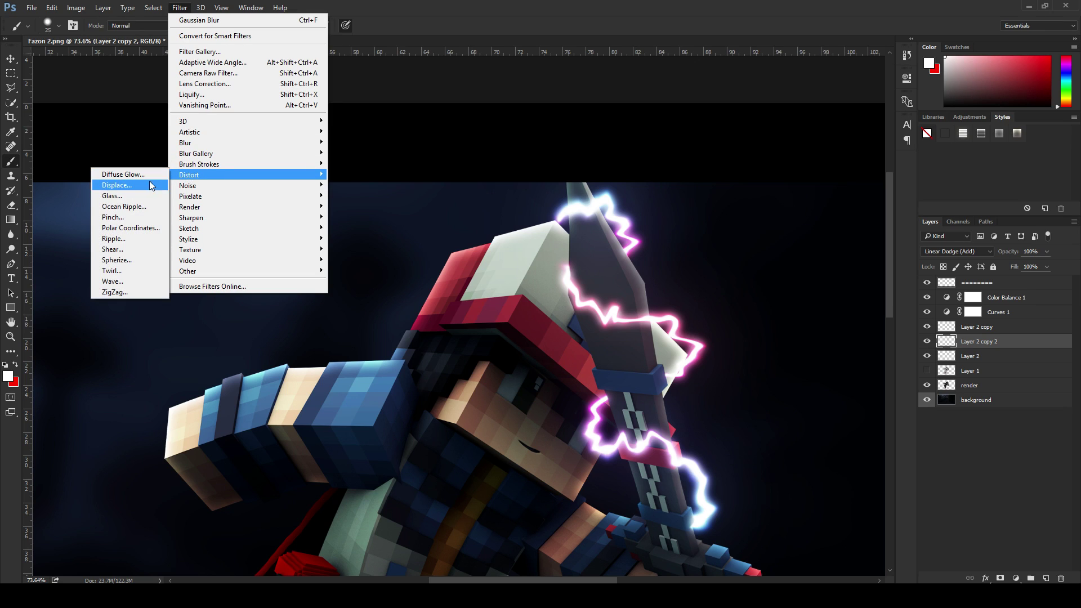
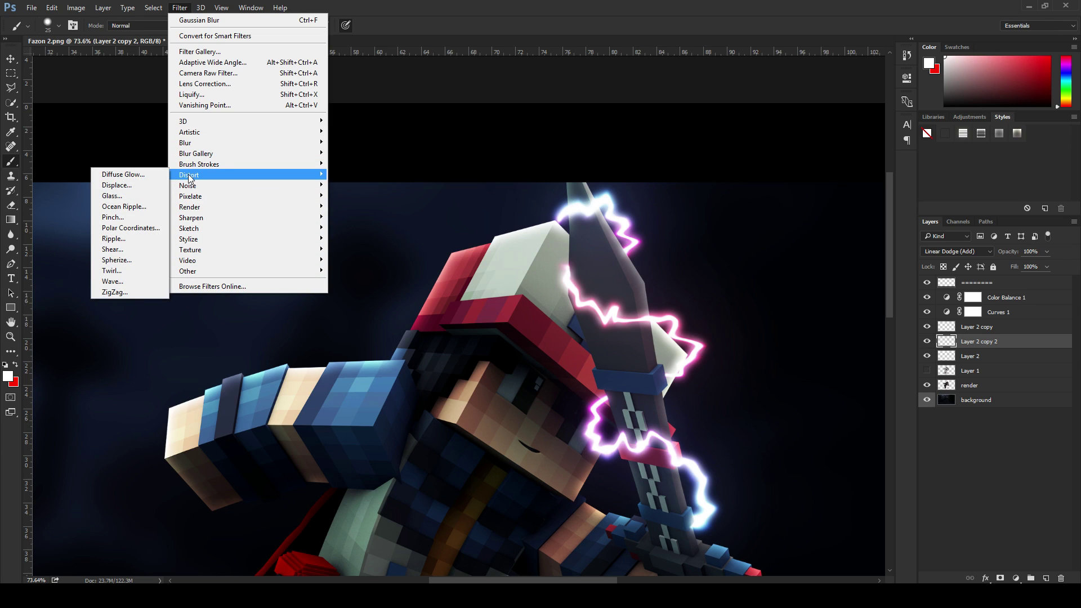
left_click(125, 280)
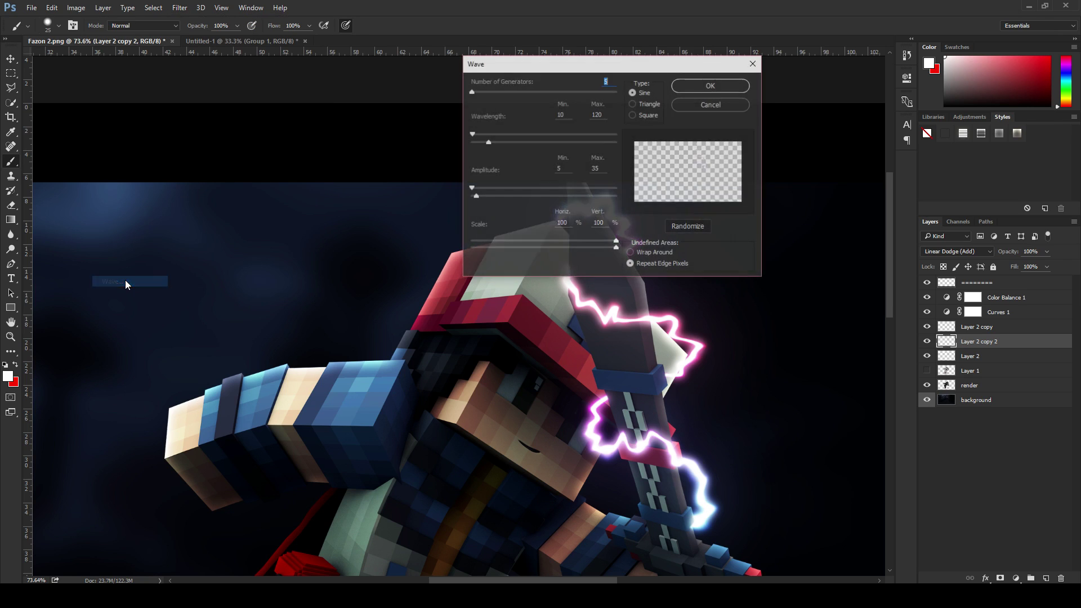
left_click(650, 106)
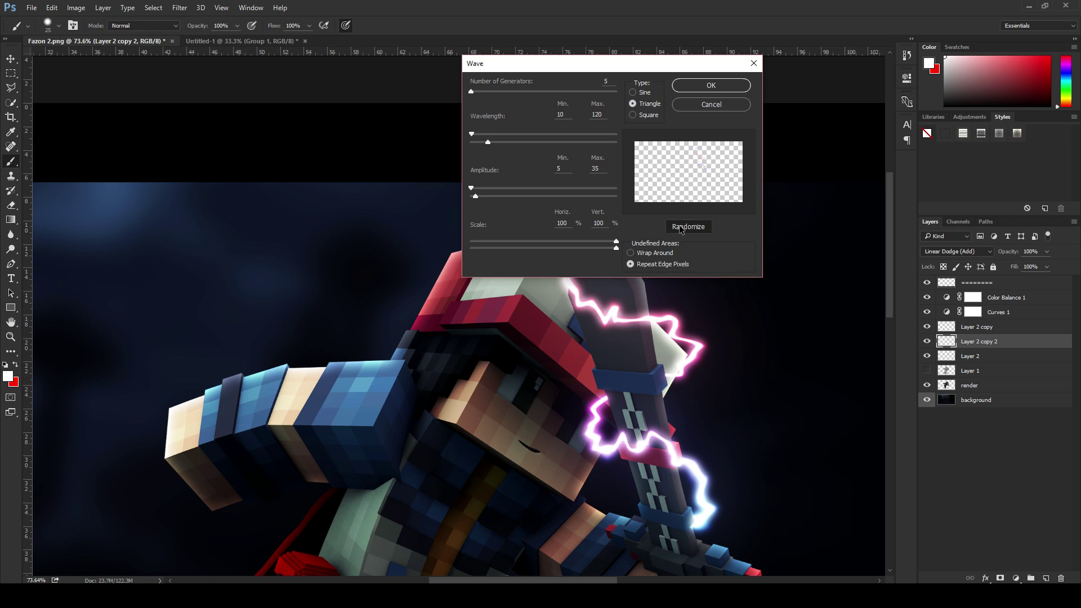
left_click_drag(560, 72, 515, 158)
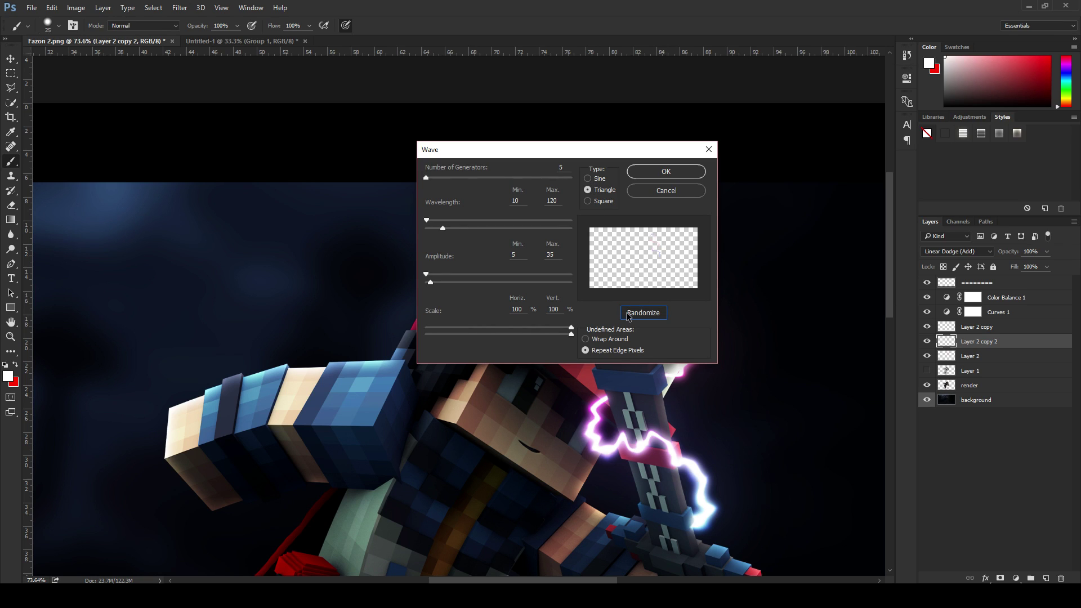
left_click(666, 171)
Step: Hide the original lightning on Layer 2 and inspect the distorted lightning around the sword
scroll(632, 230, "up", 5)
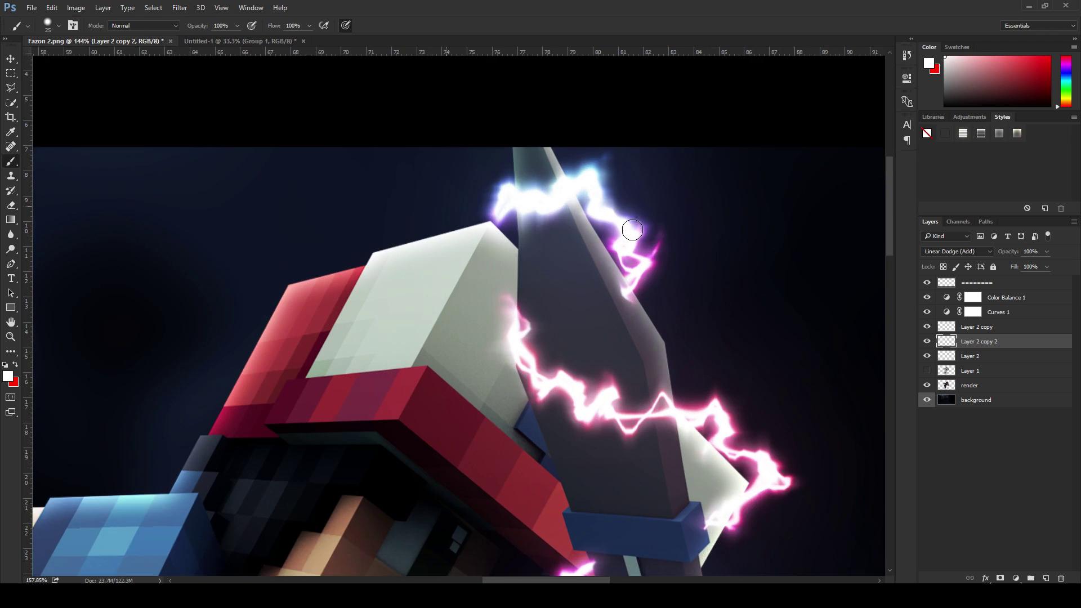
scroll(632, 229, "down", 3)
left_click(927, 356)
scroll(880, 330, "down", 2)
scroll(764, 344, "up", 1)
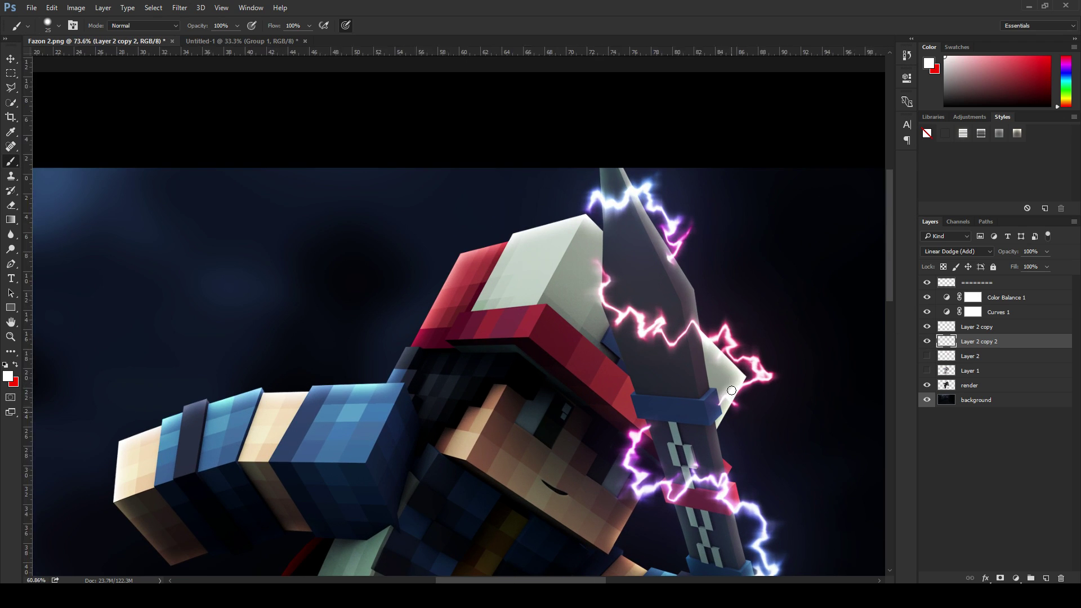
scroll(731, 390, "up", 5)
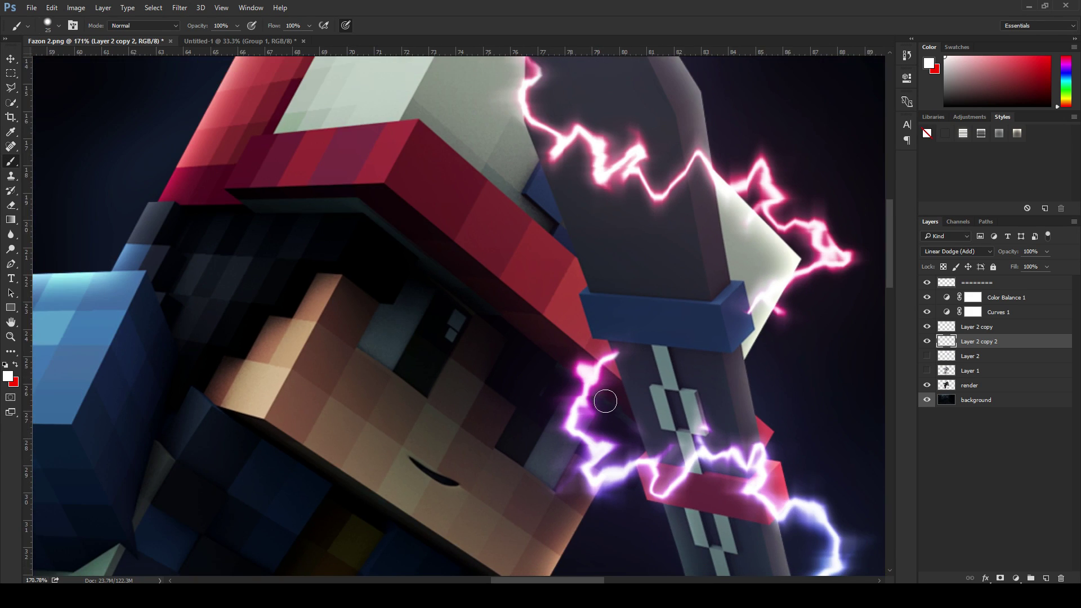
scroll(604, 403, "down", 6)
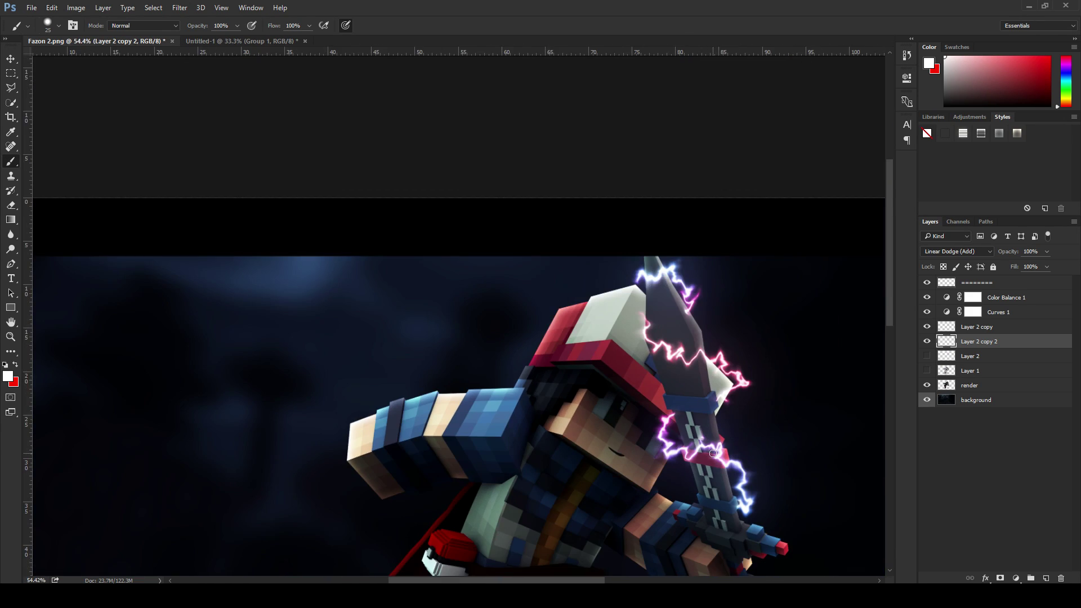
Step: Show the original lightning on Layer 2 again and compare the effect with Layer 2 copy 2 hidden and shown
scroll(712, 453, "up", 3)
scroll(704, 187, "down", 1)
scroll(704, 187, "up", 1)
scroll(715, 219, "down", 1)
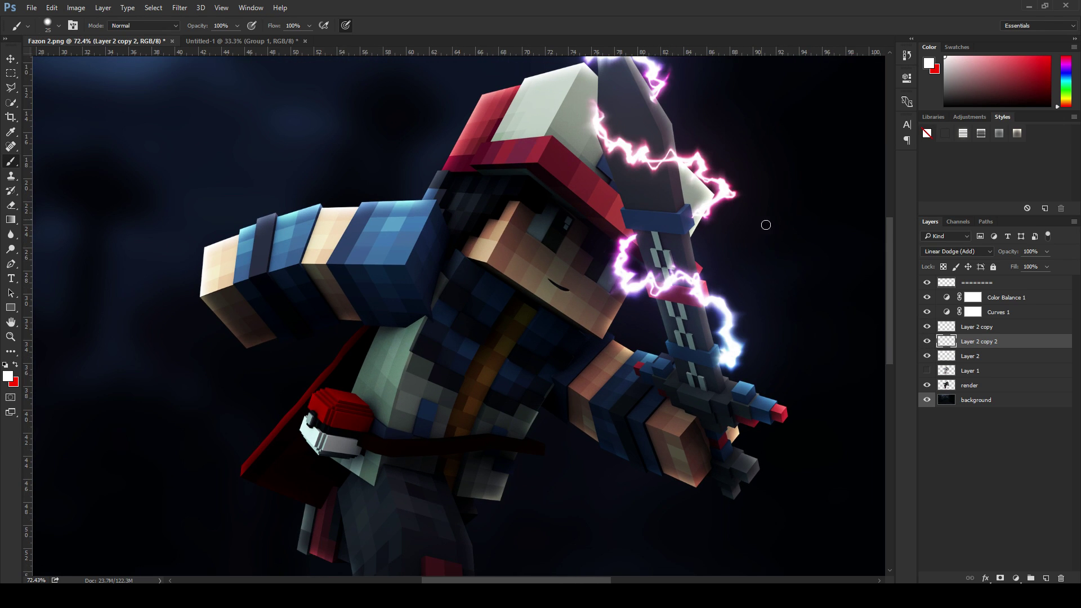
left_click(928, 356)
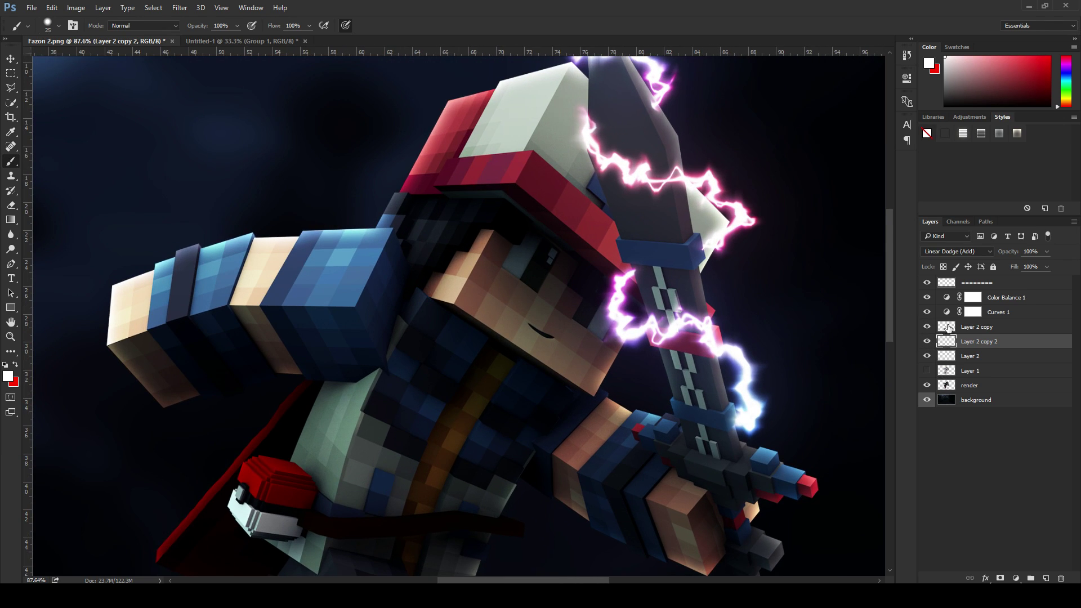
left_click(949, 328)
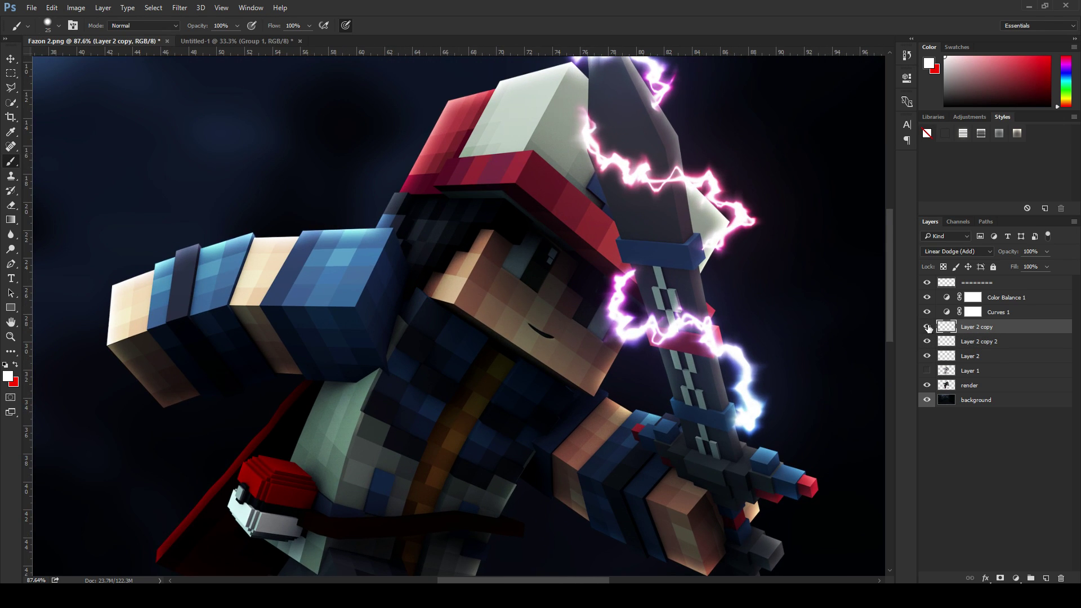
left_click(953, 341)
left_click(925, 341)
left_click(926, 342)
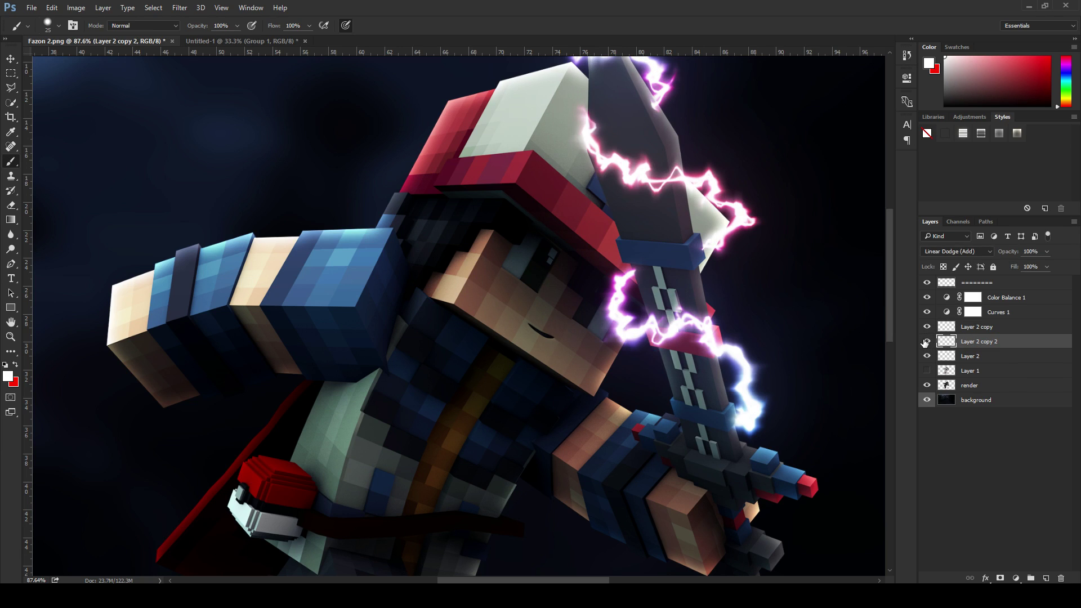
Step: Add a layer mask to Layer 2 copy 2, invert it to black and make white the painting color
left_click(999, 578)
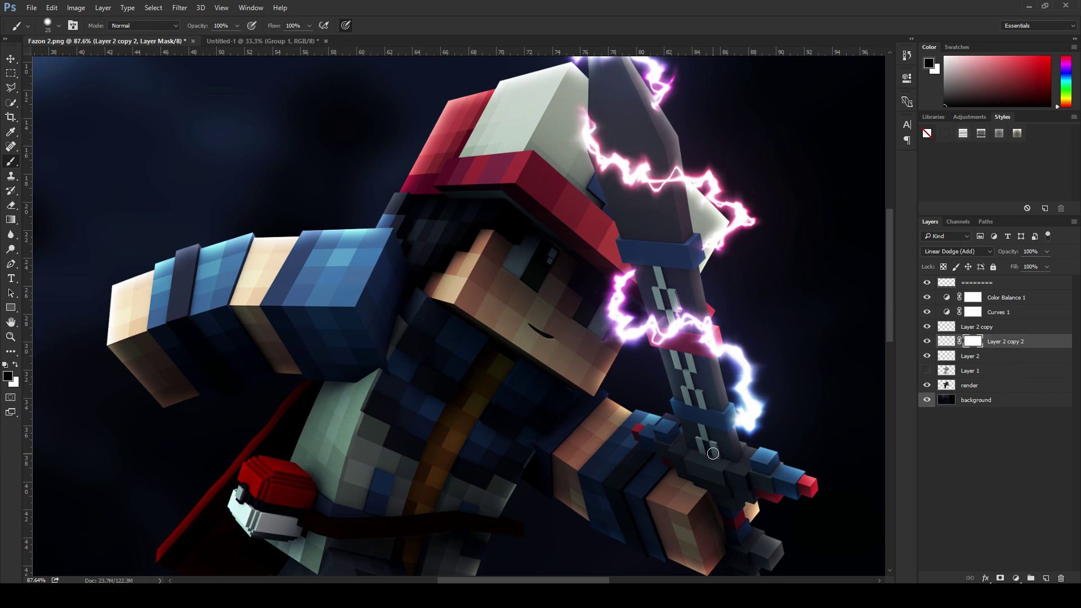
key("ctrl+i")
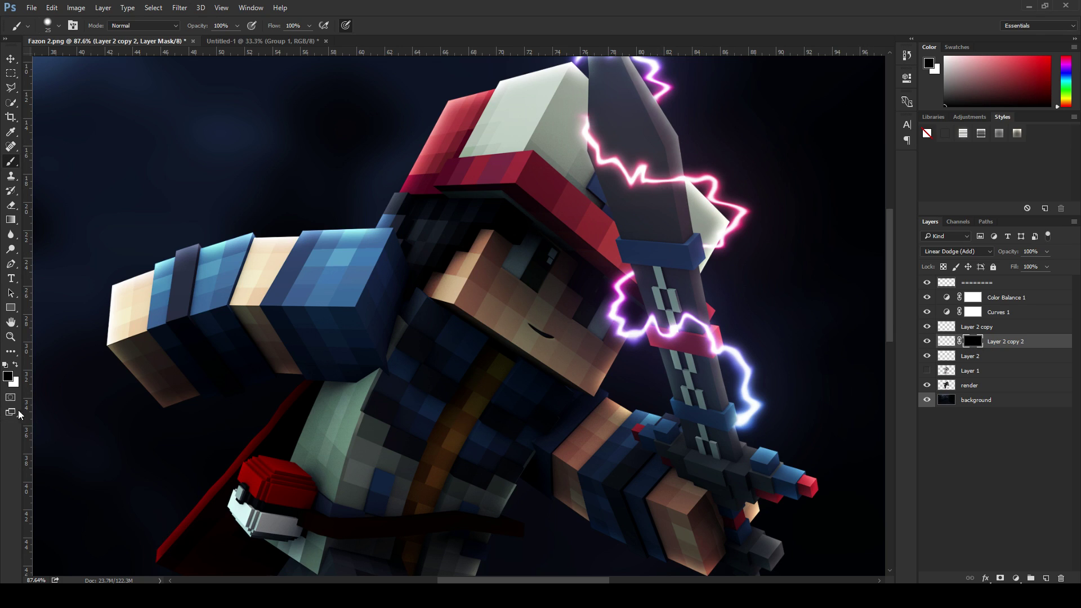
key("x")
Step: Try painting the distorted lightning back in around the lower blade on the mask, and undo the stroke
left_click_drag(697, 320, 719, 341)
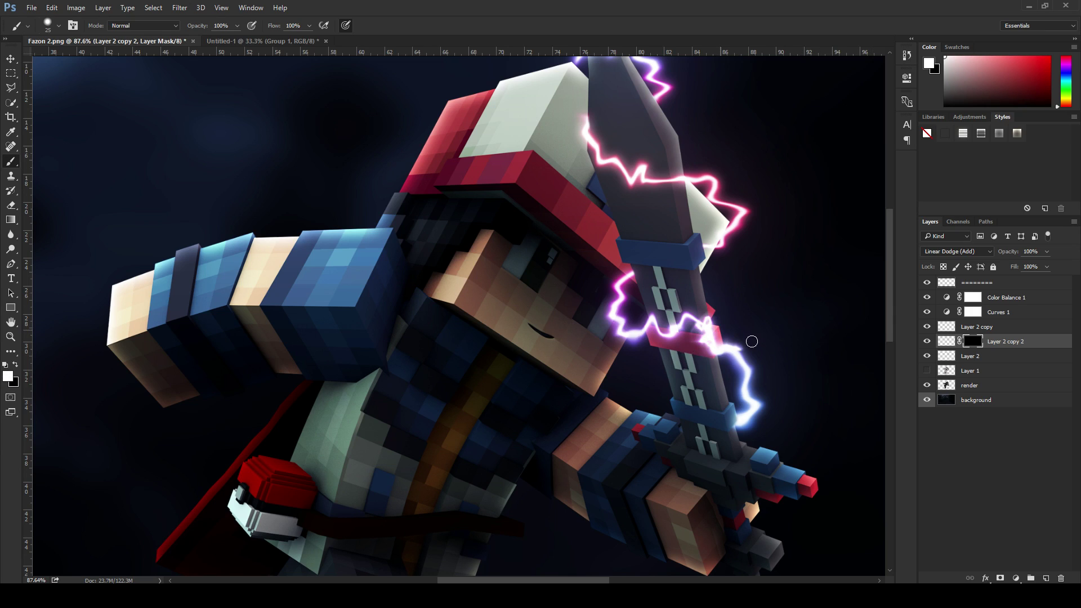
scroll(653, 315, "up", 5)
mouse_move(612, 316)
left_mouse_down()
mouse_move(626, 333)
mouse_move(622, 321)
mouse_move(602, 321)
mouse_move(618, 301)
mouse_move(595, 278)
left_mouse_up()
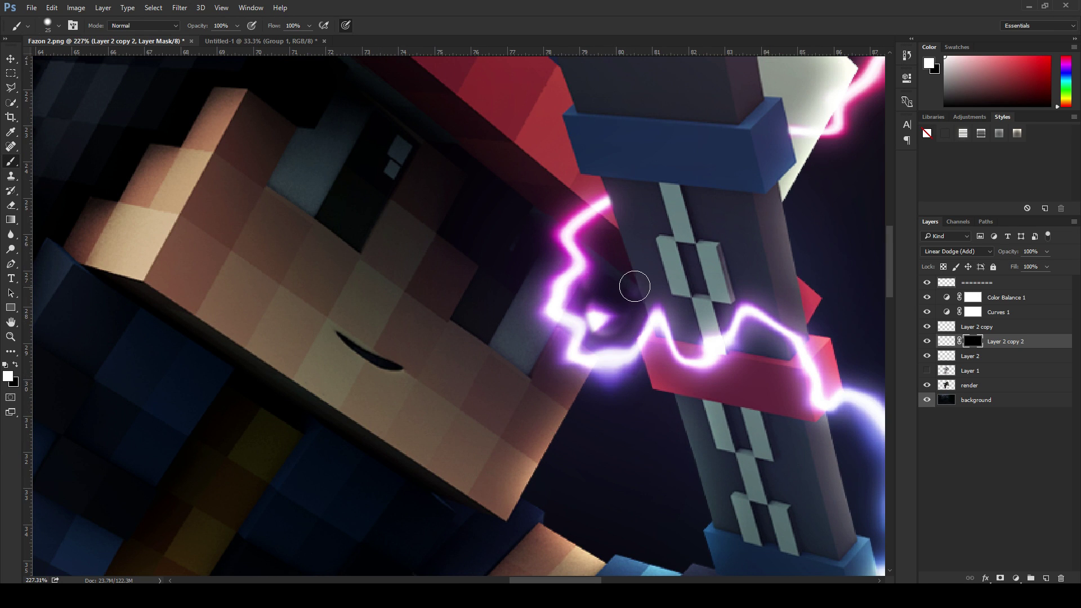
key("ctrl+z")
Step: Free-transform the lightning on Layer 2 copy 2, nudging it slightly and enlarging it to about 112.7%
scroll(703, 305, "down", 11)
left_click(947, 341)
scroll(772, 285, "down", 3)
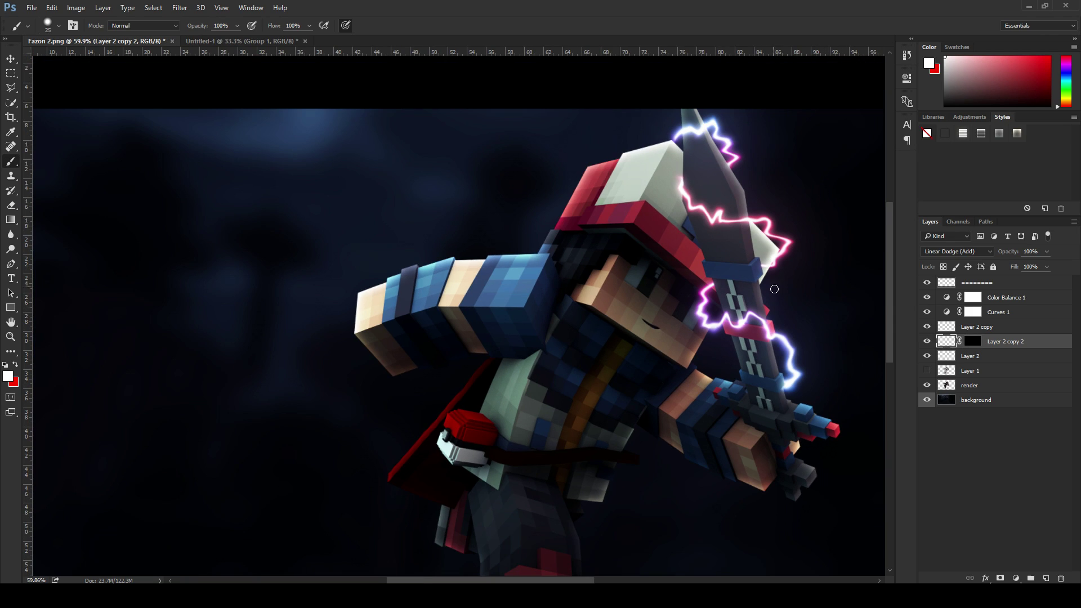
key("ctrl+t")
left_click_drag(774, 221, 779, 220)
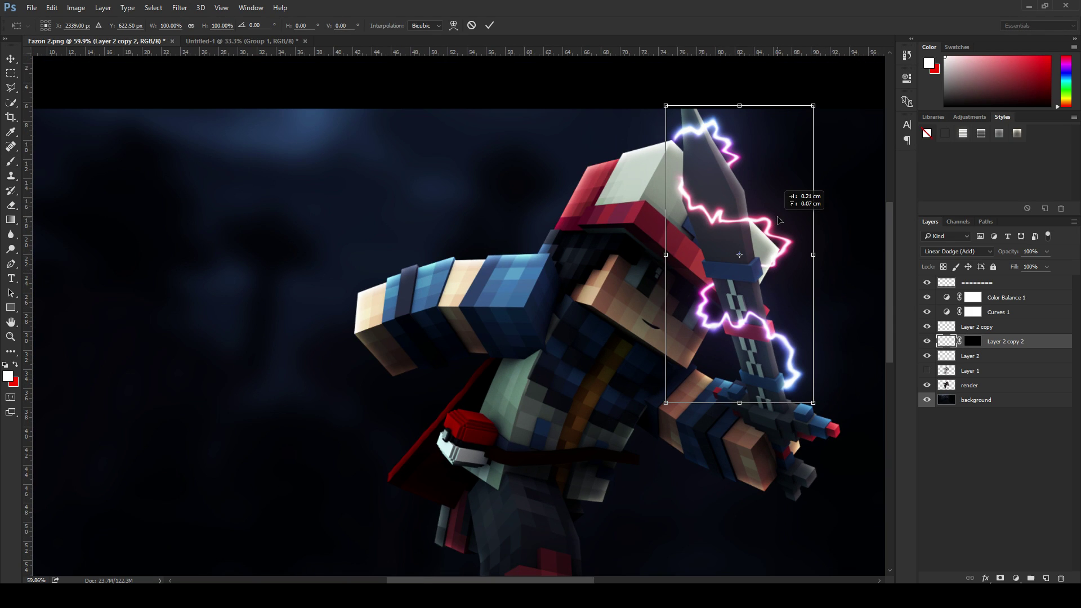
scroll(779, 220, "down", 3)
left_click_drag(808, 131, 813, 121)
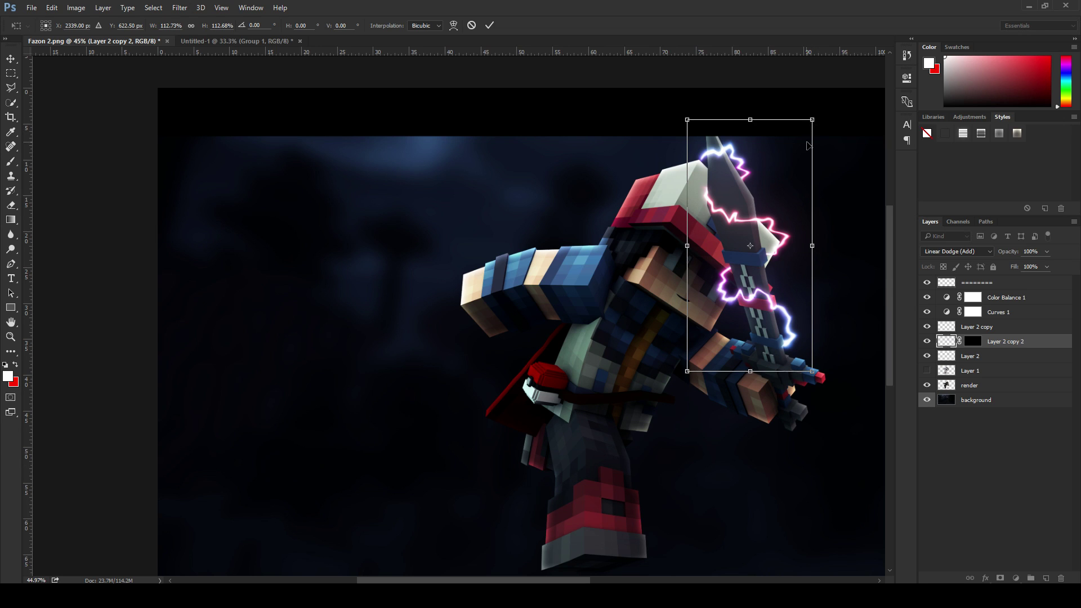
key("Return")
key("b")
scroll(766, 226, "up", 4)
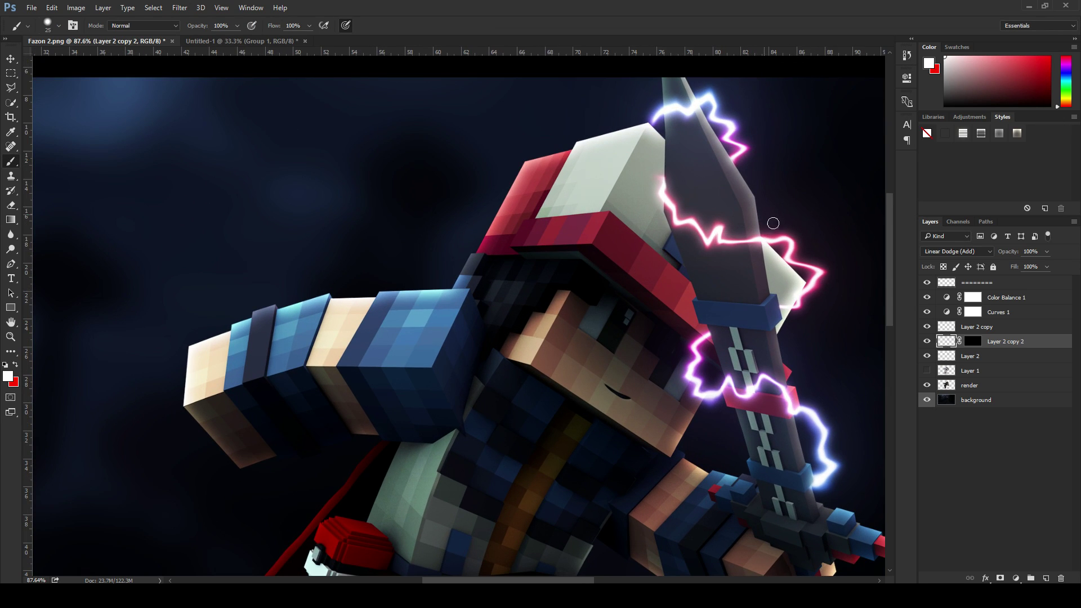
Step: Make the mask of Layer 2 copy 2 active, run Free Transform on it and return to the Brush tool
left_click(972, 341)
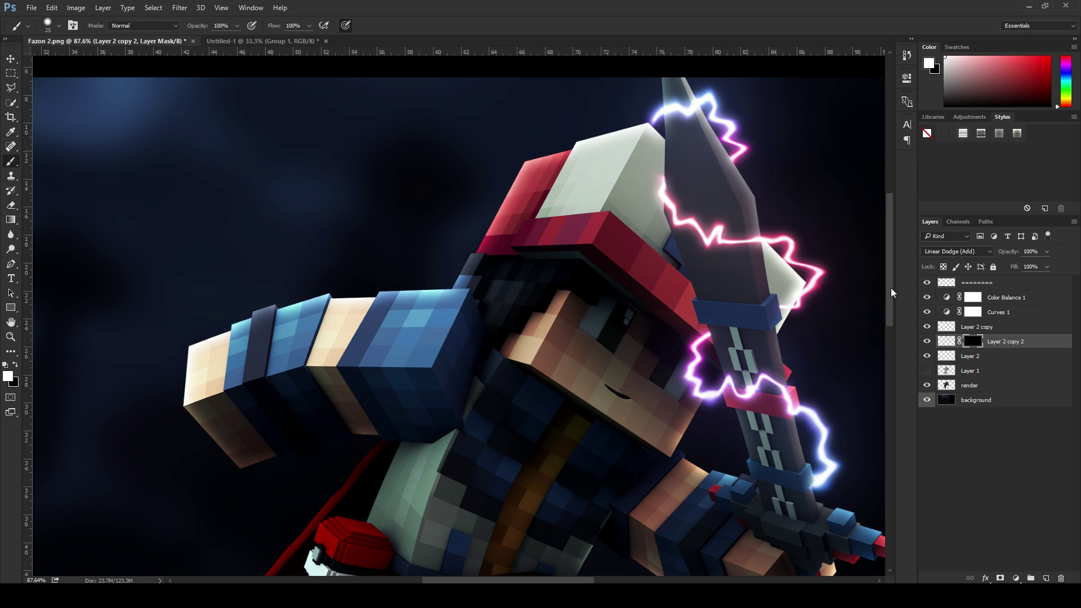
key("ctrl+t")
scroll(815, 243, "down", 2)
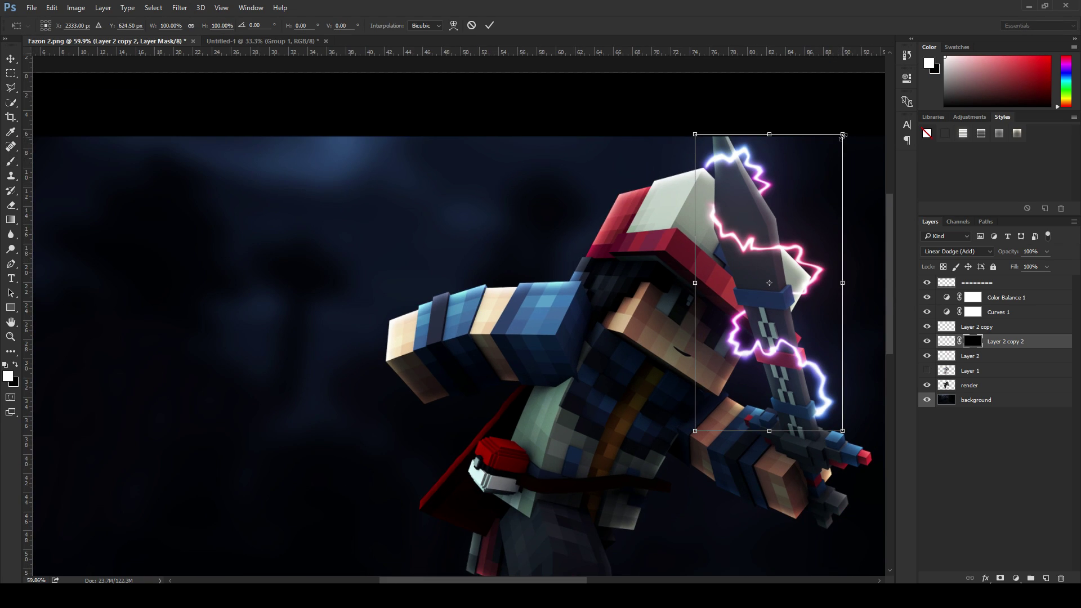
key("Return")
key("b")
scroll(829, 291, "up", 1)
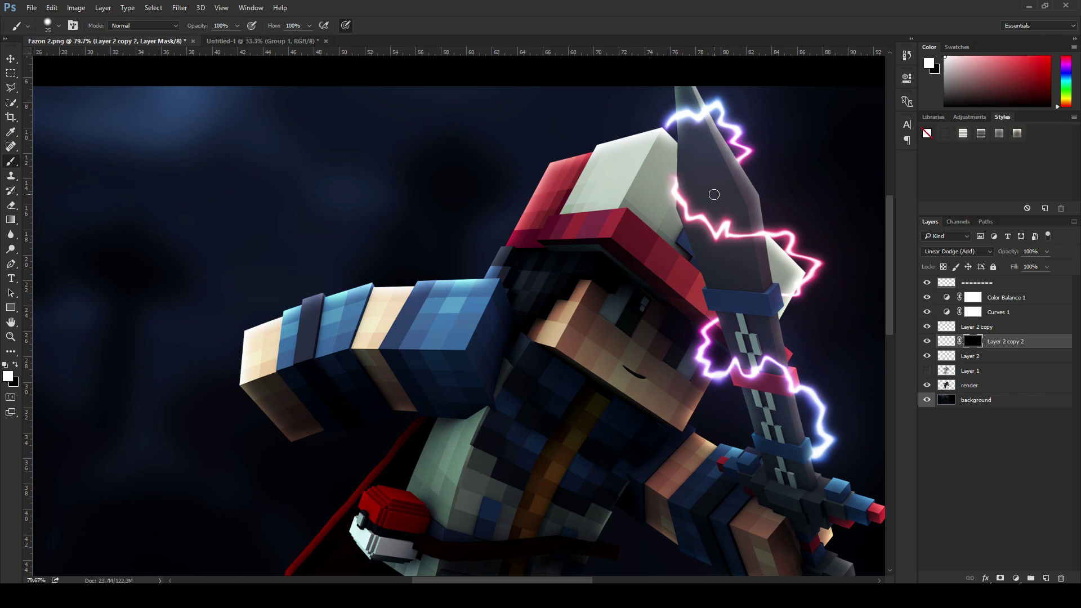
Step: Using a white 100 px brush on the mask, reveal the distorted lightning right of the blade and at its lower end near the hilt
key("bracketright")
key("bracketright")
key("bracketright")
key("bracketright")
key("bracketright")
key("bracketright")
key("bracketright")
scroll(713, 194, "down", 1)
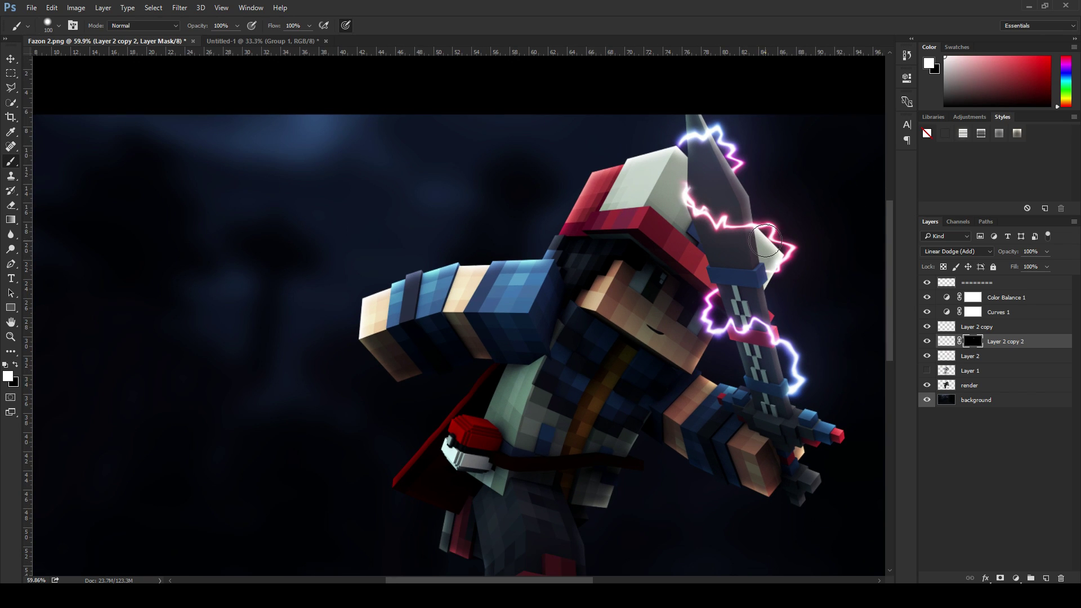
left_click(783, 344)
left_click(793, 391)
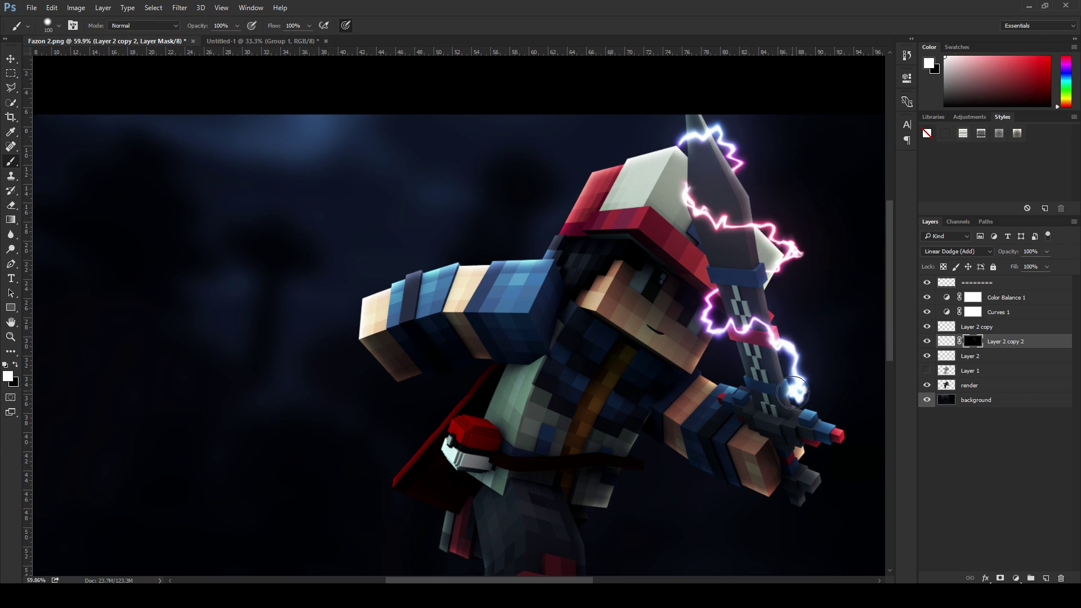
Step: Reveal the distorted lightning on the mask around the sword tip and along the red bolt crossing the upper blade
left_click(732, 123)
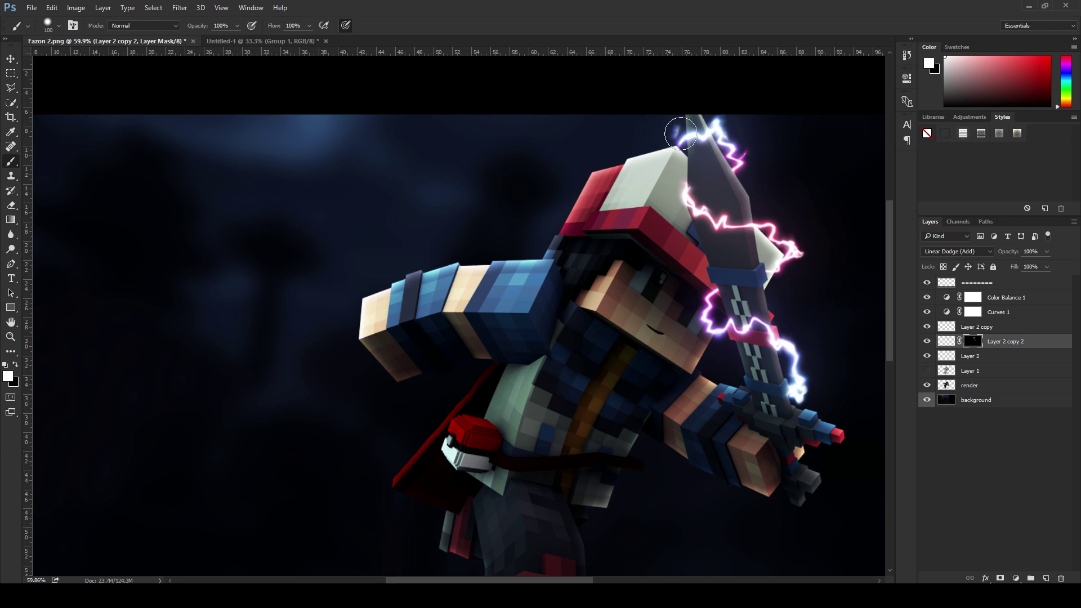
scroll(681, 128, "up", 2)
scroll(691, 122, "up", 1)
left_click_drag(687, 212, 724, 234)
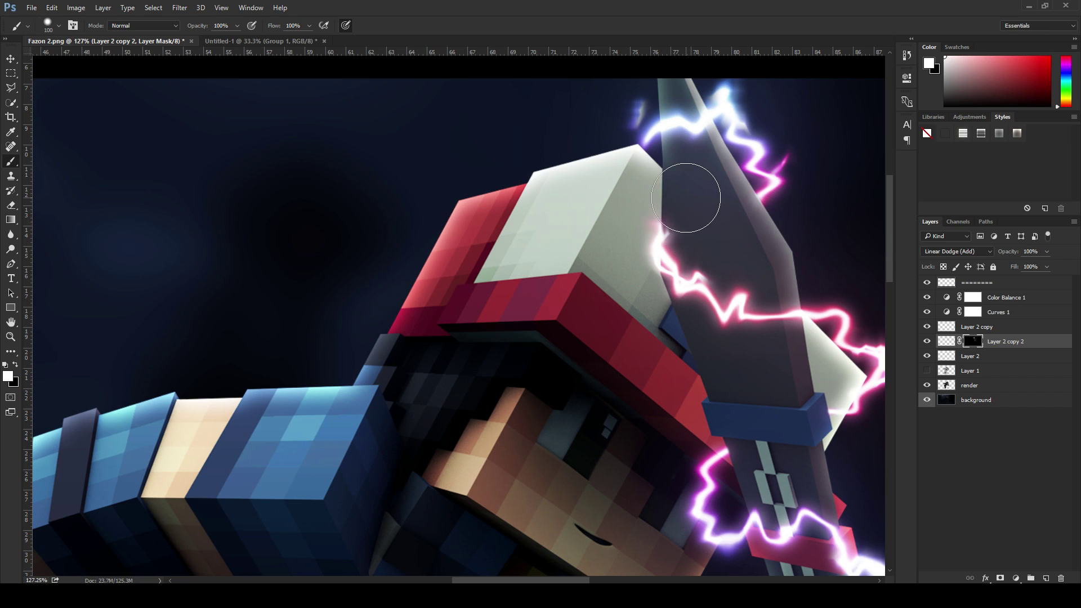
scroll(695, 400, "down", 4)
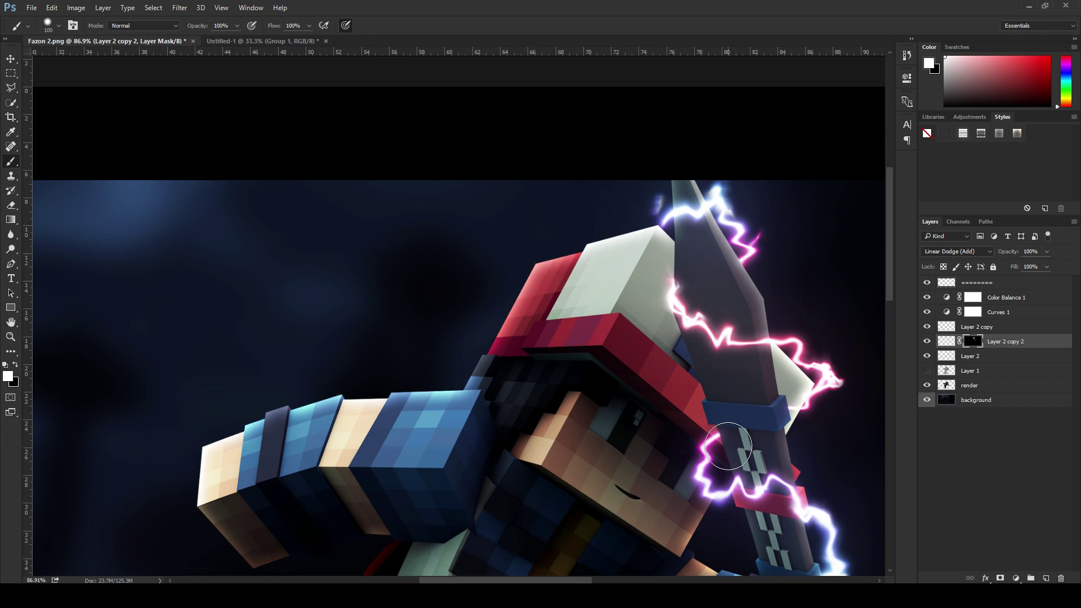
Step: Examine the masked lightning up close and in full view, comparing it with Layer 2 copy 2 and Layer 2 copy each hidden and shown
scroll(726, 452, "up", 5)
scroll(755, 534, "down", 6)
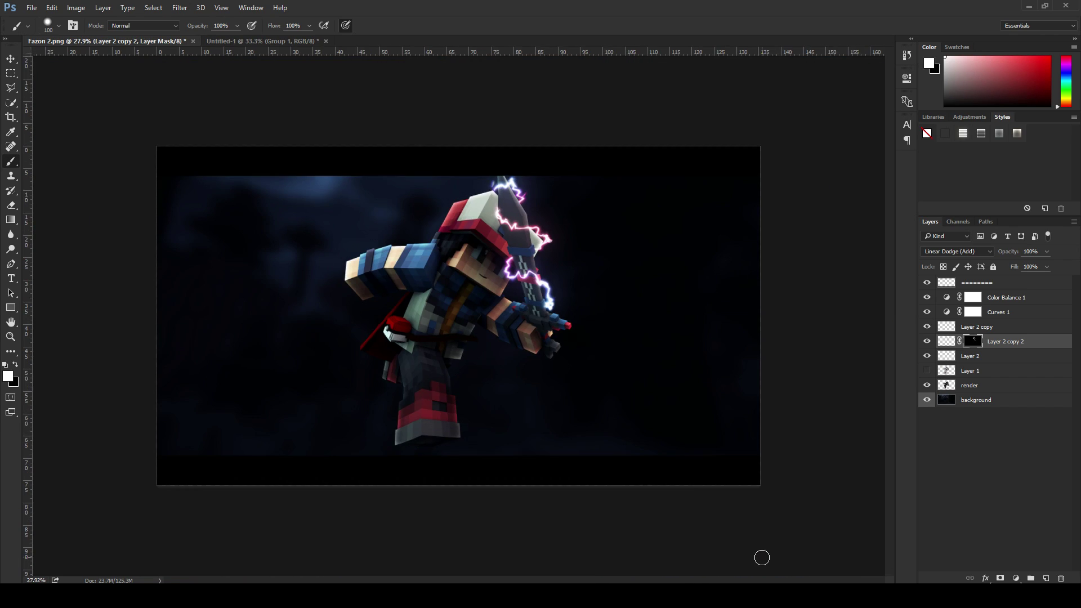
scroll(538, 279, "up", 11)
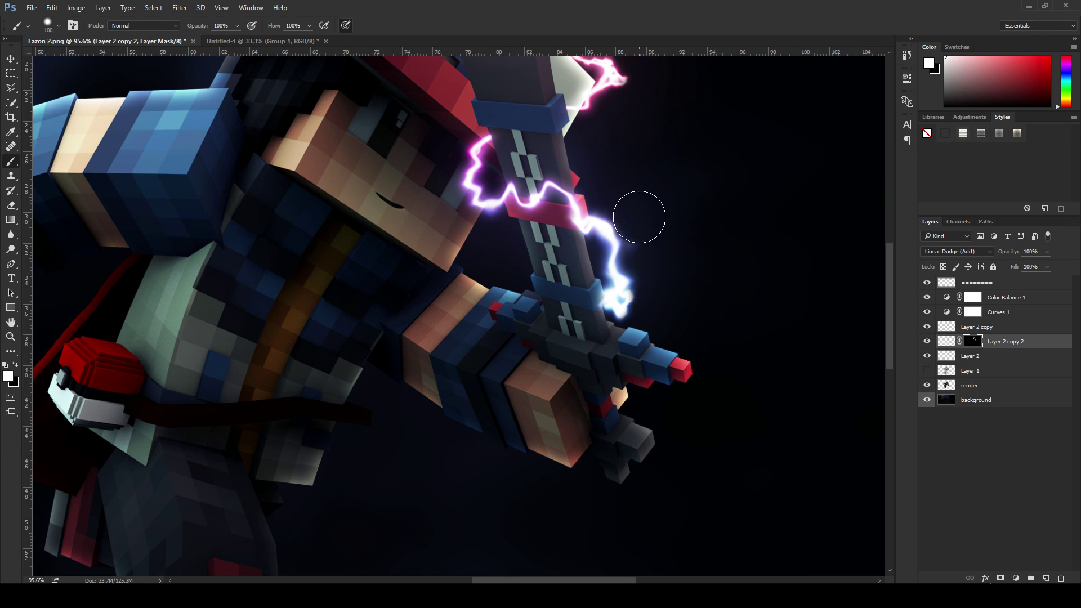
scroll(618, 201, "down", 3)
scroll(632, 175, "up", 3)
scroll(632, 174, "down", 1)
left_click(926, 341)
left_click(926, 341)
left_click(926, 327)
left_click(926, 327)
scroll(695, 189, "down", 7)
scroll(515, 240, "up", 8)
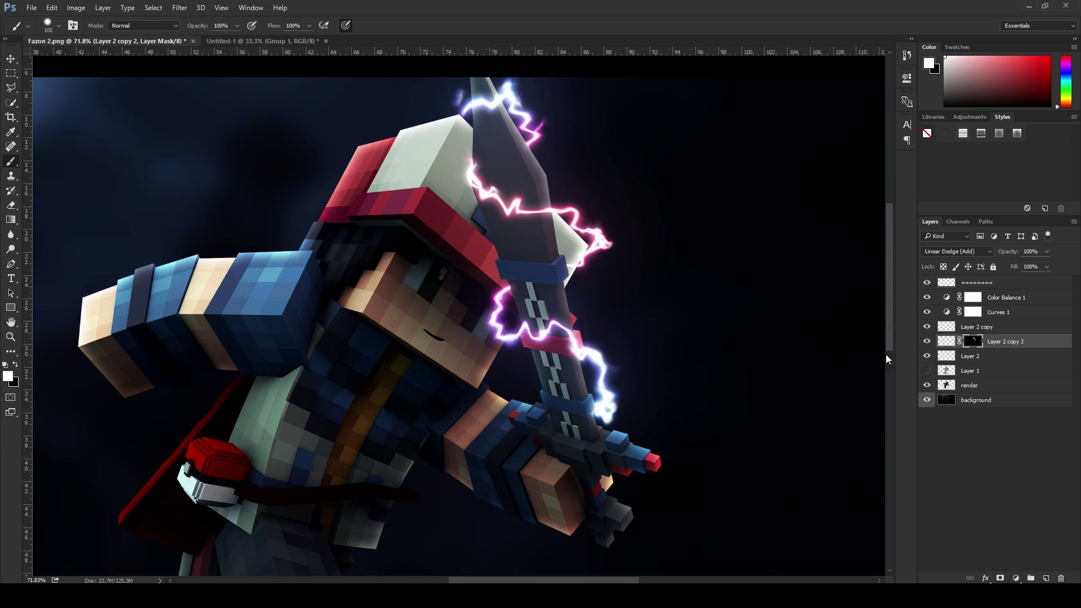
scroll(498, 234, "up", 3)
scroll(500, 155, "down", 6)
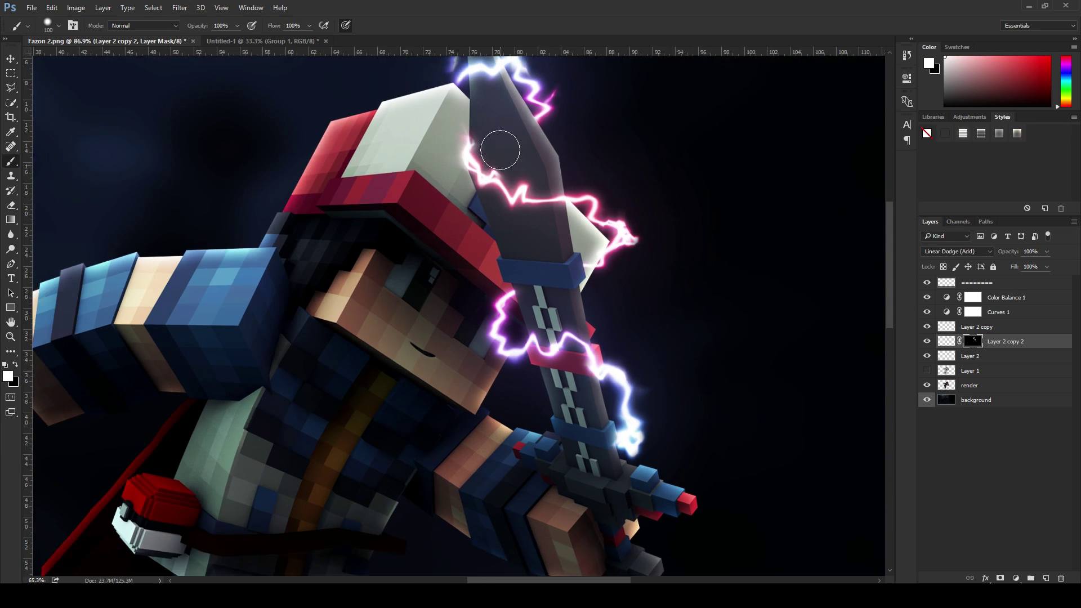
scroll(499, 175, "up", 3)
scroll(549, 225, "up", 1)
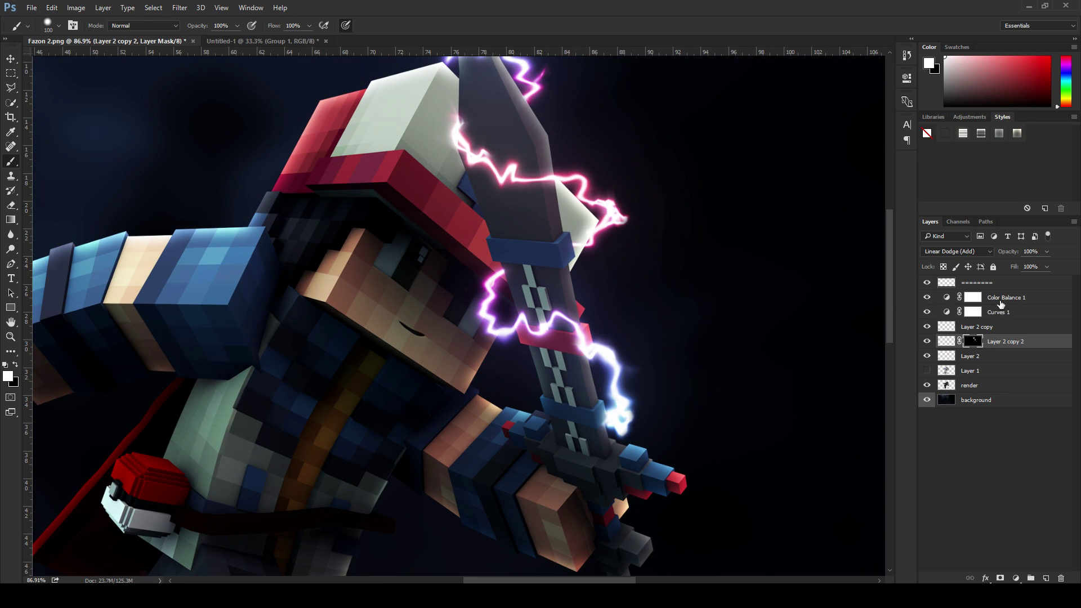
Step: Add a new layer above Layer 2 copy and sample the hilt's blue as the painting color
left_click(937, 297)
left_click(945, 327)
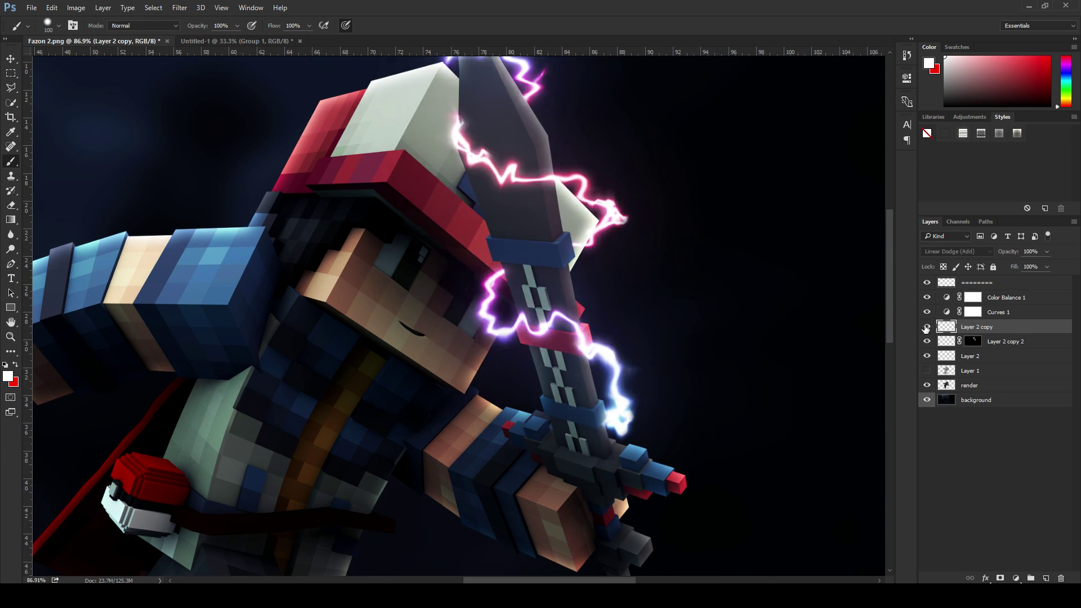
left_click(1046, 578)
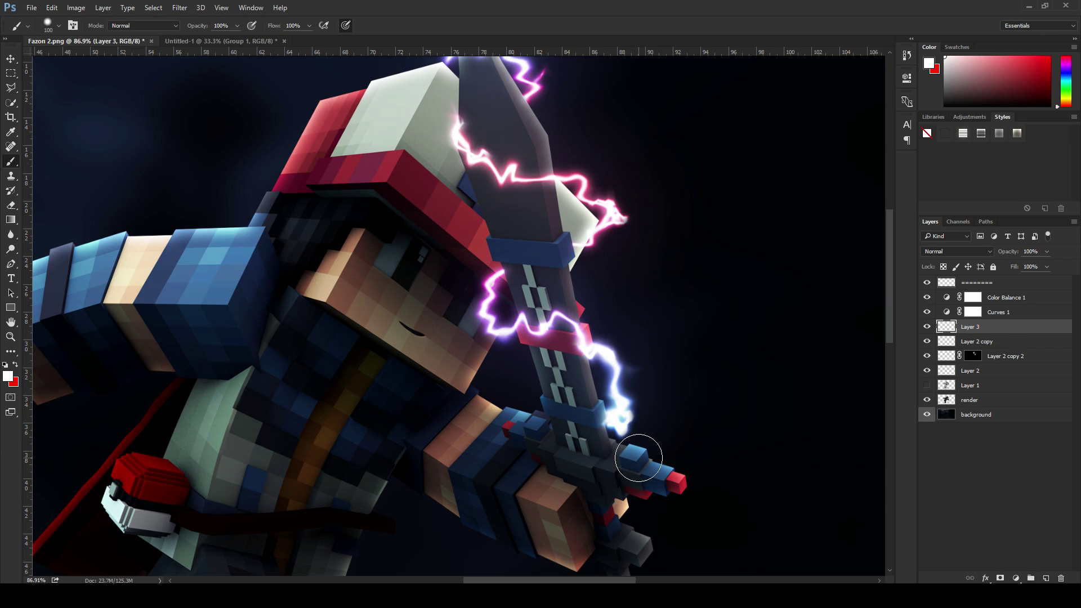
left_click(636, 456, "alt")
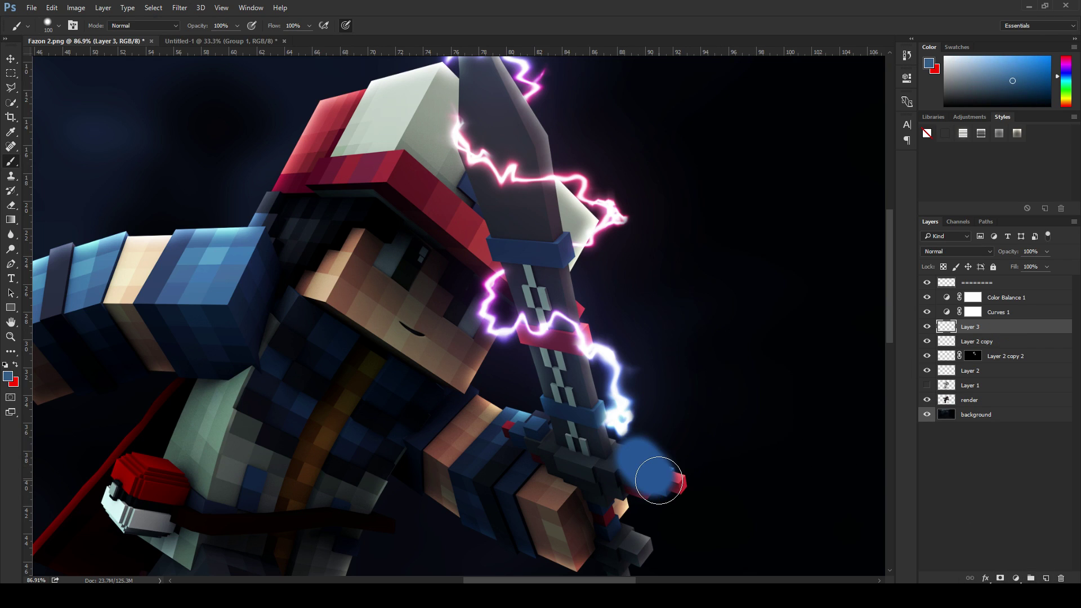
Step: Set the brush hardness to 0%, undo a test dab on the hilt and enlarge the brush to 250 px
right_click(650, 471)
left_click_drag(731, 459, 720, 459)
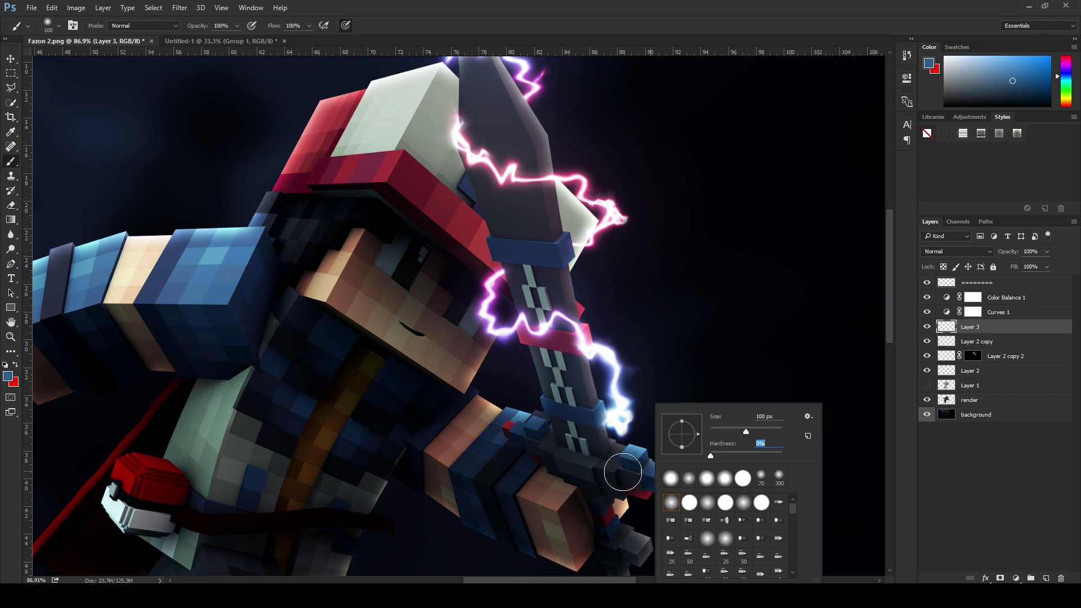
left_click(636, 456)
key("ctrl+z")
key("bracketright")
key("bracketright")
key("bracketright")
Step: Paint soft blue dabs over the hilt and the blade's blue bands, and a dab of sampled dark magenta over the red band
left_click(647, 465)
left_click(571, 423)
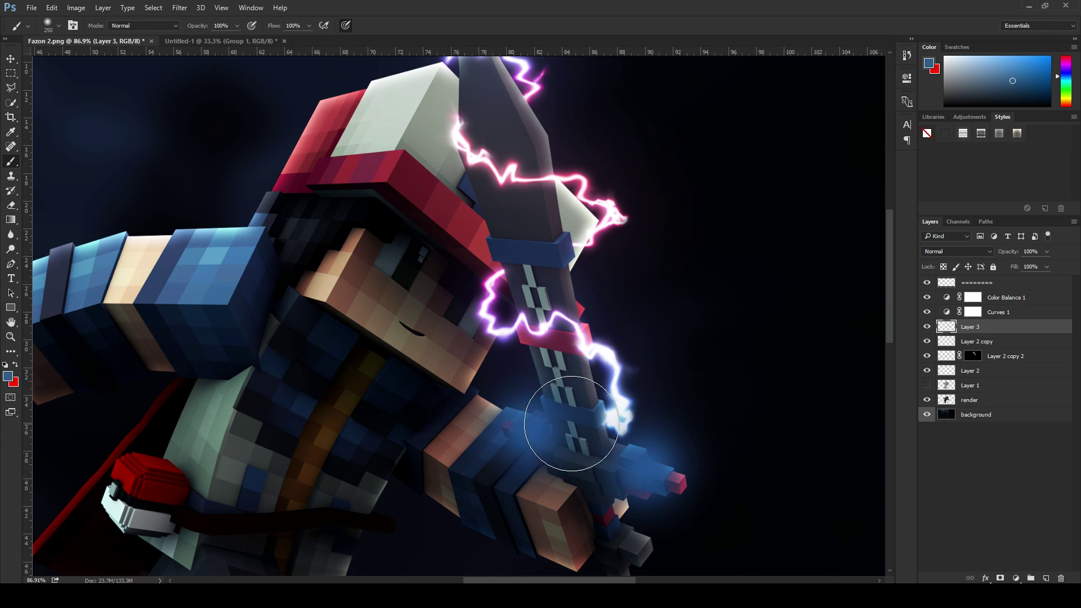
left_click(578, 414)
left_click(527, 251)
left_click(551, 339, "alt")
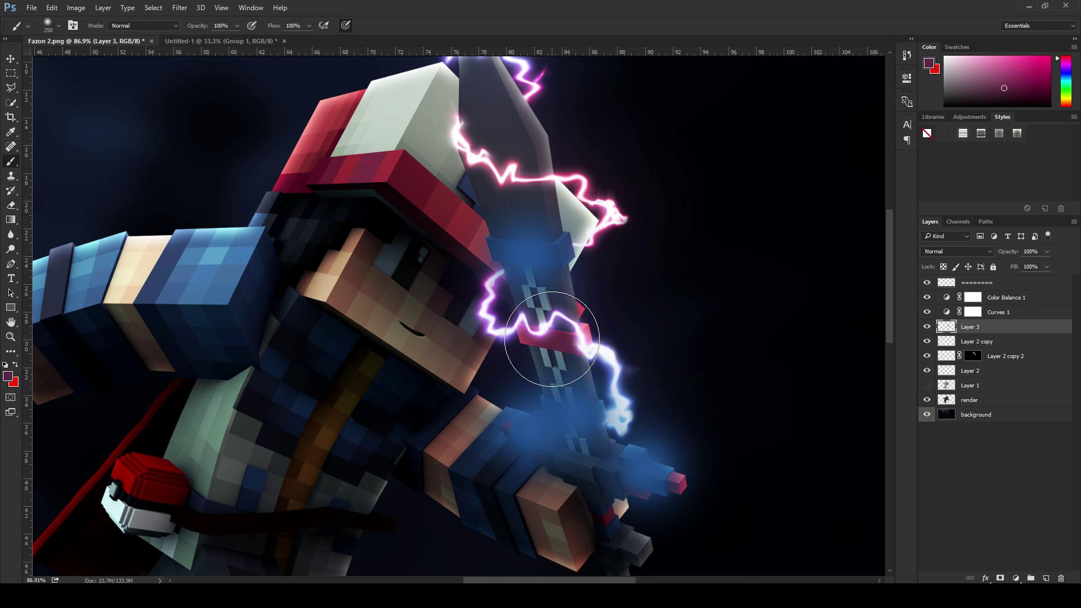
left_click(552, 339)
Step: Preview several blending modes on Layer 3 and set it to Color Dodge
scroll(946, 249, "down", 8)
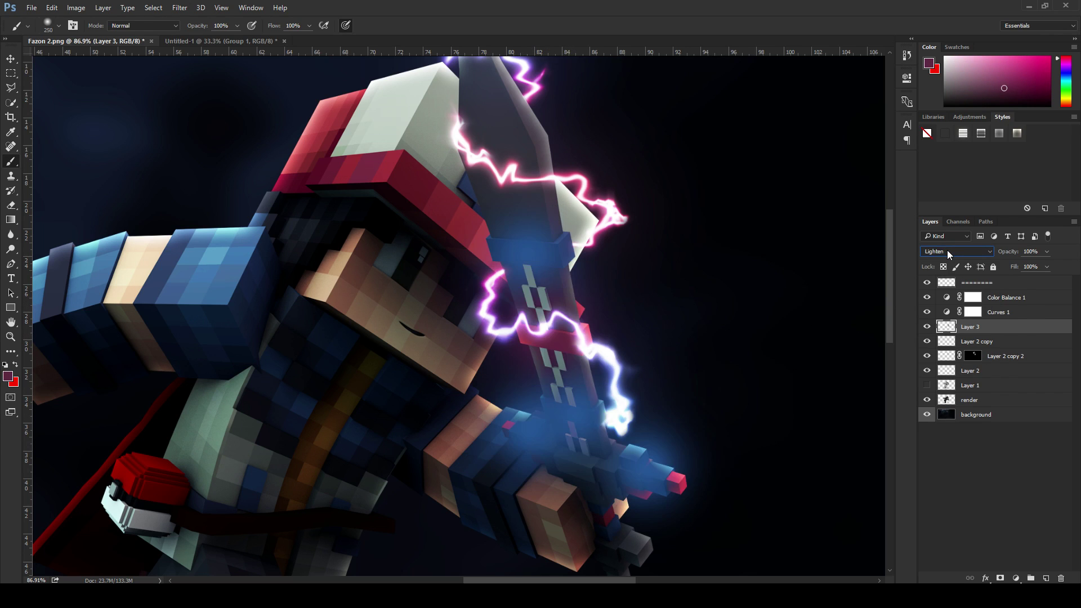
scroll(946, 250, "down", 6)
scroll(947, 250, "down", 2)
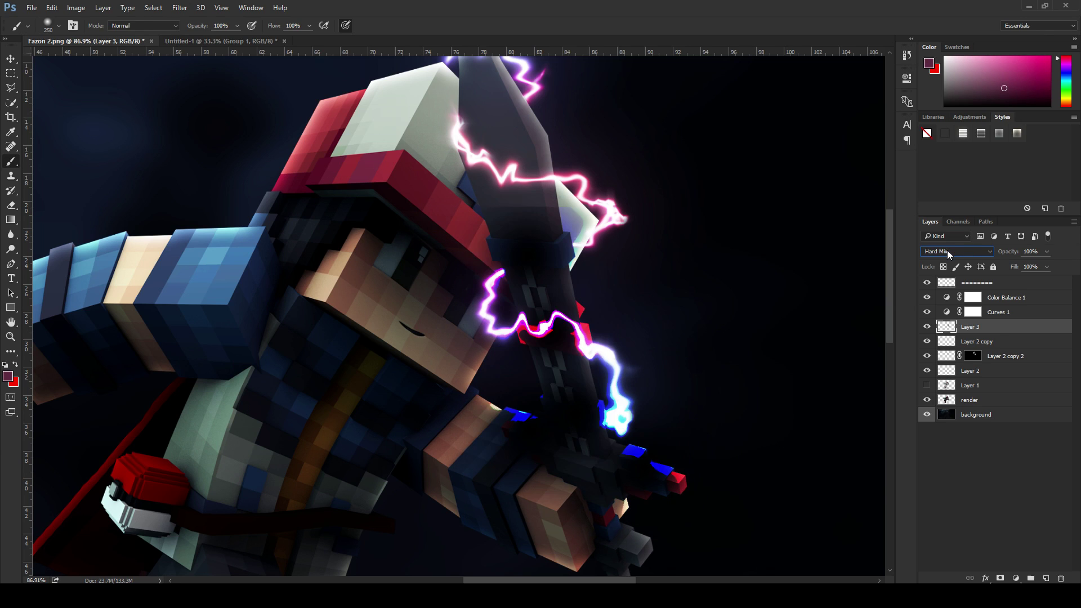
scroll(946, 250, "up", 6)
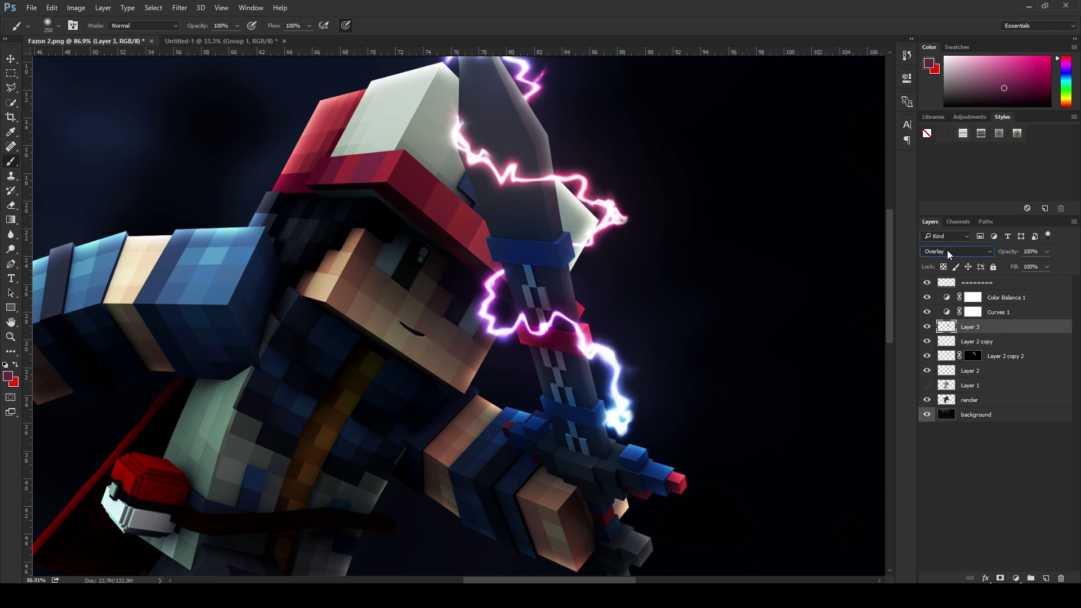
scroll(946, 250, "up", 1)
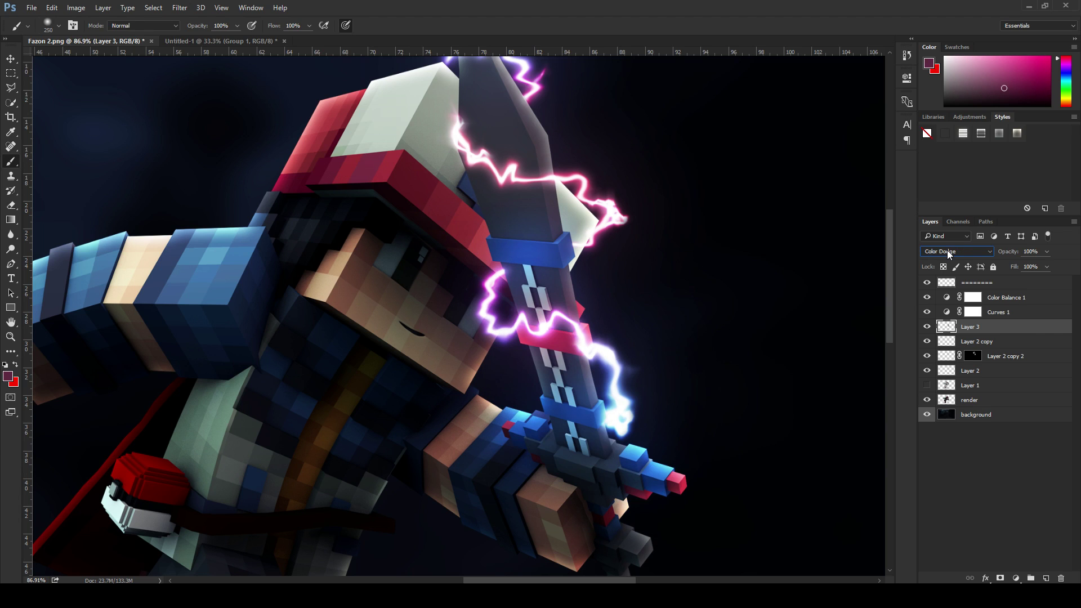
Step: Paint soft dark-magenta dabs along the sword blade and over the hand holding it on Layer 3
scroll(747, 294, "down", 3)
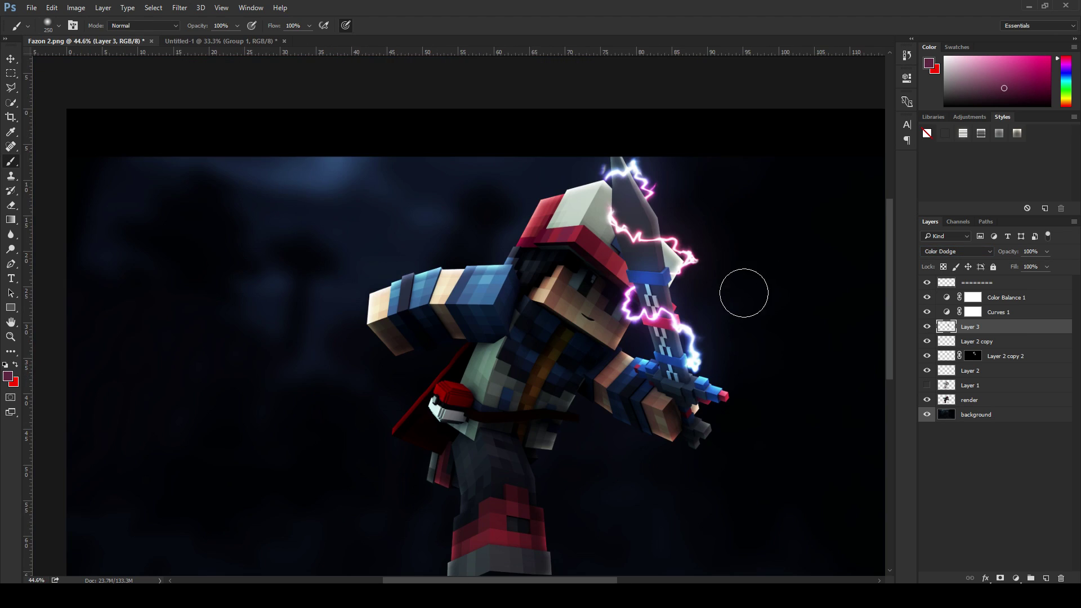
scroll(635, 244, "up", 2)
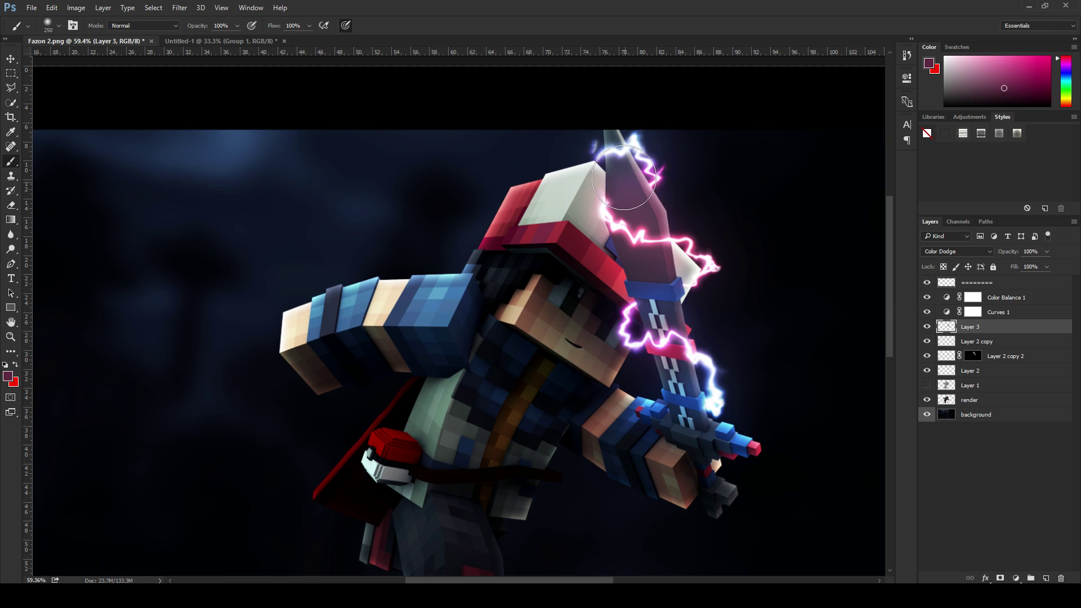
scroll(670, 224, "down", 3)
scroll(487, 260, "up", 3)
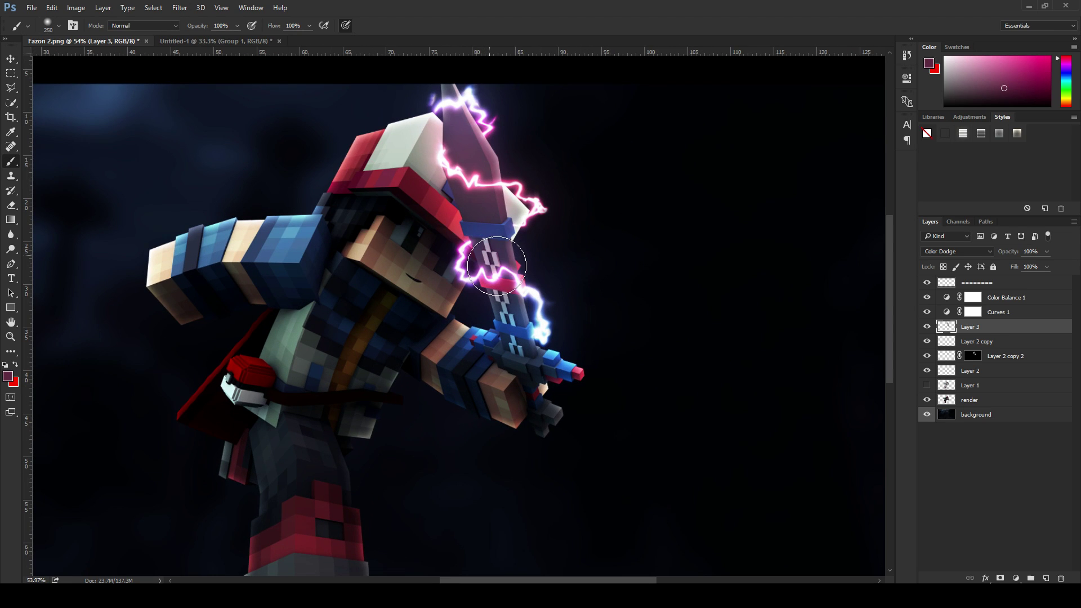
scroll(536, 360, "up", 1)
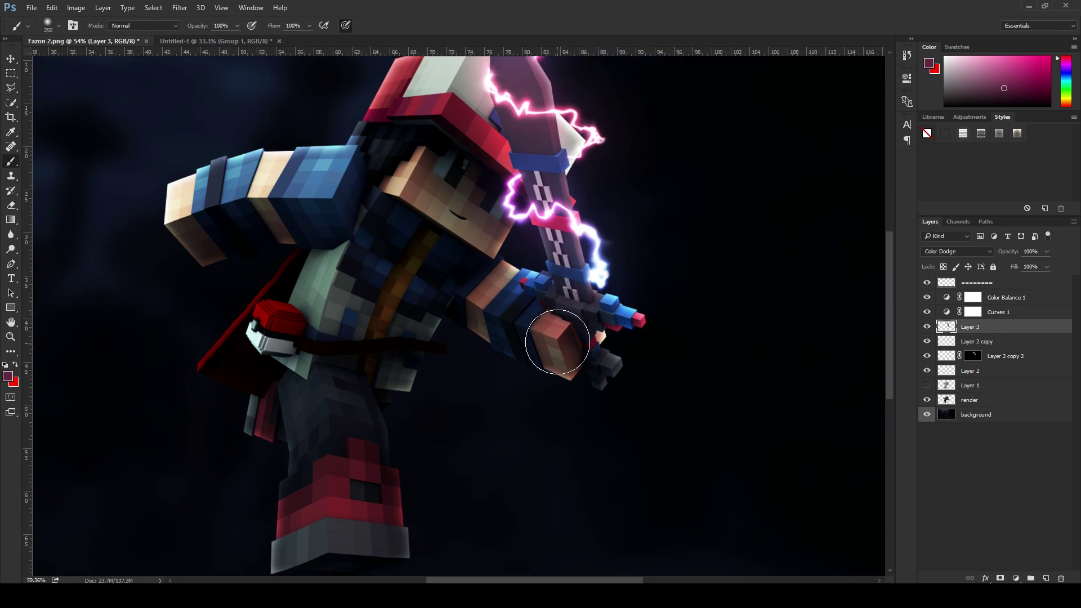
scroll(535, 188, "down", 3)
scroll(537, 179, "up", 3)
scroll(538, 179, "down", 2)
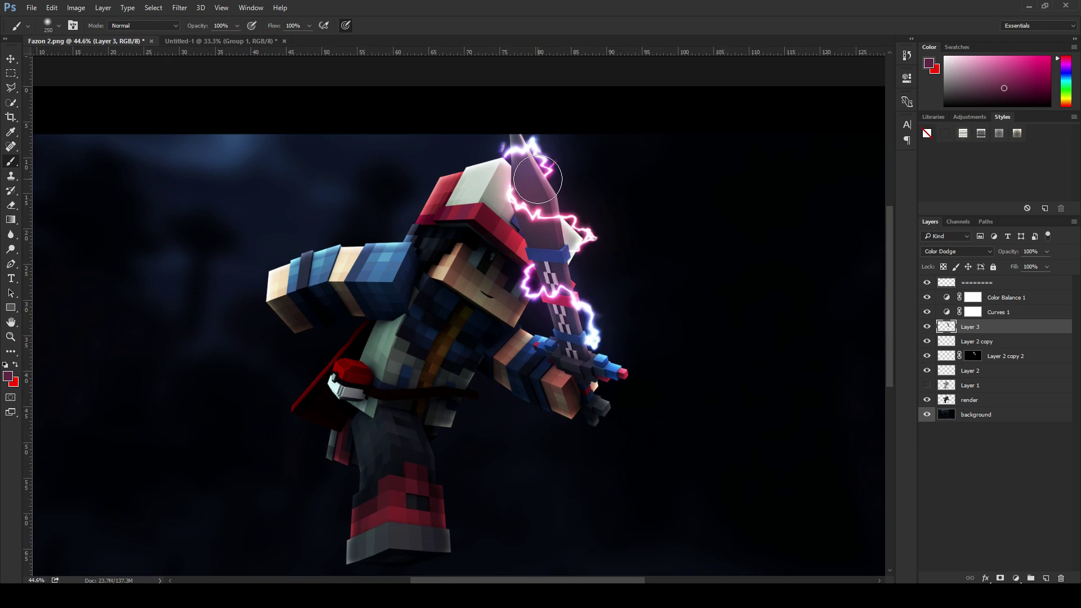
Step: Examine the tinted sword blade, the lightning and the nearby hat up close and in the overall composition
scroll(550, 188, "up", 4)
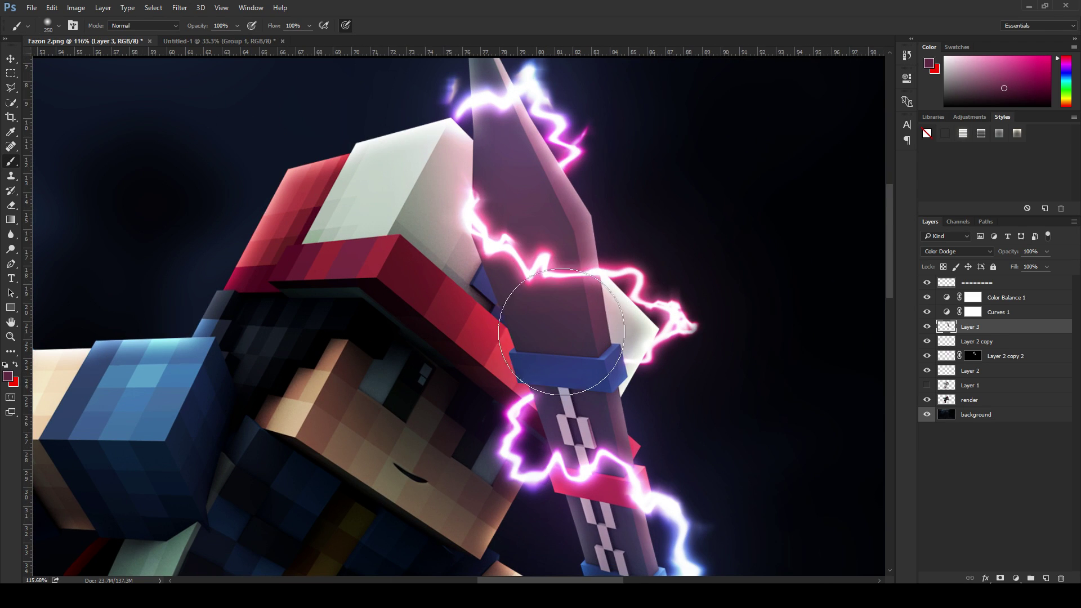
scroll(572, 326, "down", 2)
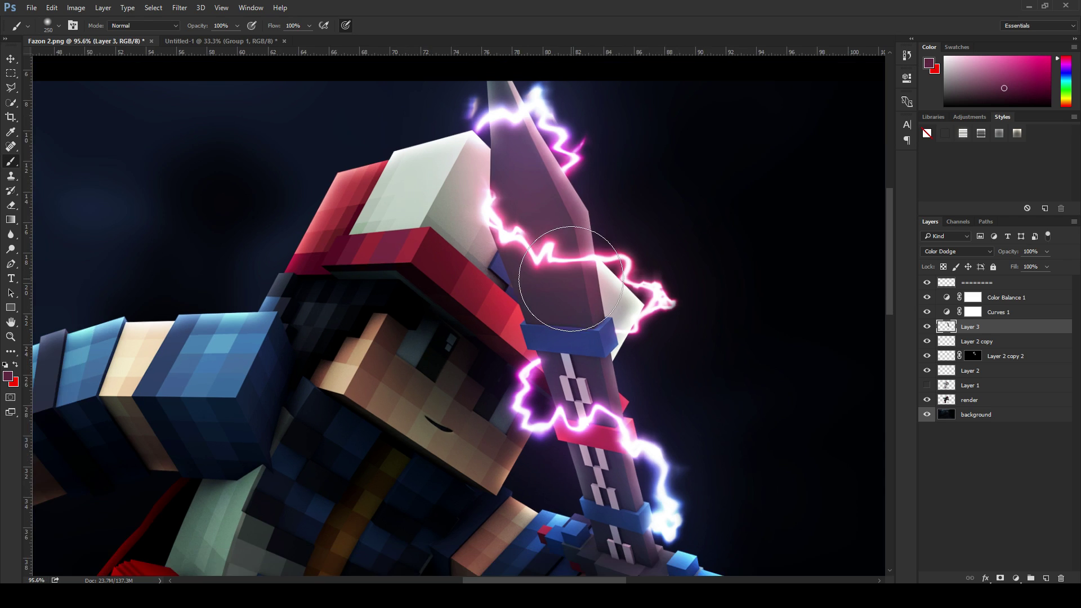
scroll(550, 242, "up", 3)
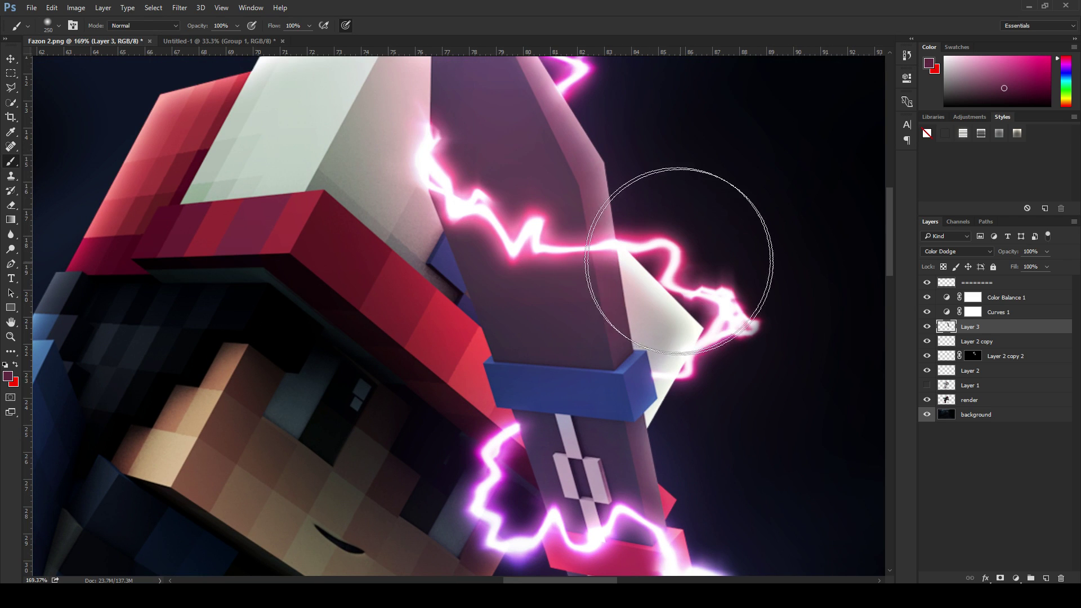
scroll(631, 283, "down", 1)
scroll(567, 225, "up", 1)
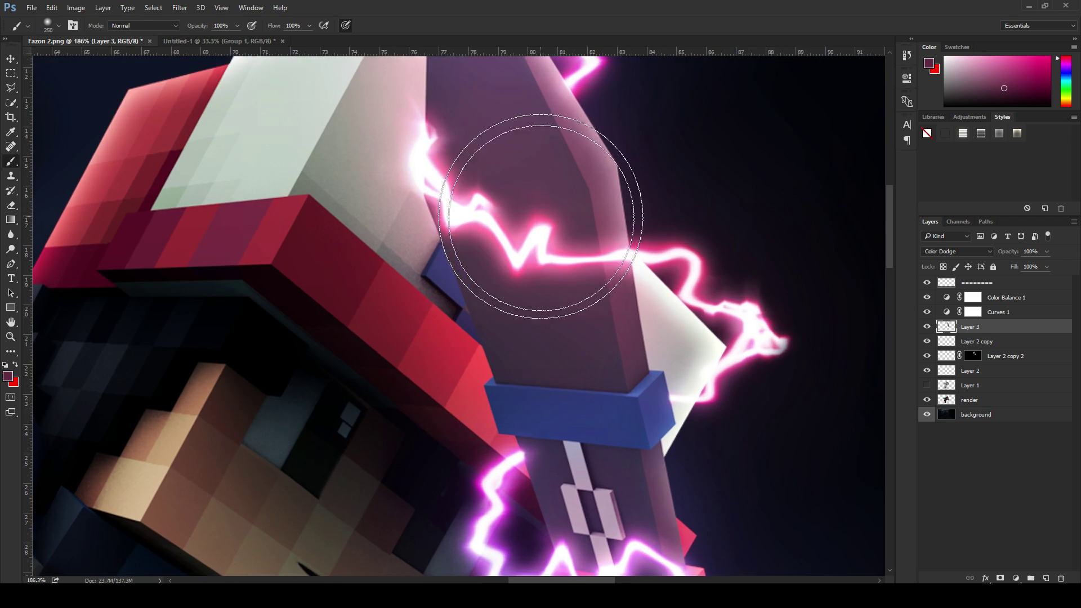
scroll(572, 269, "down", 1)
scroll(572, 269, "down", 2)
scroll(563, 168, "up", 2)
scroll(540, 194, "down", 1)
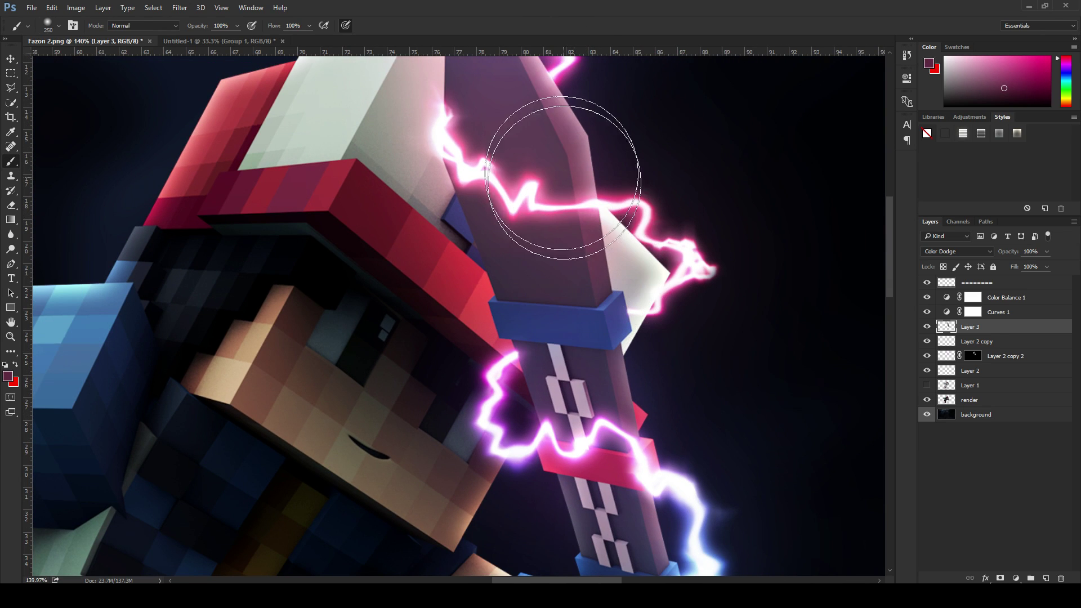
scroll(572, 250, "down", 2)
scroll(592, 319, "down", 5)
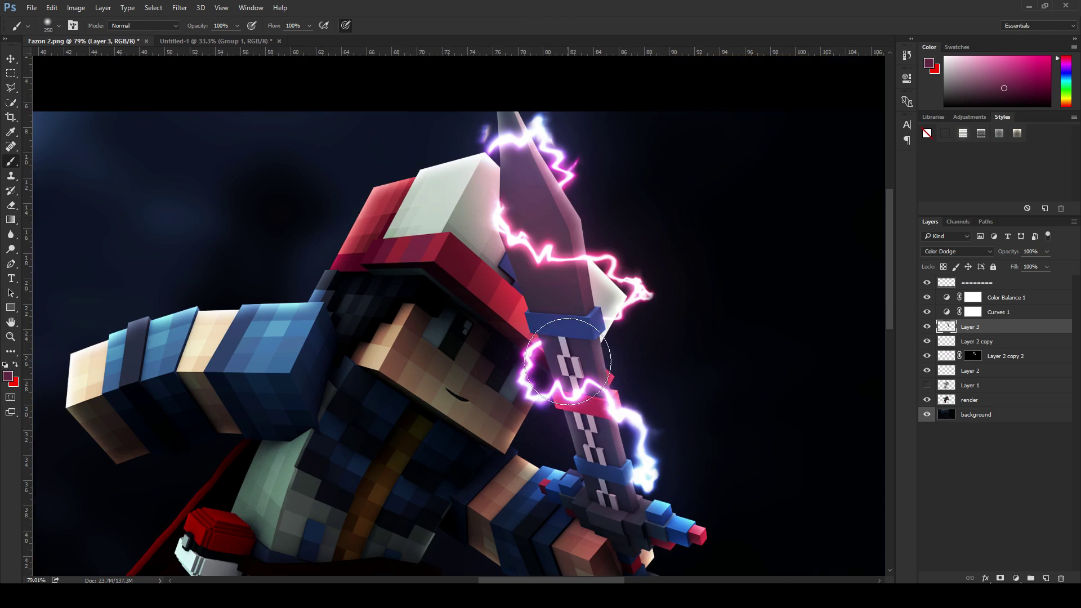
scroll(513, 115, "up", 2)
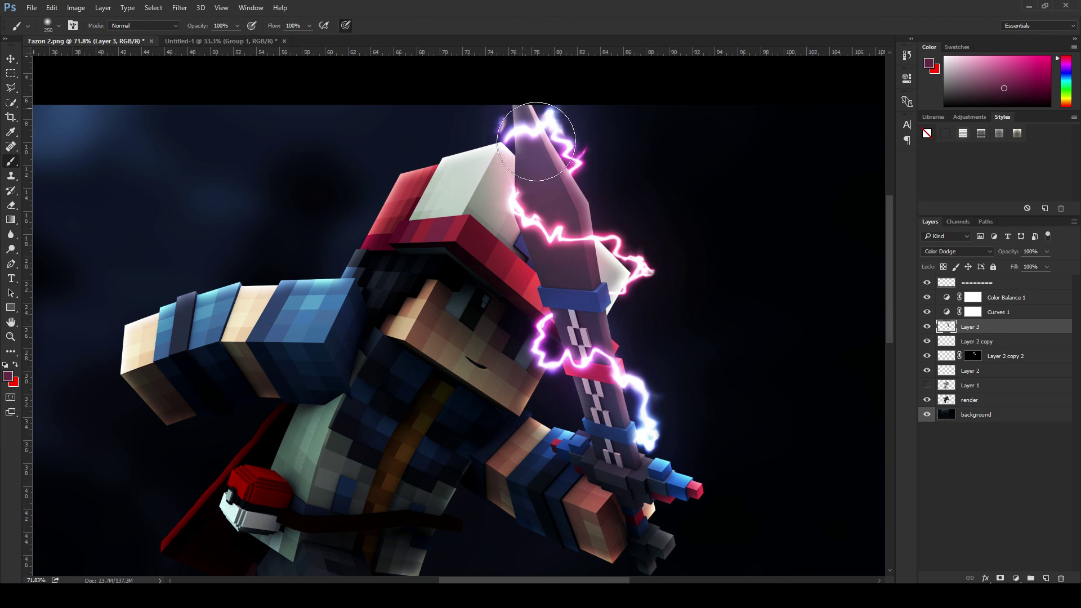
scroll(619, 197, "down", 2)
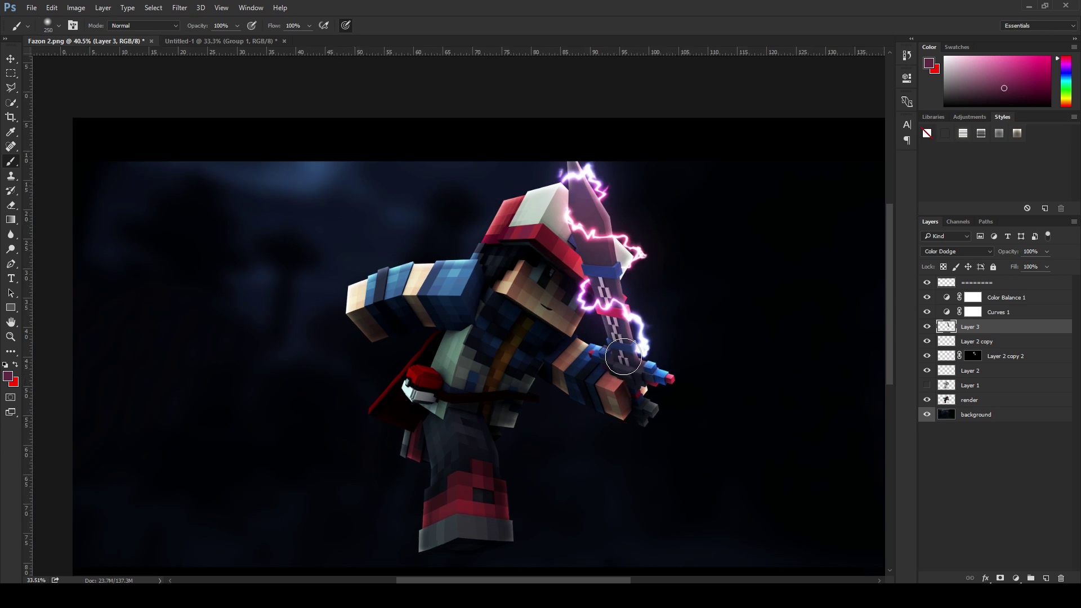
scroll(495, 225, "up", 2)
scroll(533, 242, "down", 1)
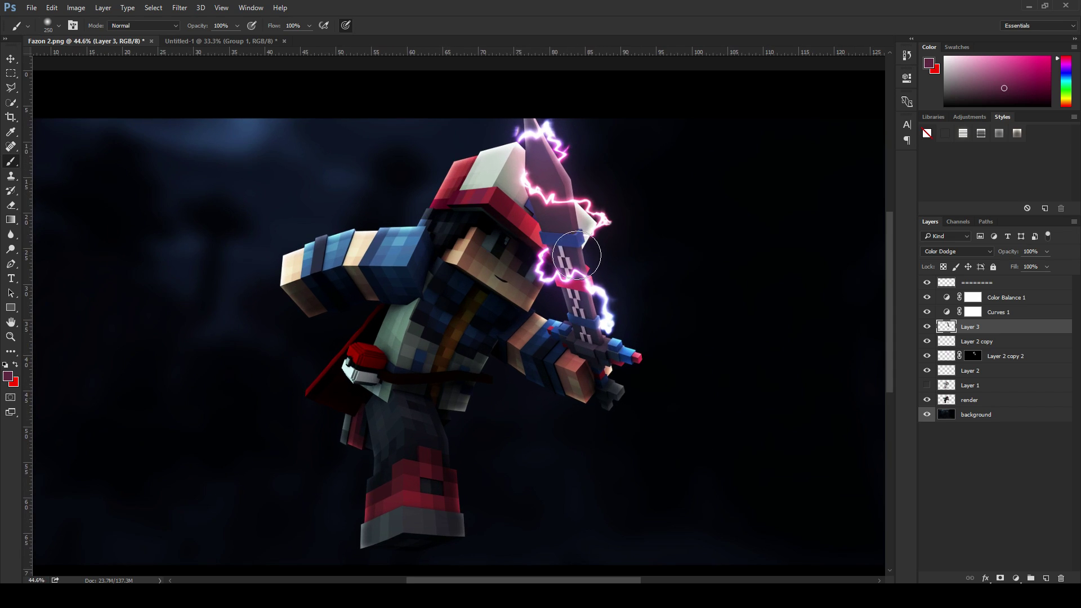
Step: Add a Gradient Map adjustment layer above Color Balance 1
left_click(1015, 304)
left_click(1015, 578)
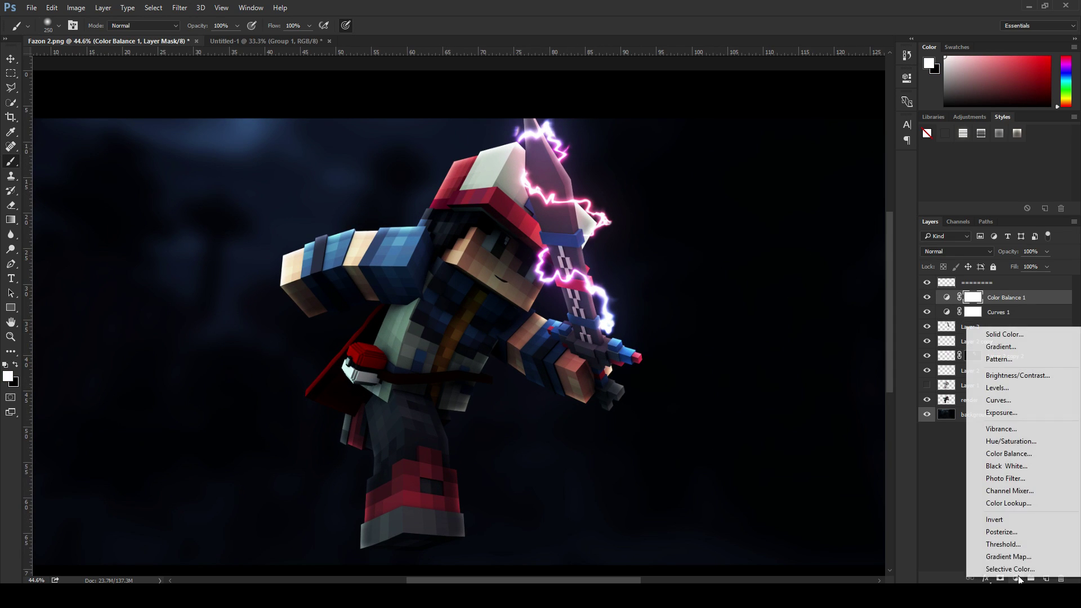
left_click(1001, 552)
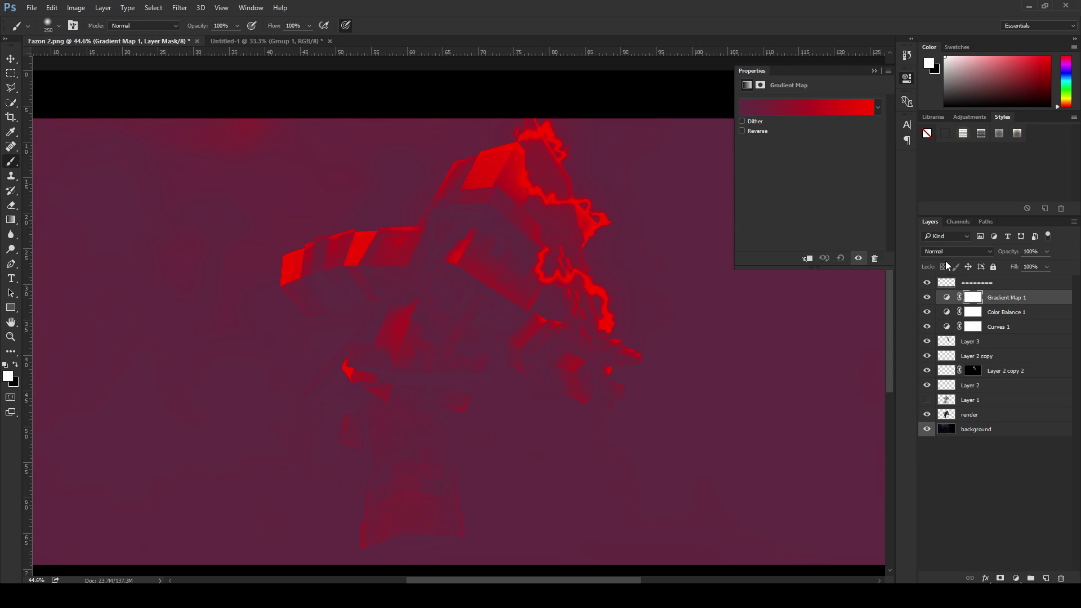
Step: Preview several blending modes on the gradient map layer, restore Normal, and try its Reverse option on and off
scroll(944, 251, "down", 12)
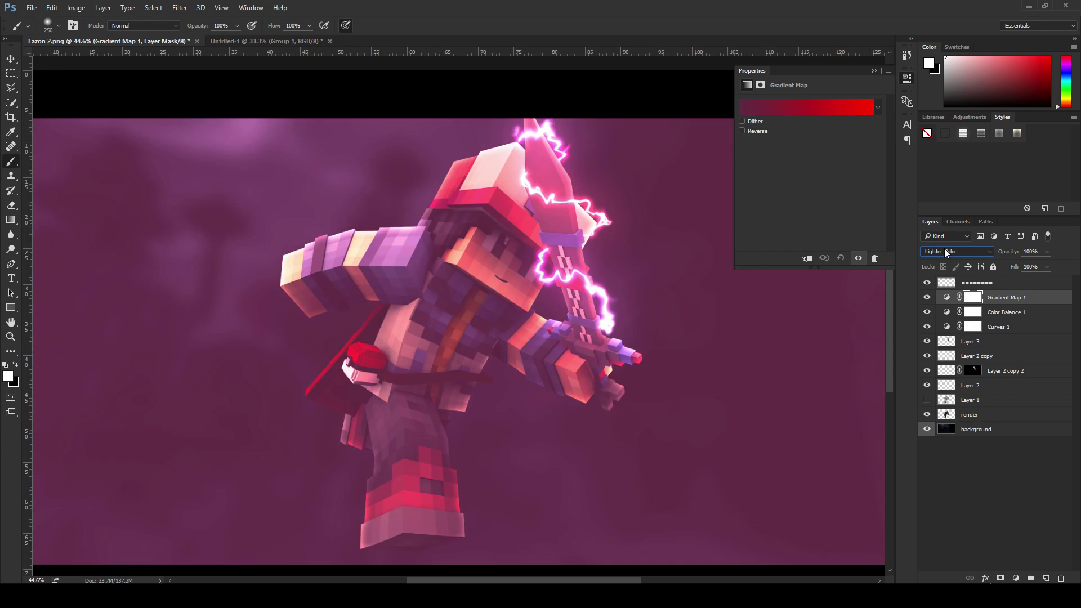
scroll(944, 252, "down", 5)
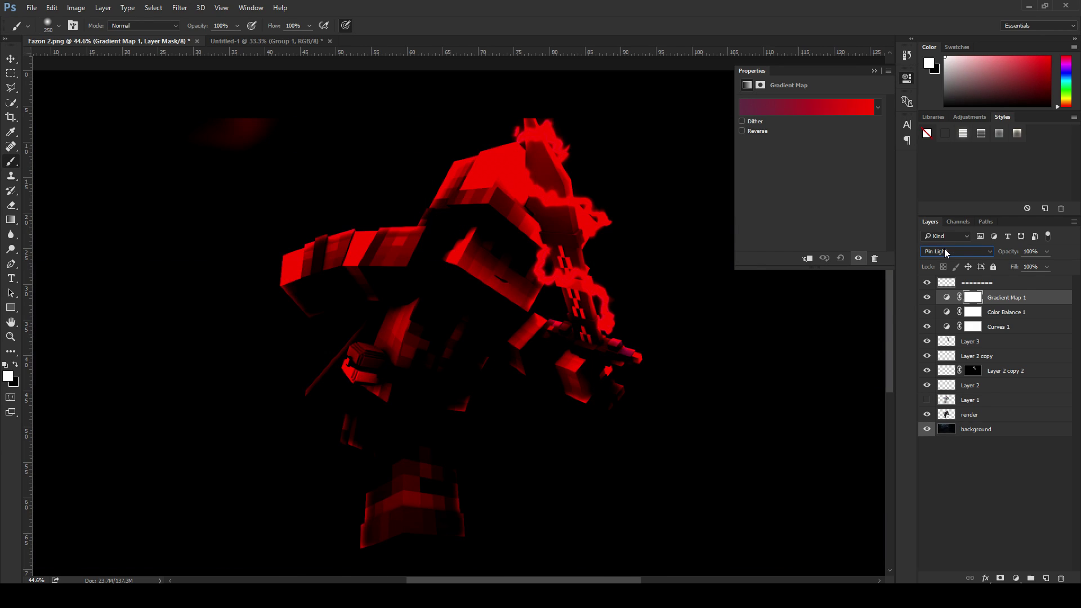
left_click(945, 252)
left_click(934, 261)
left_click(741, 130)
left_click(742, 131)
Step: Apply the white-to-blue preset to the gradient map and change its white starting stop to black
left_click(769, 108)
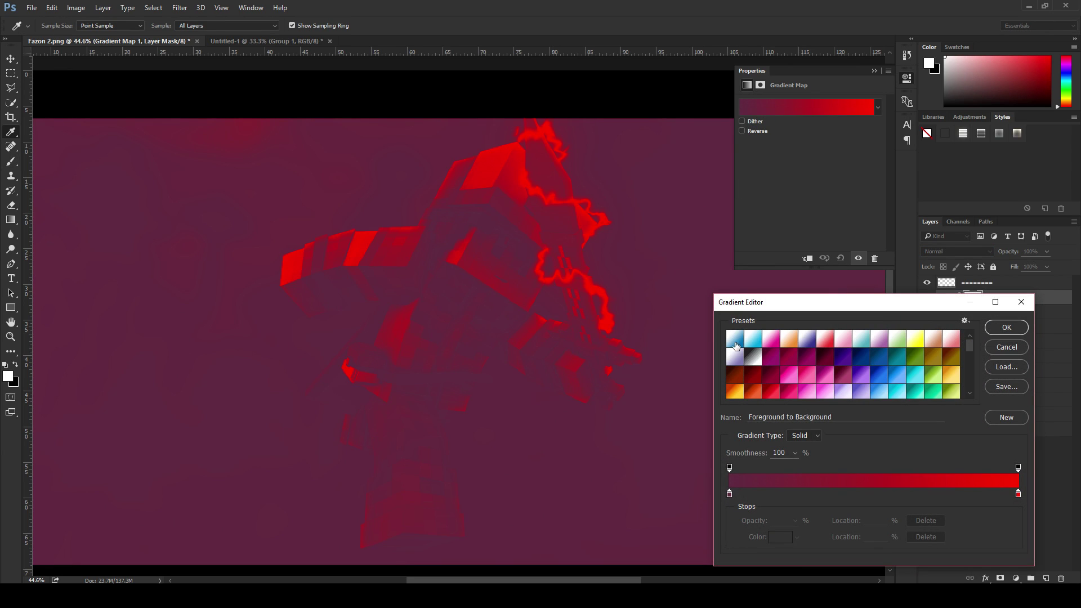
left_click(735, 338)
left_click(729, 494)
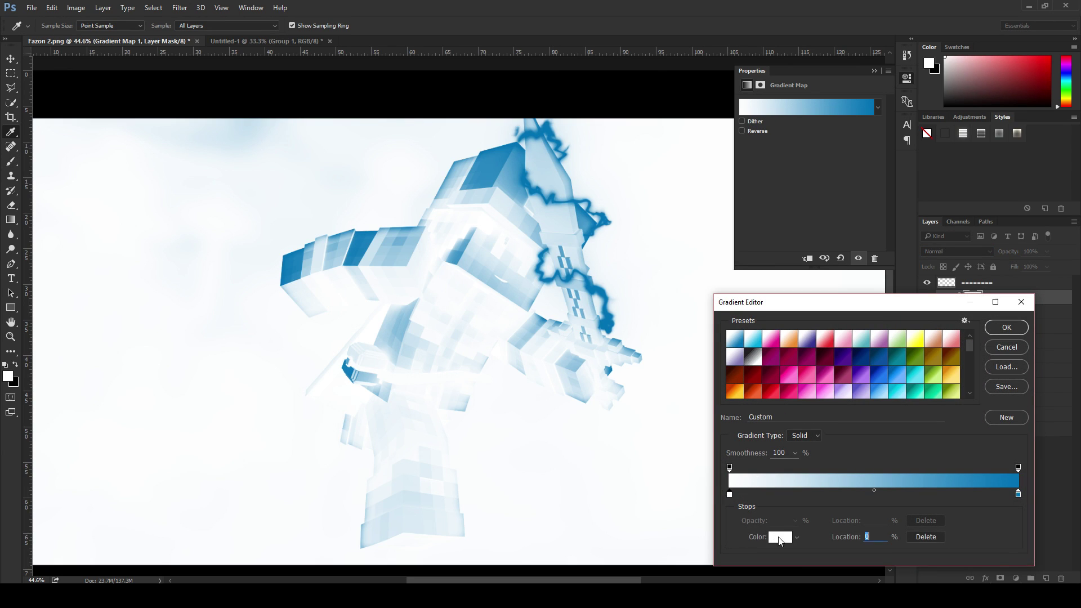
left_click(780, 536)
left_click(717, 538)
left_click(964, 366)
left_click(1006, 328)
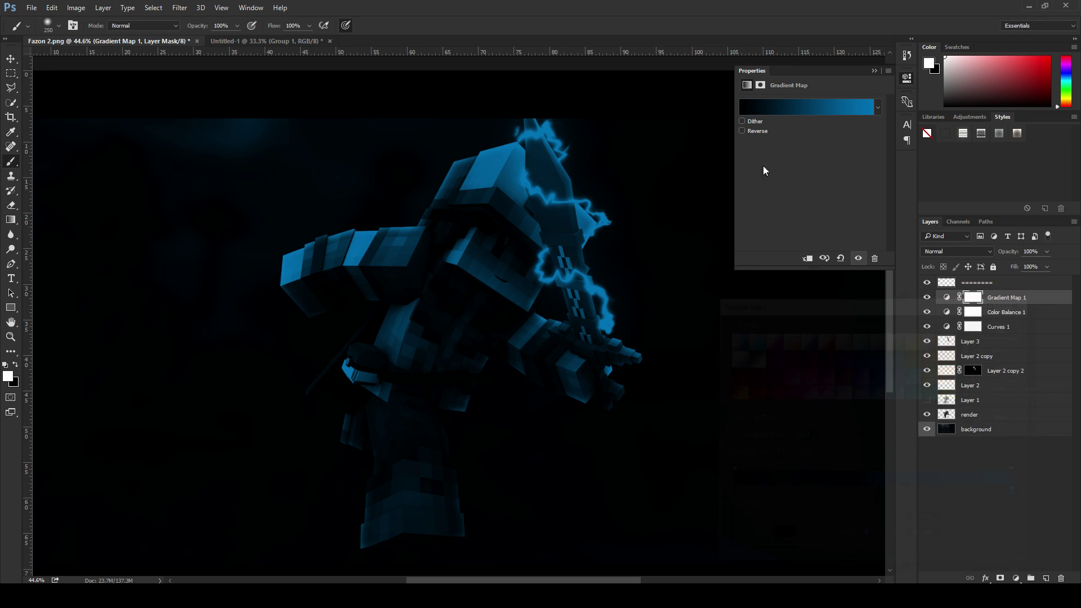
Step: Change the gradient's blue end stop to white and leave Reverse switched off
left_click(747, 132)
left_click(794, 110)
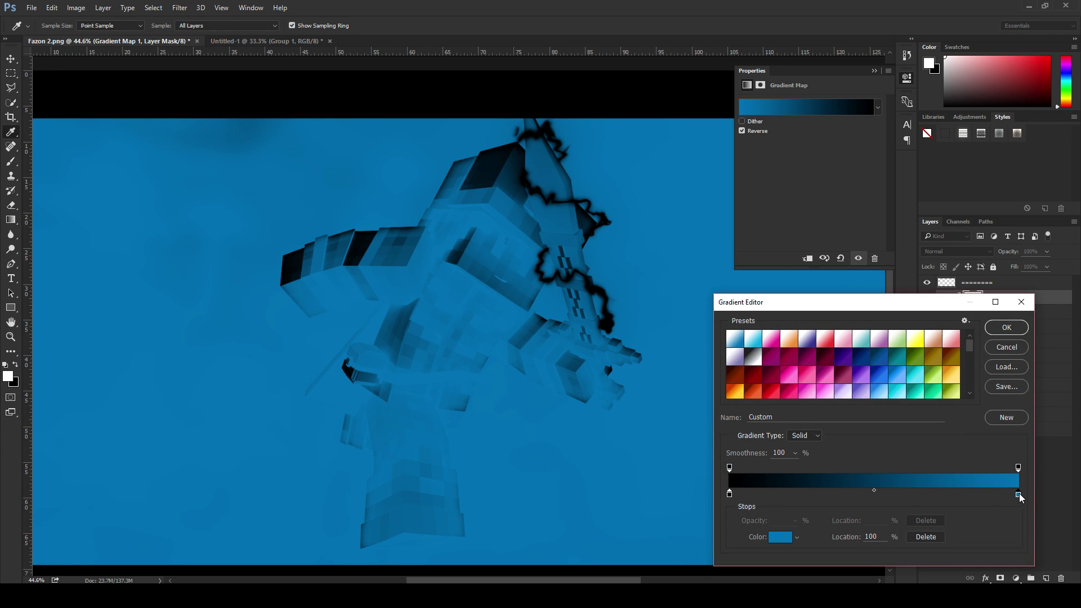
left_click(780, 537)
left_click(720, 366)
left_click(900, 369)
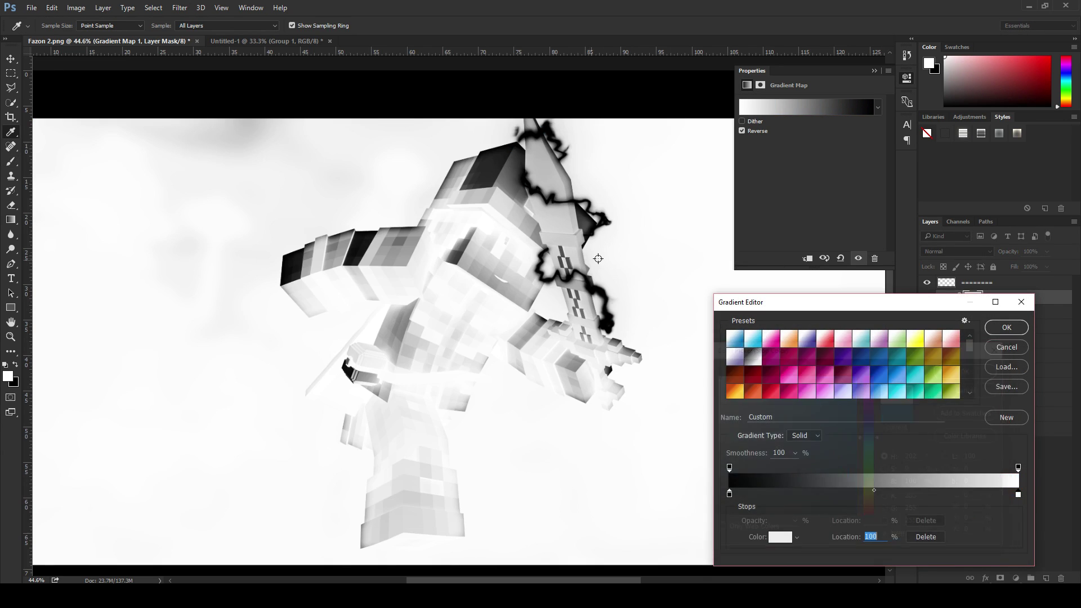
left_click(1006, 327)
left_click(741, 131)
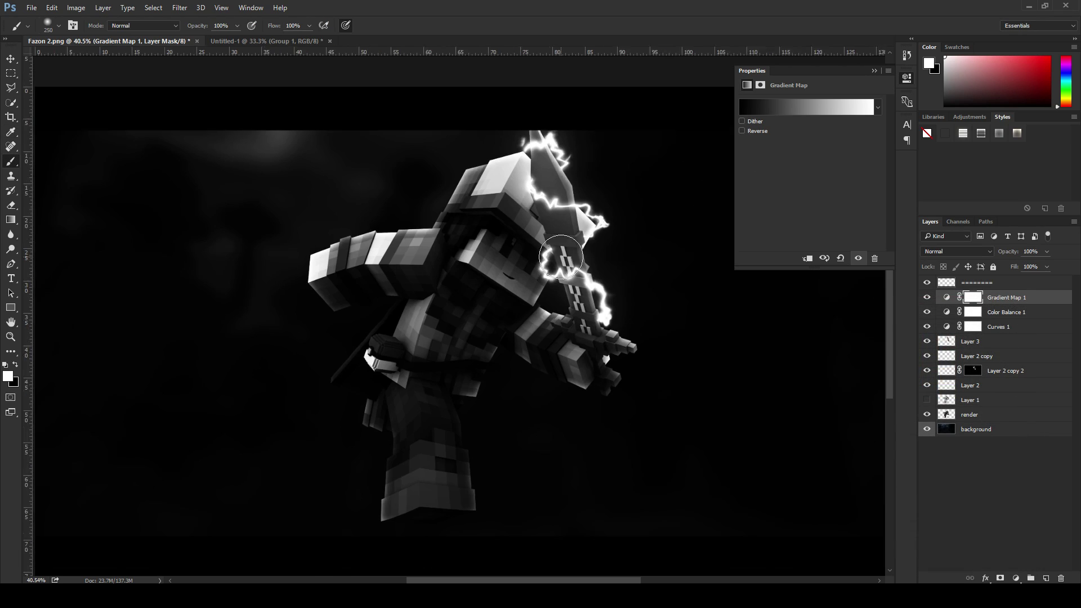
Step: Preview several blending modes on the gradient map layer and set it to Hard Light
scroll(561, 257, "down", 3)
scroll(968, 251, "down", 10)
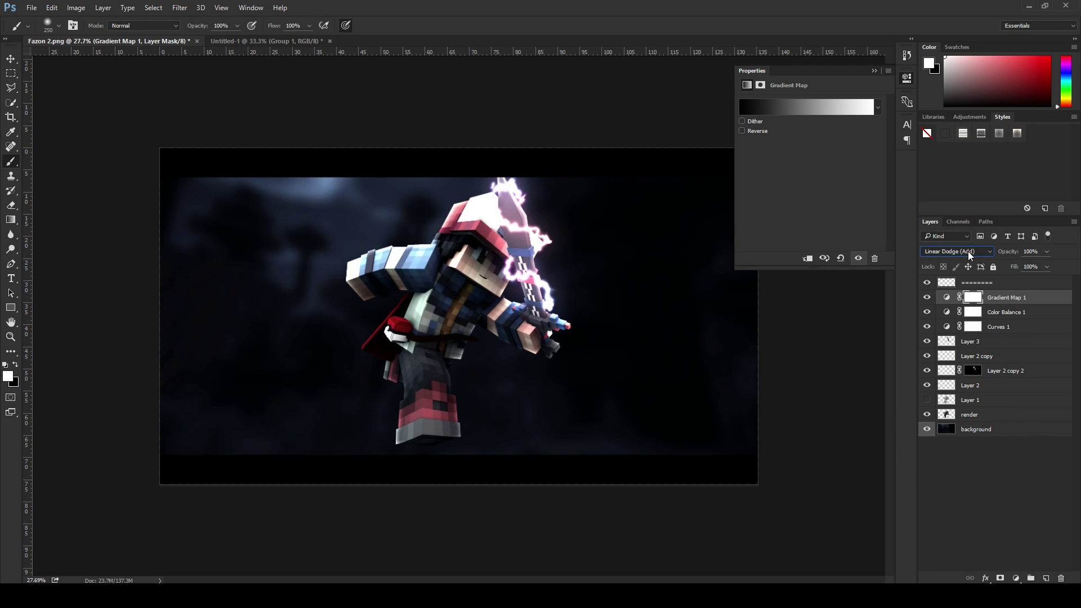
scroll(967, 251, "down", 5)
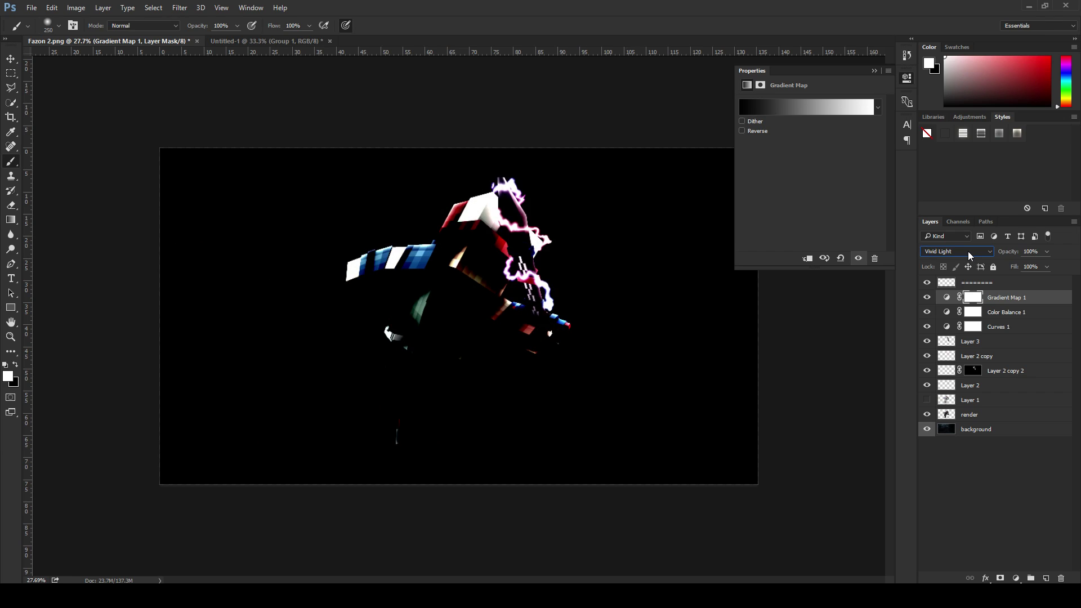
scroll(967, 251, "up", 1)
Step: Reduce the gradient map layer's opacity to 17%, comparing the image with the layer hidden and shown
left_click_drag(1008, 251, 966, 268)
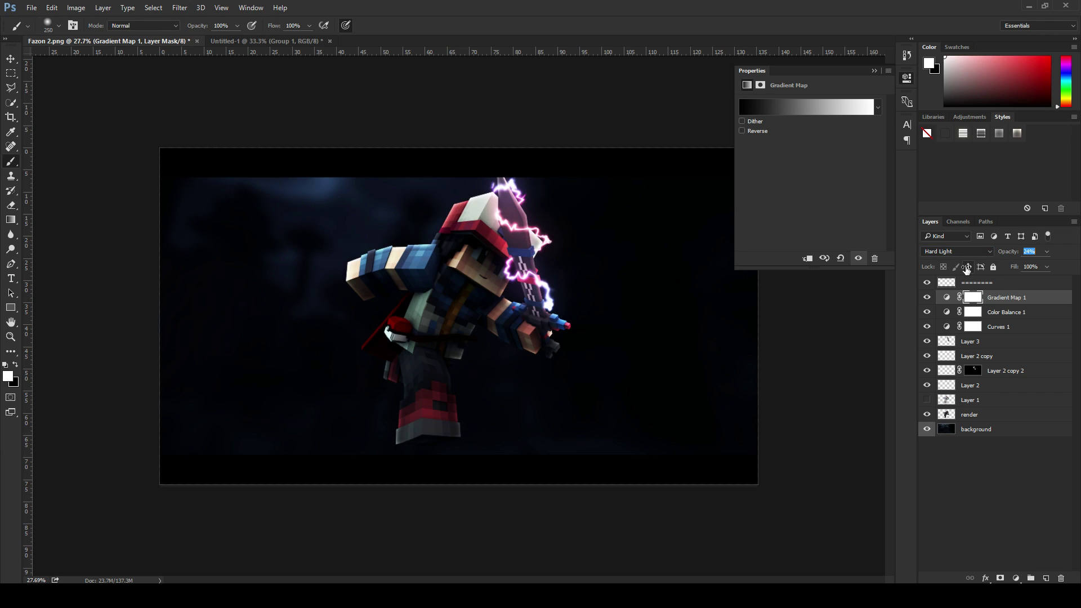
left_click(928, 296)
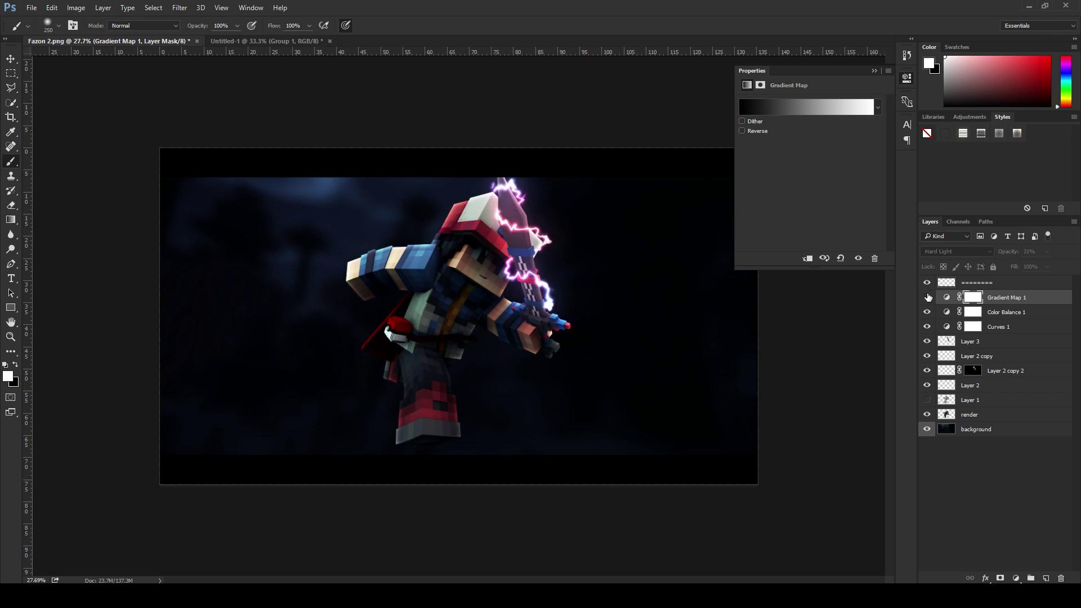
left_click(928, 296)
left_click(928, 297)
left_click(875, 72)
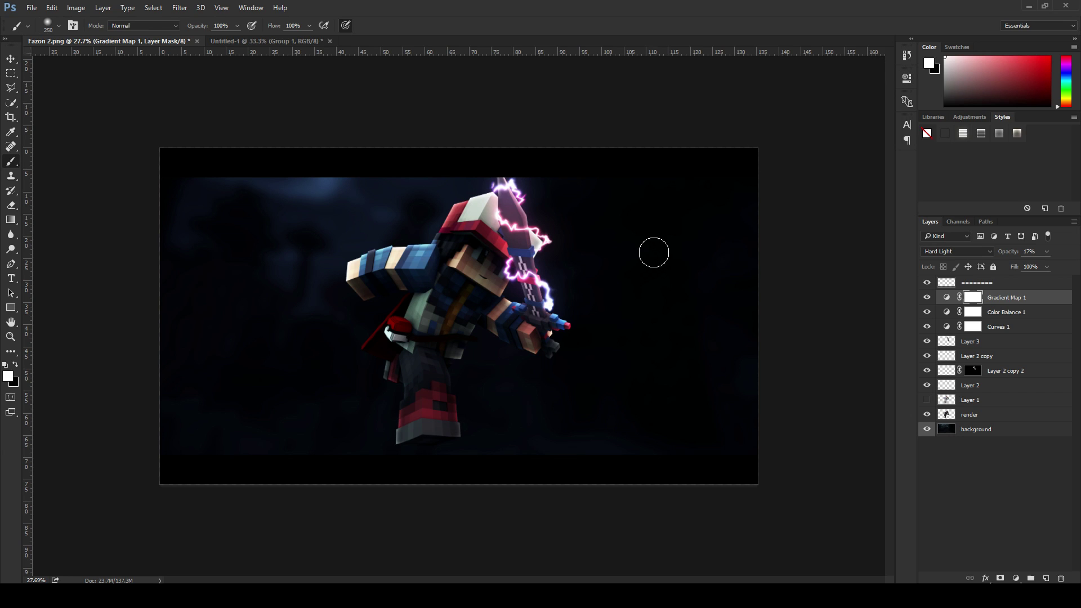
Step: Add an Exposure adjustment layer above the gradient map and set its exposure to 1
scroll(535, 265, "up", 5)
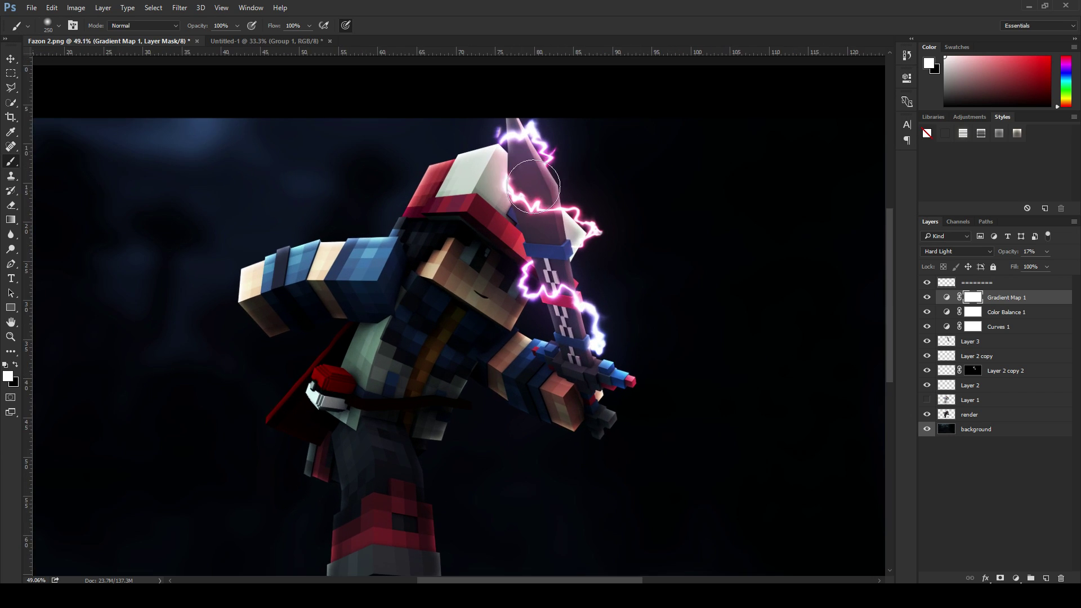
scroll(638, 292, "down", 3)
scroll(518, 176, "up", 2)
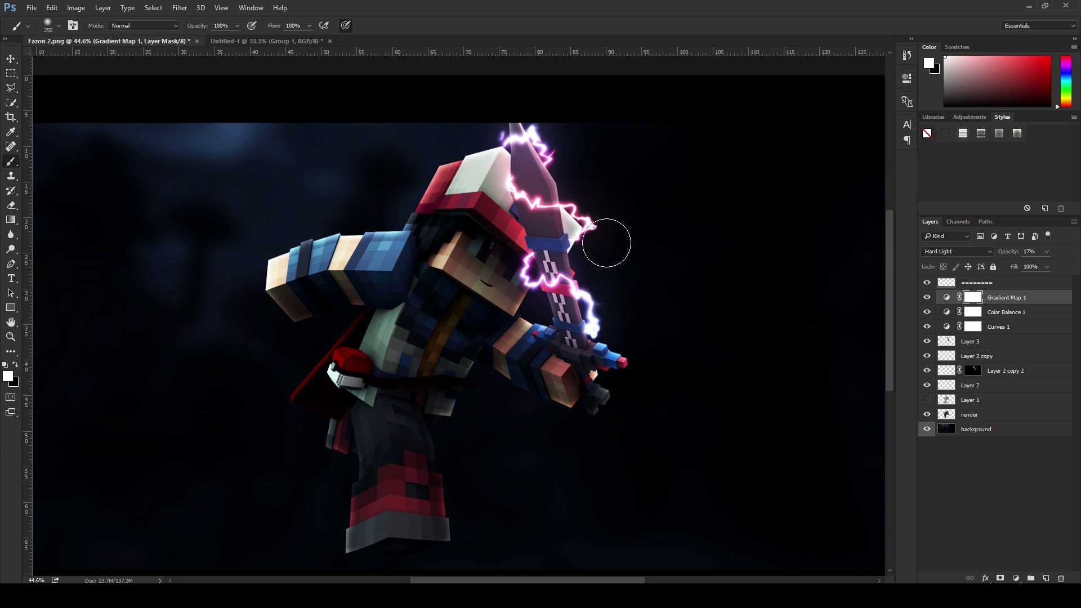
left_click(1016, 578)
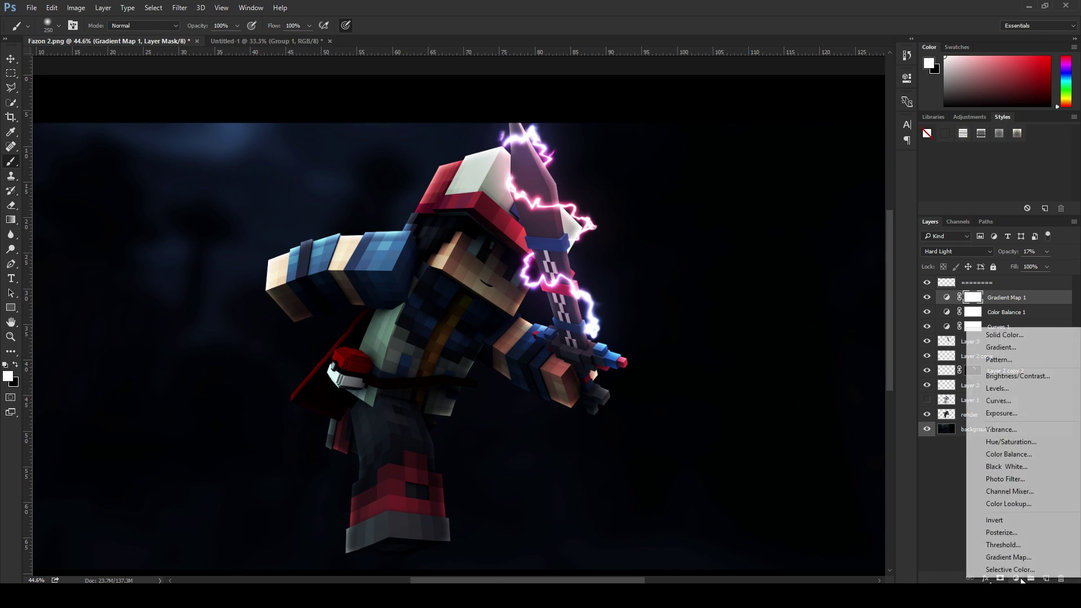
left_click(1001, 413)
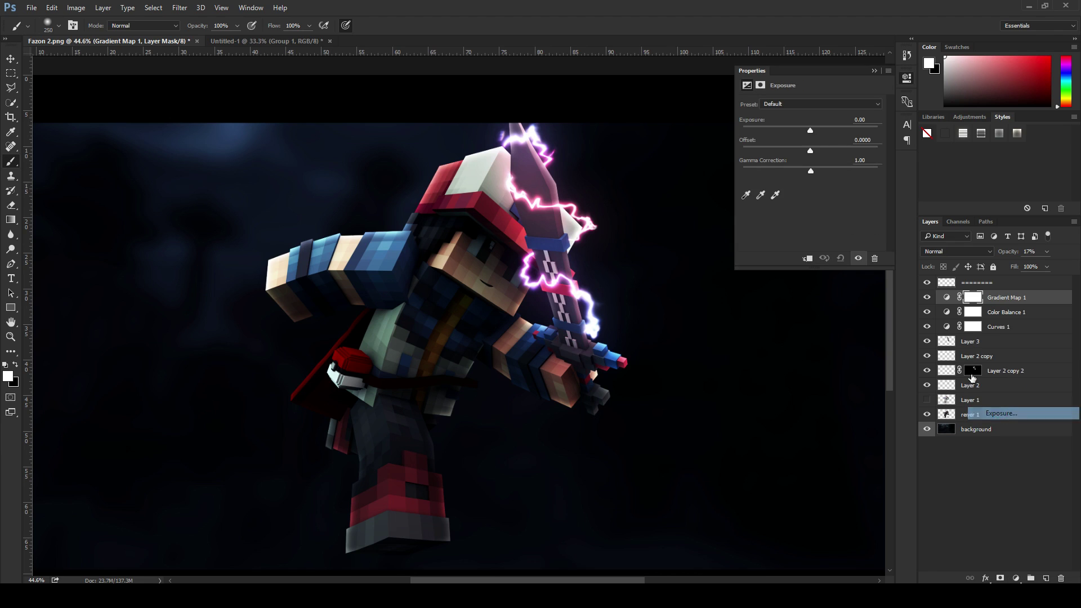
left_click_drag(810, 131, 824, 127)
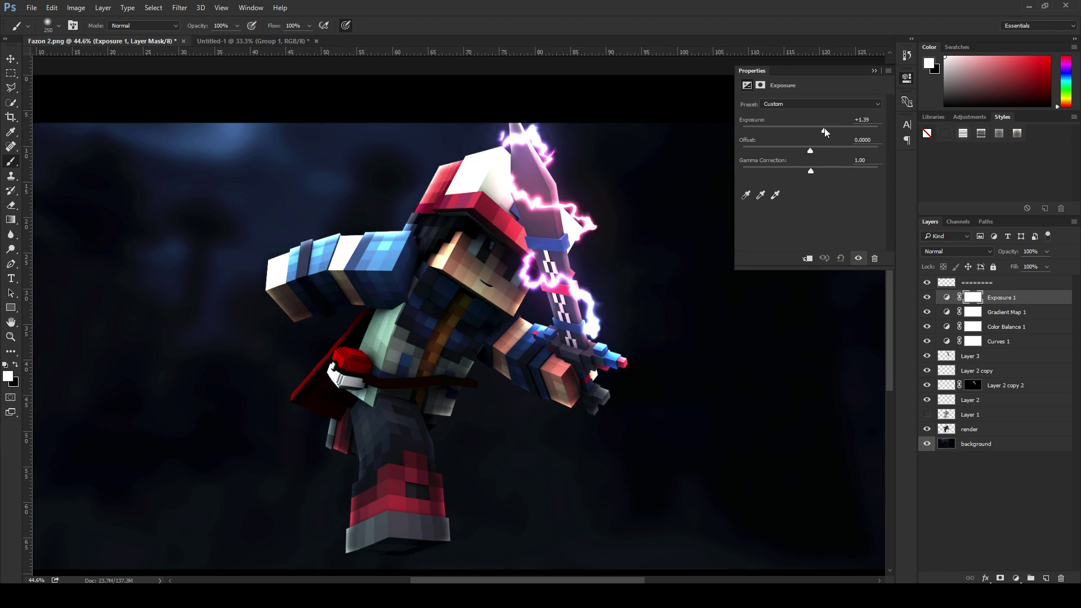
left_click(749, 121)
type("1")
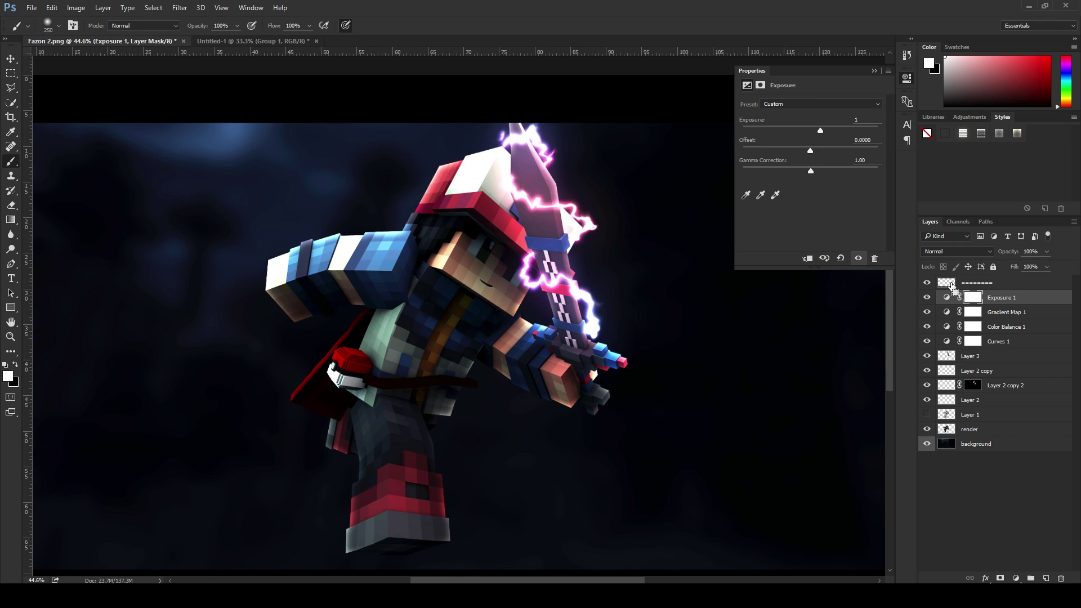
Step: Invert the Exposure layer's mask and paint white over the sword with a 700 px soft brush, comparing the layer hidden and shown
key("ctrl+i")
scroll(474, 276, "down", 2)
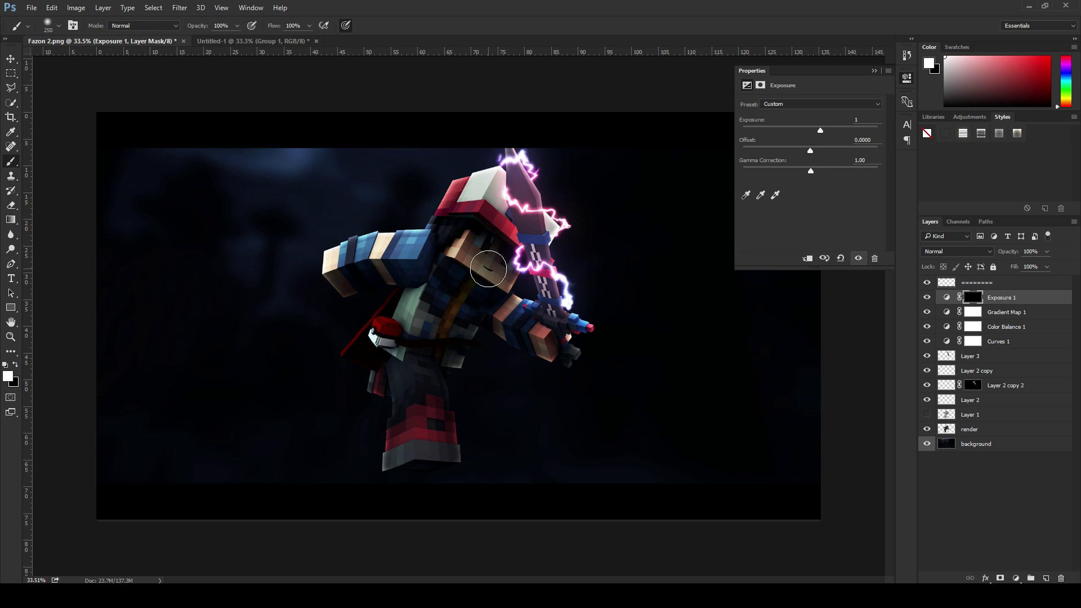
left_click_drag(546, 212, 540, 264)
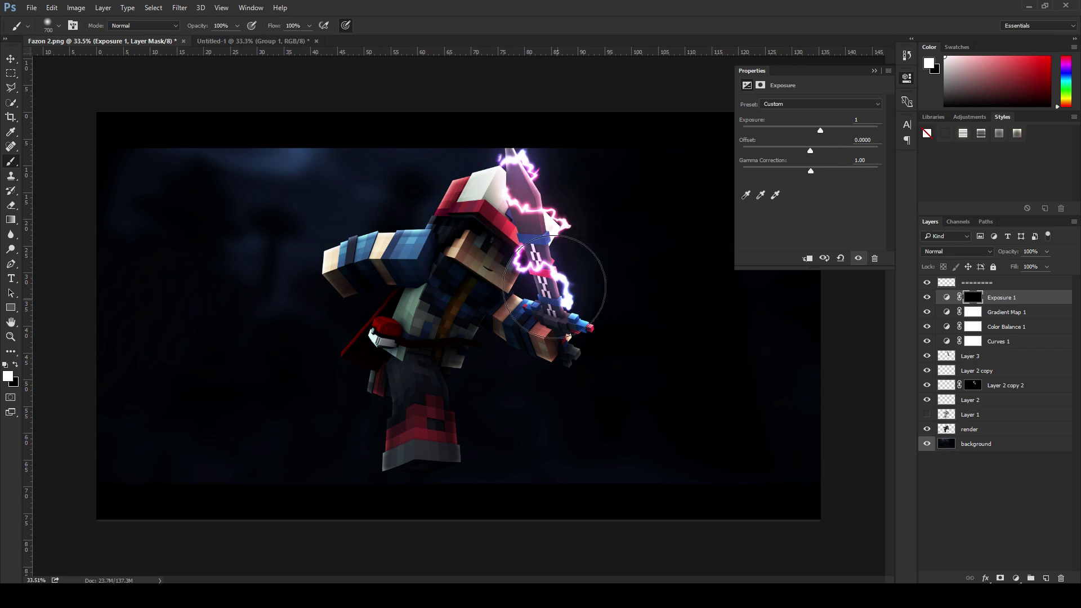
key("]")
key("]")
left_click_drag(588, 294, 651, 315)
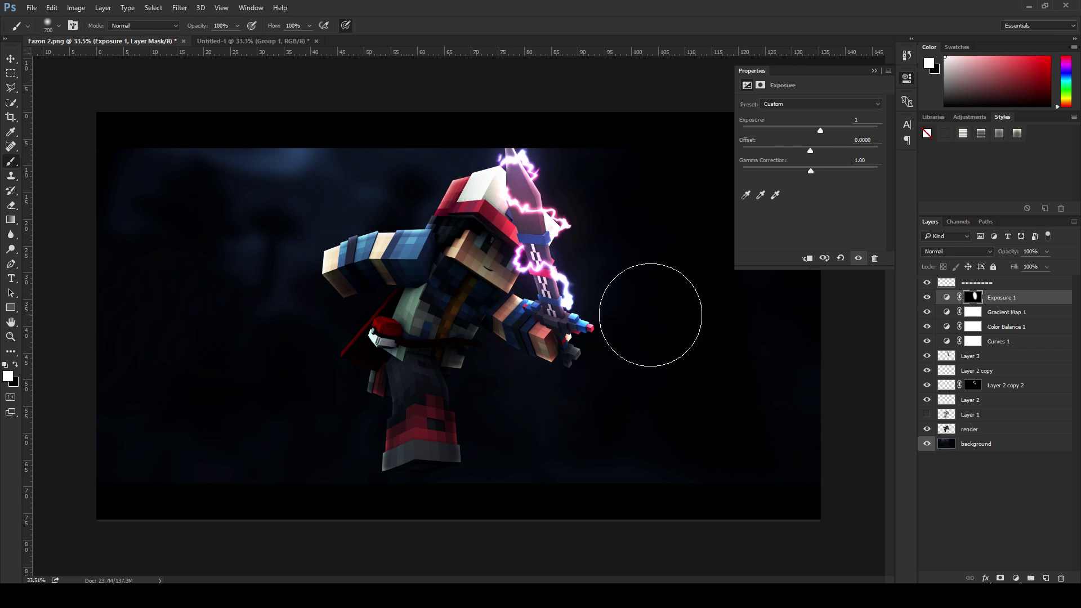
left_click(928, 300)
left_click(929, 299)
left_click(929, 300)
left_click(928, 300)
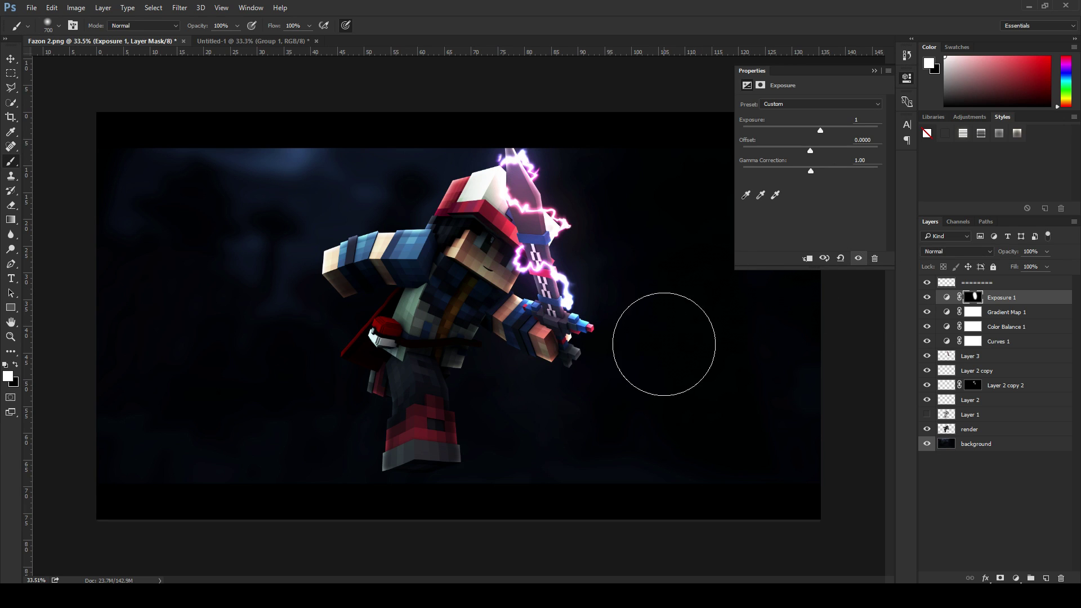
Step: Refine the Exposure mask around the sword with black and white, compare the layer hidden and shown, and collapse its properties
key("x")
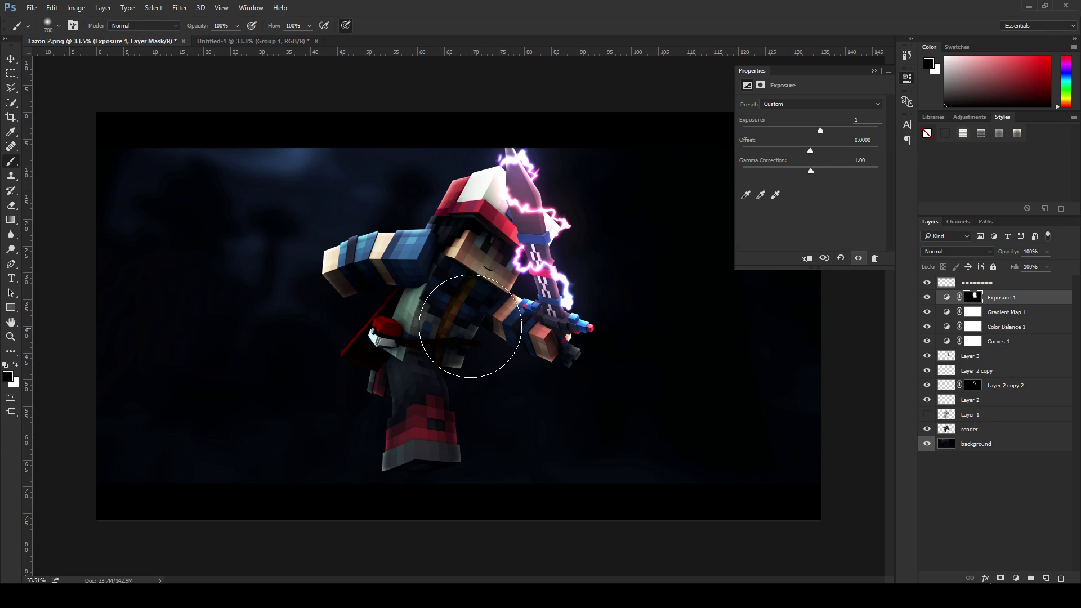
scroll(451, 320, "up", 1)
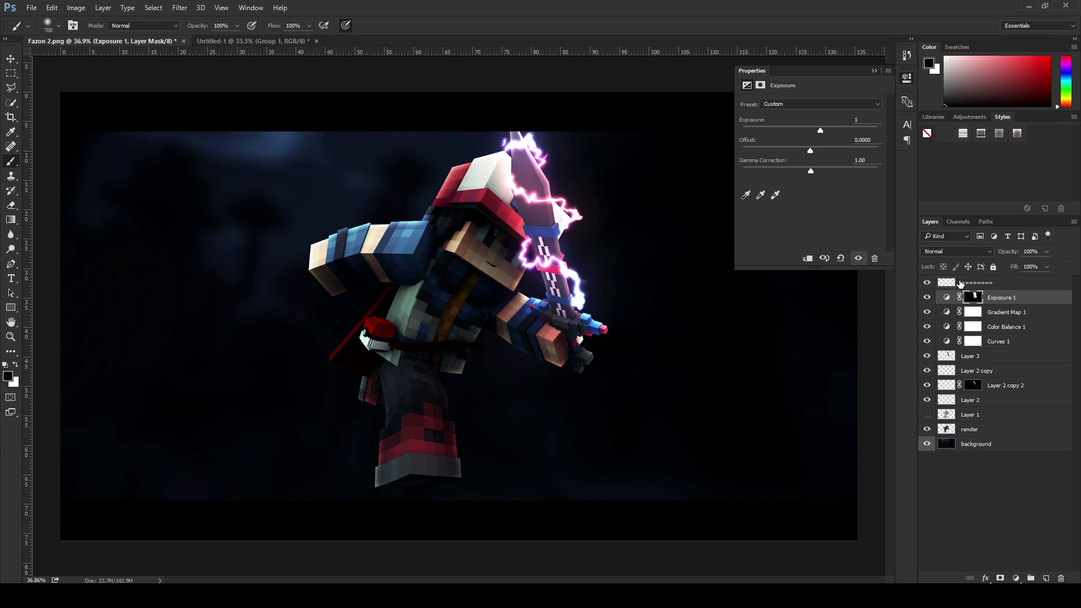
left_click(926, 297)
left_click(927, 297)
left_click(926, 297)
left_click(858, 257)
key("x")
left_click(521, 242)
left_click(927, 298)
left_click(926, 298)
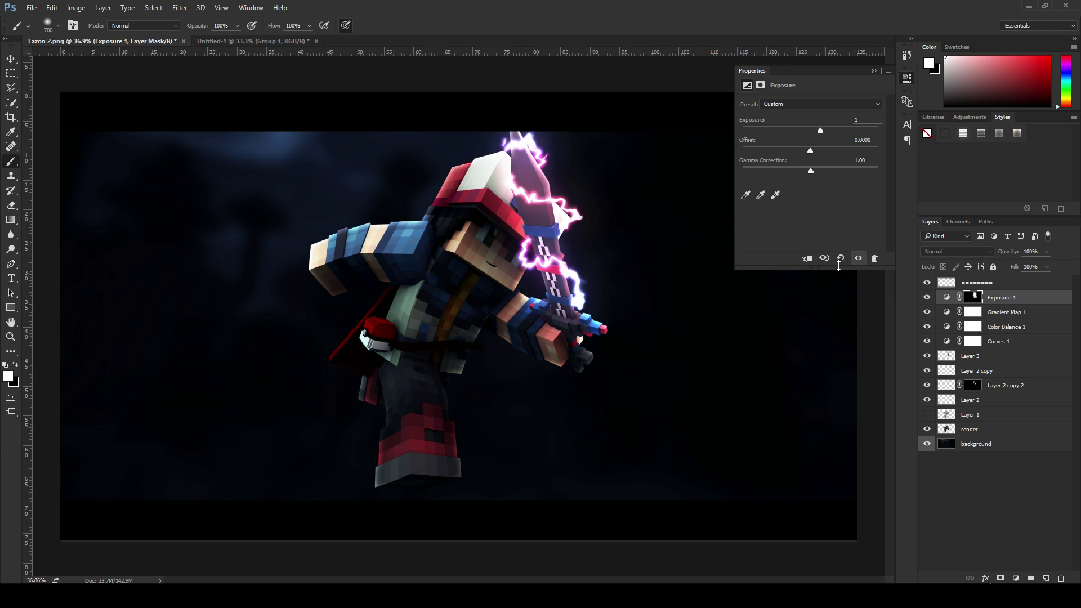
left_click(873, 72)
Step: Compare the image with Layer 3, Layer 2 copy, Layer 2 copy 2 and Layer 2 each hidden and shown
scroll(663, 190, "down", 2)
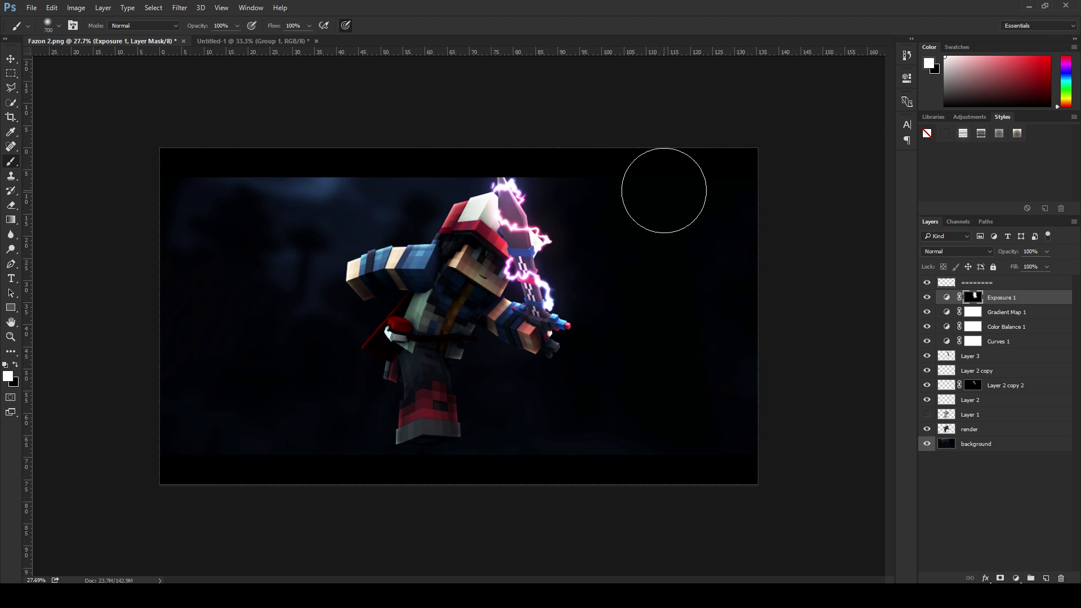
scroll(664, 190, "up", 2)
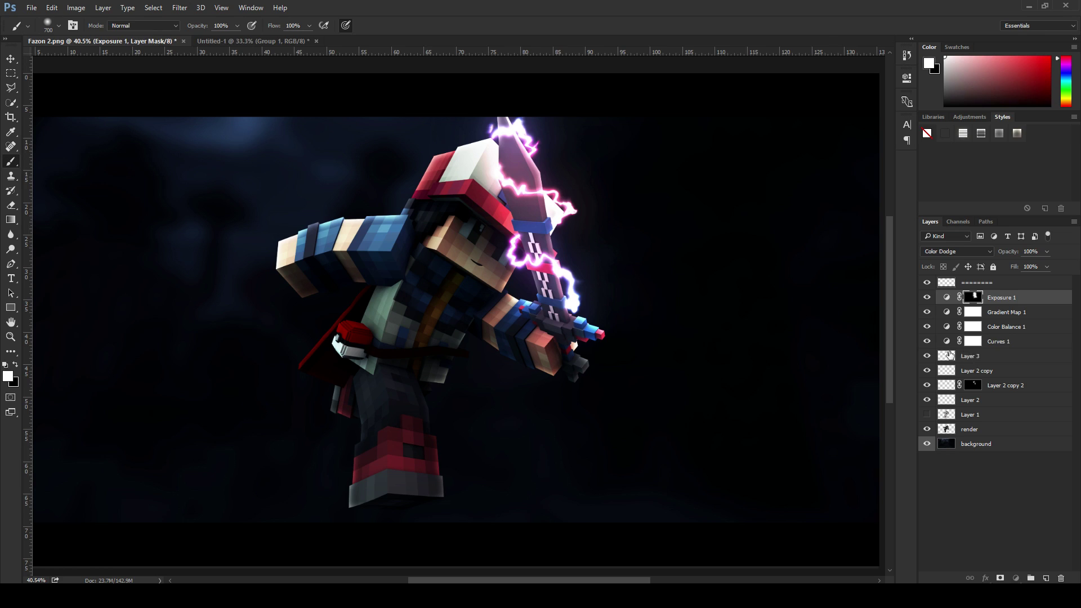
left_click(950, 353)
left_click(927, 356)
left_click(926, 356)
left_click(958, 375)
left_click(927, 371)
left_click(927, 371)
left_click(926, 386)
left_click(926, 386)
left_click(927, 400)
left_click(927, 400)
left_click(927, 400)
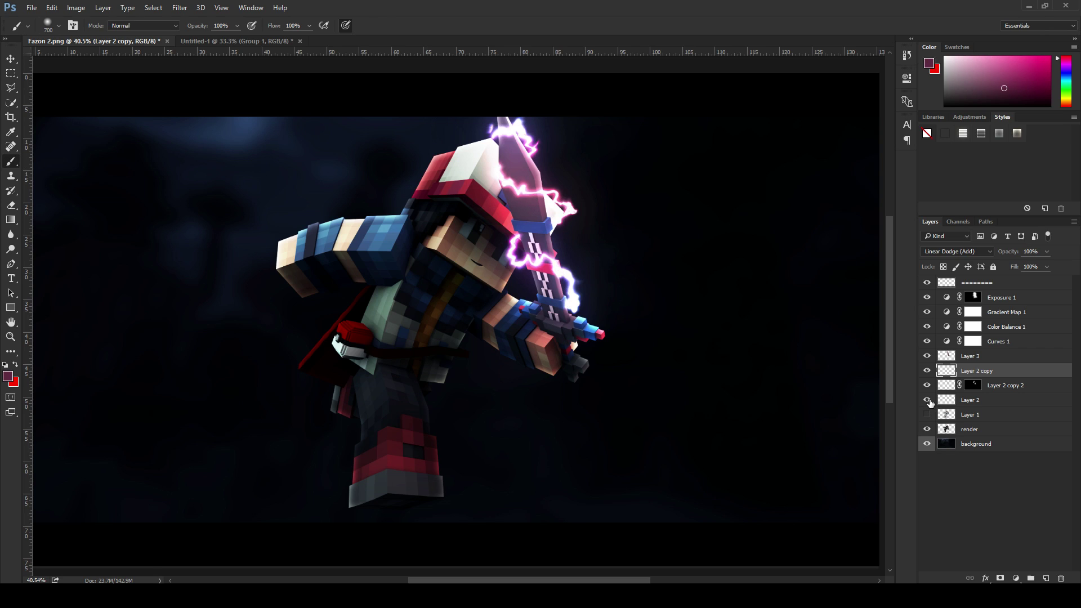
Step: Make Layer 1 visible and select it, comparing the character with that layer hidden and shown
left_click(927, 414)
left_click(927, 414)
left_click(927, 414)
left_click(927, 414)
left_click(926, 414)
left_click(980, 421)
scroll(571, 188, "up", 2)
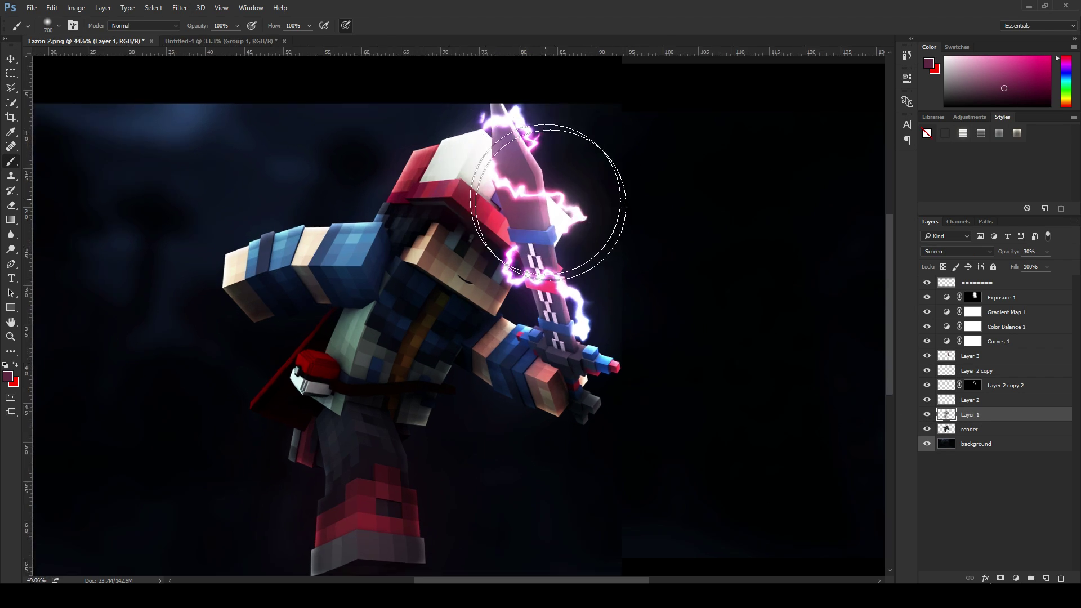
left_click(926, 415)
left_click(926, 414)
scroll(591, 229, "down", 2)
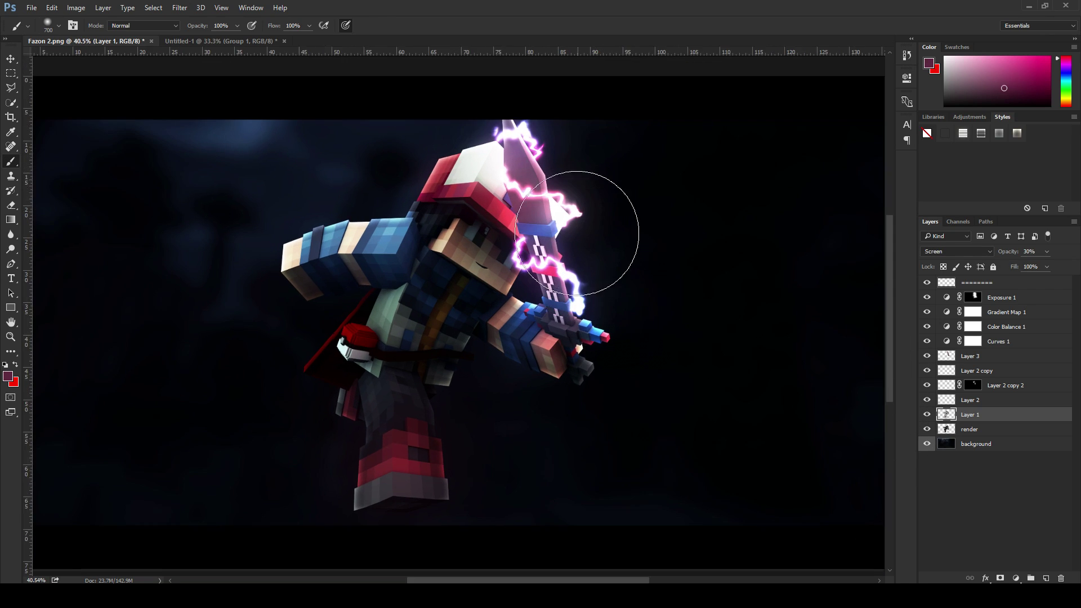
Step: Add a mask to Layer 1 and paint black around the sword with the 700 px brush, comparing the layer hidden and shown
left_click(1000, 578)
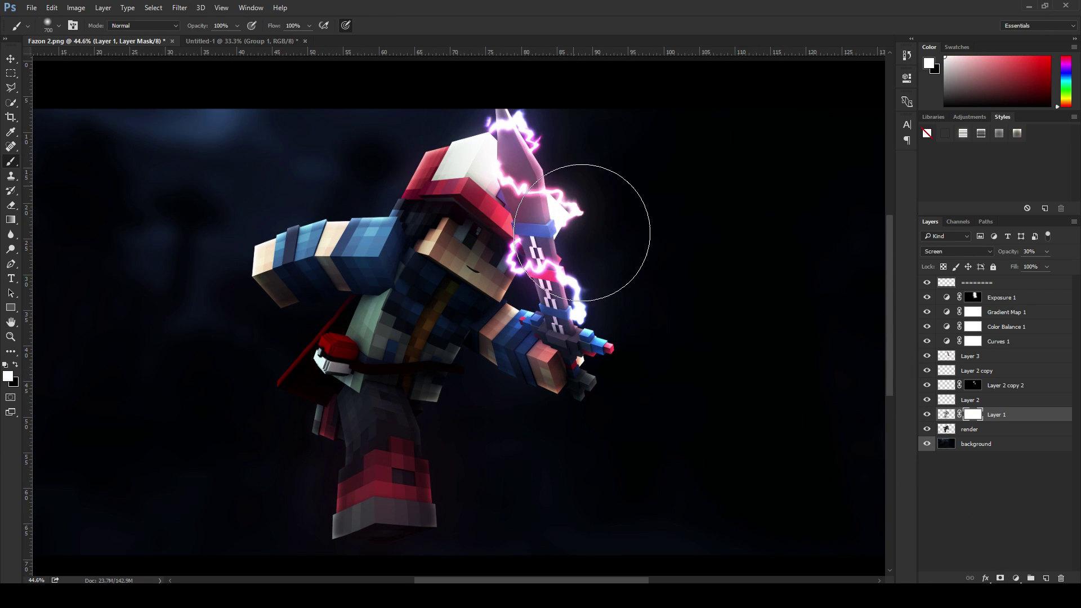
key("x")
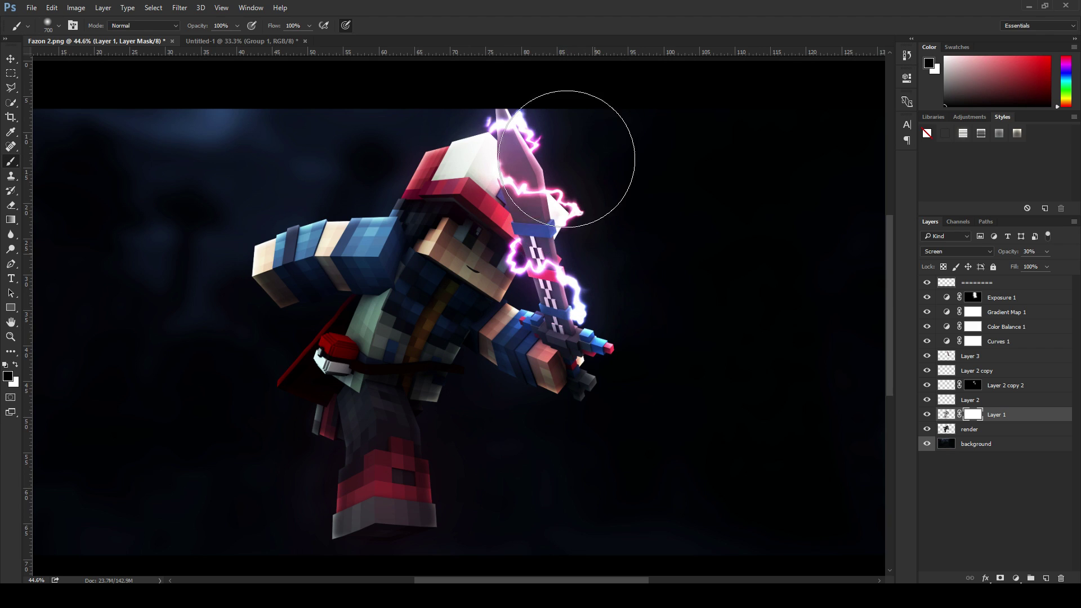
left_click_drag(584, 146, 560, 114)
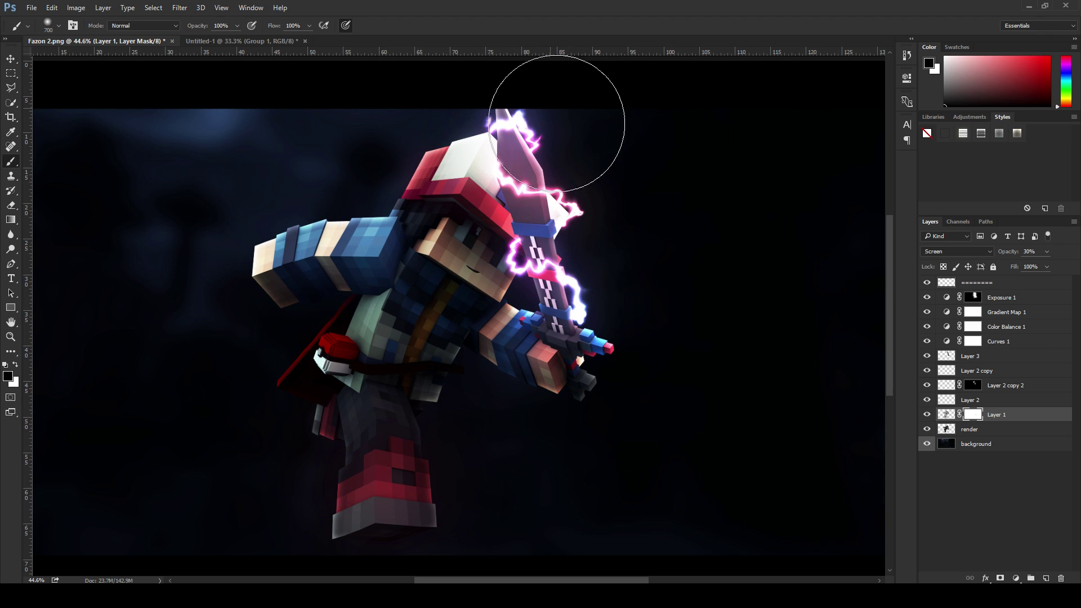
left_click(927, 414)
left_click(927, 414)
left_click(927, 414)
left_click(927, 414)
Step: Examine the composite up close and as a whole, comparing it with Layer 3 and the Exposure layer hidden and shown
scroll(313, 254, "up", 5)
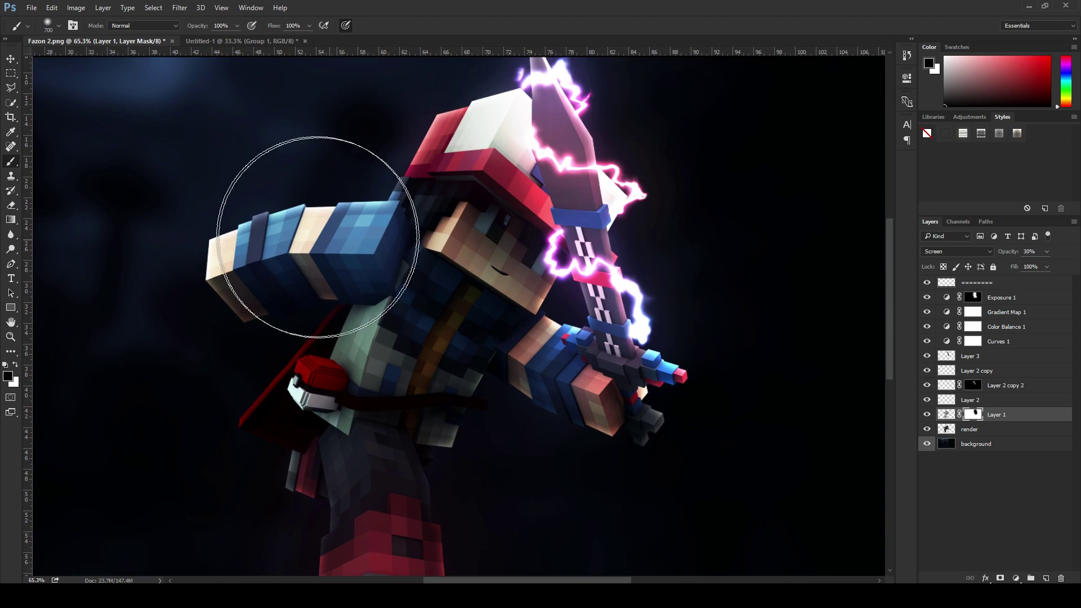
scroll(389, 368, "down", 5)
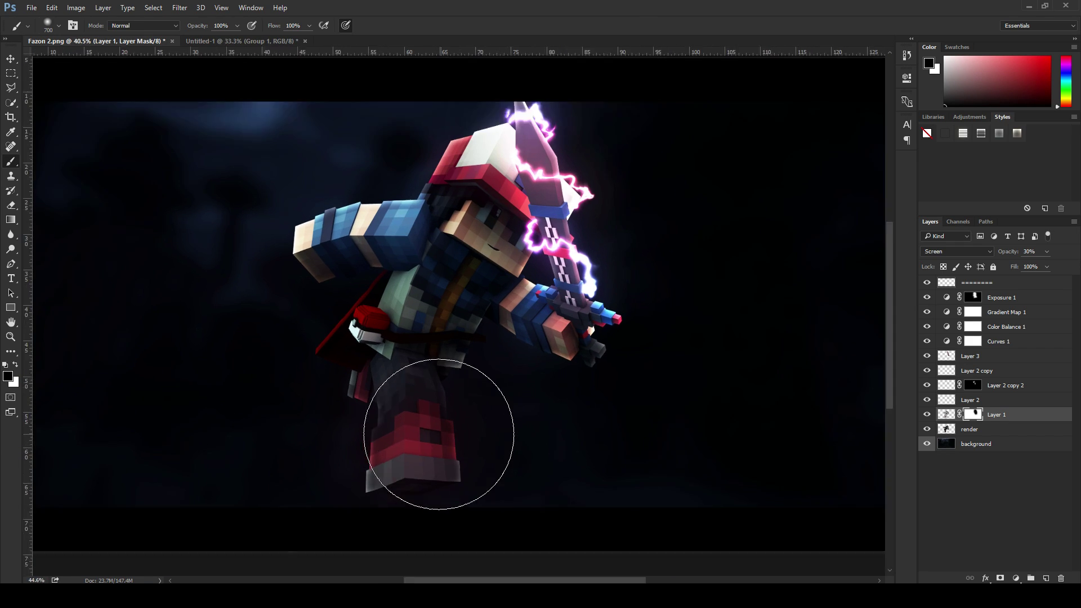
scroll(442, 412, "down", 1)
scroll(438, 382, "up", 2)
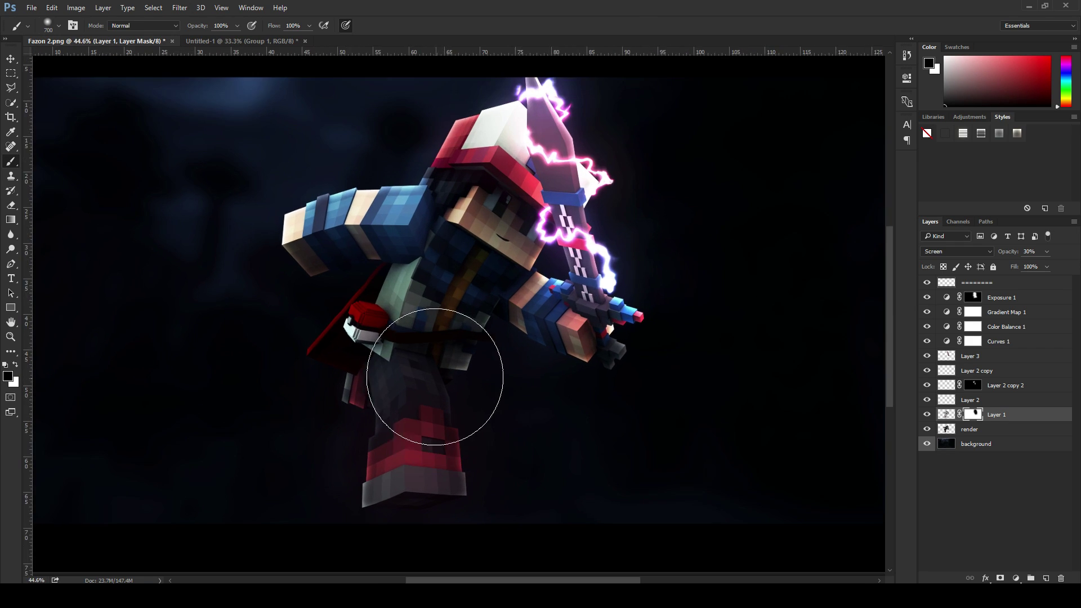
scroll(437, 315, "down", 5)
scroll(467, 233, "up", 3)
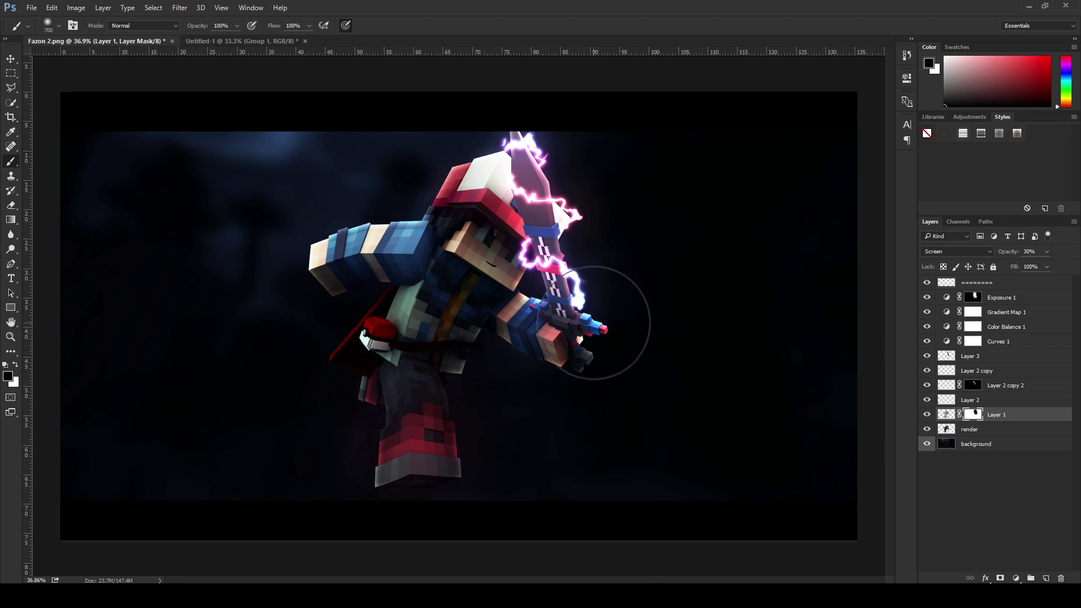
scroll(597, 310, "up", 3)
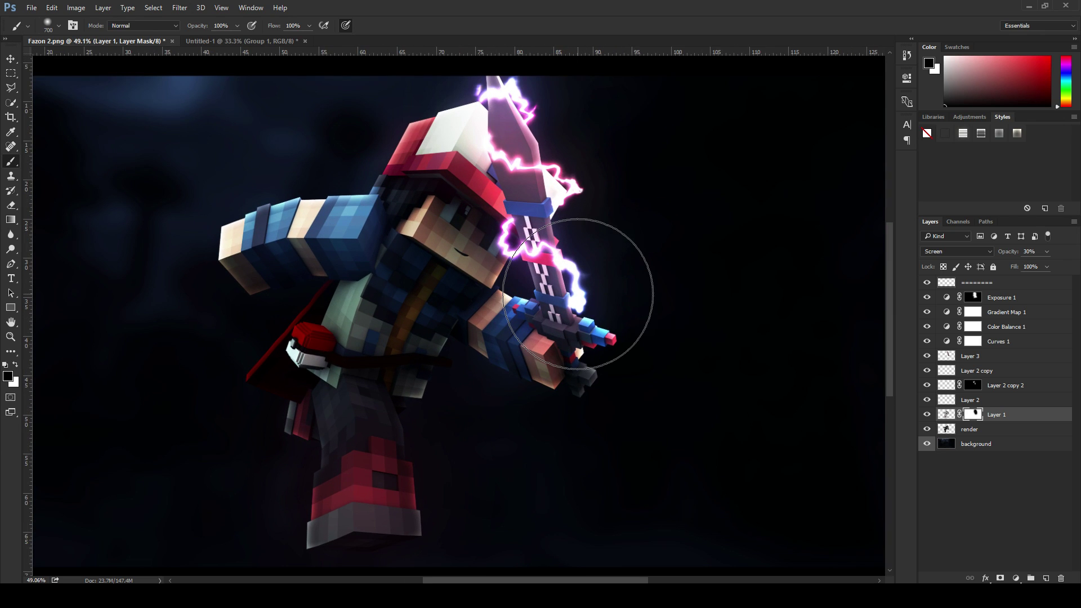
left_click(997, 299)
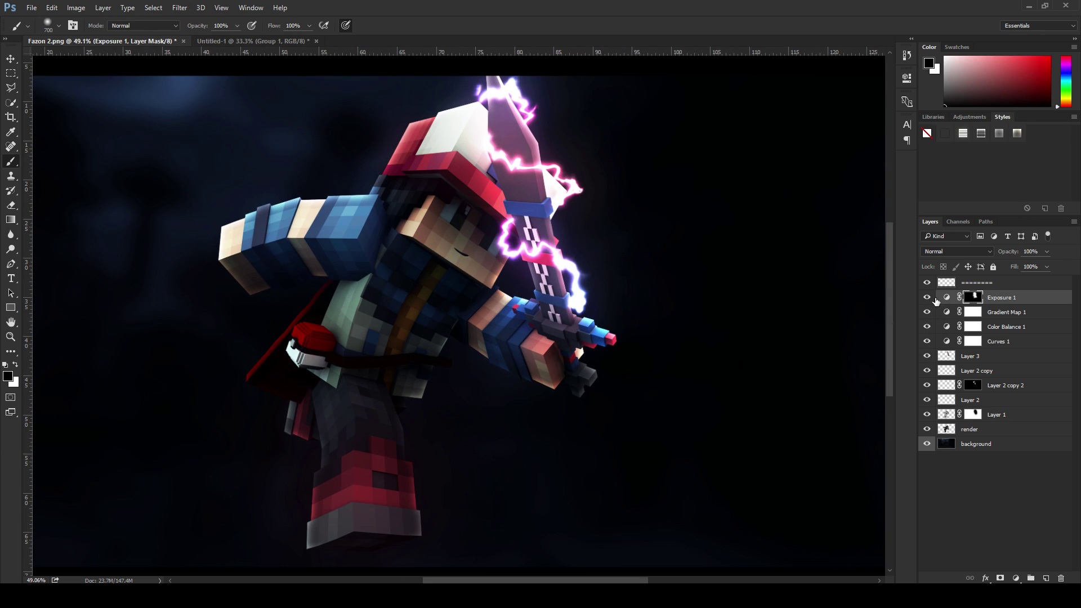
scroll(583, 268, "down", 2)
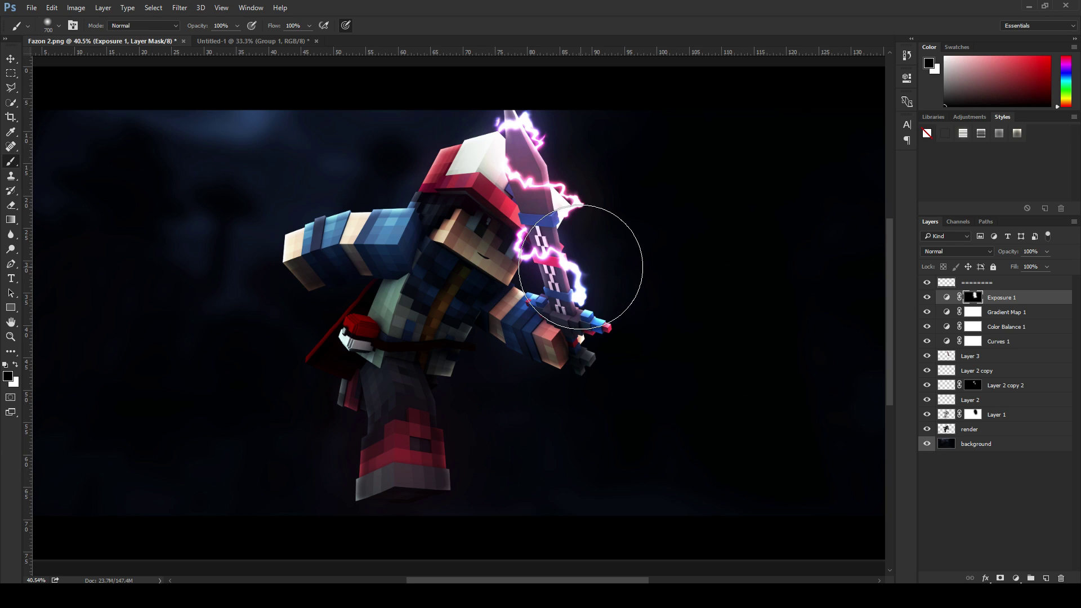
left_click(927, 356)
left_click(927, 356)
scroll(788, 267, "up", 1)
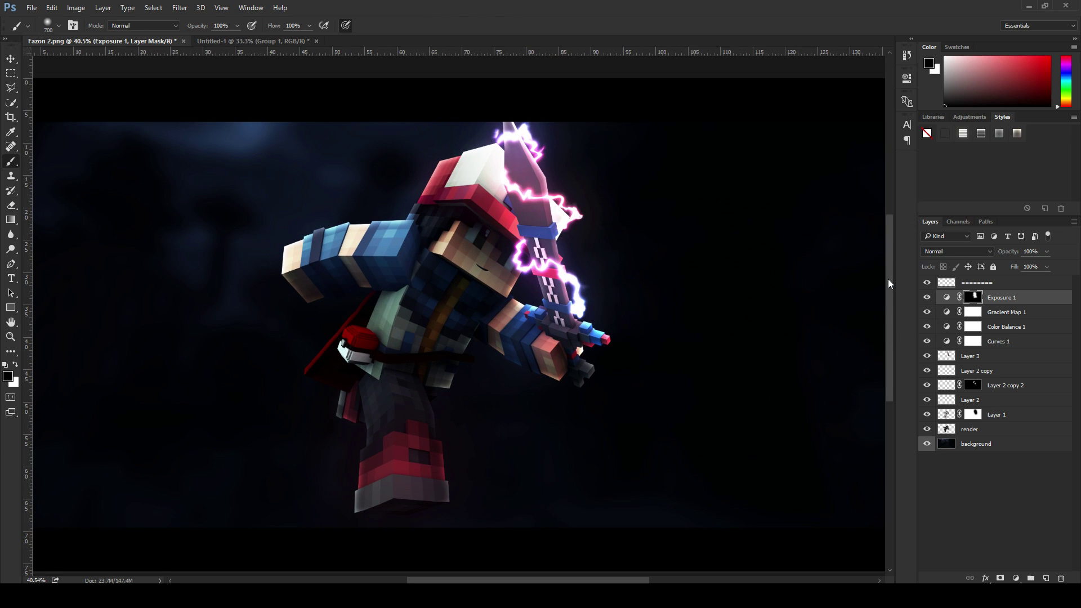
left_click(991, 314)
left_click(925, 298)
left_click(926, 298)
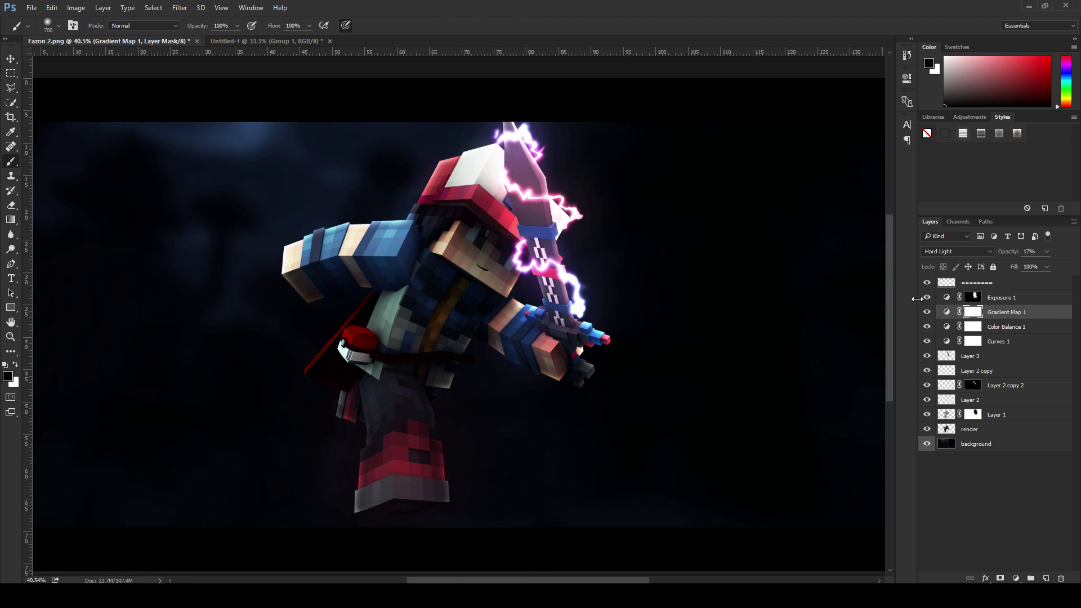
scroll(535, 250, "up", 1)
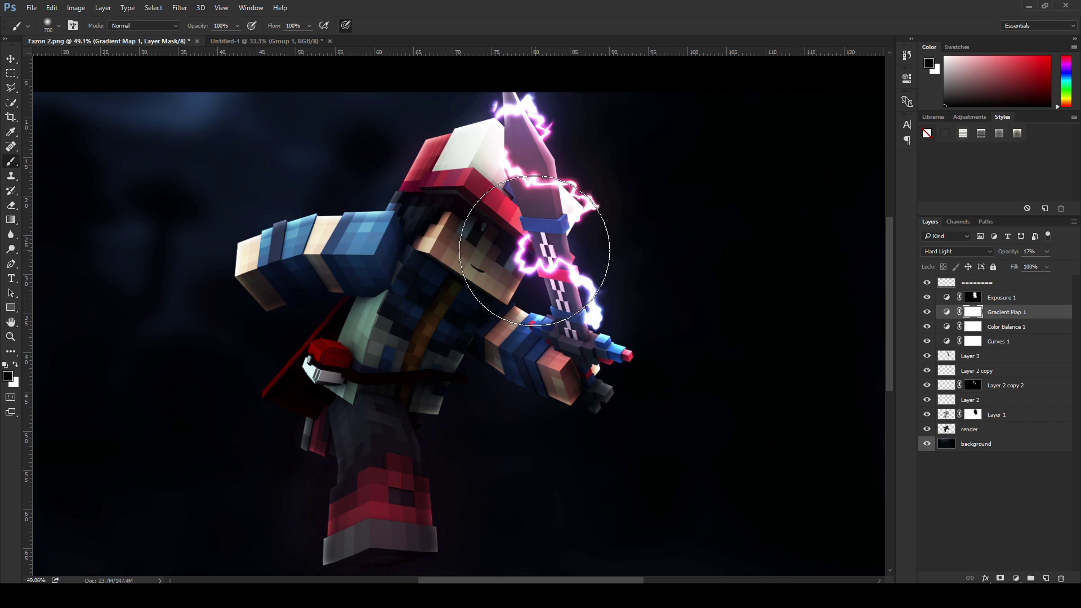
scroll(513, 269, "down", 2)
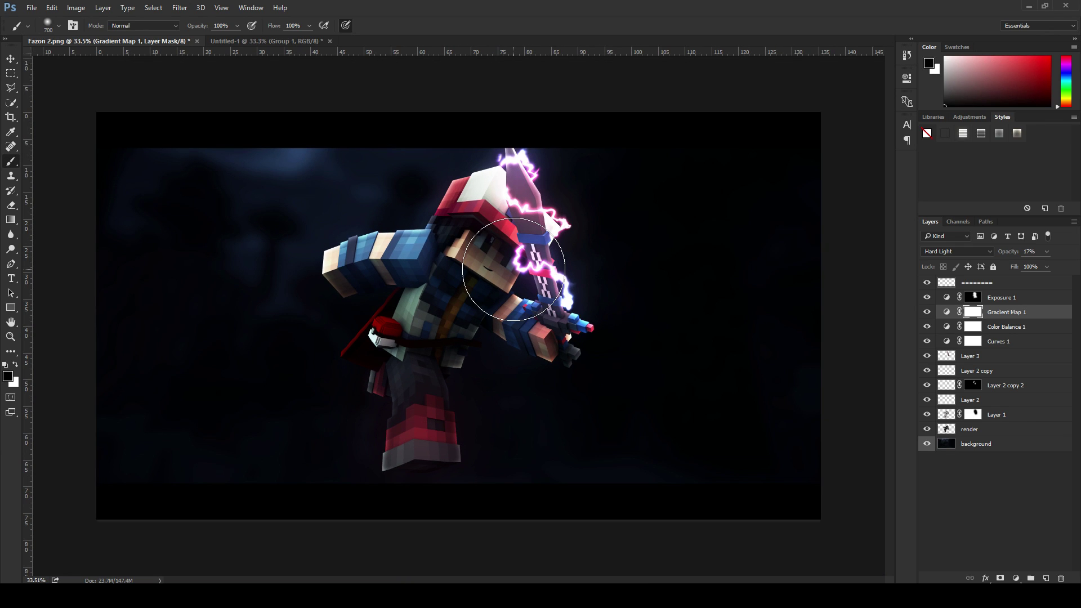